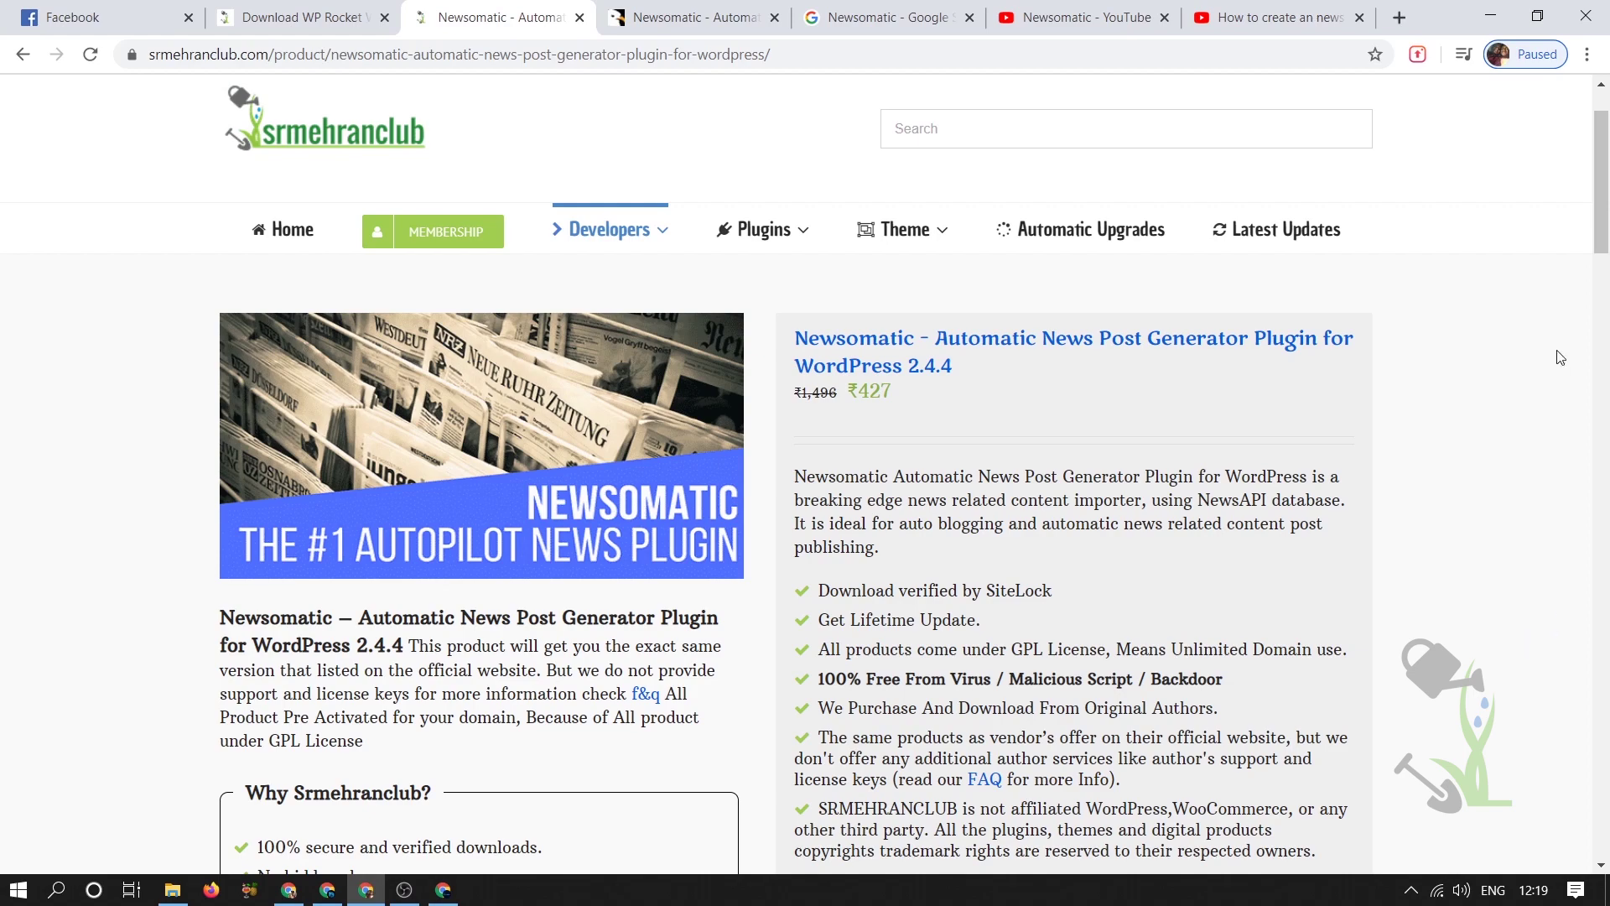
# - From the Srmehranclub Newsomatic product page, open the CodeCanyon sales page in a new tab
pyautogui.scroll(-5, 1560, 359)
pyautogui.click(886, 534)
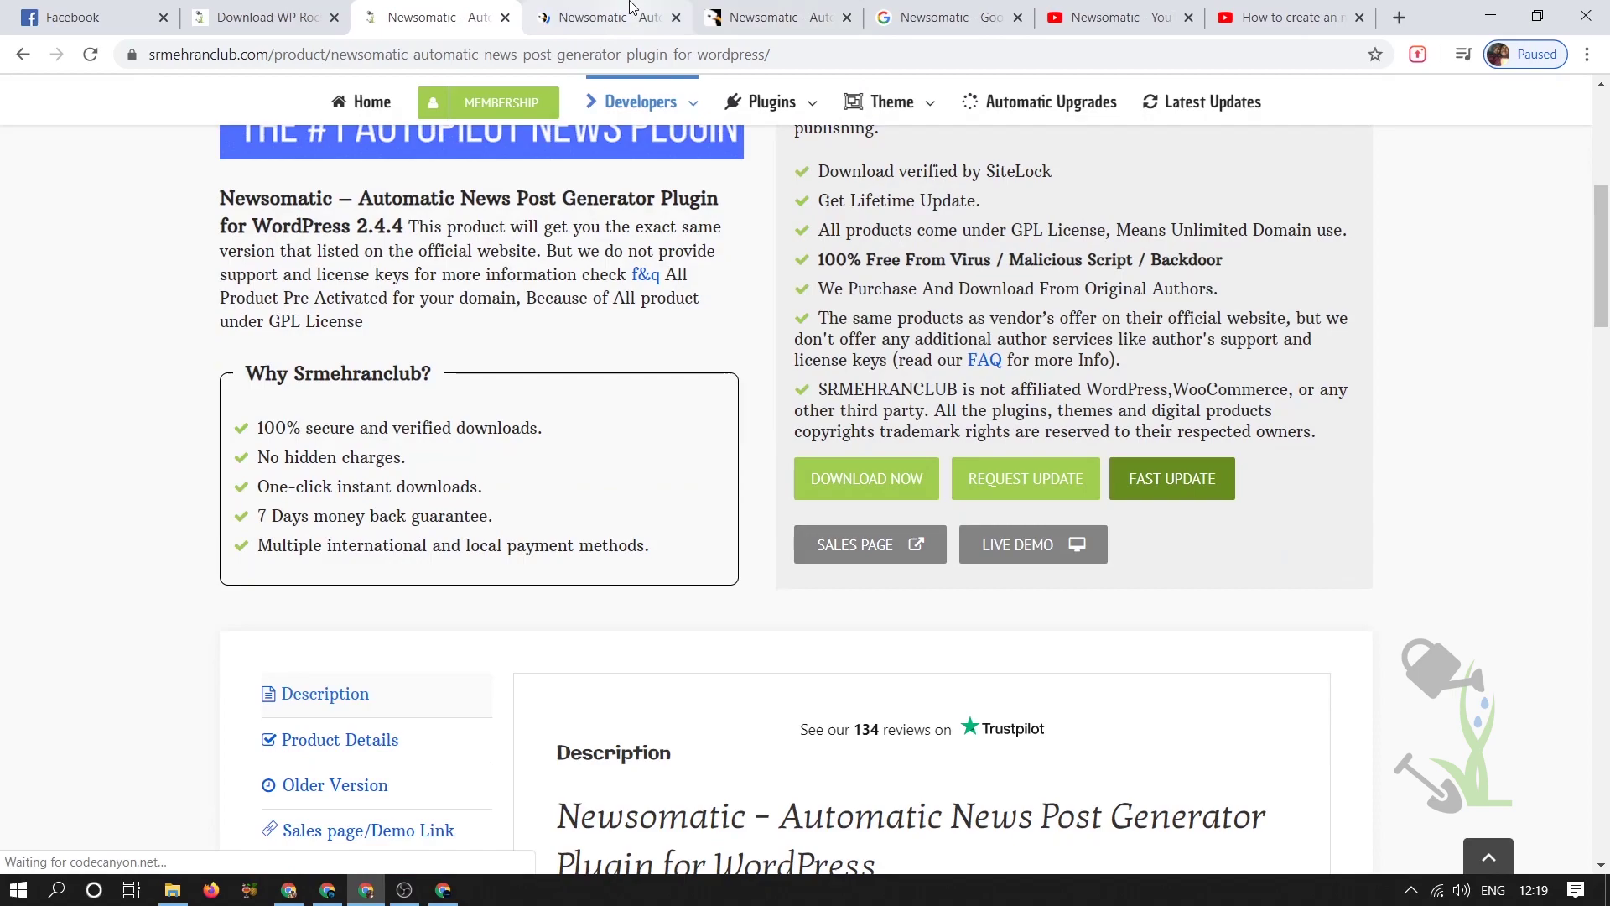
# - Browse the Newsomatic CodeCanyon item page, noting the $39 Regular License and 1,085 sales
pyautogui.click(608, 17)
pyautogui.scroll(-10, 942, 462)
pyautogui.scroll(-1, 941, 461)
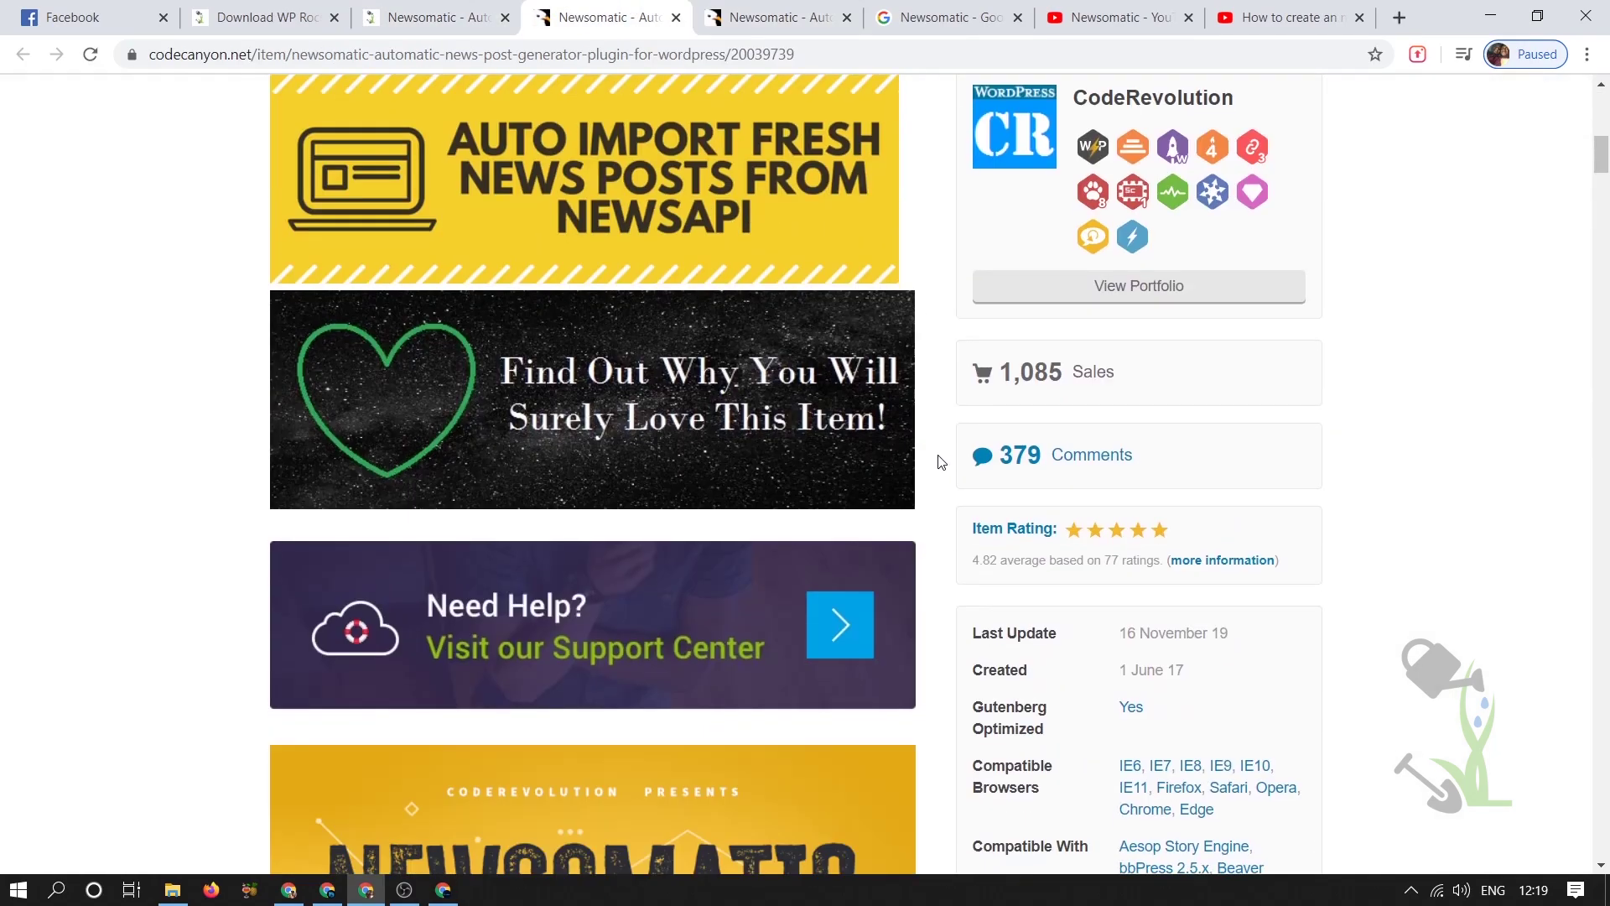
pyautogui.scroll(11, 939, 461)
pyautogui.scroll(-7, 931, 460)
pyautogui.scroll(-6, 929, 458)
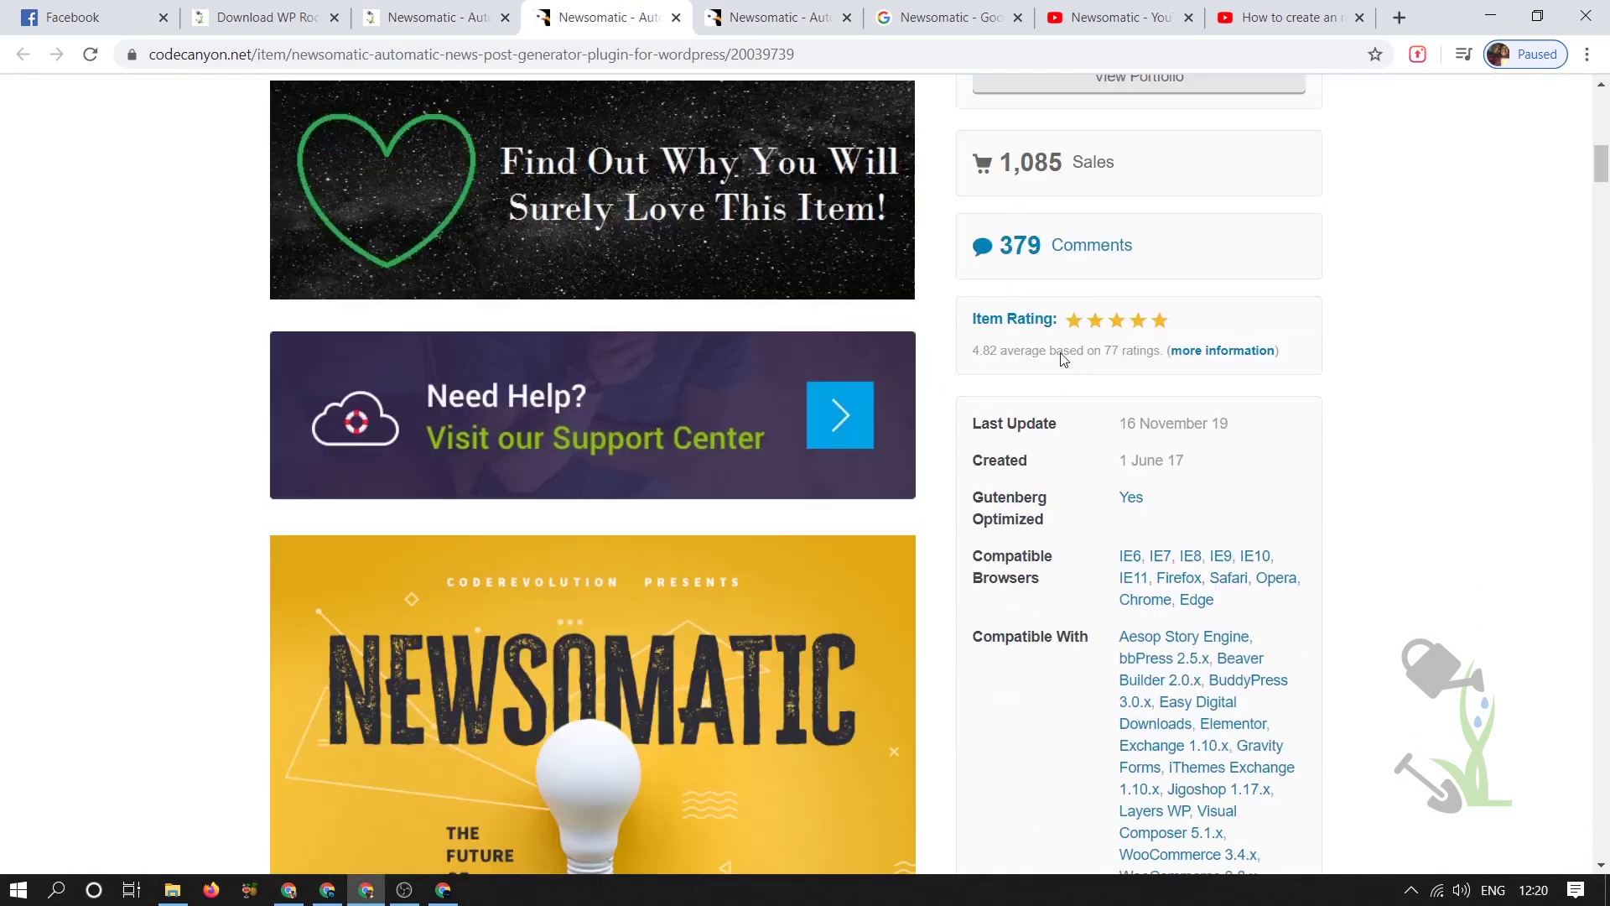
pyautogui.moveTo(1011, 181); pyautogui.dragTo(1067, 171)
pyautogui.scroll(5, 1067, 171)
pyautogui.scroll(9, 1067, 171)
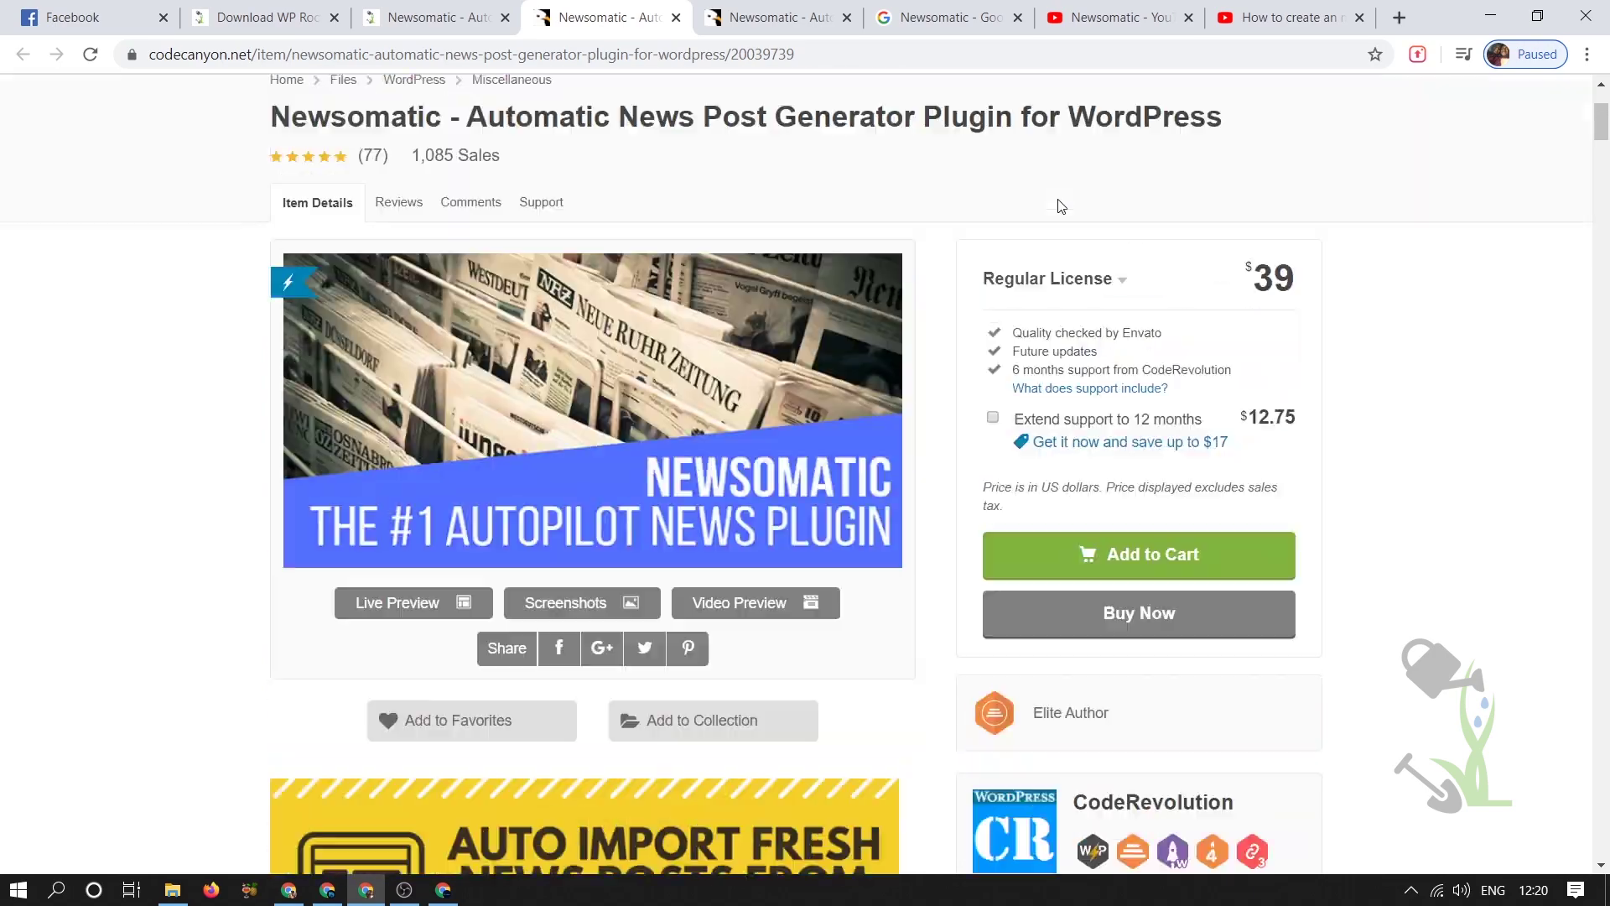
pyautogui.scroll(-6, 703, 426)
pyautogui.scroll(-20, 703, 426)
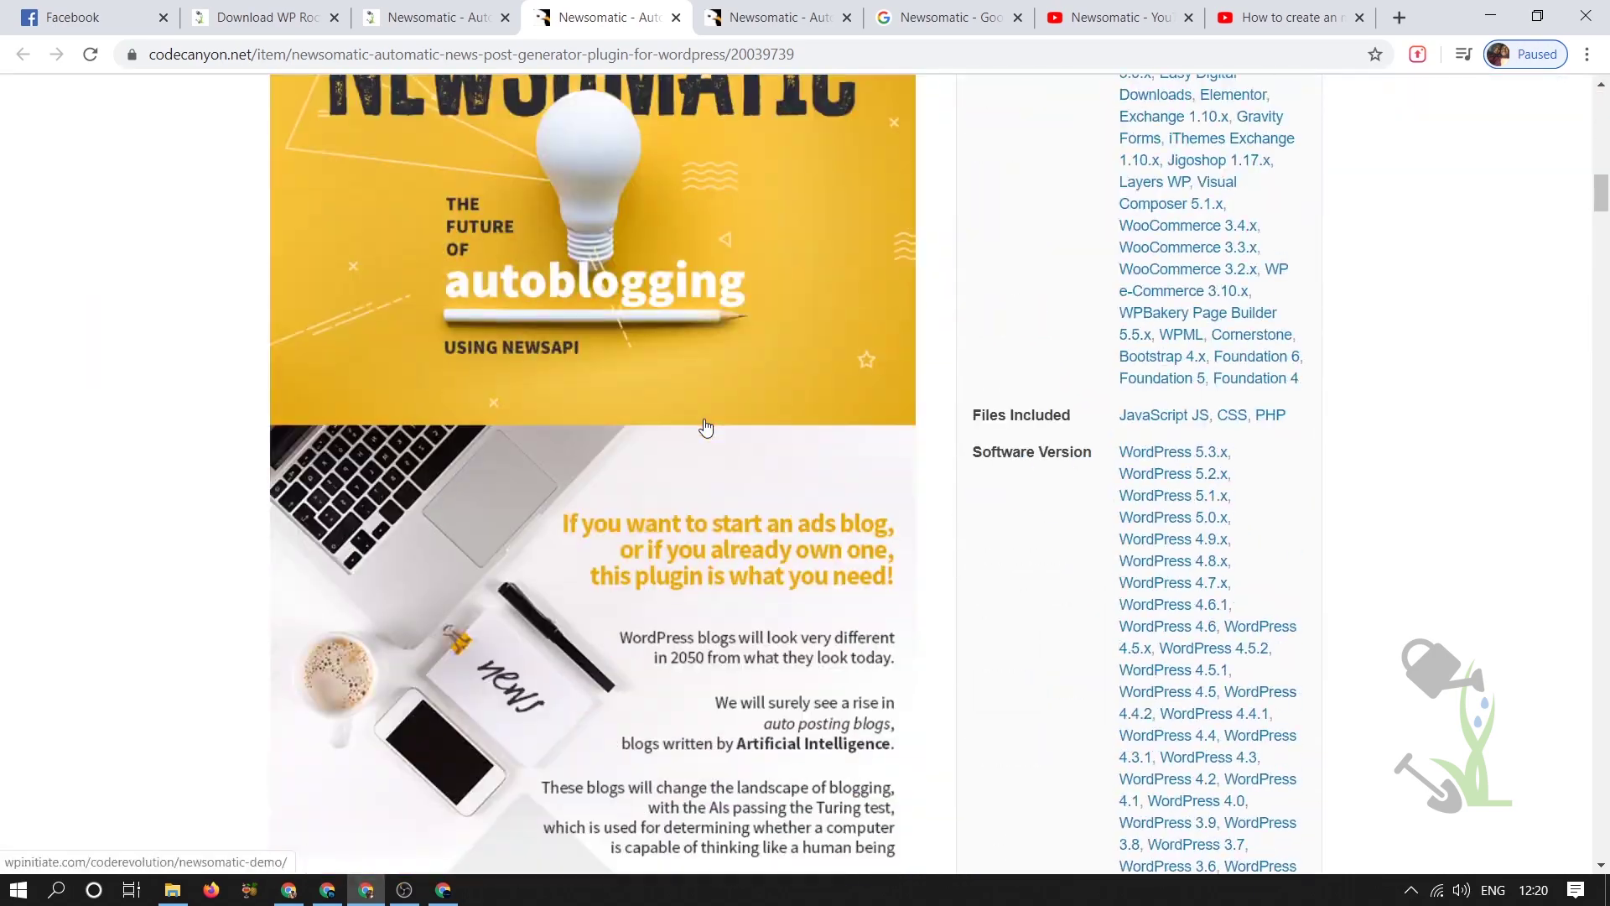
pyautogui.scroll(11, 187, 417)
pyautogui.scroll(19, 194, 430)
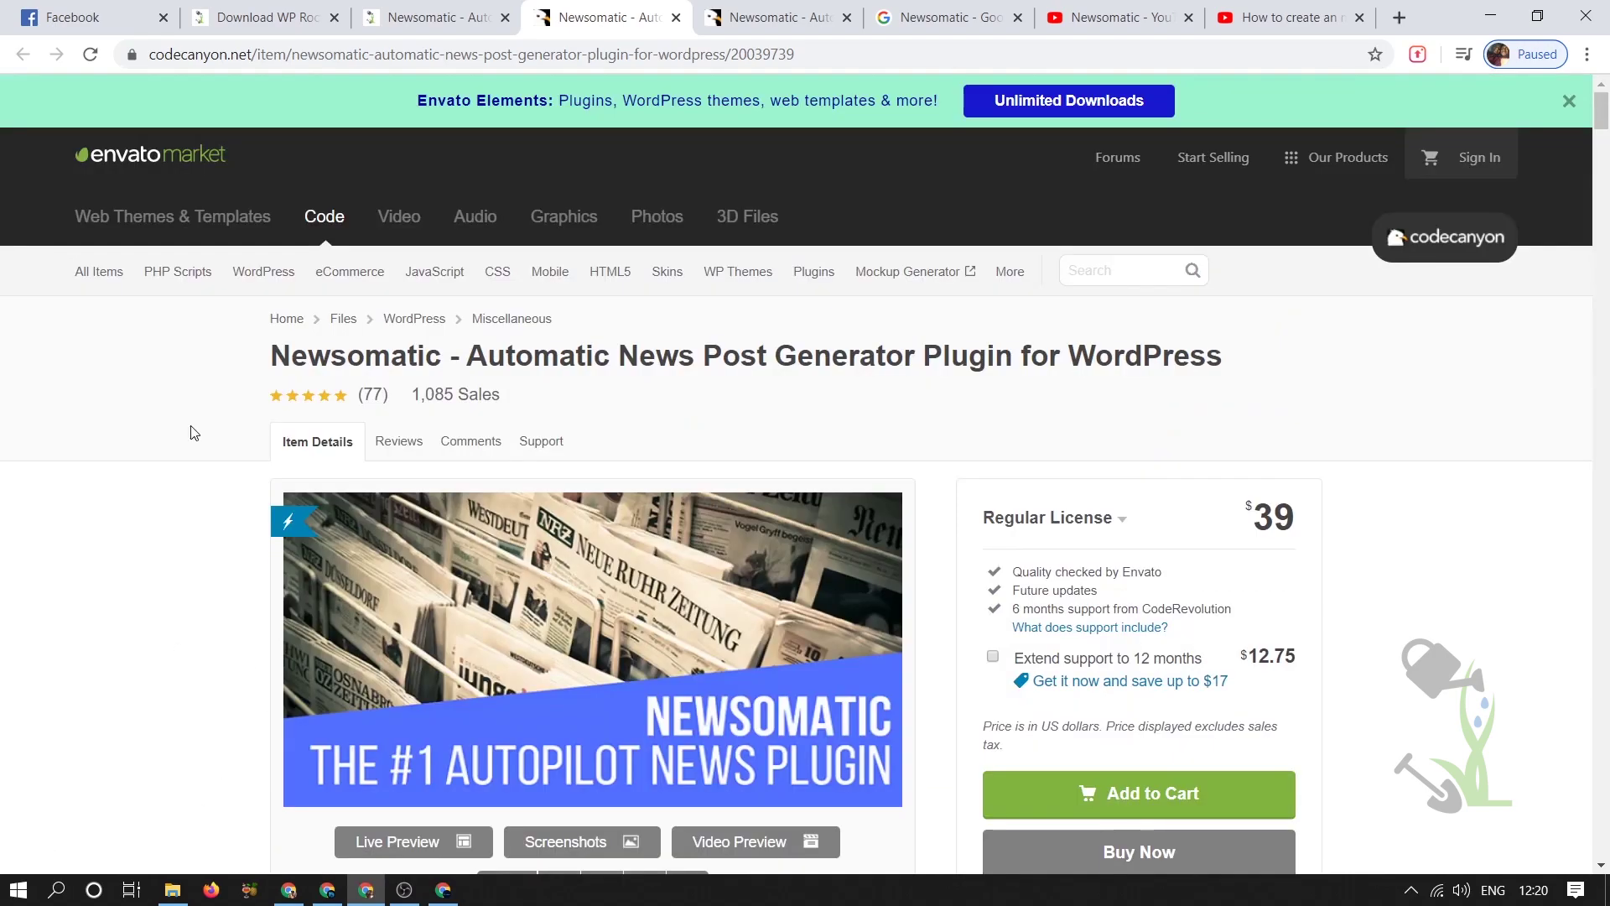
pyautogui.scroll(-6, 194, 430)
pyautogui.scroll(-20, 658, 433)
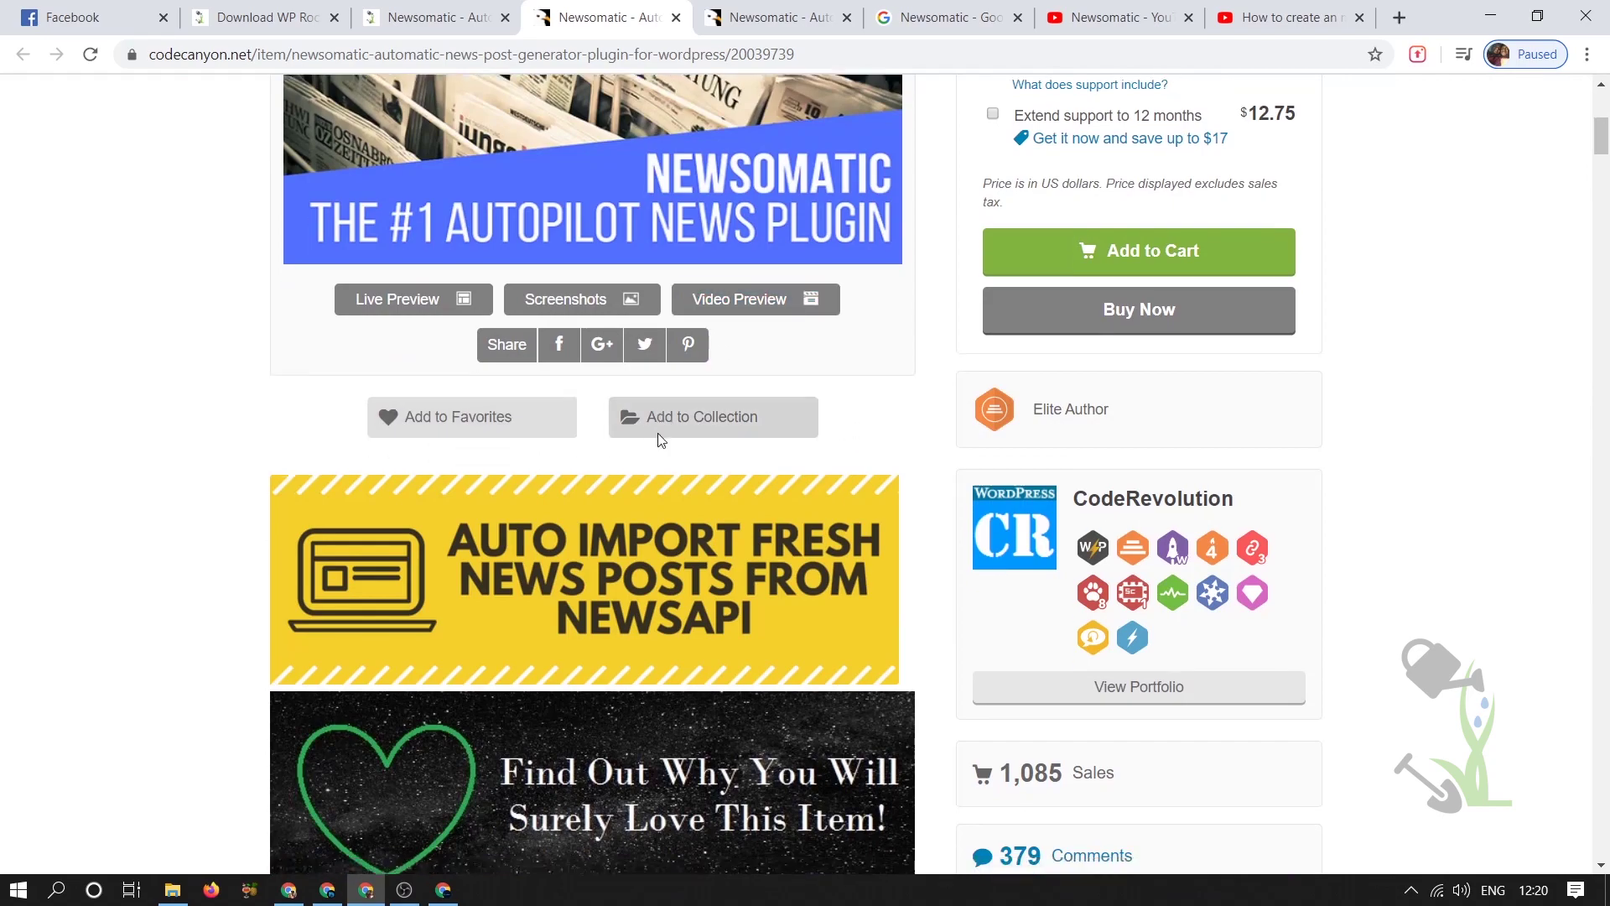
pyautogui.scroll(-15, 590, 562)
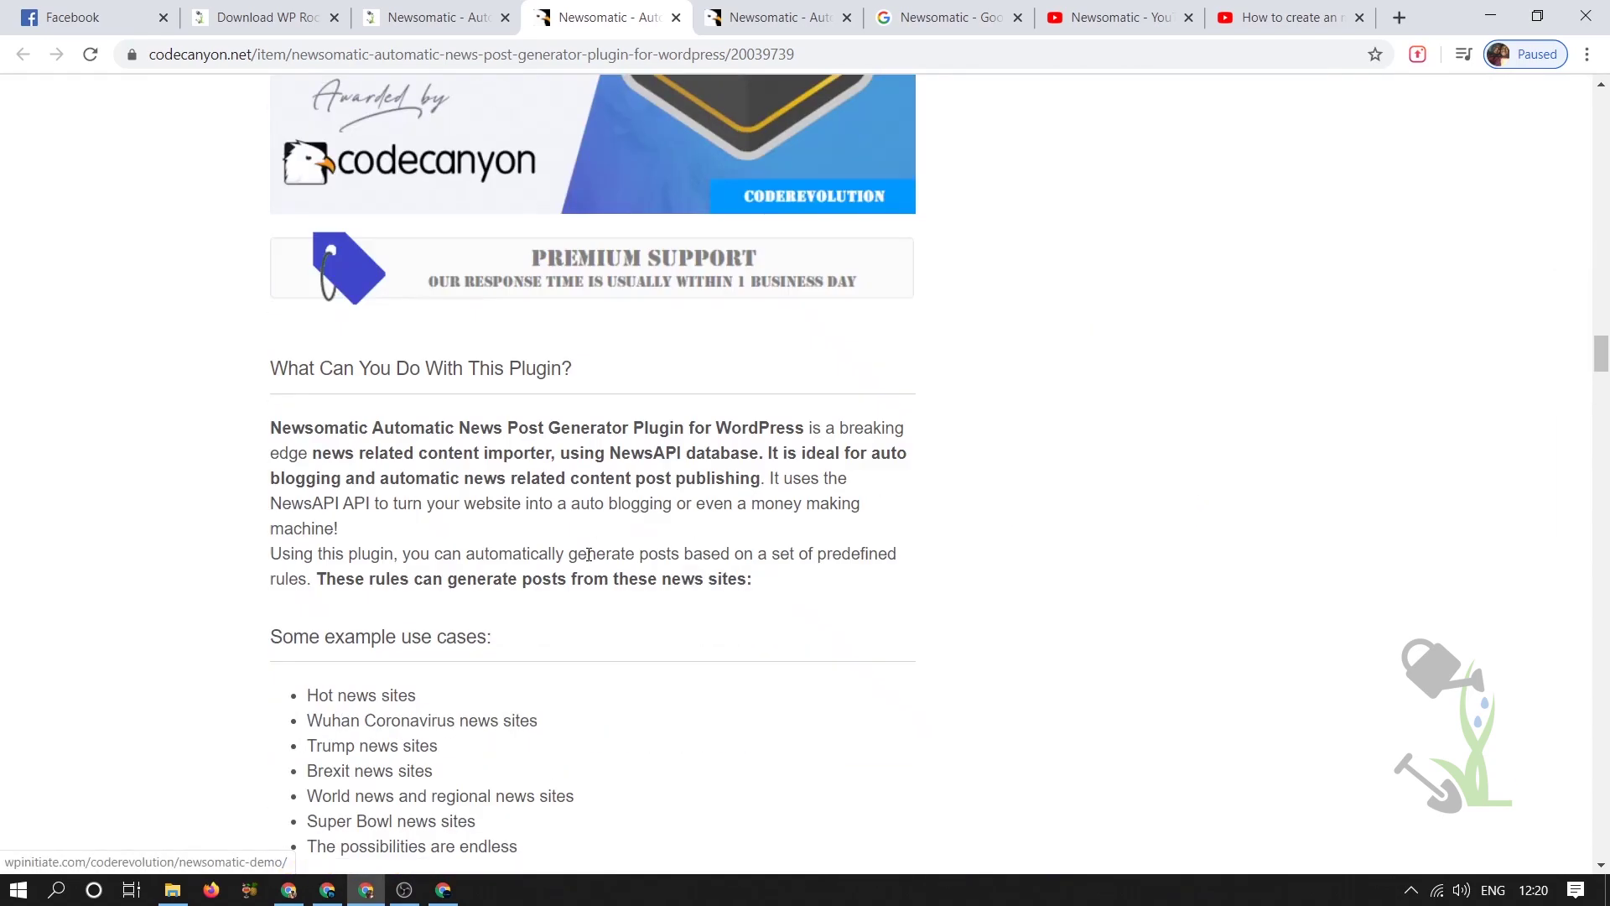
pyautogui.scroll(20, 894, 607)
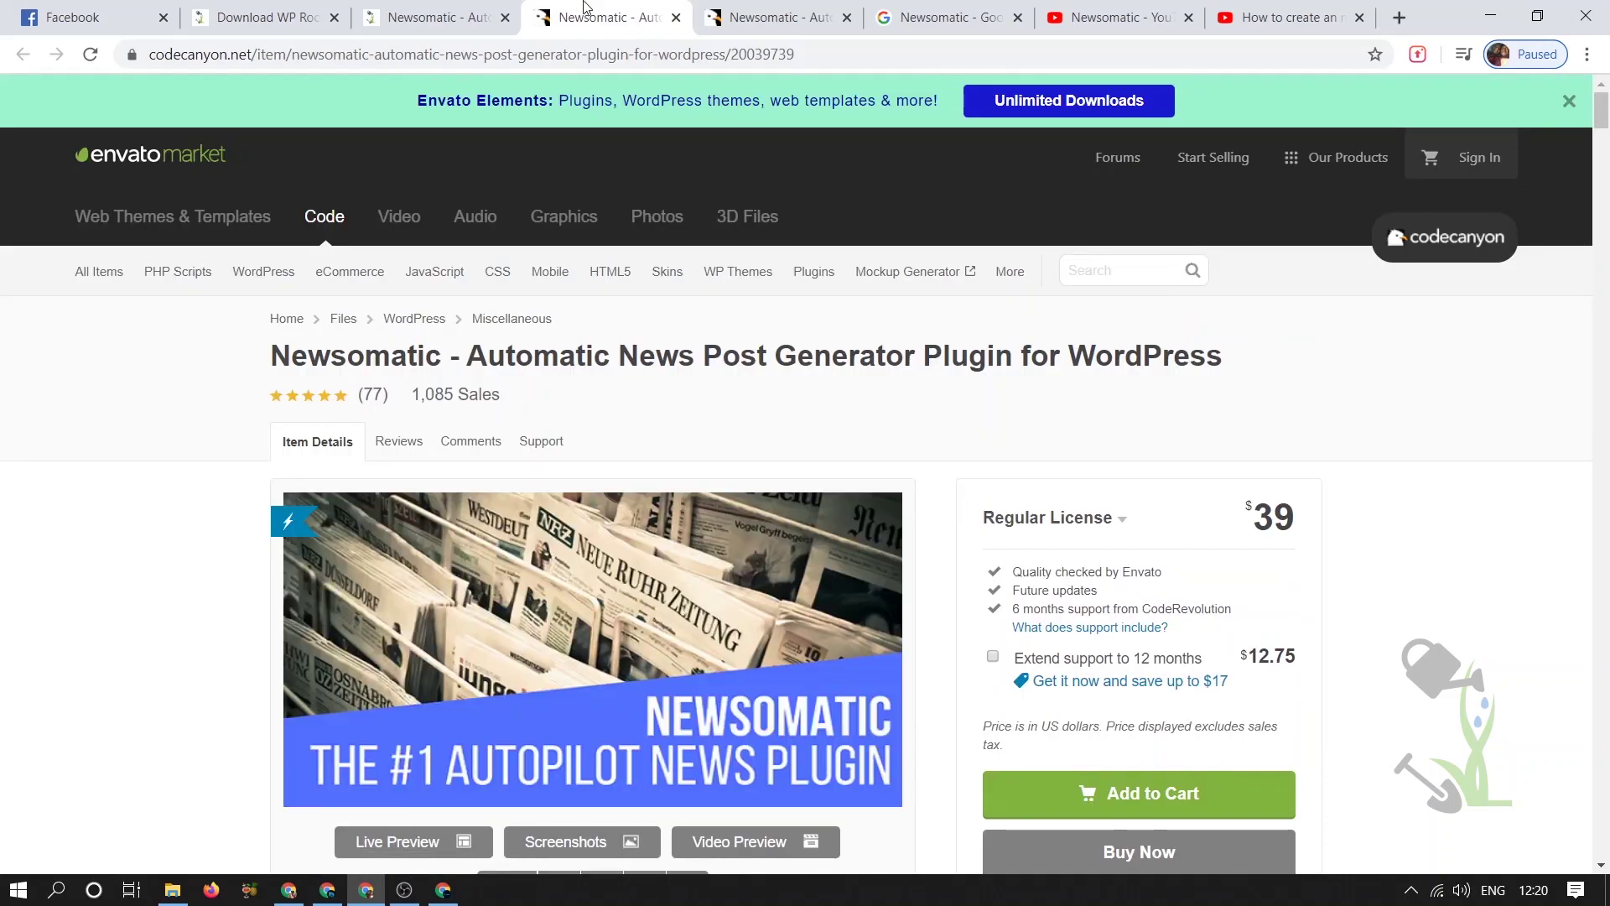
# - Return to the srmehranclub Newsomatic product page after briefly revisiting the CodeCanyon tab
pyautogui.click(424, 11)
pyautogui.scroll(7, 1090, 417)
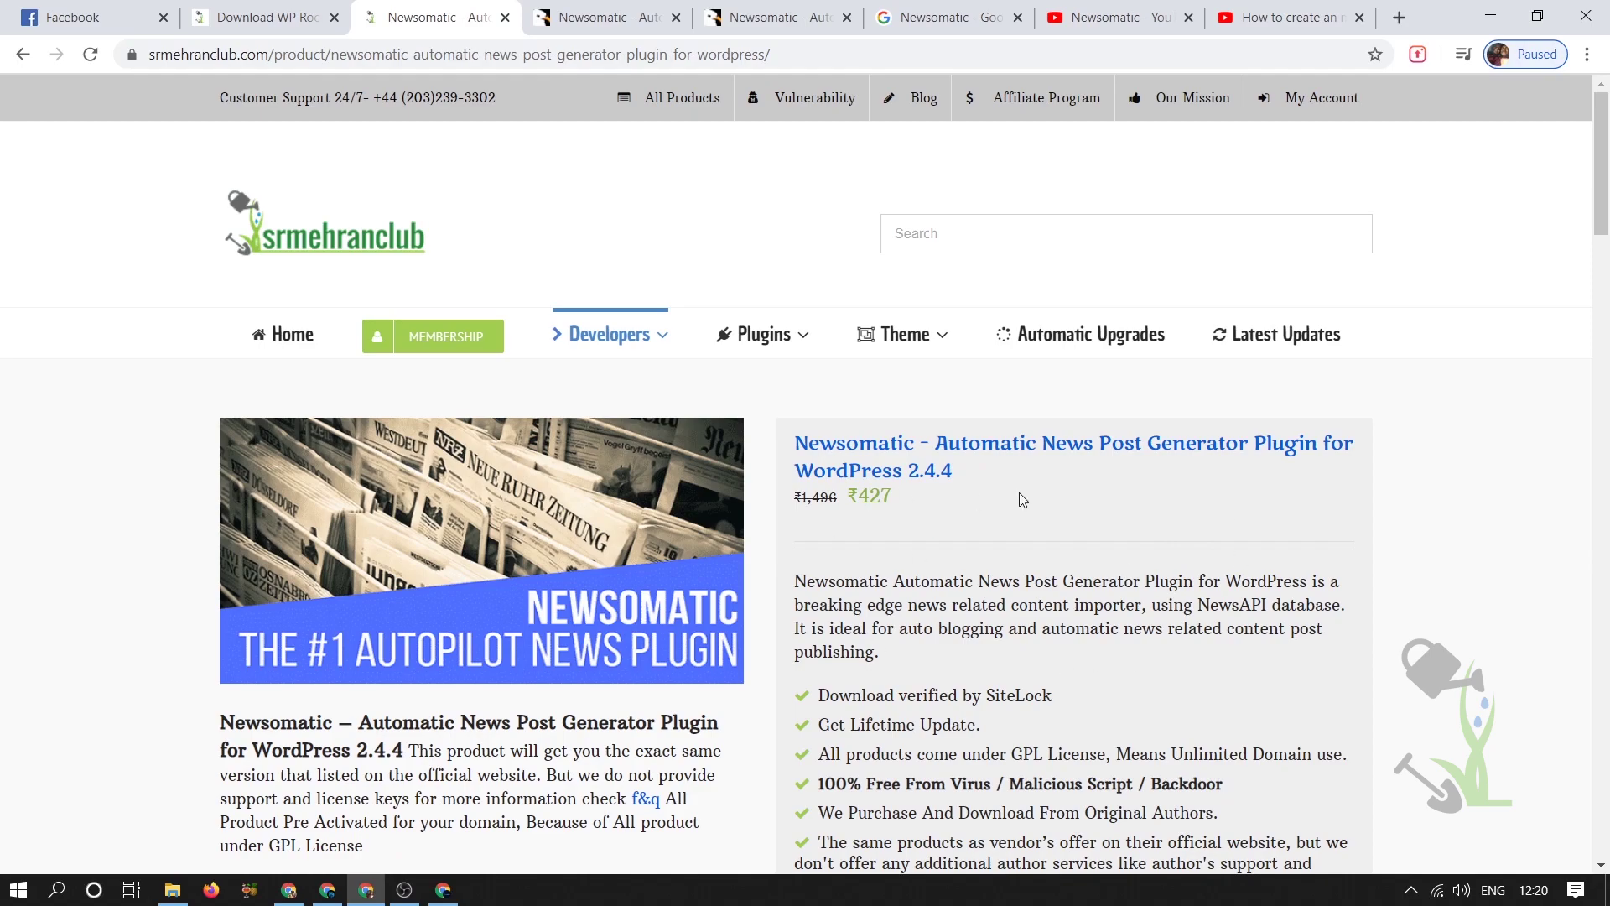
pyautogui.scroll(-6, 1019, 500)
pyautogui.scroll(5, 958, 547)
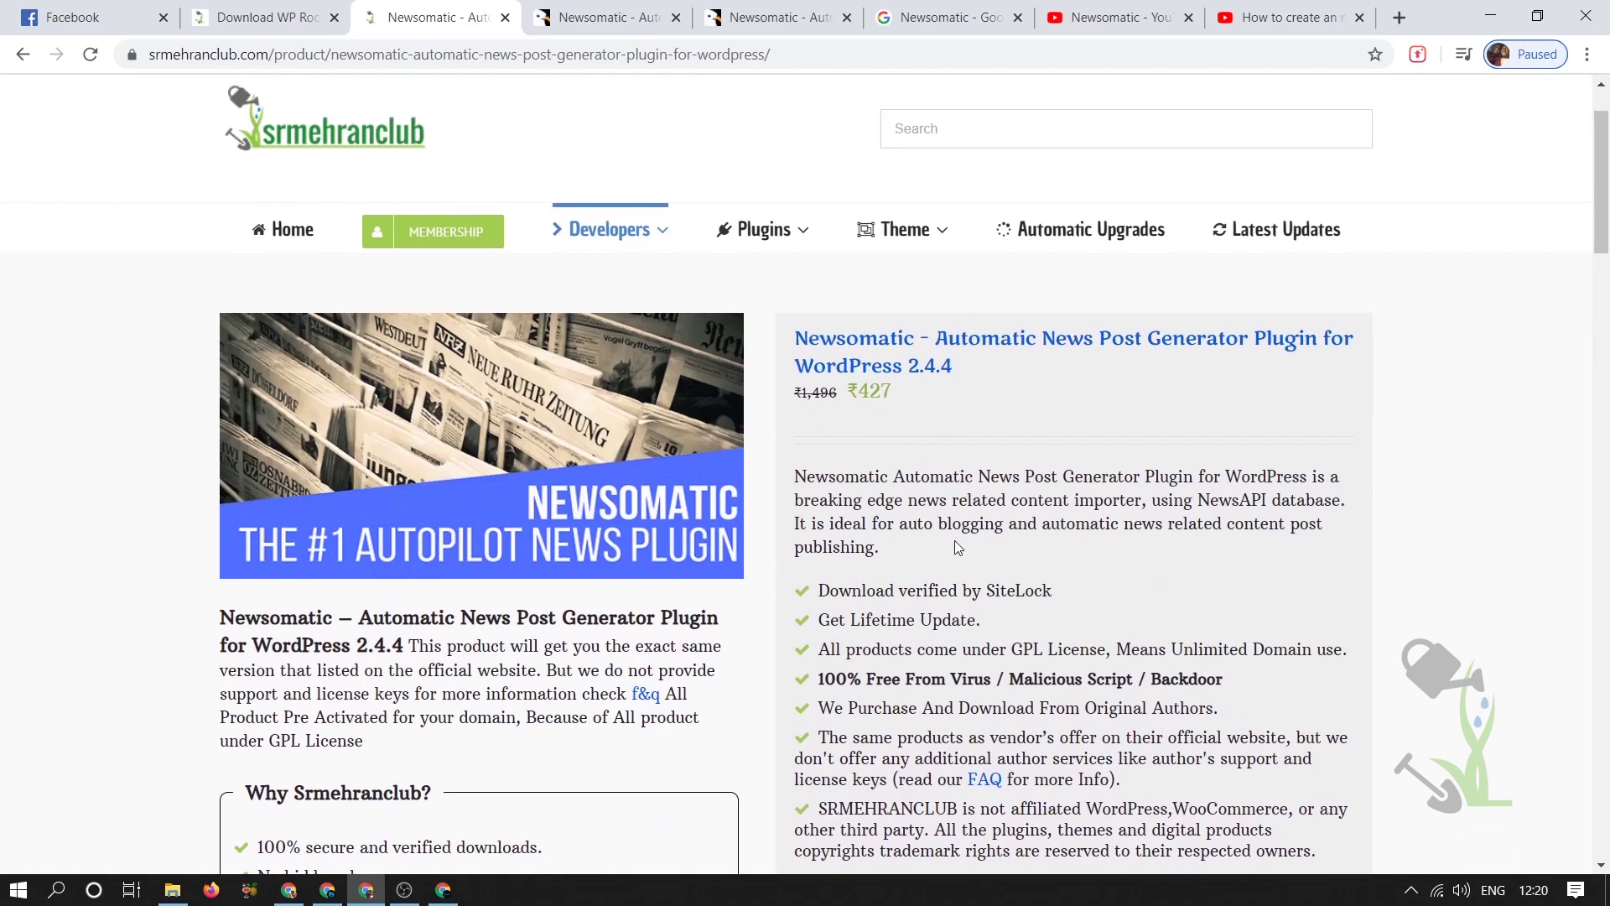
pyautogui.scroll(-4, 958, 548)
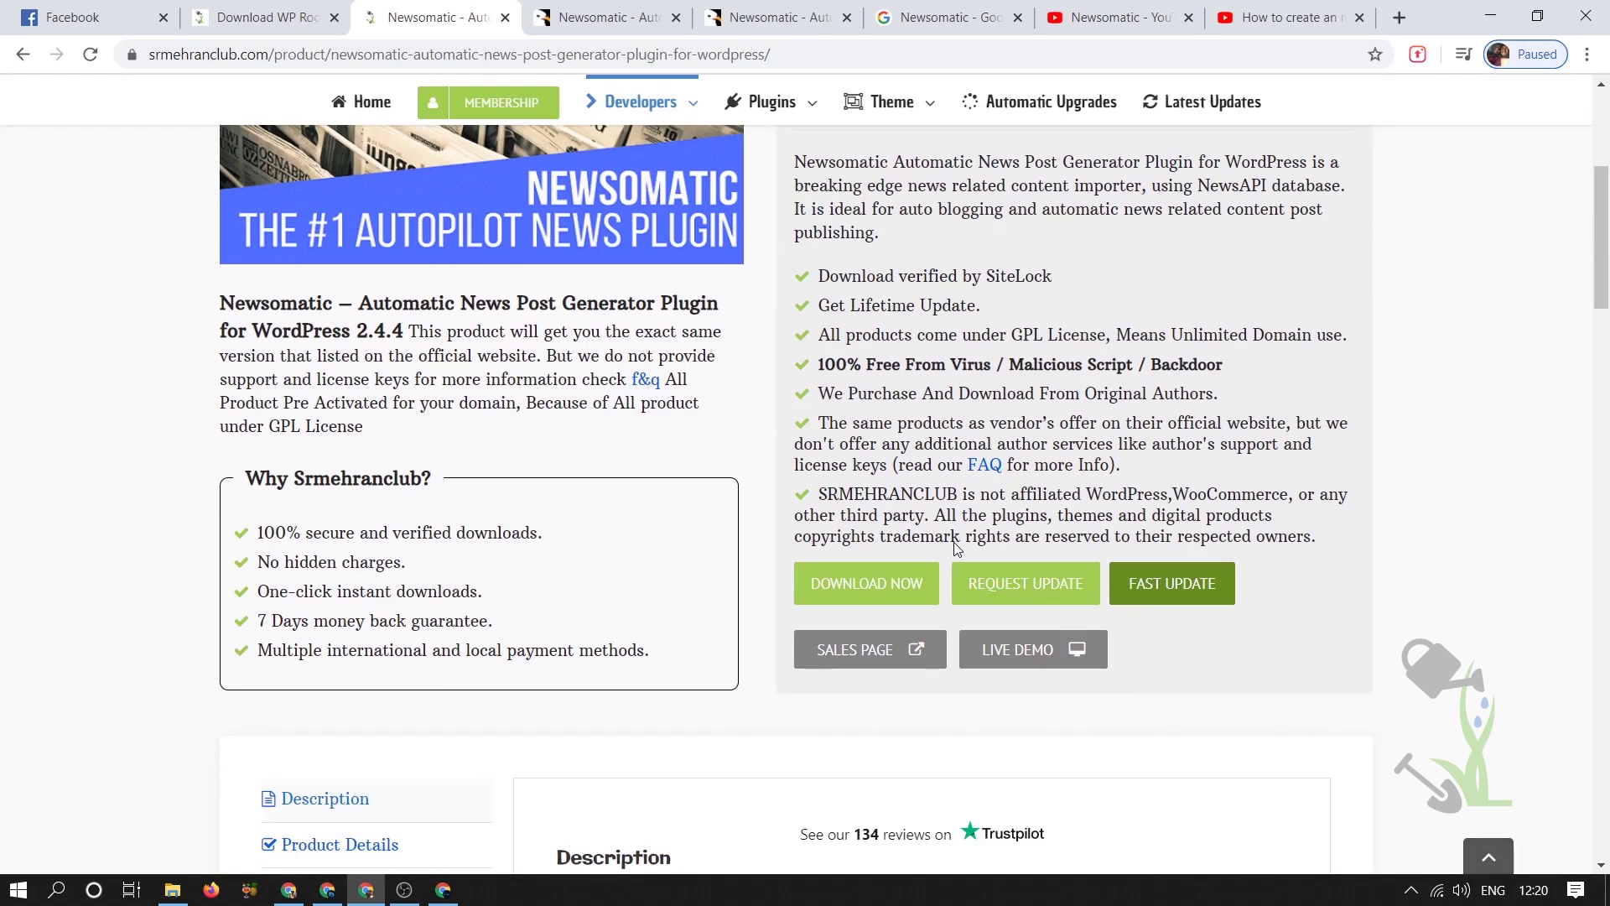
pyautogui.click(612, 17)
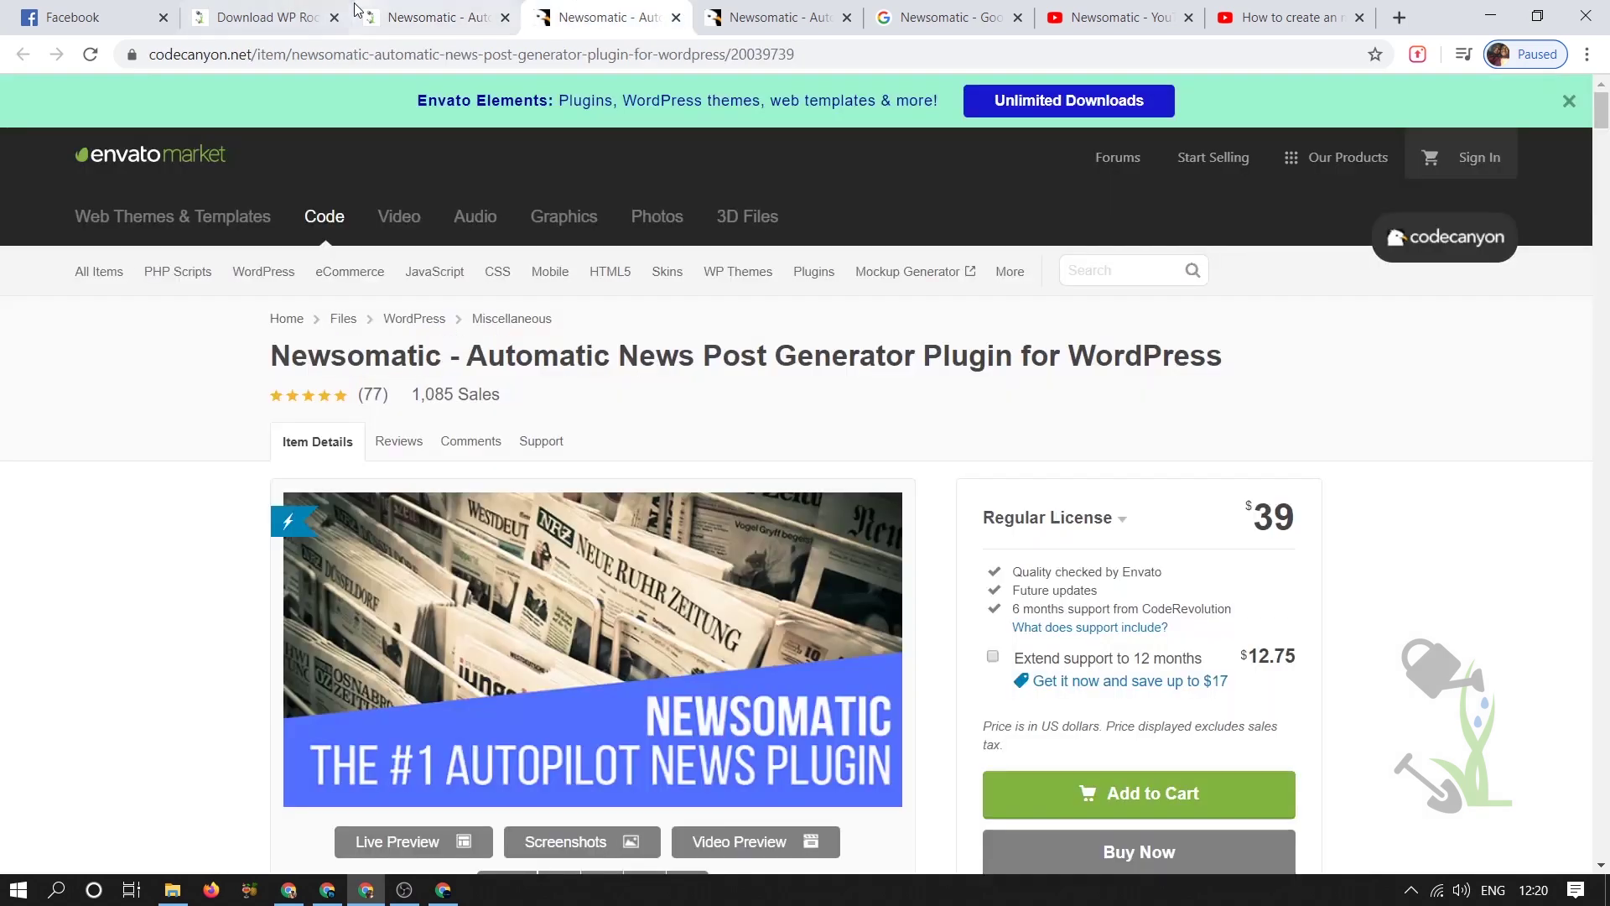
pyautogui.click(429, 17)
# - Start the newsomatic.2.4.4 zip download, cancel it, and switch to the WordPress window
pyautogui.click(890, 606)
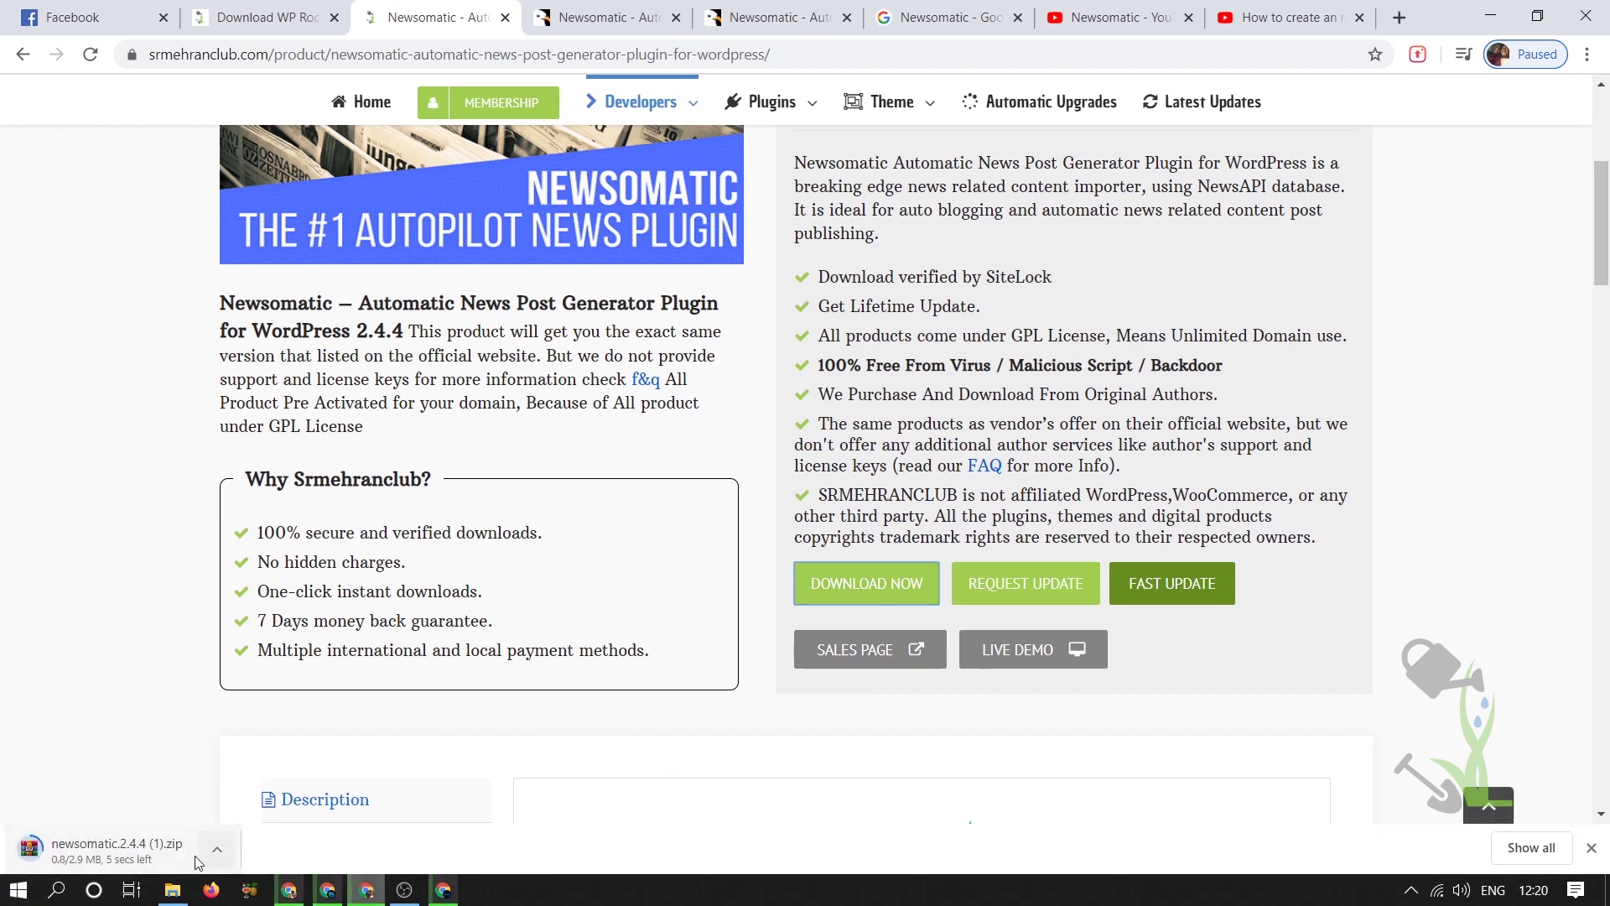
pyautogui.click(201, 855)
pyautogui.click(201, 845)
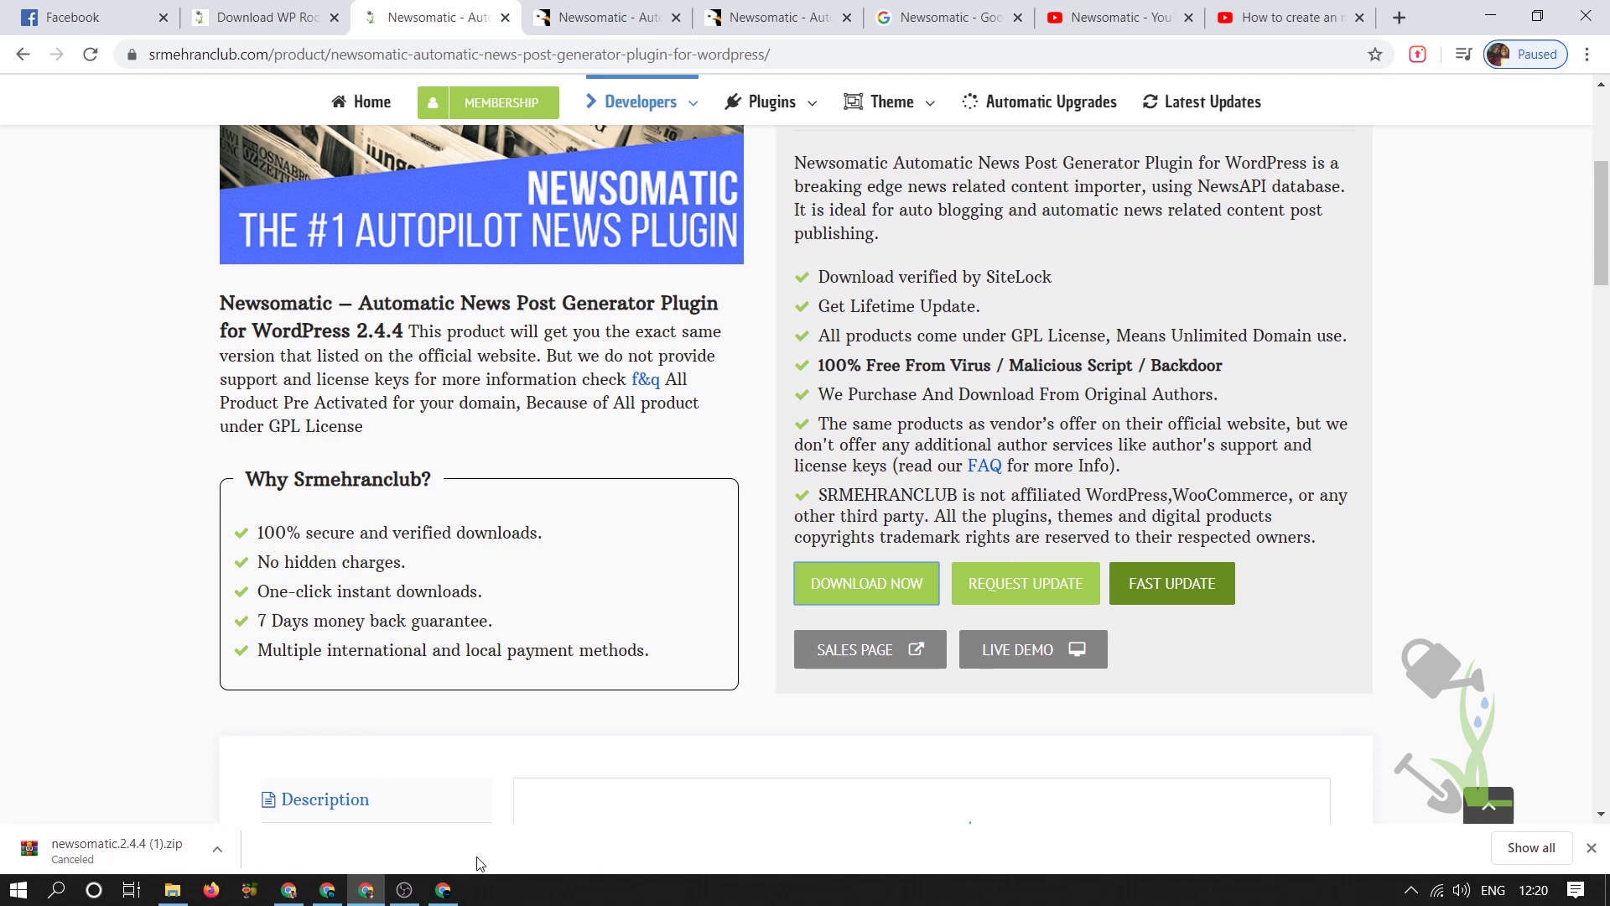
pyautogui.click(443, 890)
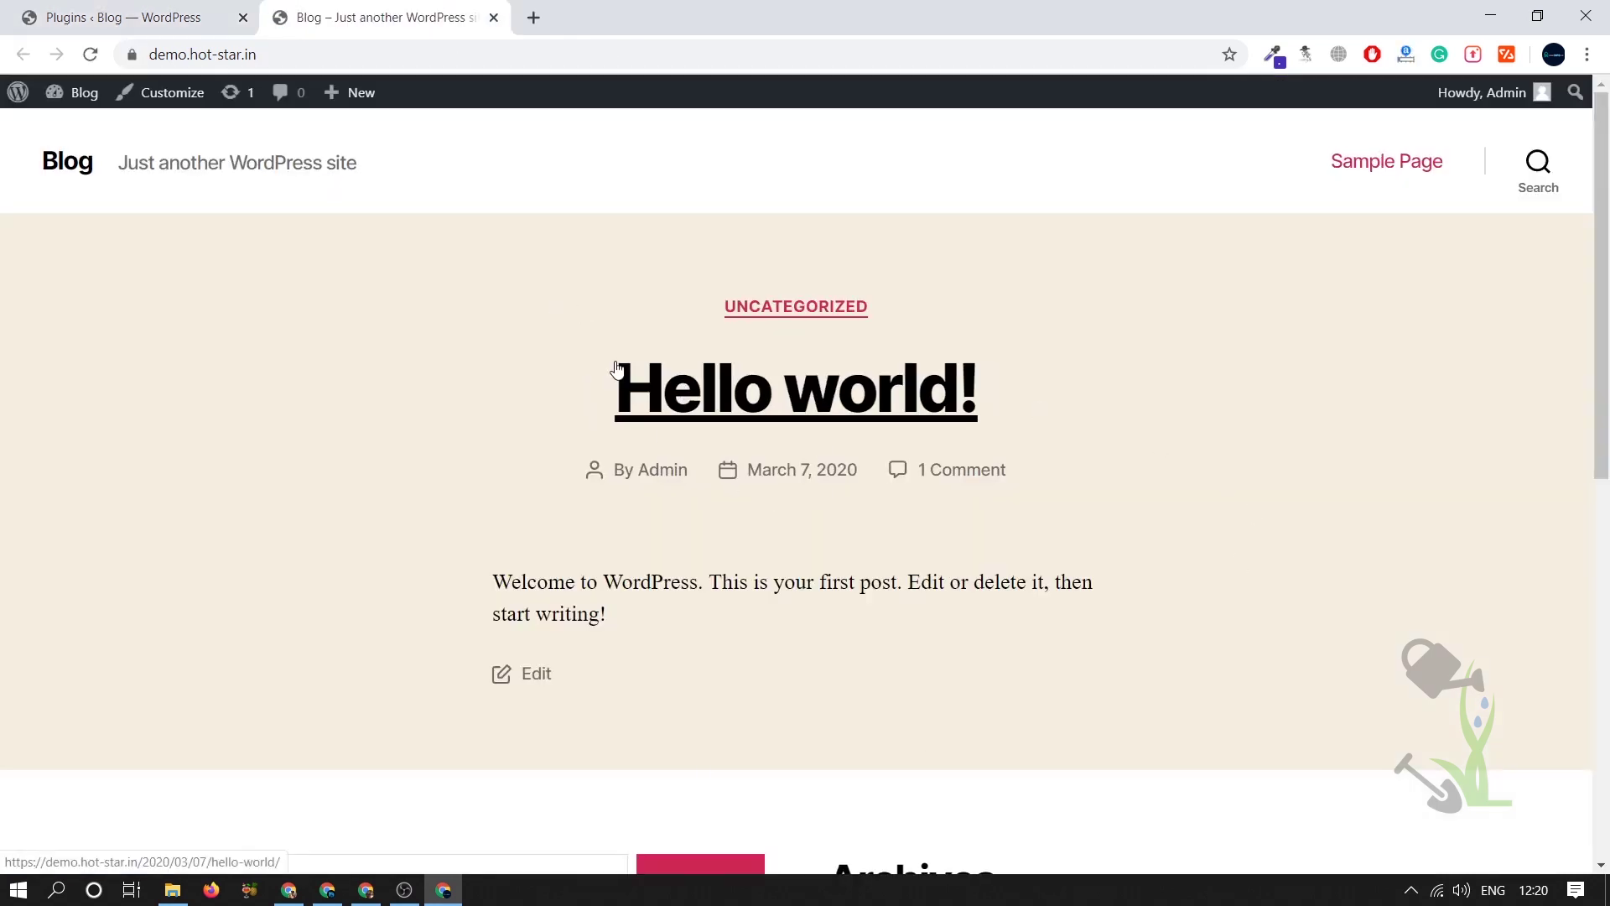
# - Append /wp to the blog's address and load the wp-admin Dashboard
pyautogui.click(560, 52)
pyautogui.click(774, 54)
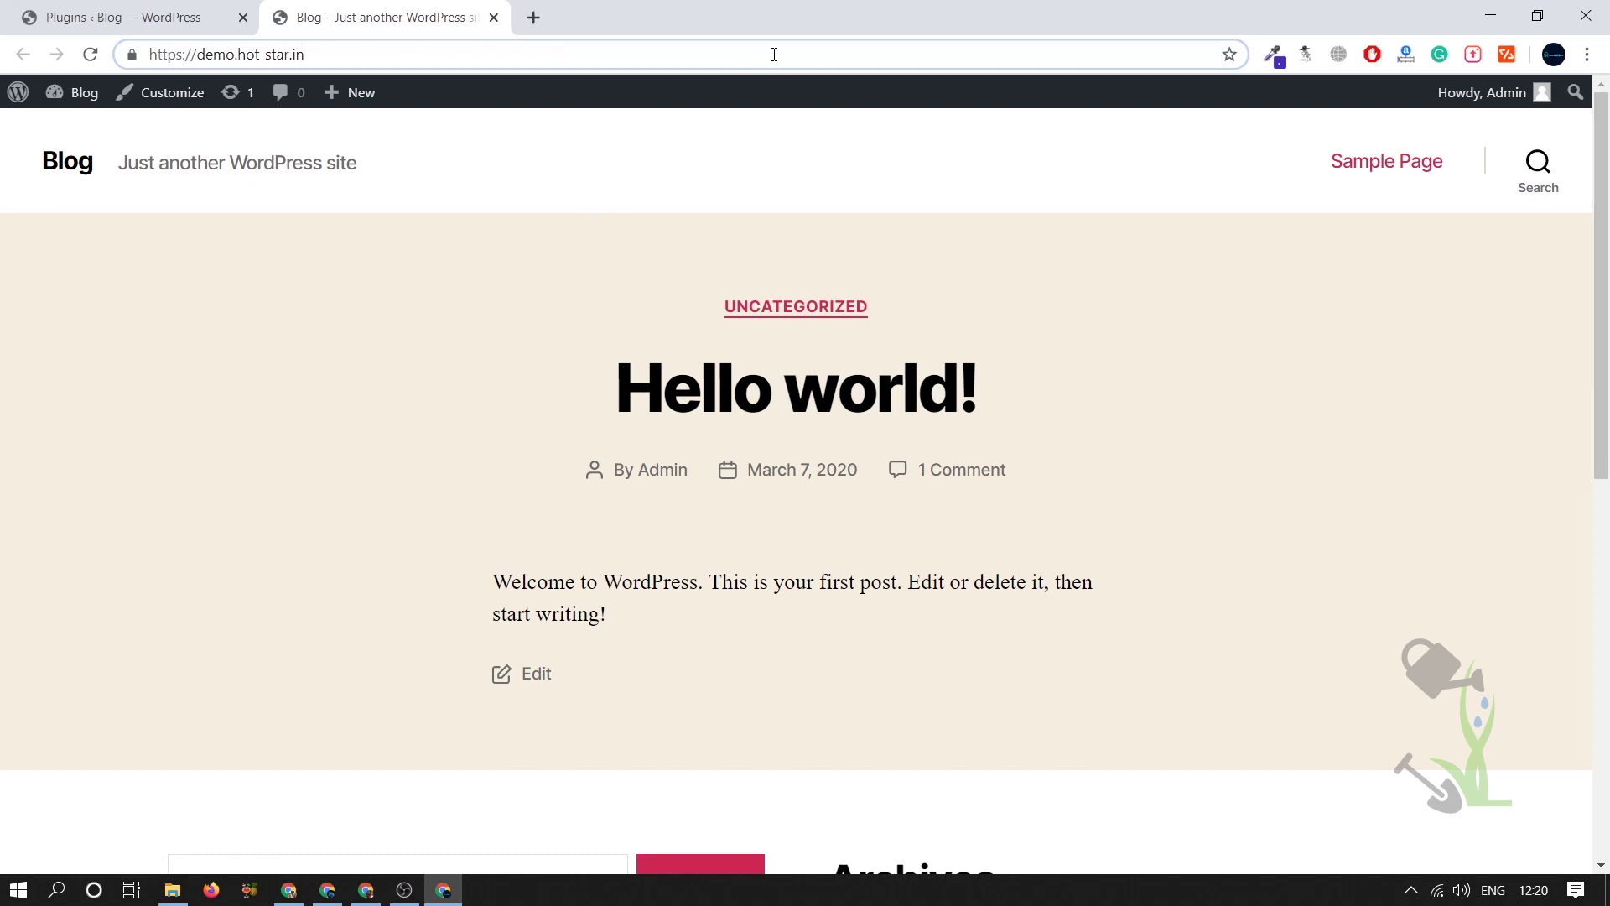
pyautogui.write('/wp-admin/')
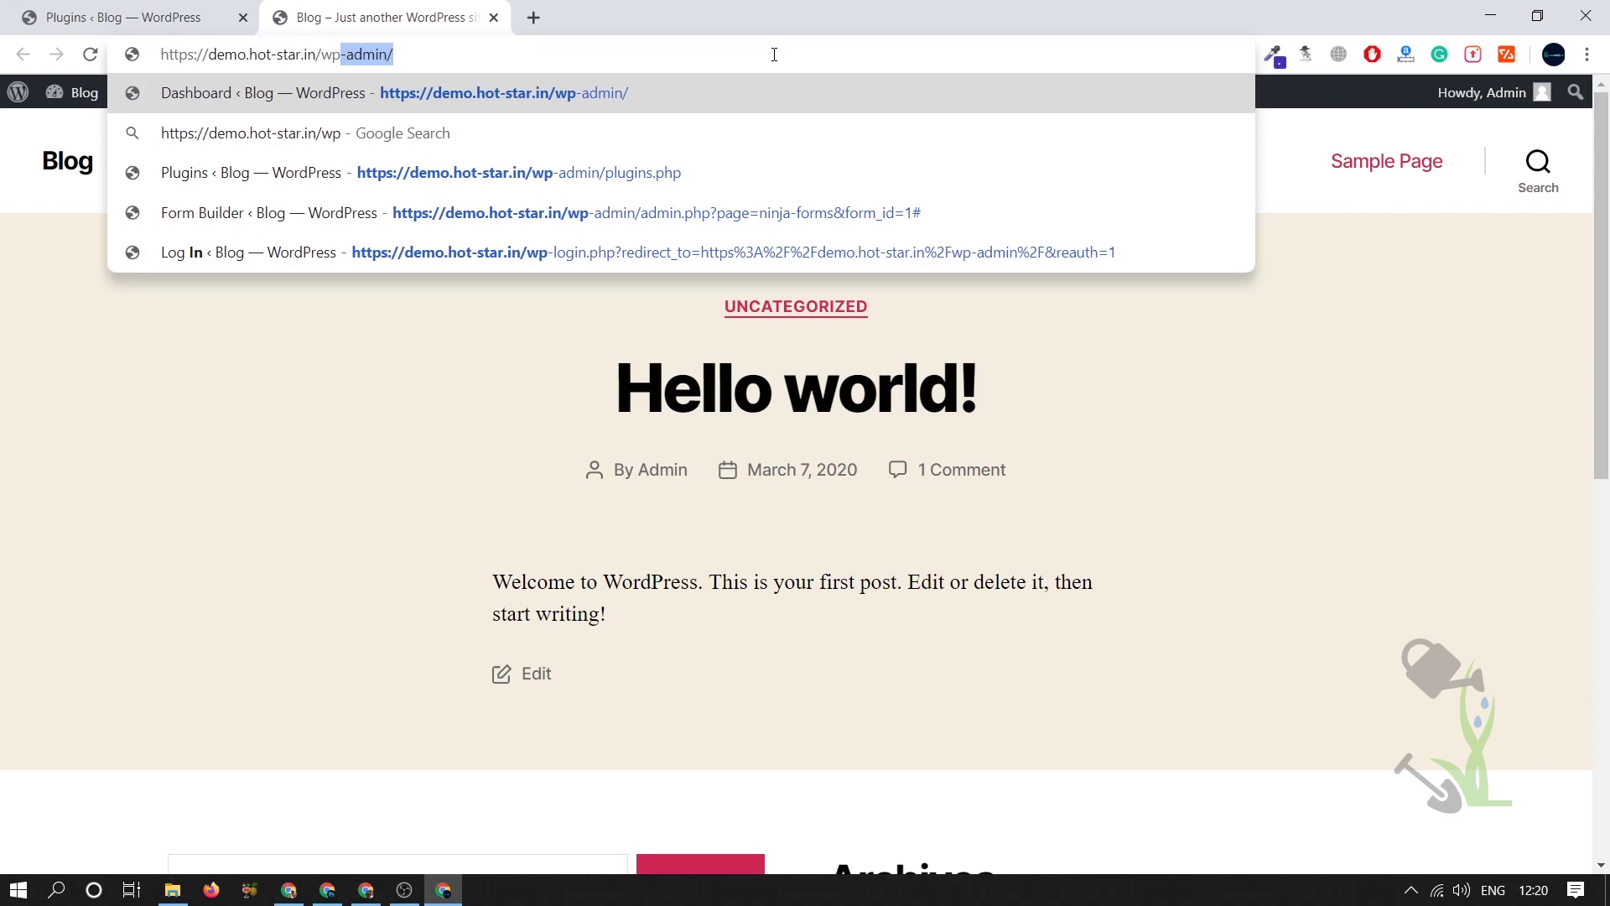
pyautogui.press('Return')
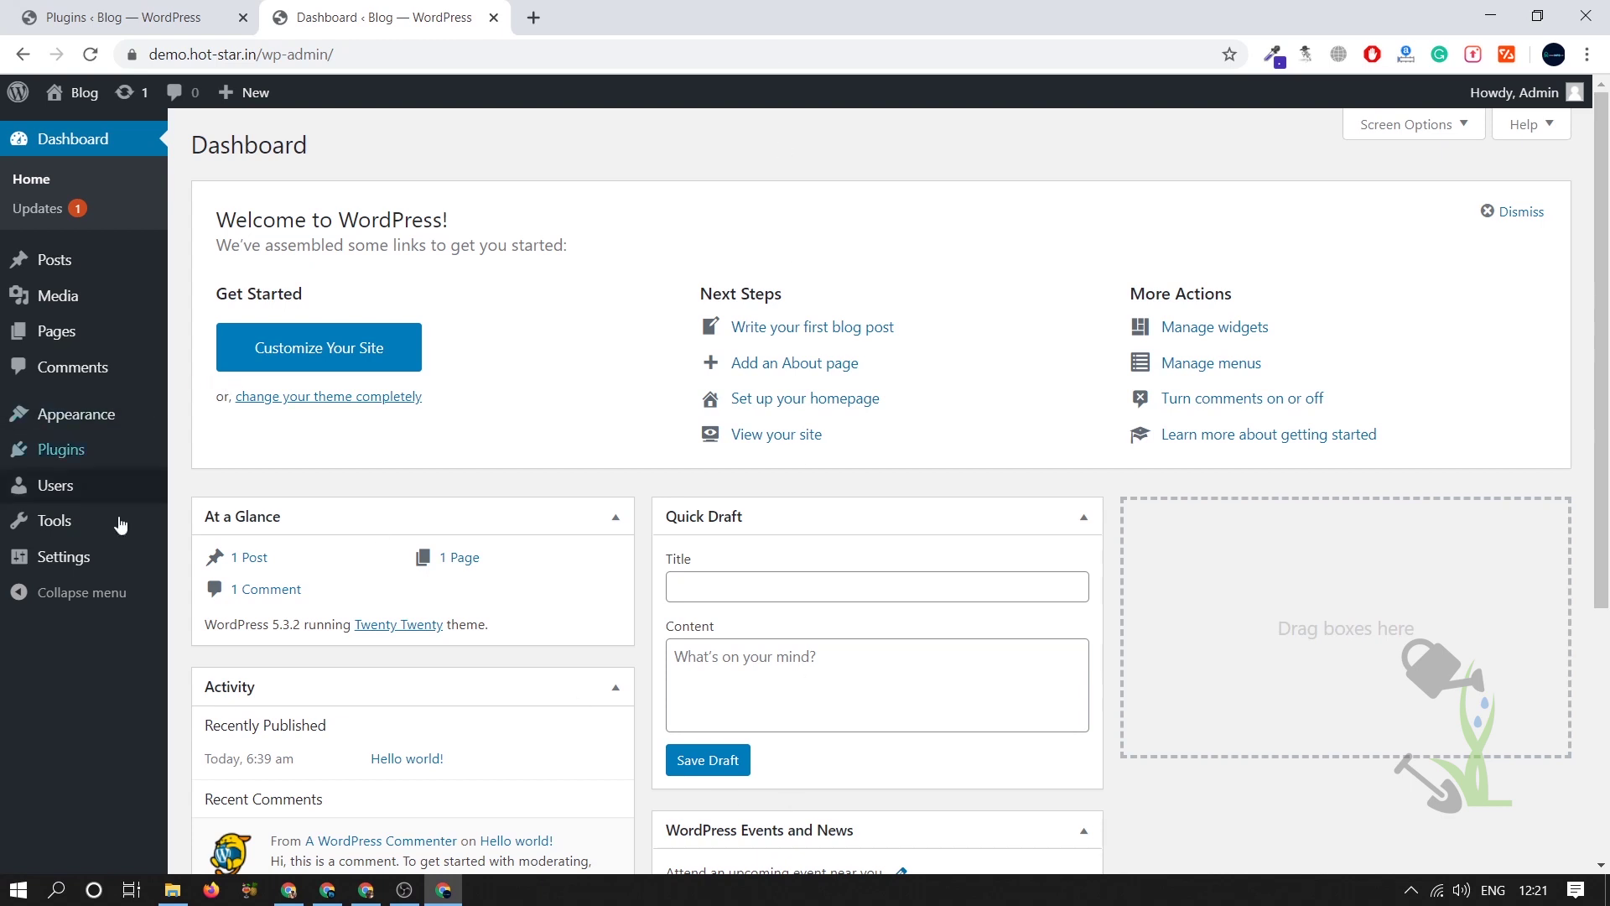
# - Bring up the Plugins > Add New entry in the admin sidebar
pyautogui.moveTo(99, 560)
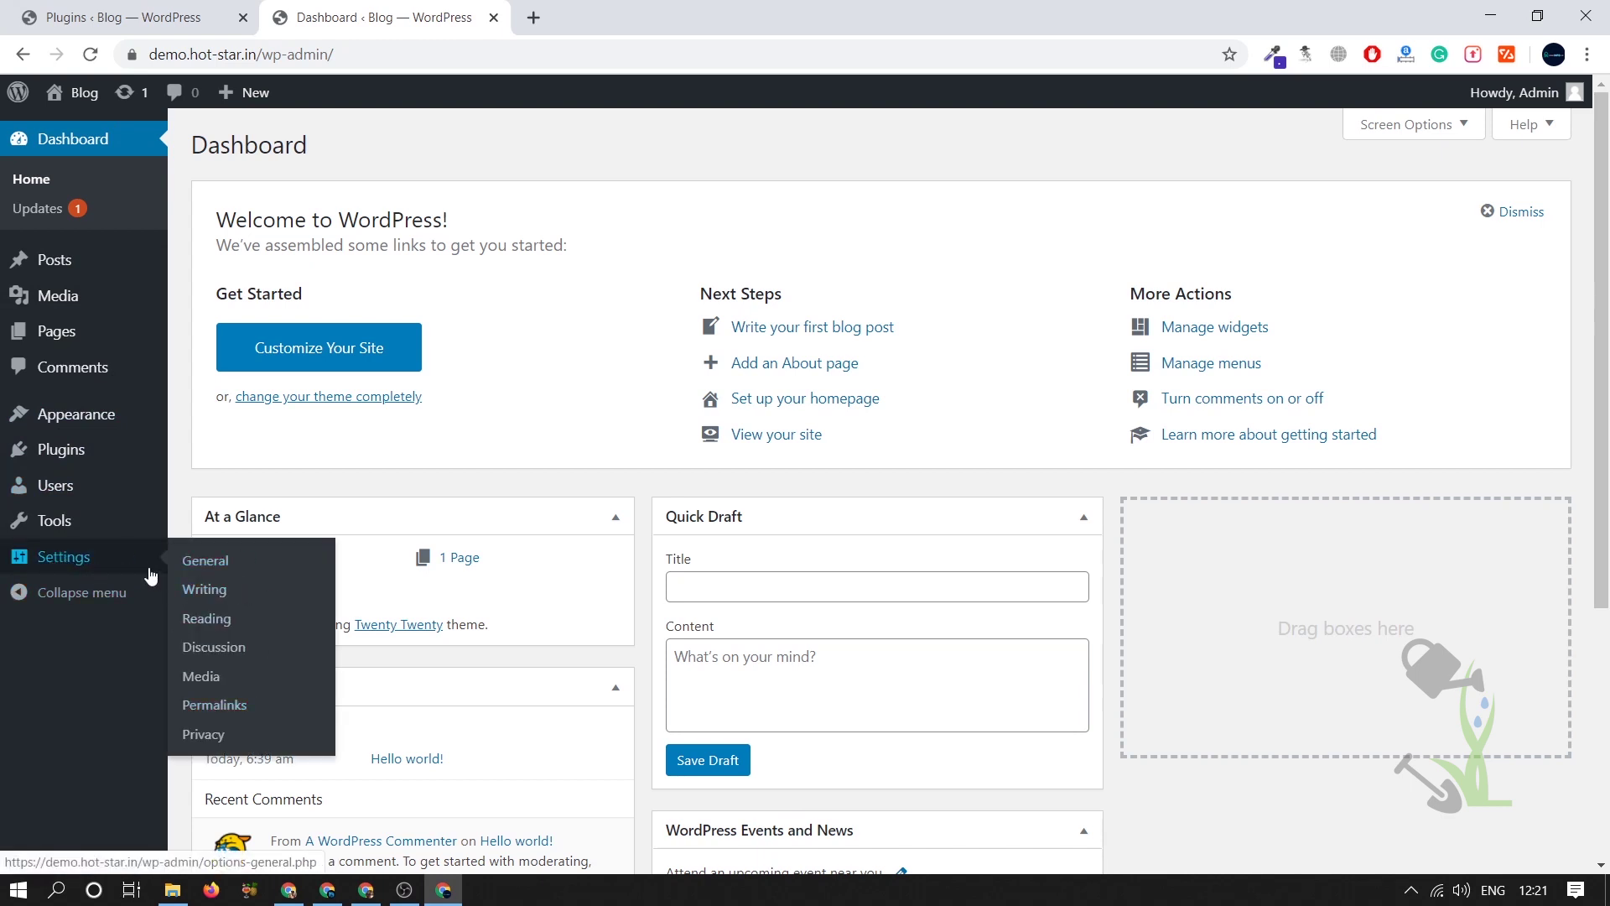
pyautogui.moveTo(111, 521)
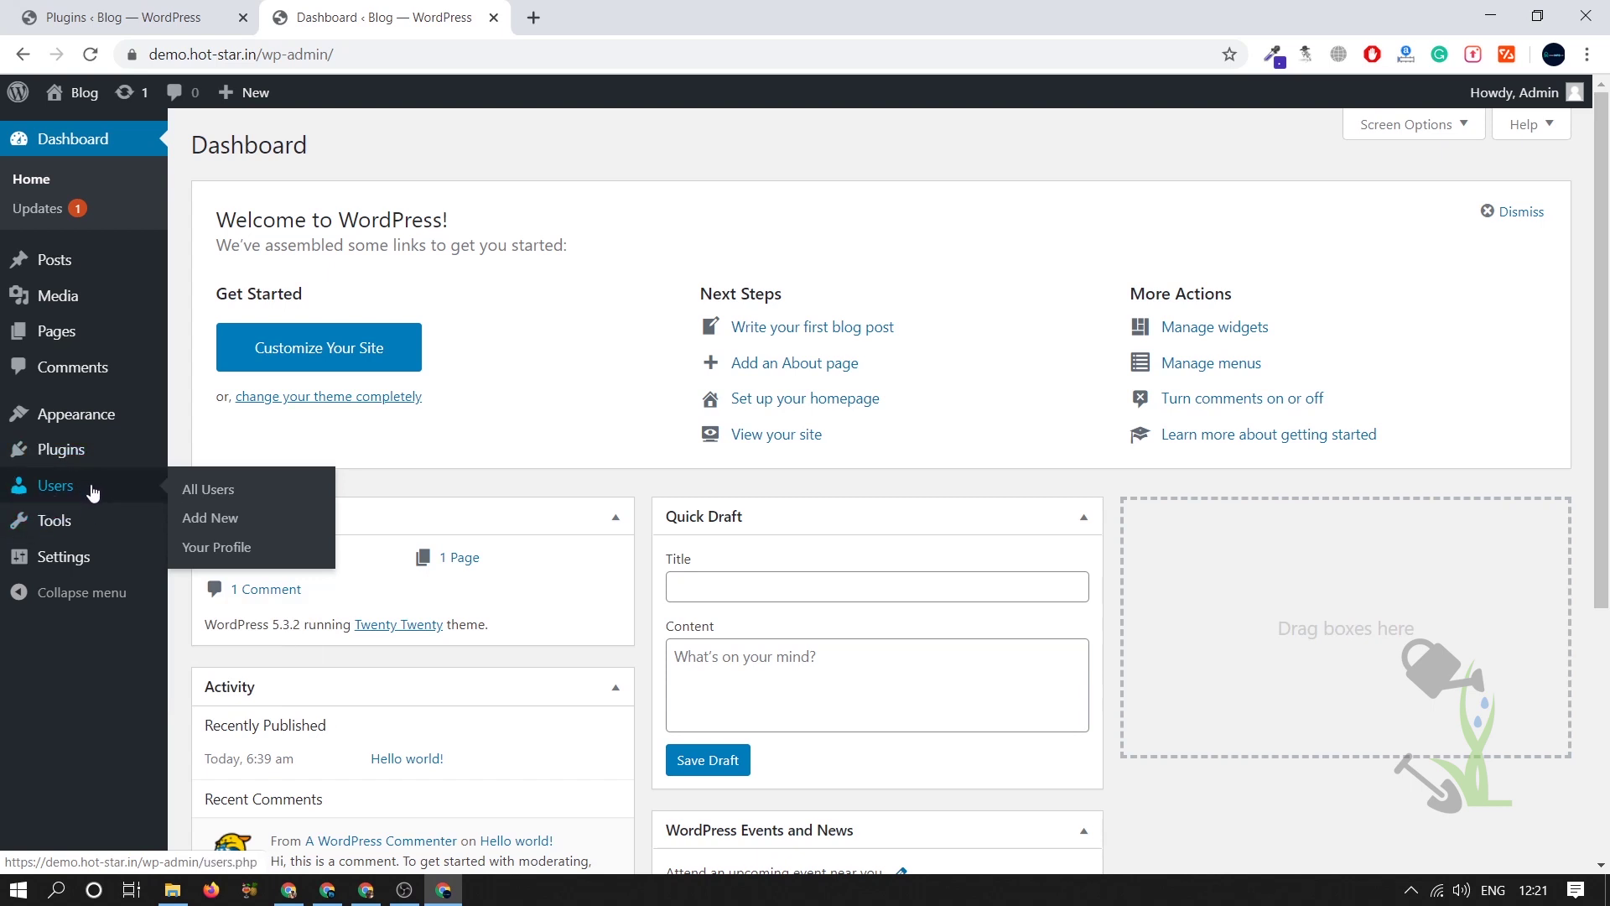
pyautogui.moveTo(111, 453)
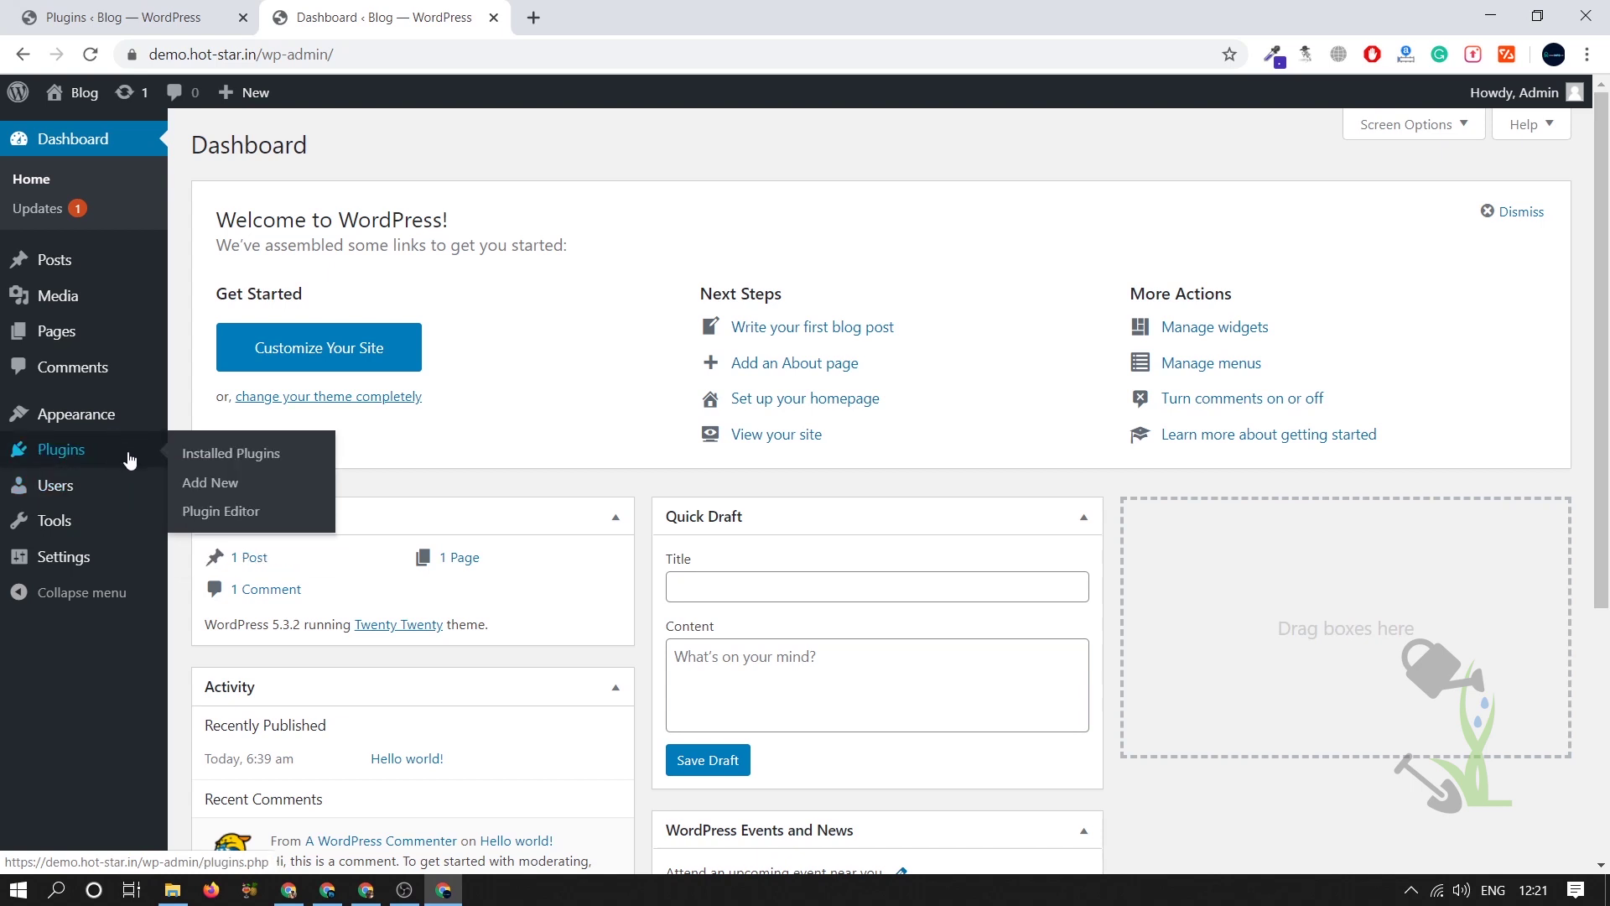
pyautogui.moveTo(131, 412)
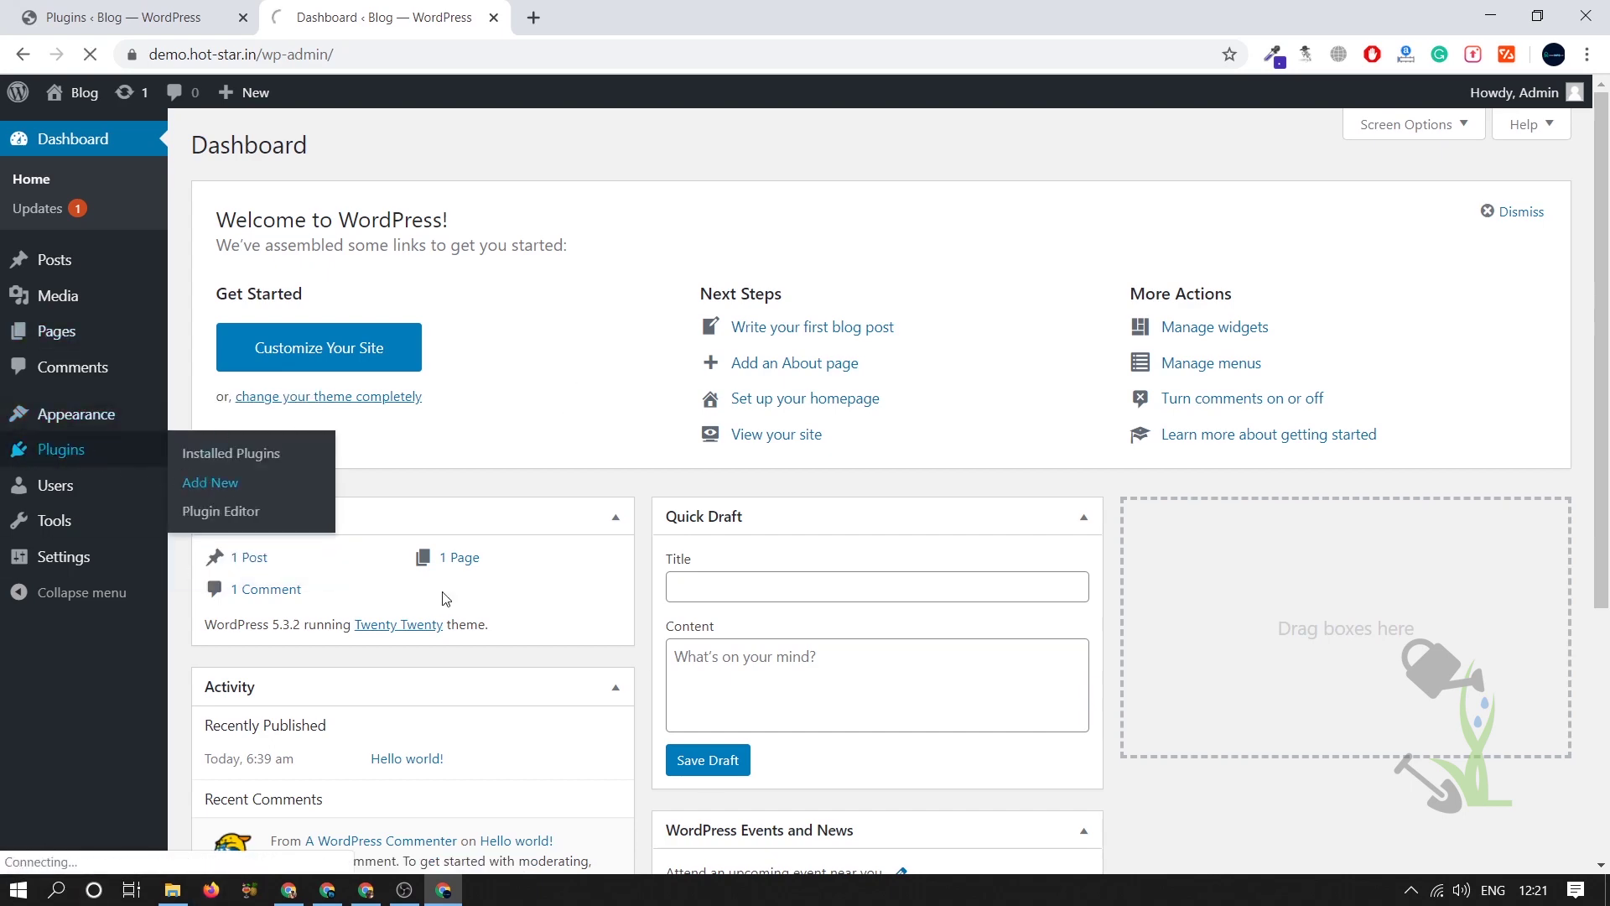
# - Open Plugins > Add New and reveal the Upload Plugin panel
pyautogui.click(210, 483)
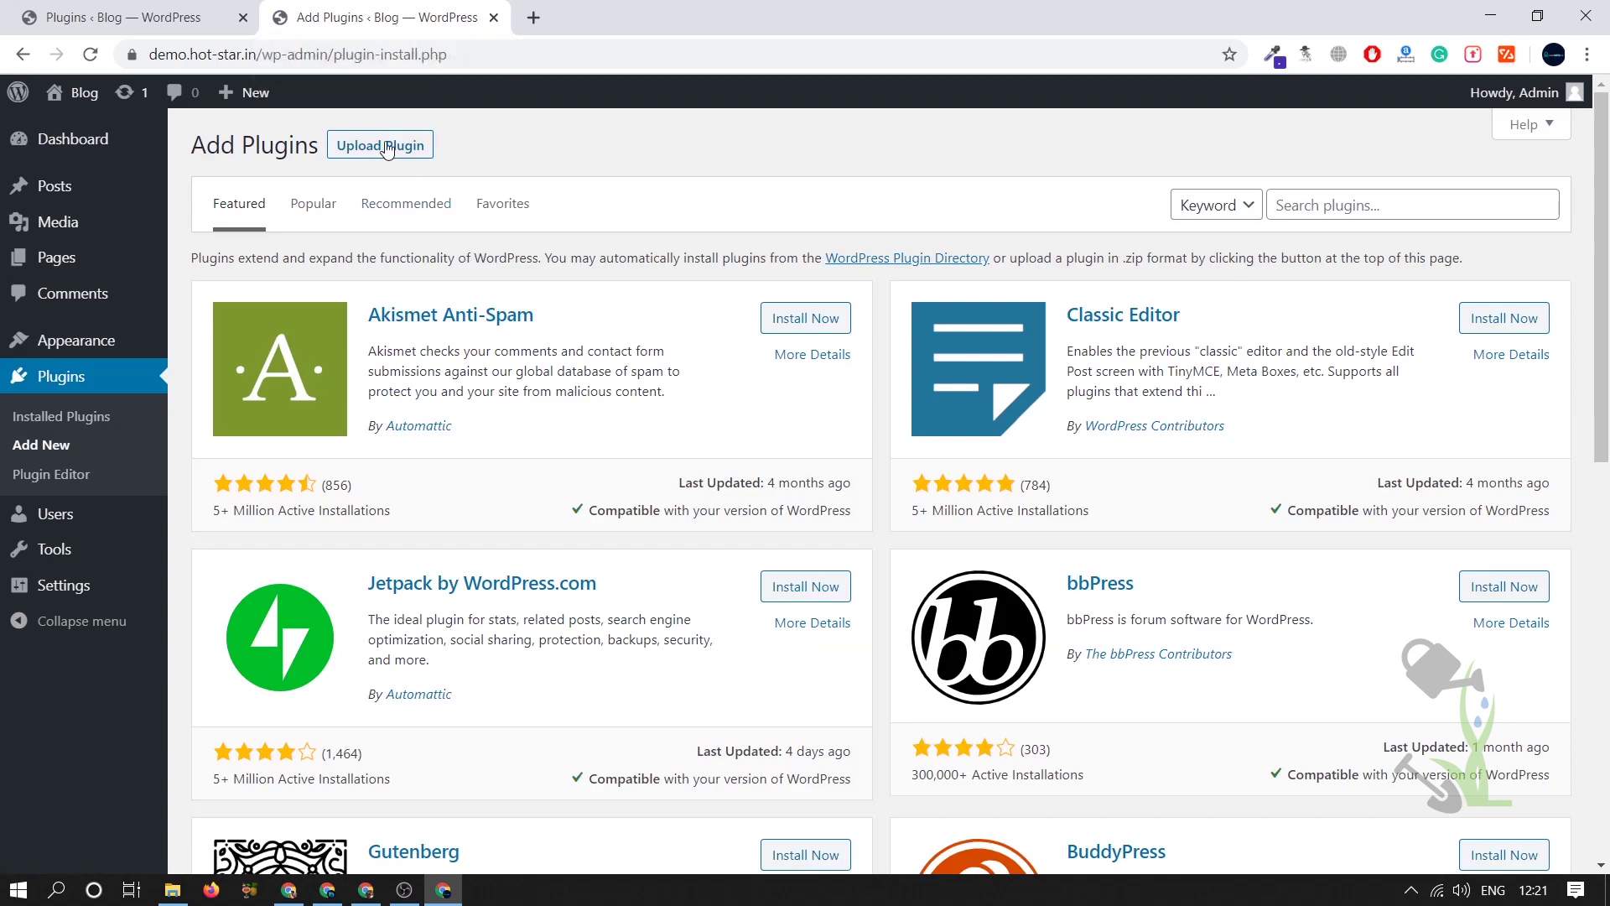
pyautogui.click(382, 146)
pyautogui.scroll(-5, 531, 413)
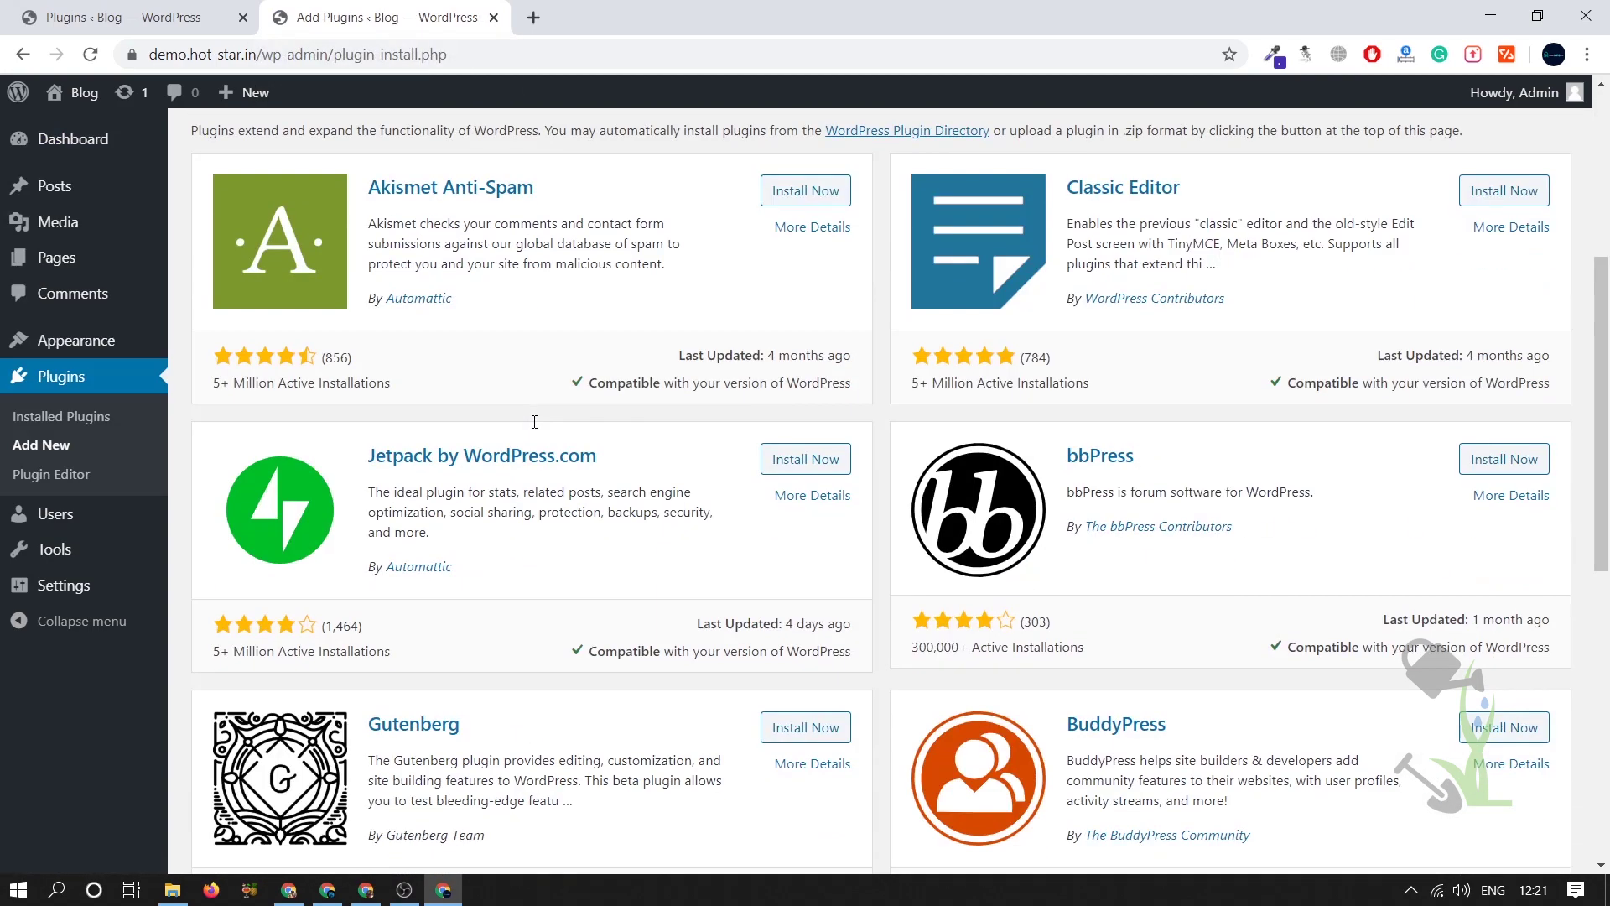
pyautogui.scroll(5, 530, 412)
# - Browse the Popular plugins list, led by Contact Form 7 and Yoast SEO
pyautogui.click(329, 500)
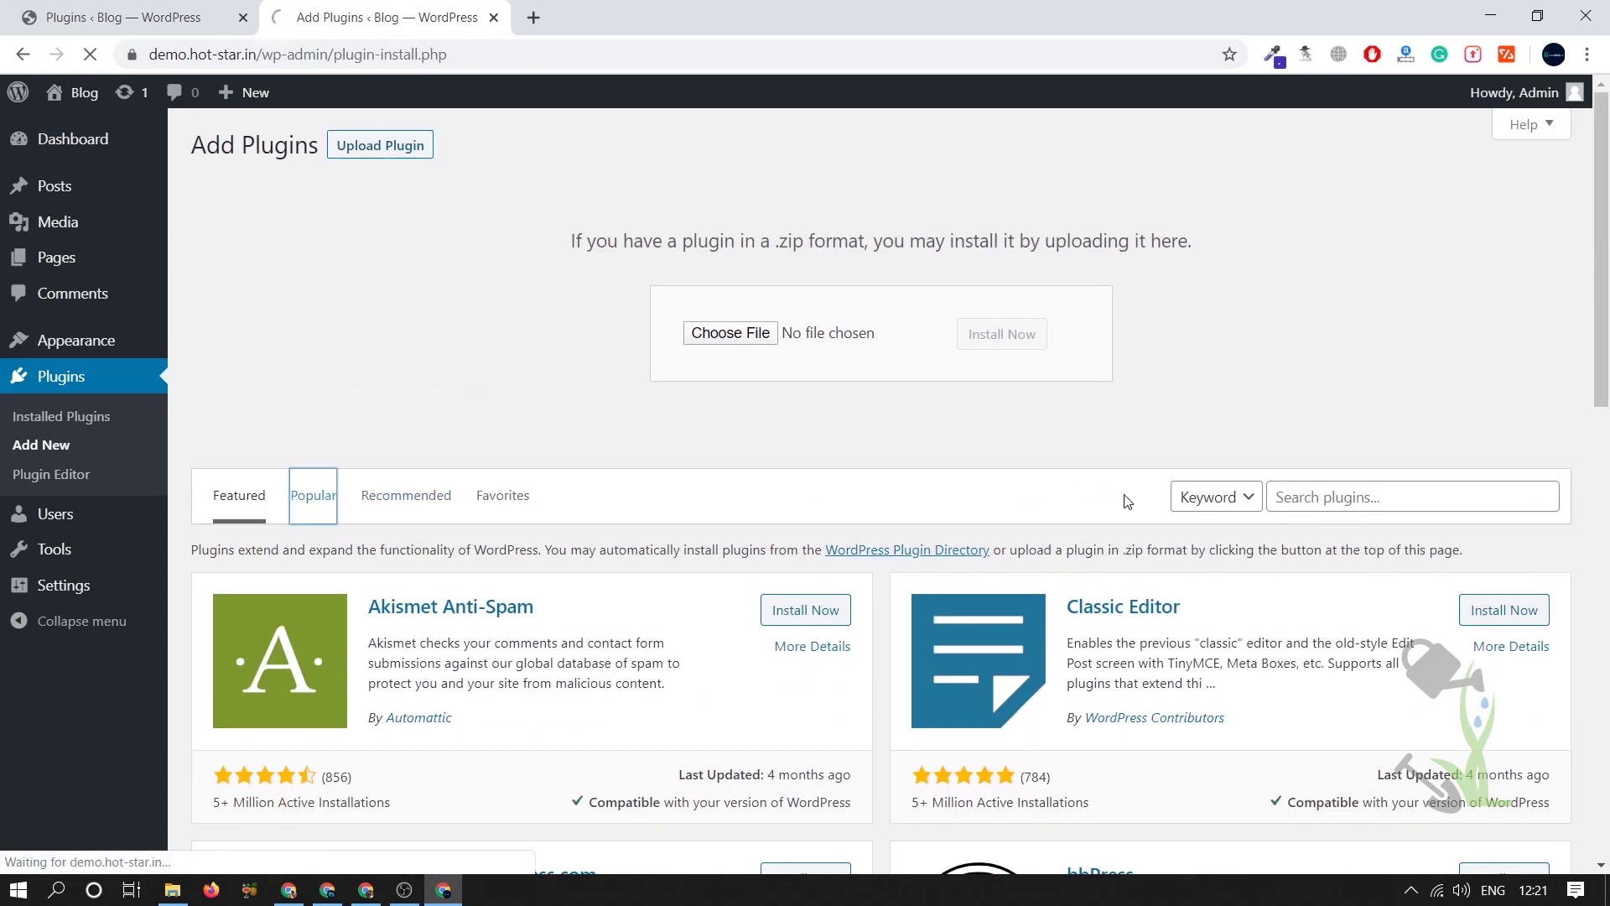
pyautogui.scroll(-10, 895, 437)
pyautogui.scroll(-12, 889, 440)
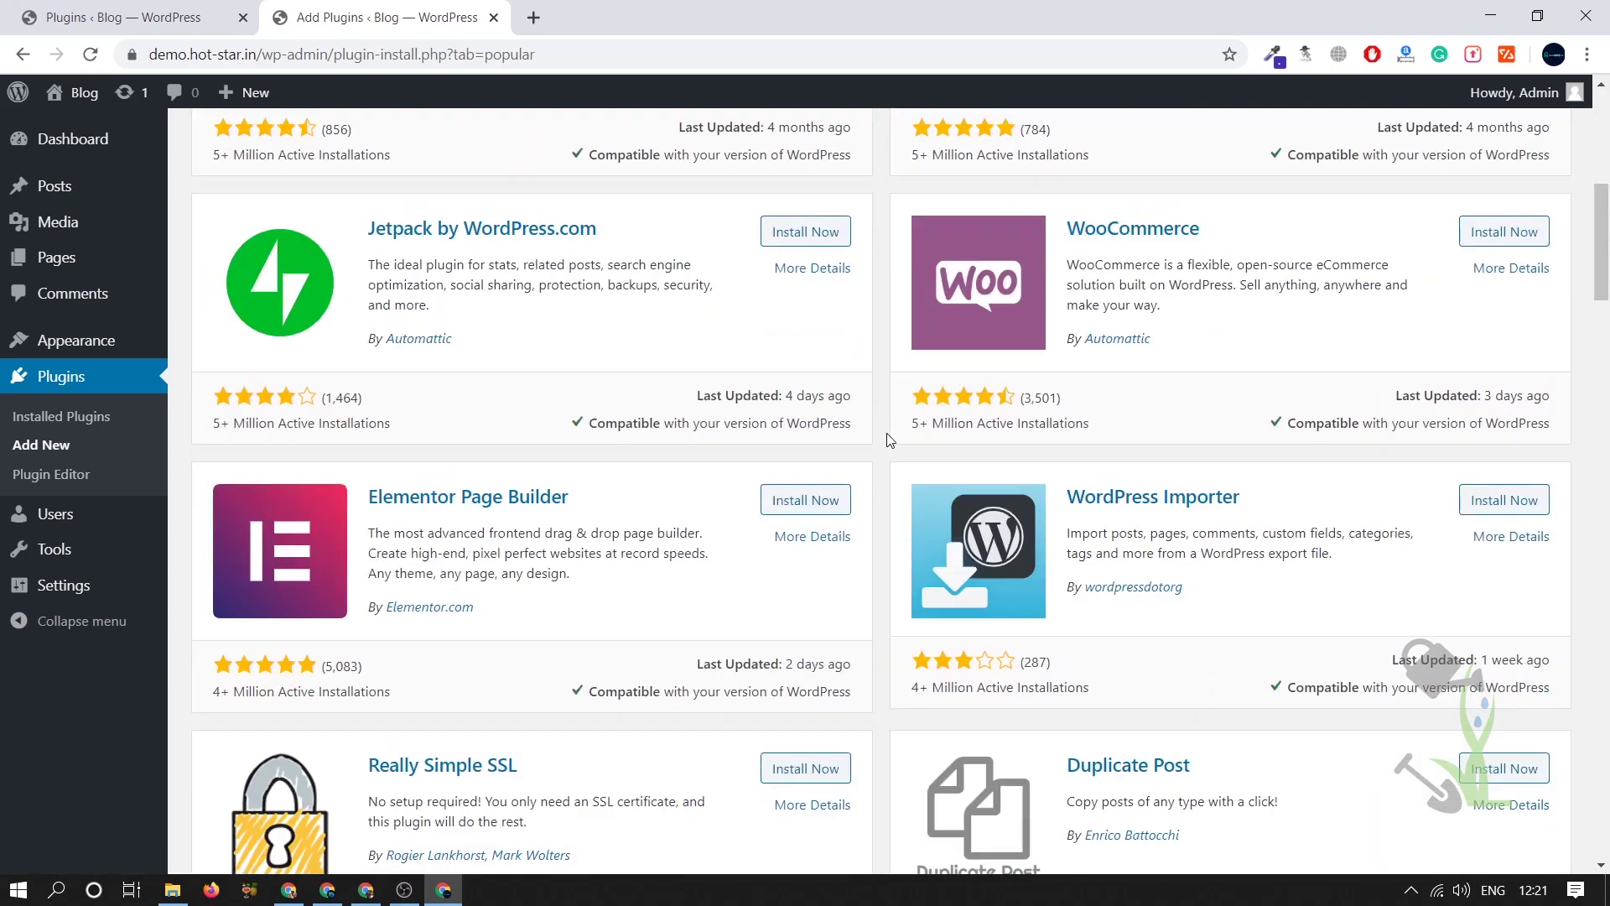
pyautogui.scroll(12, 886, 437)
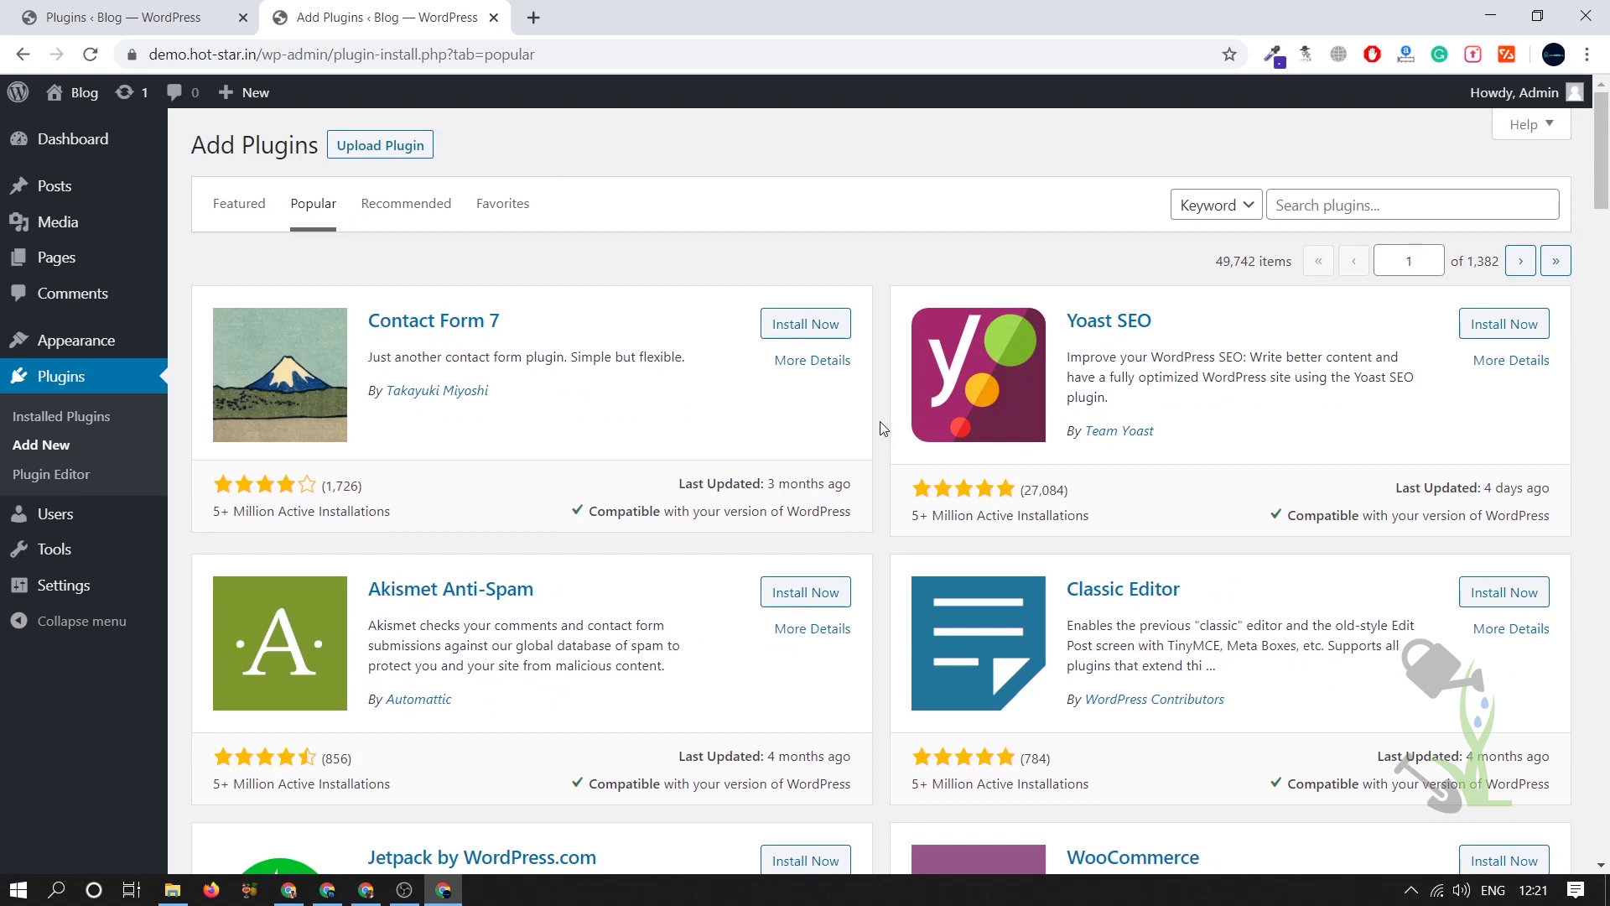
pyautogui.scroll(-3, 878, 421)
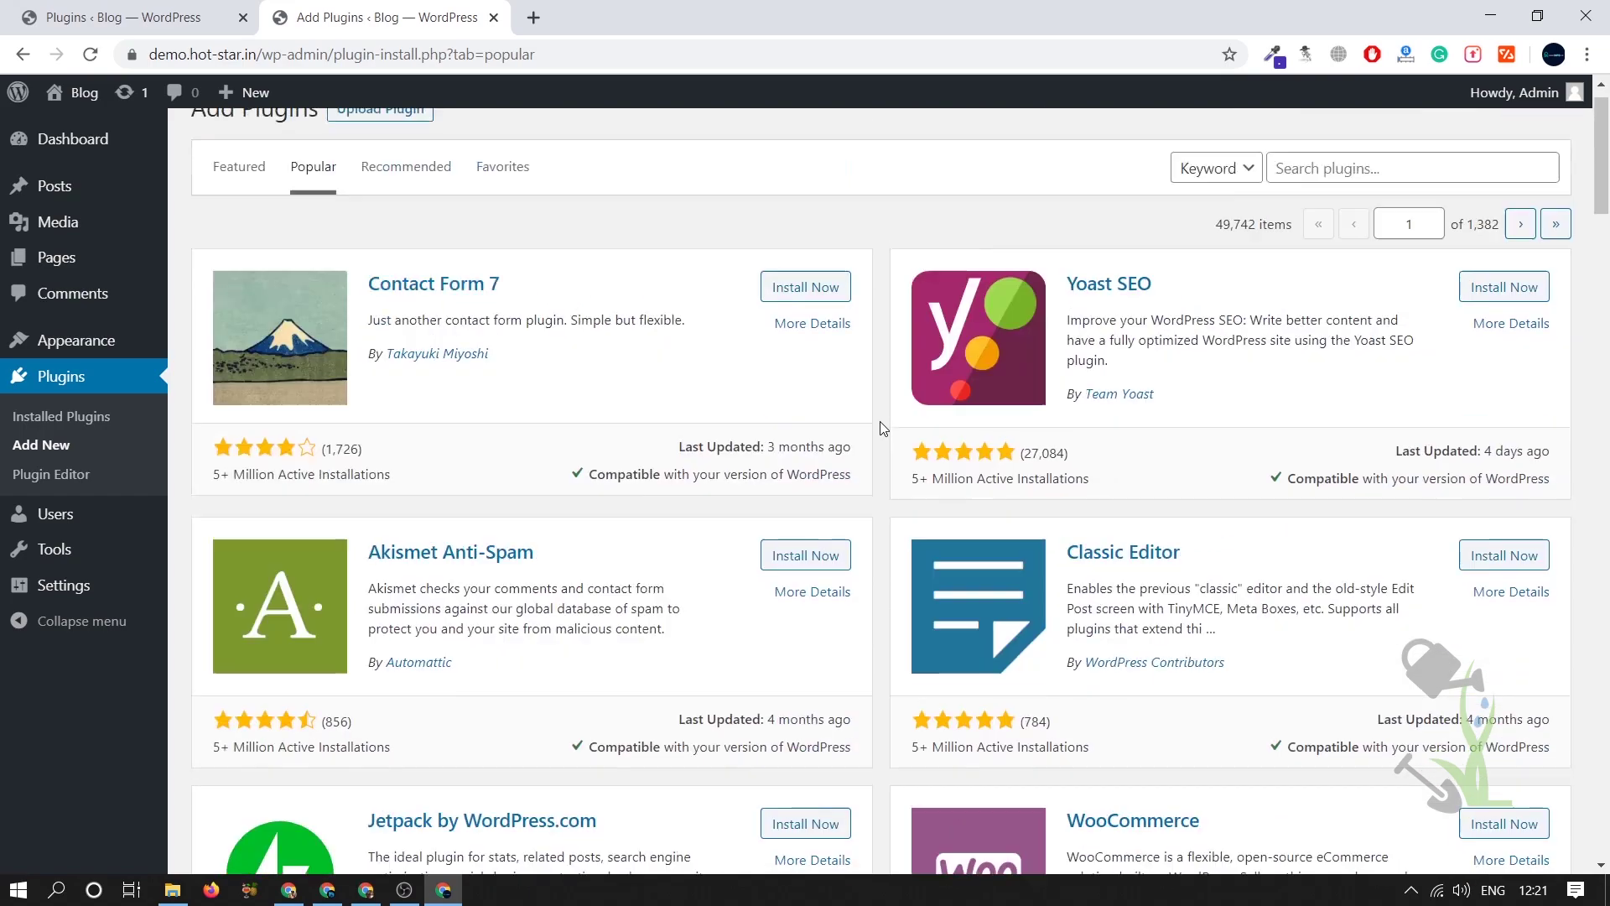
pyautogui.scroll(3, 879, 421)
pyautogui.scroll(-4, 879, 421)
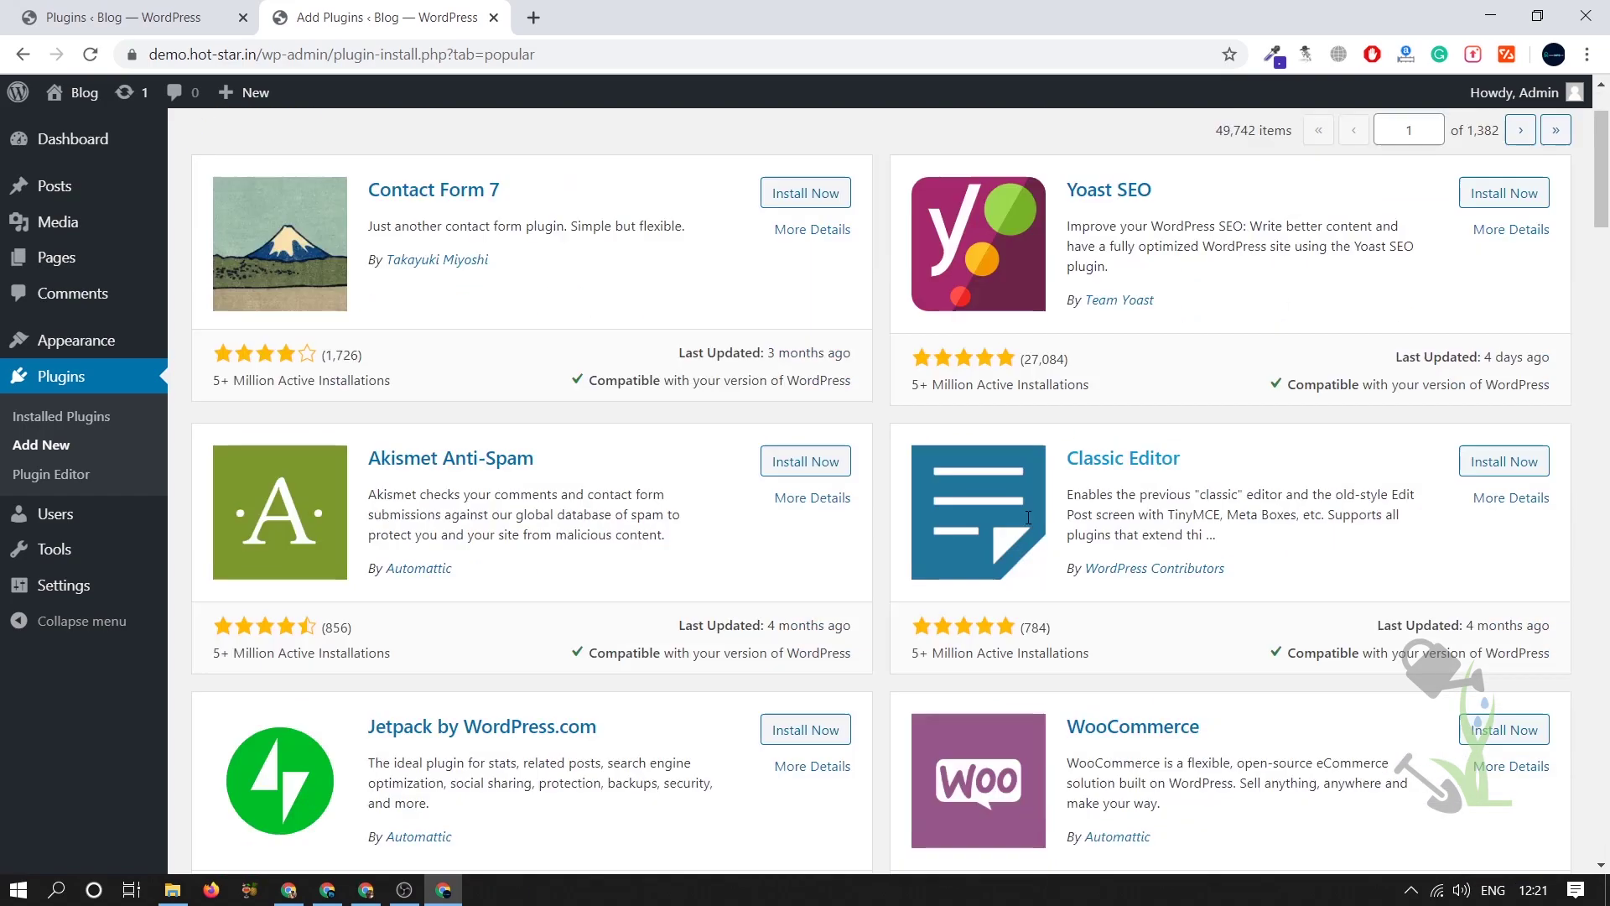
pyautogui.scroll(4, 941, 502)
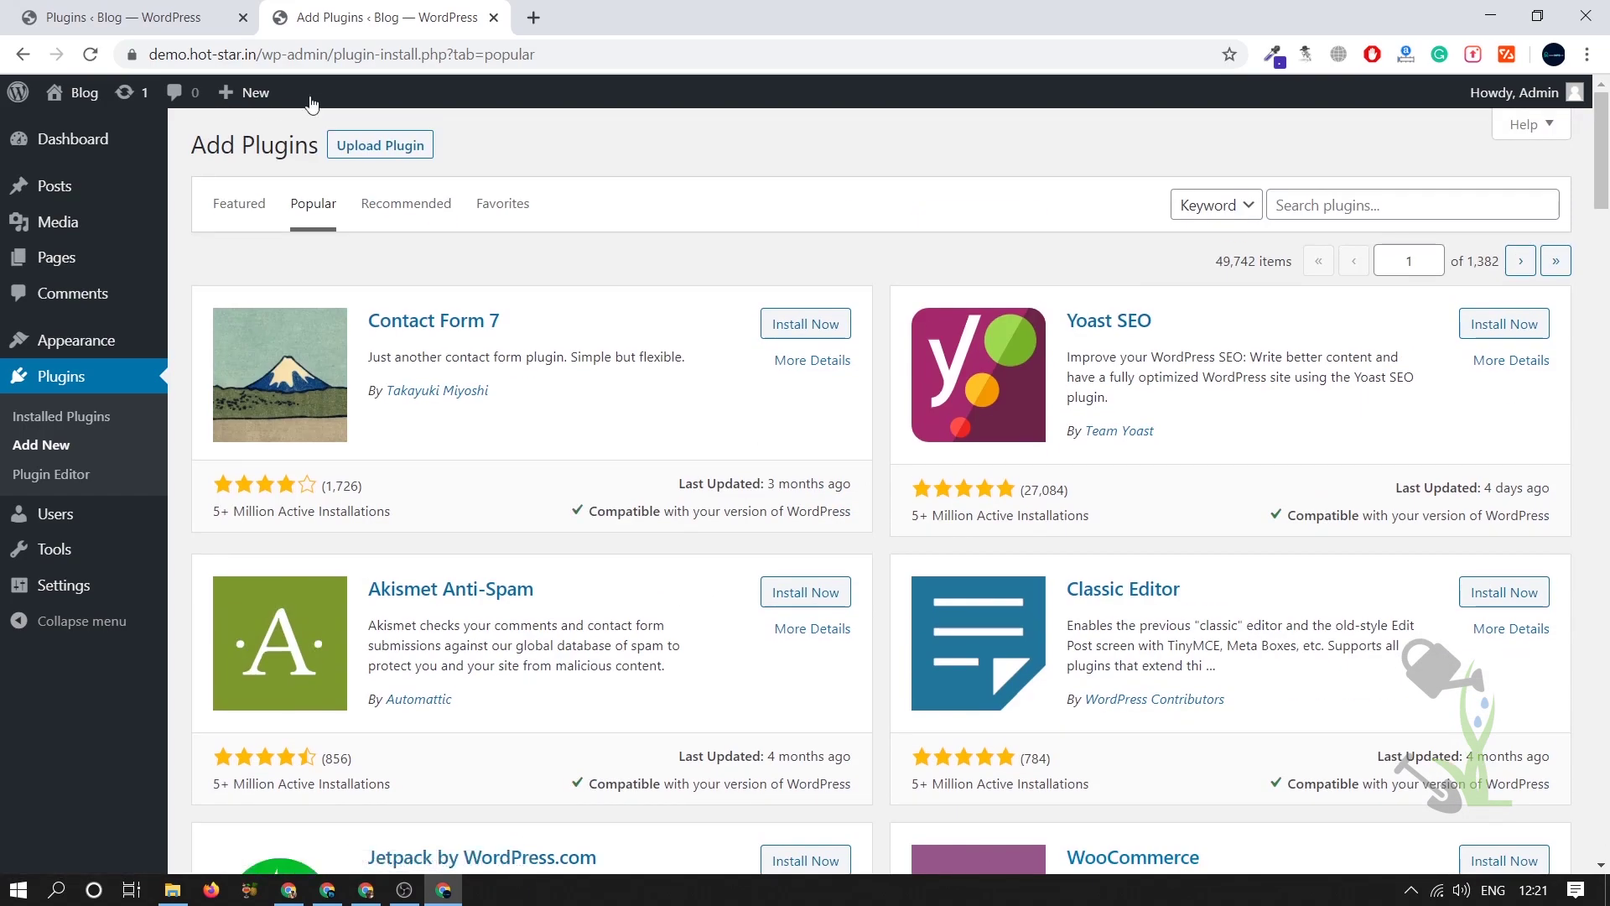
# - Pick newsomatic.2.4.4.zip from the Downloads folder in the upload panel
pyautogui.click(434, 156)
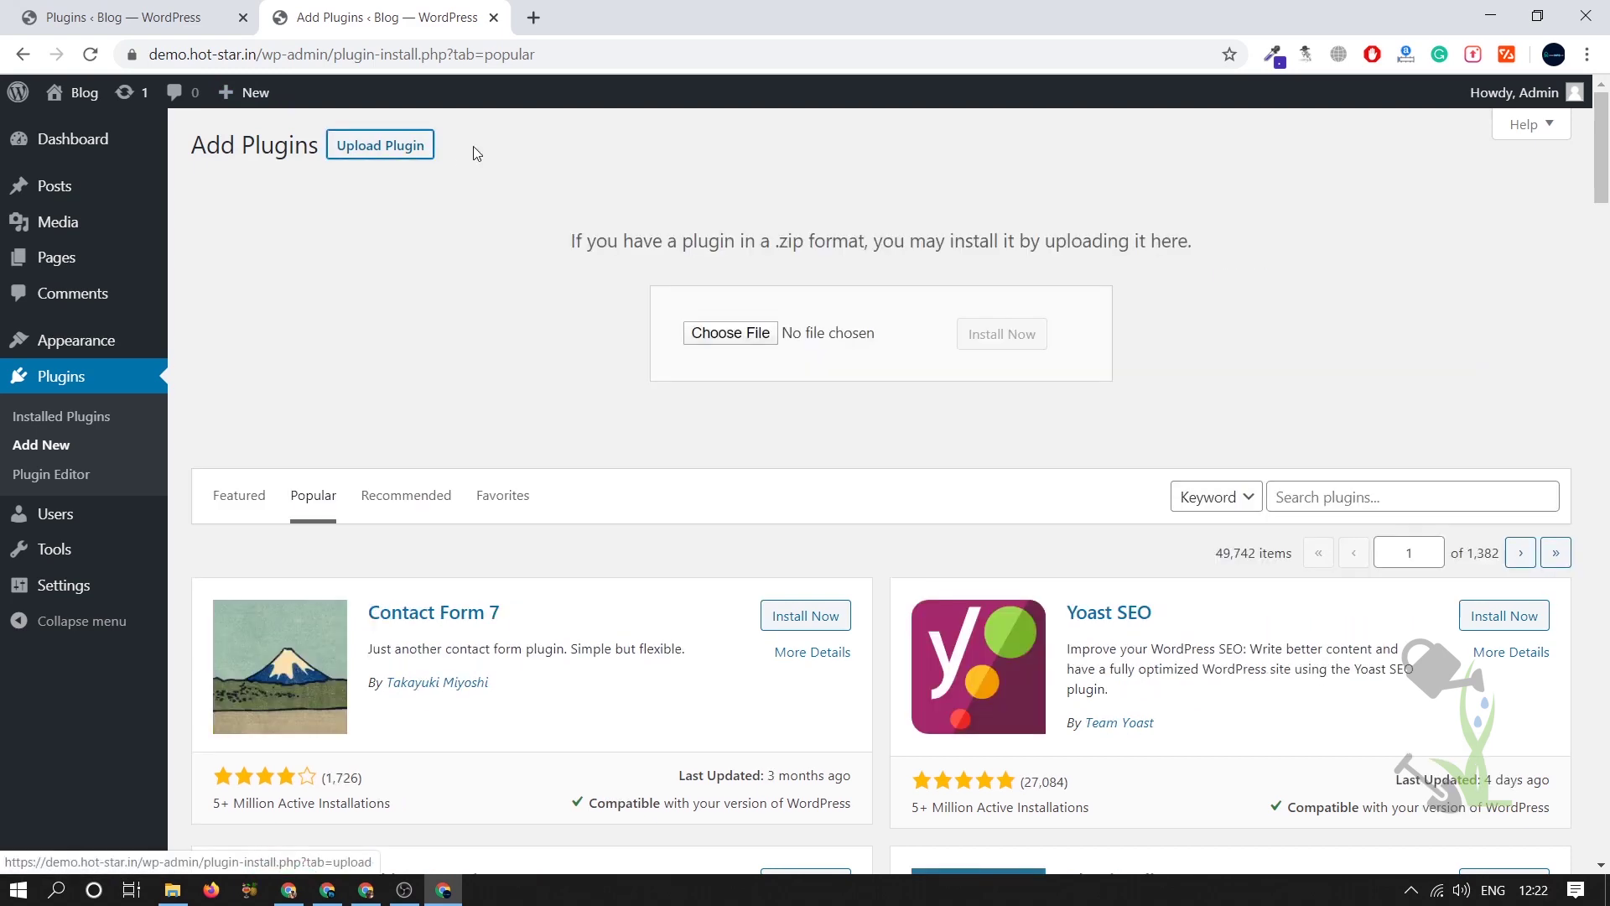
pyautogui.click(719, 332)
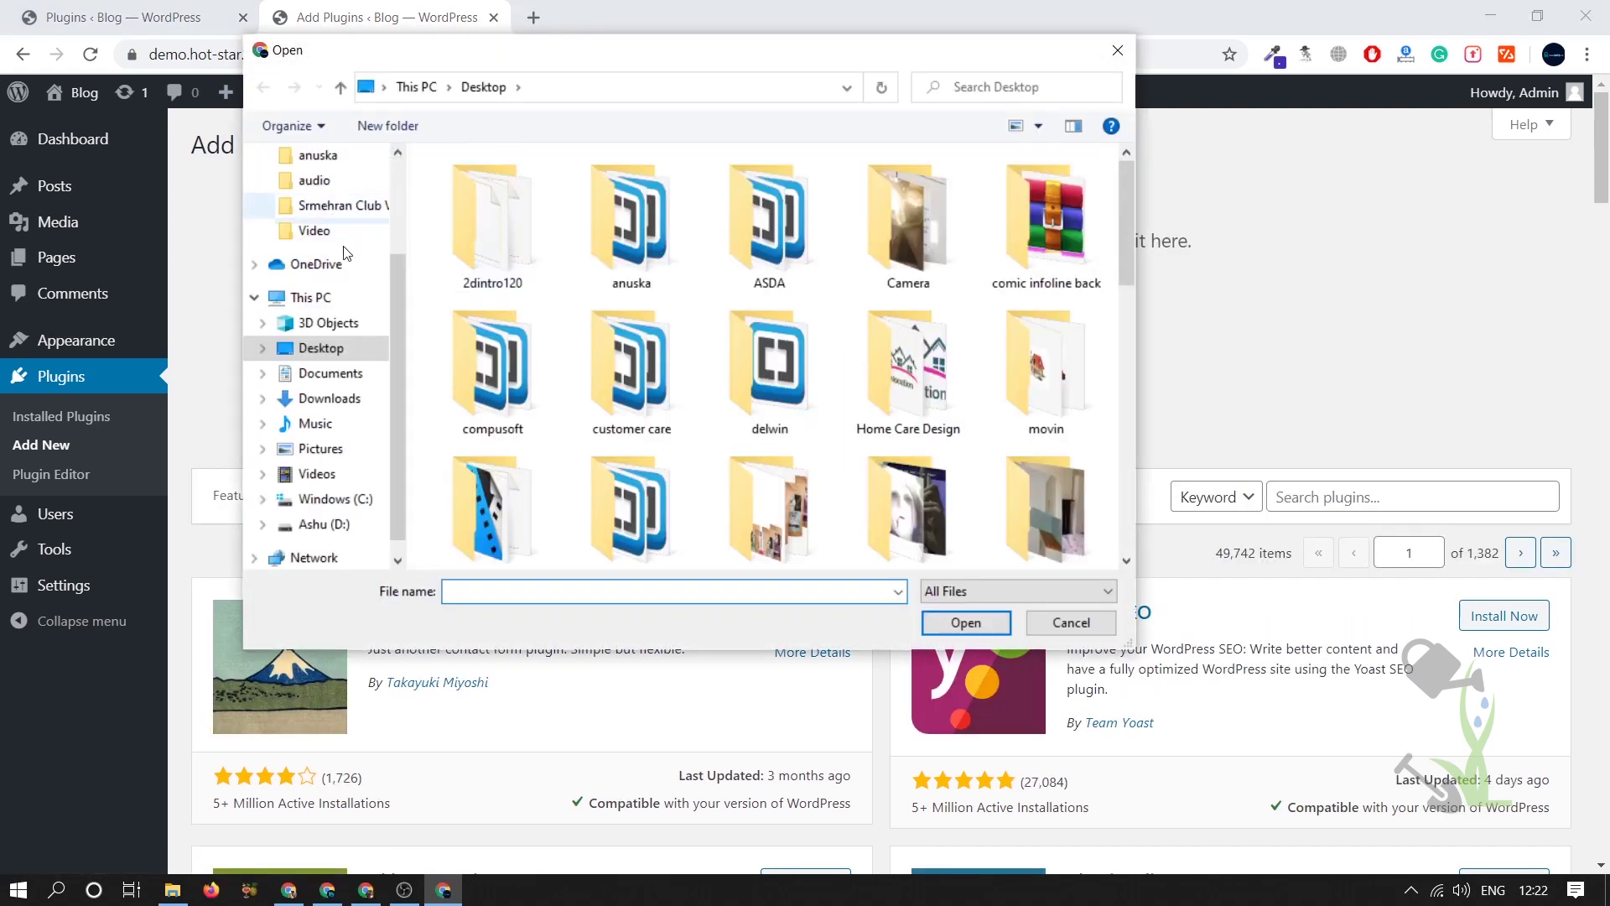
pyautogui.click(332, 399)
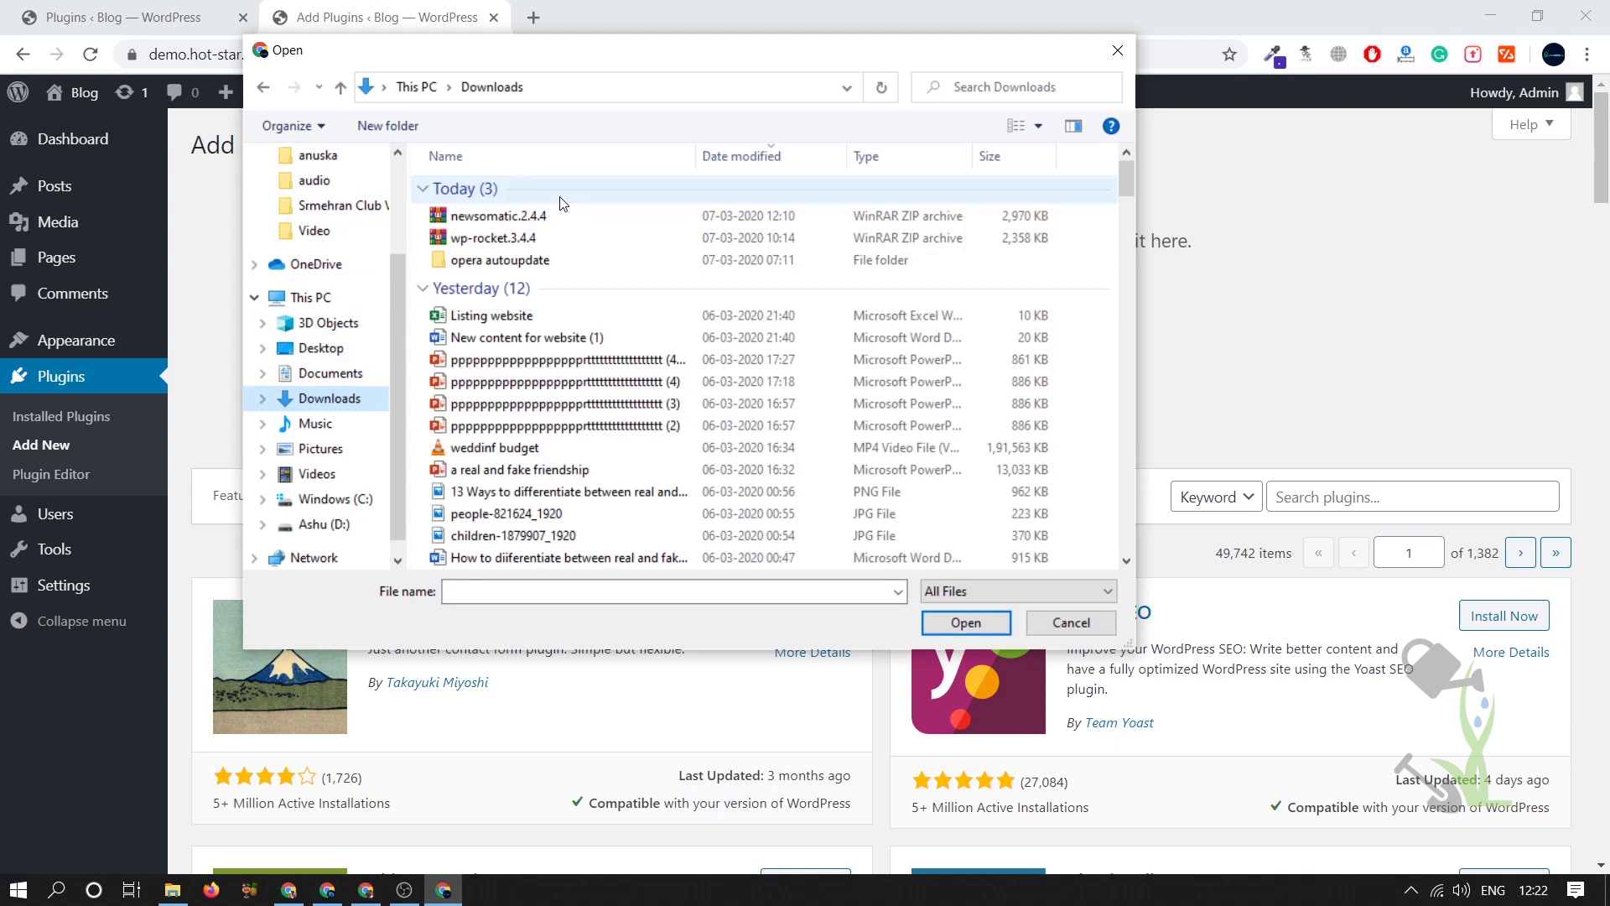
pyautogui.doubleClick(547, 211)
# - Swap it for newsomatic-news-post-generator.zip from the Desktop and install it
pyautogui.click(728, 333)
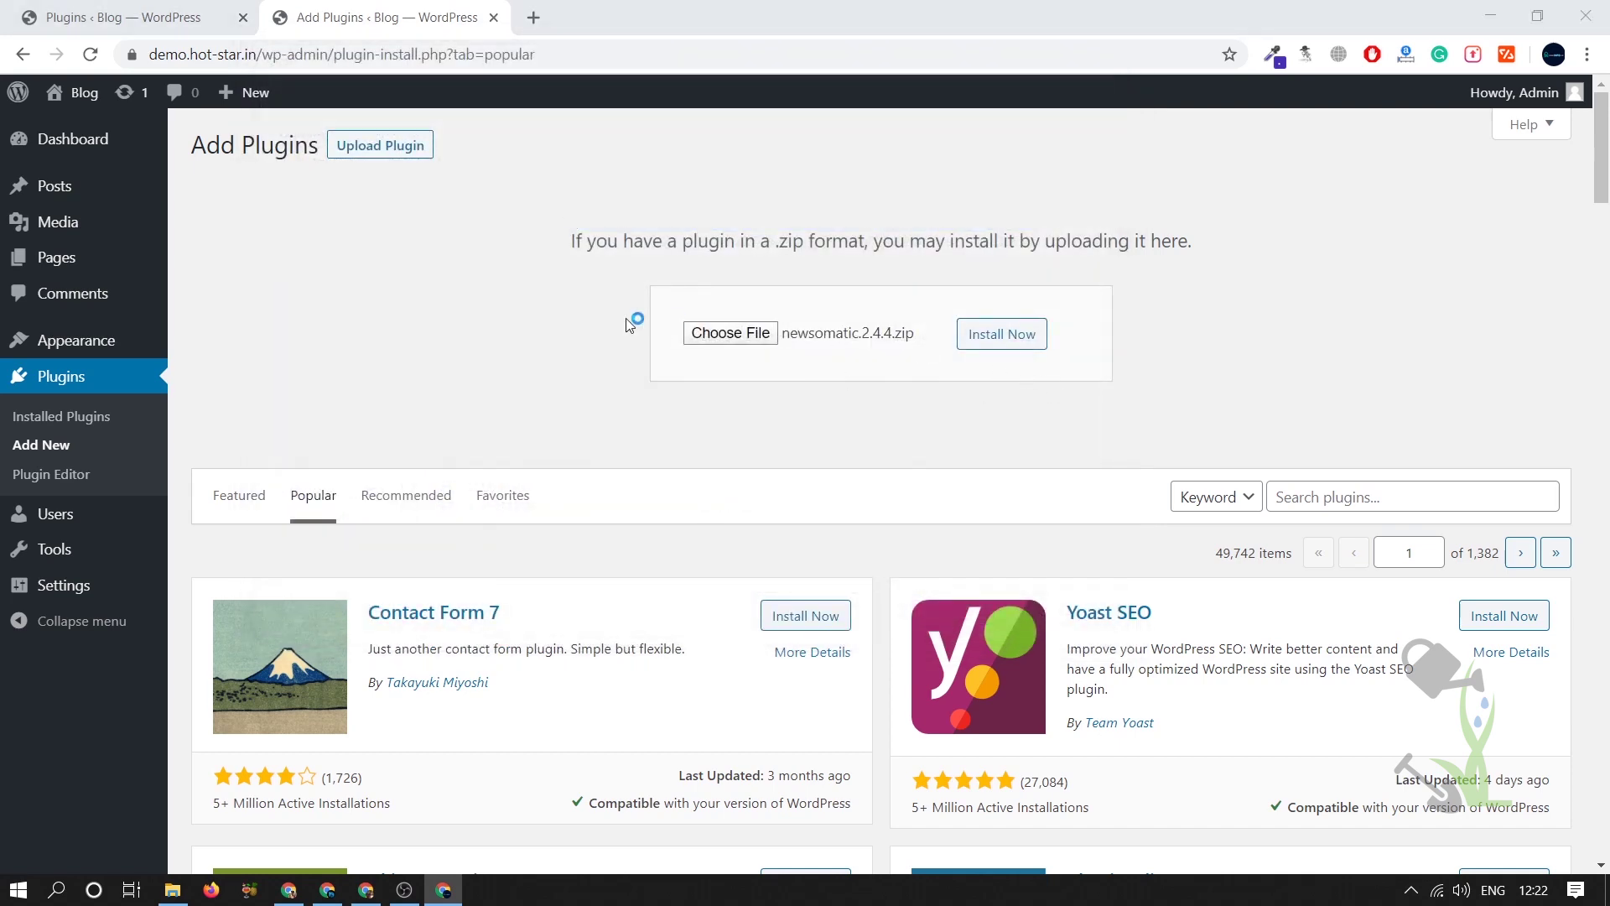
pyautogui.scroll(2, 343, 213)
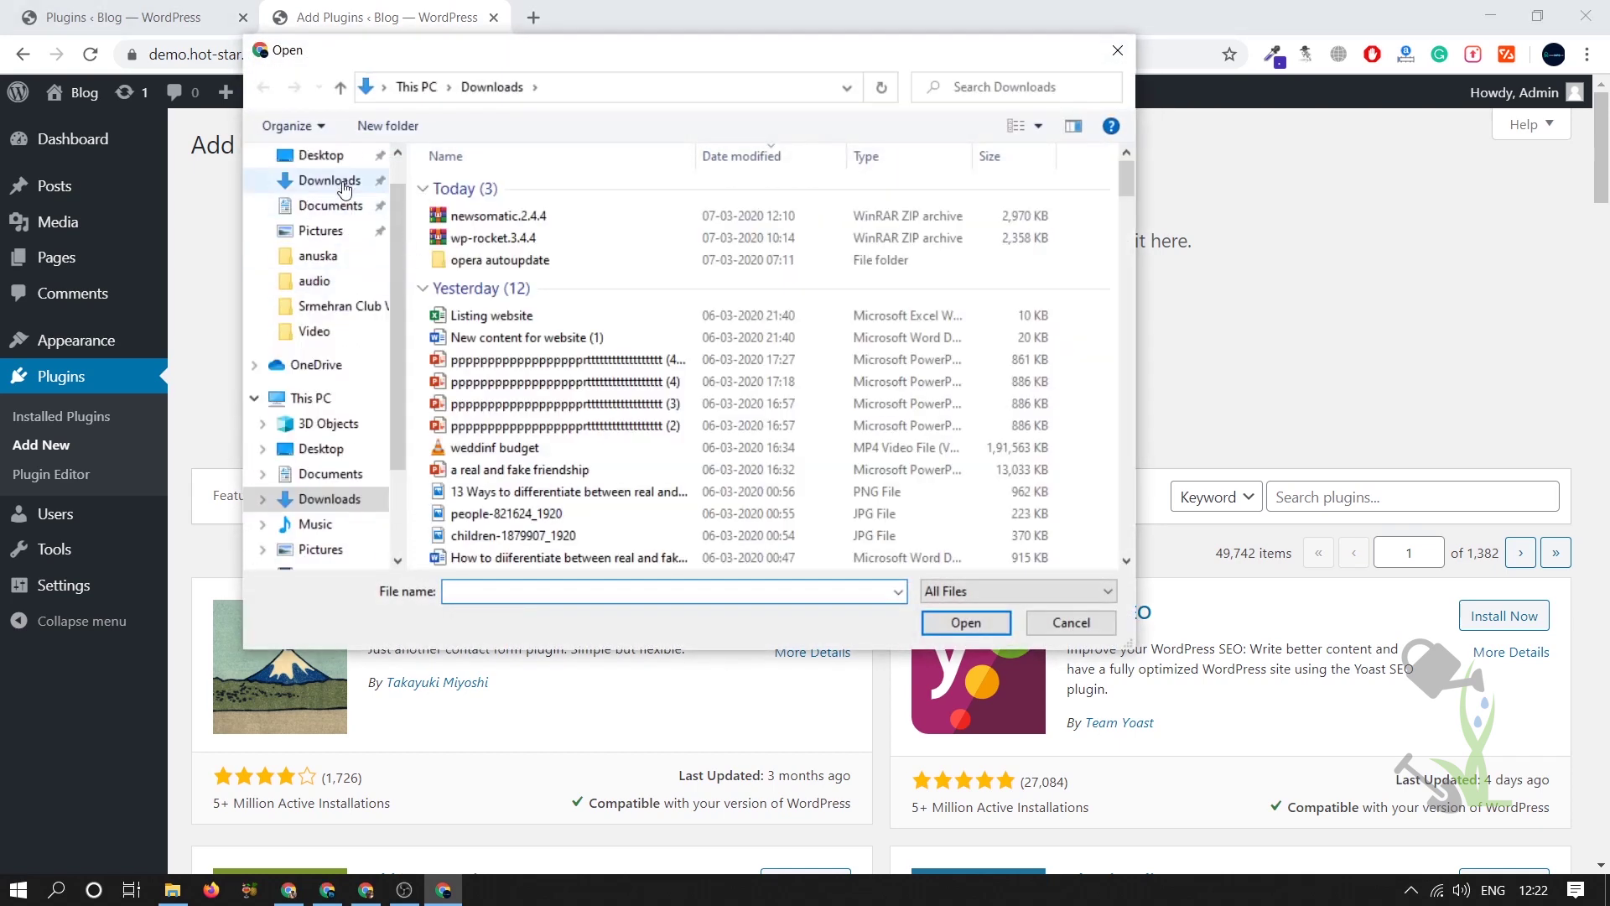
pyautogui.click(321, 155)
pyautogui.press('n')
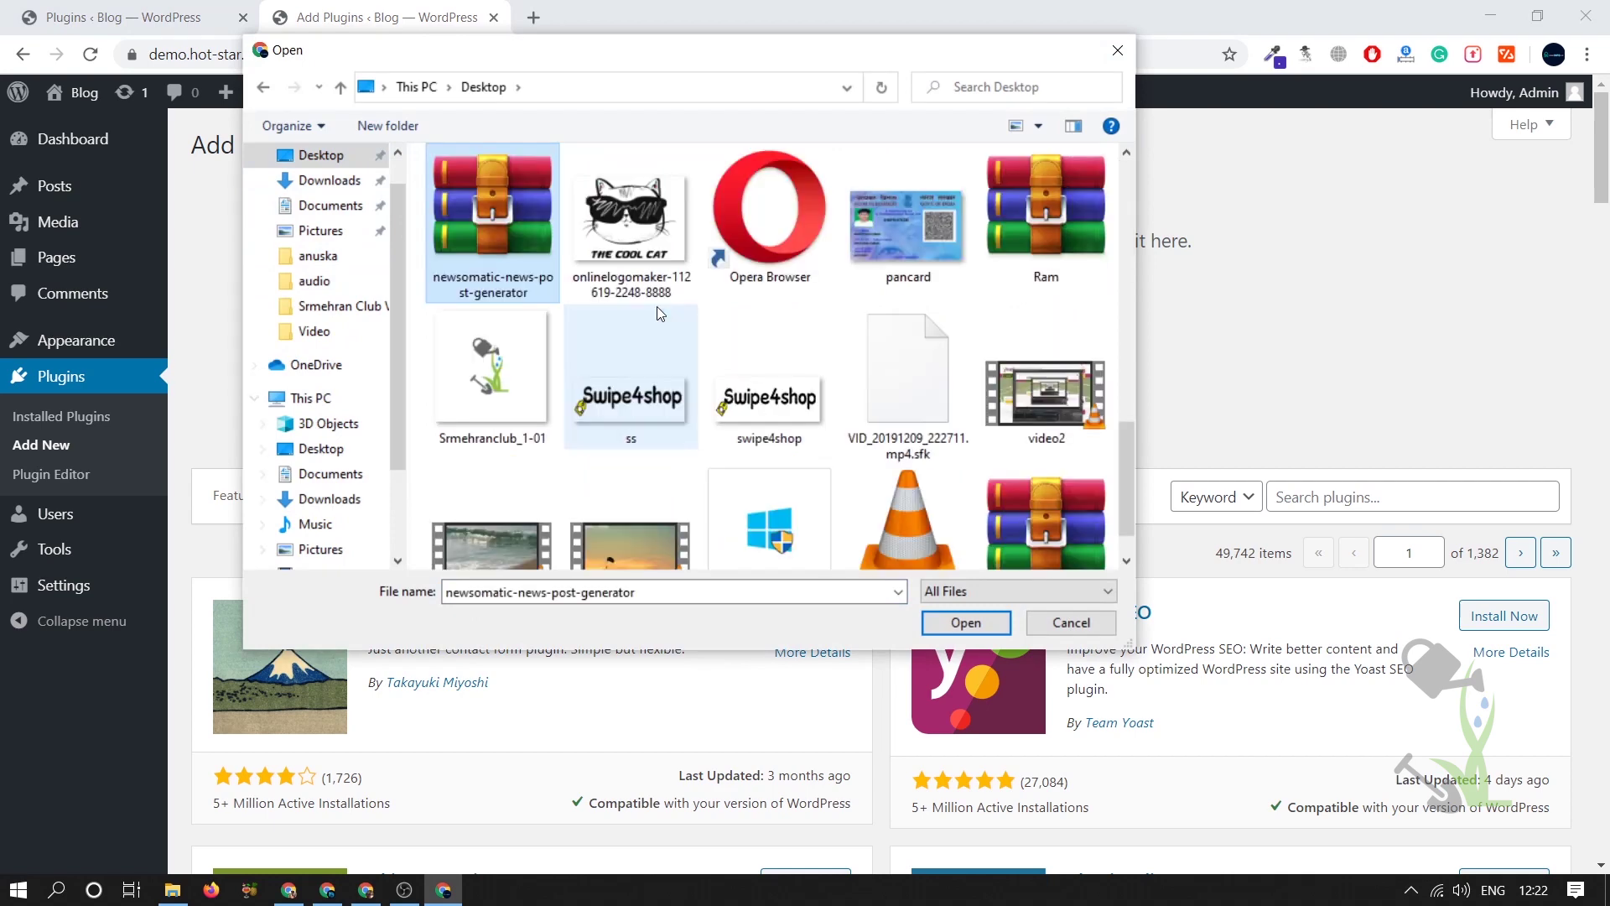
pyautogui.doubleClick(490, 205)
pyautogui.click(1003, 335)
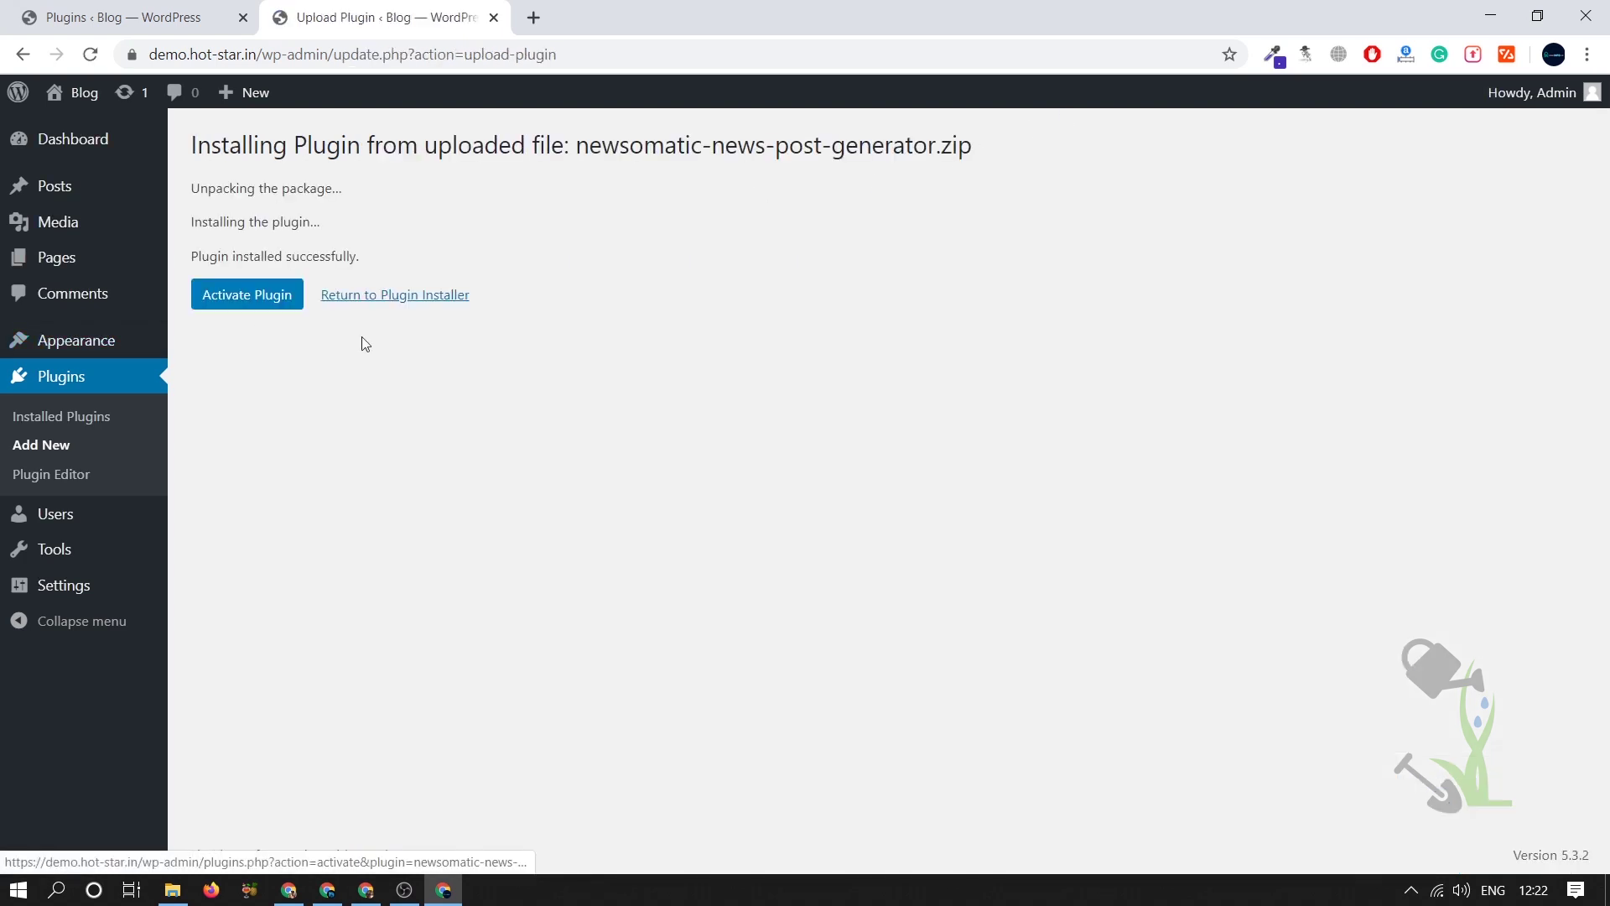
# - Activate the newly installed Newsomatic Automatic Post Generator plugin
pyautogui.click(262, 285)
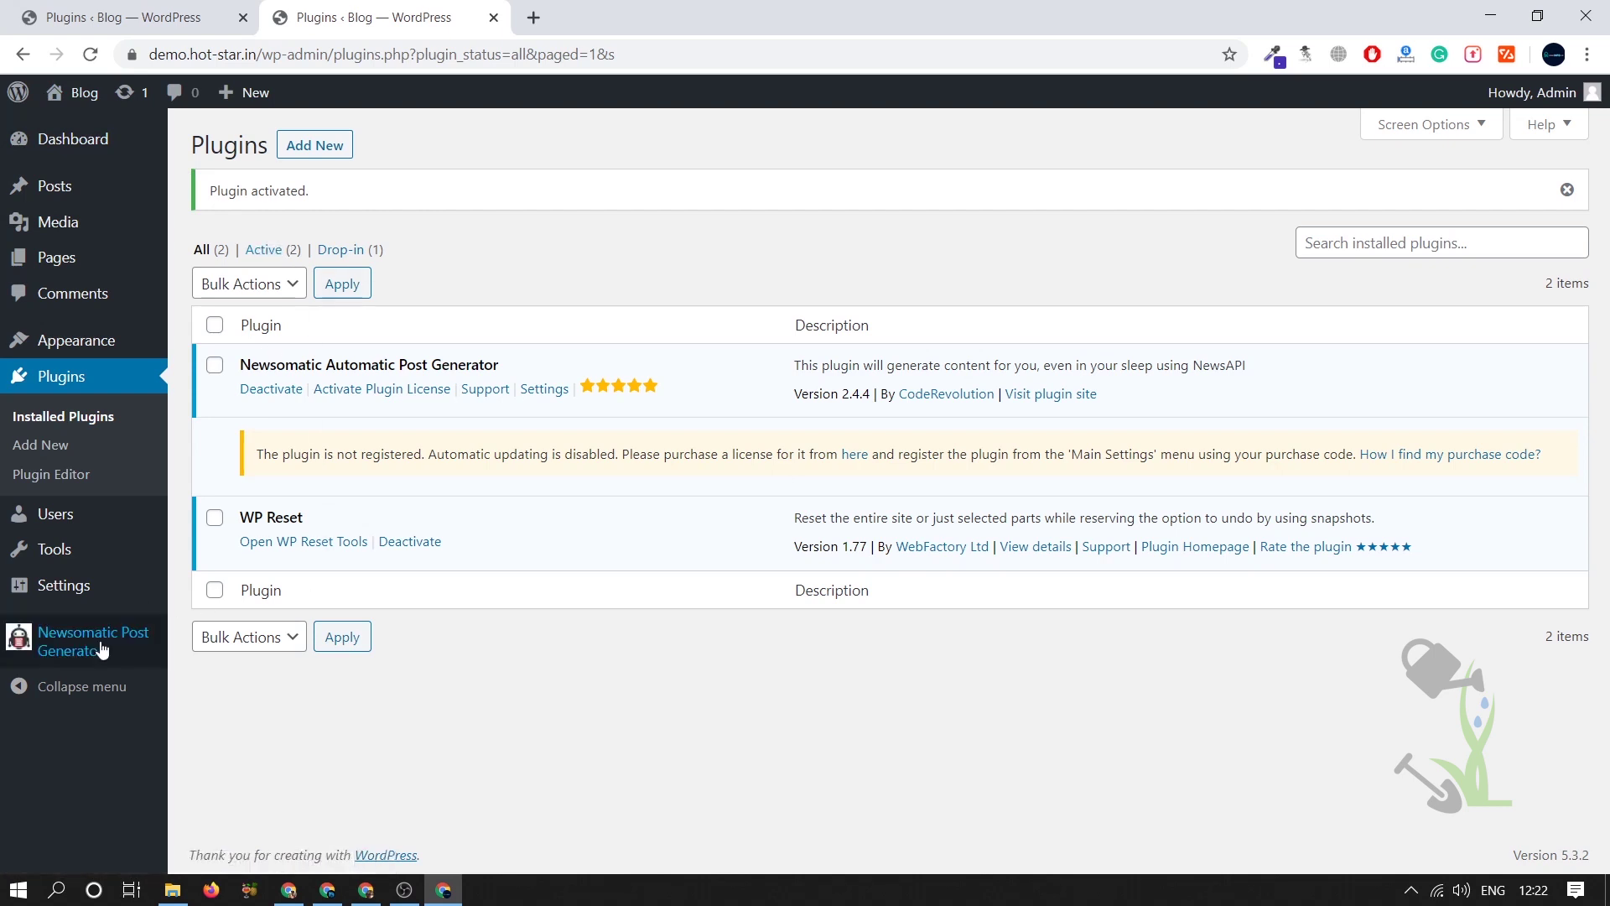
# - Visit Newsomatic's Top News To Posts page, which needs a NewsAPI key, then return to Main Settings
pyautogui.moveTo(102, 644)
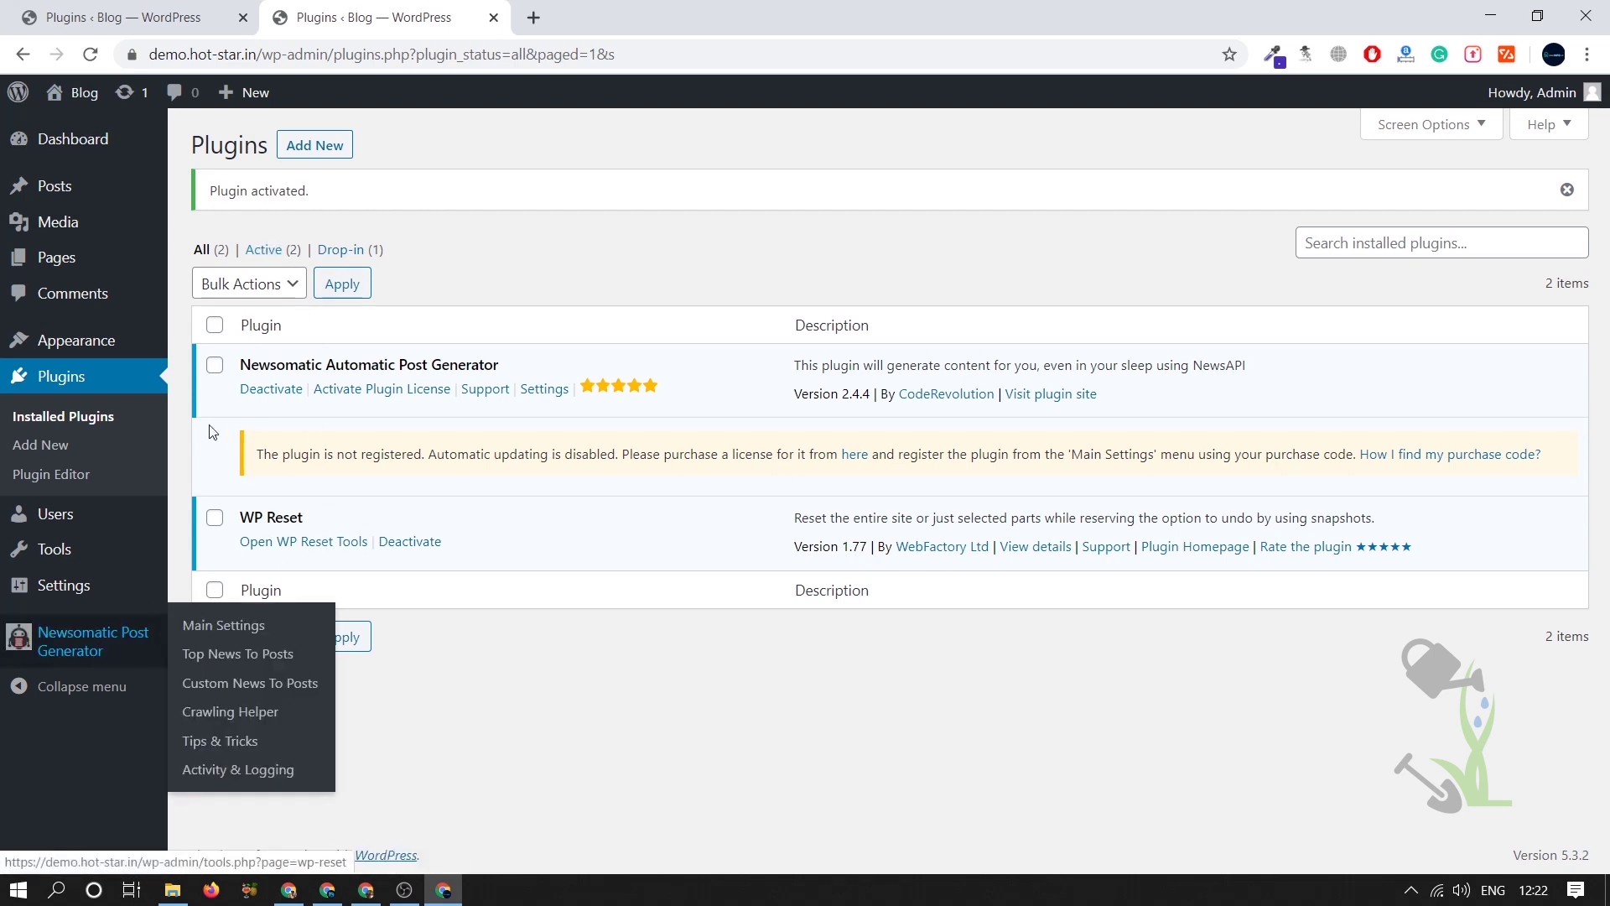
pyautogui.click(94, 654)
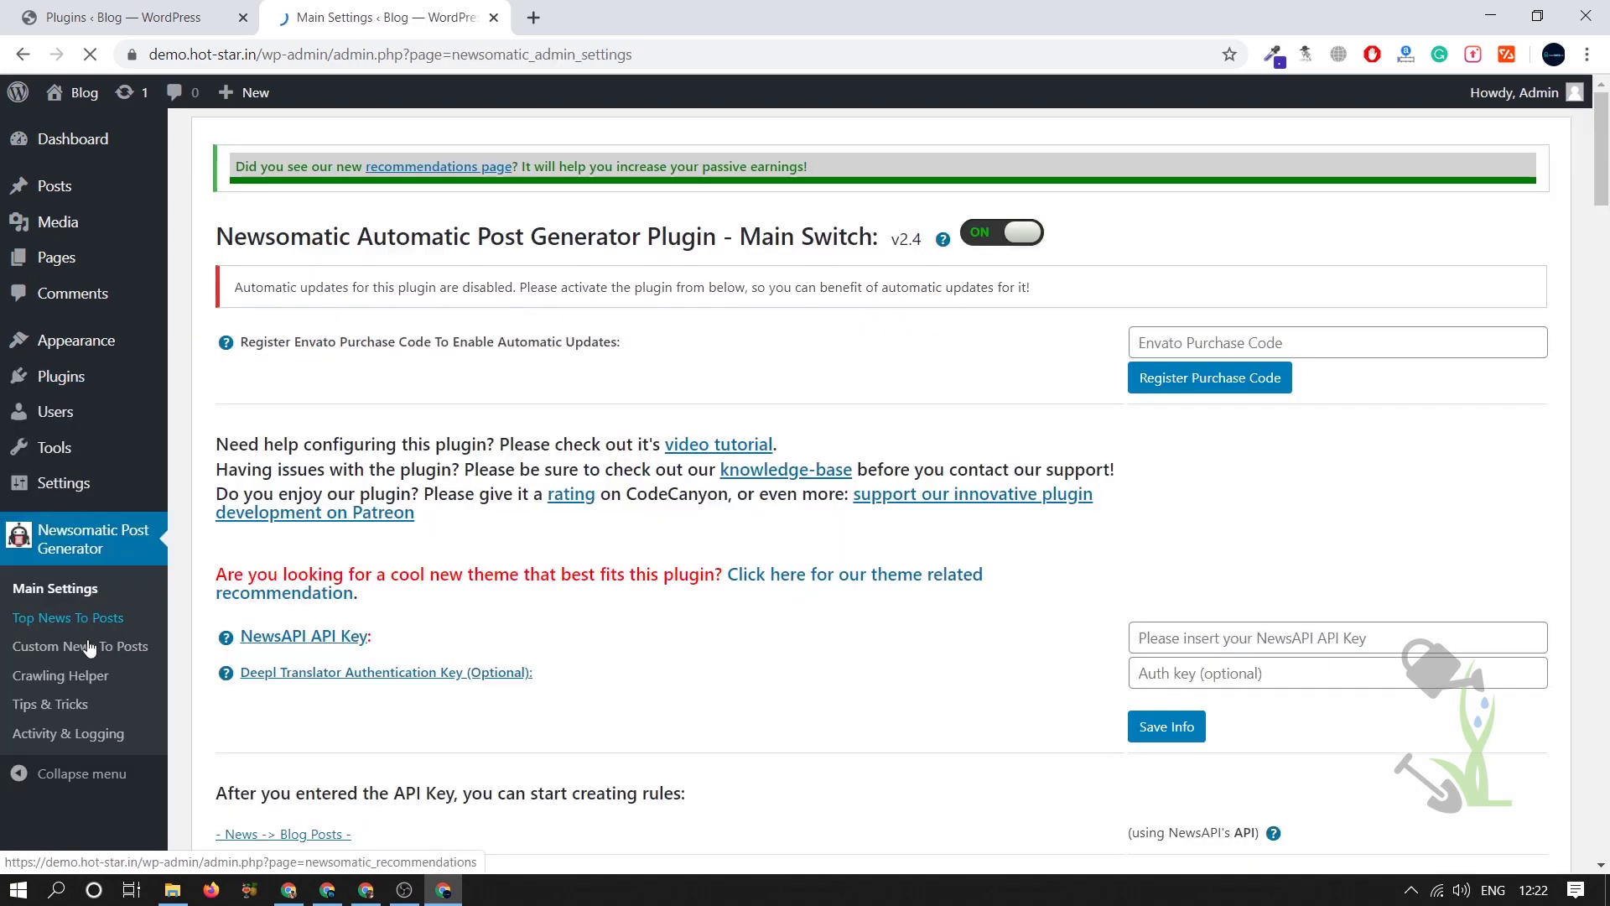
pyautogui.click(44, 627)
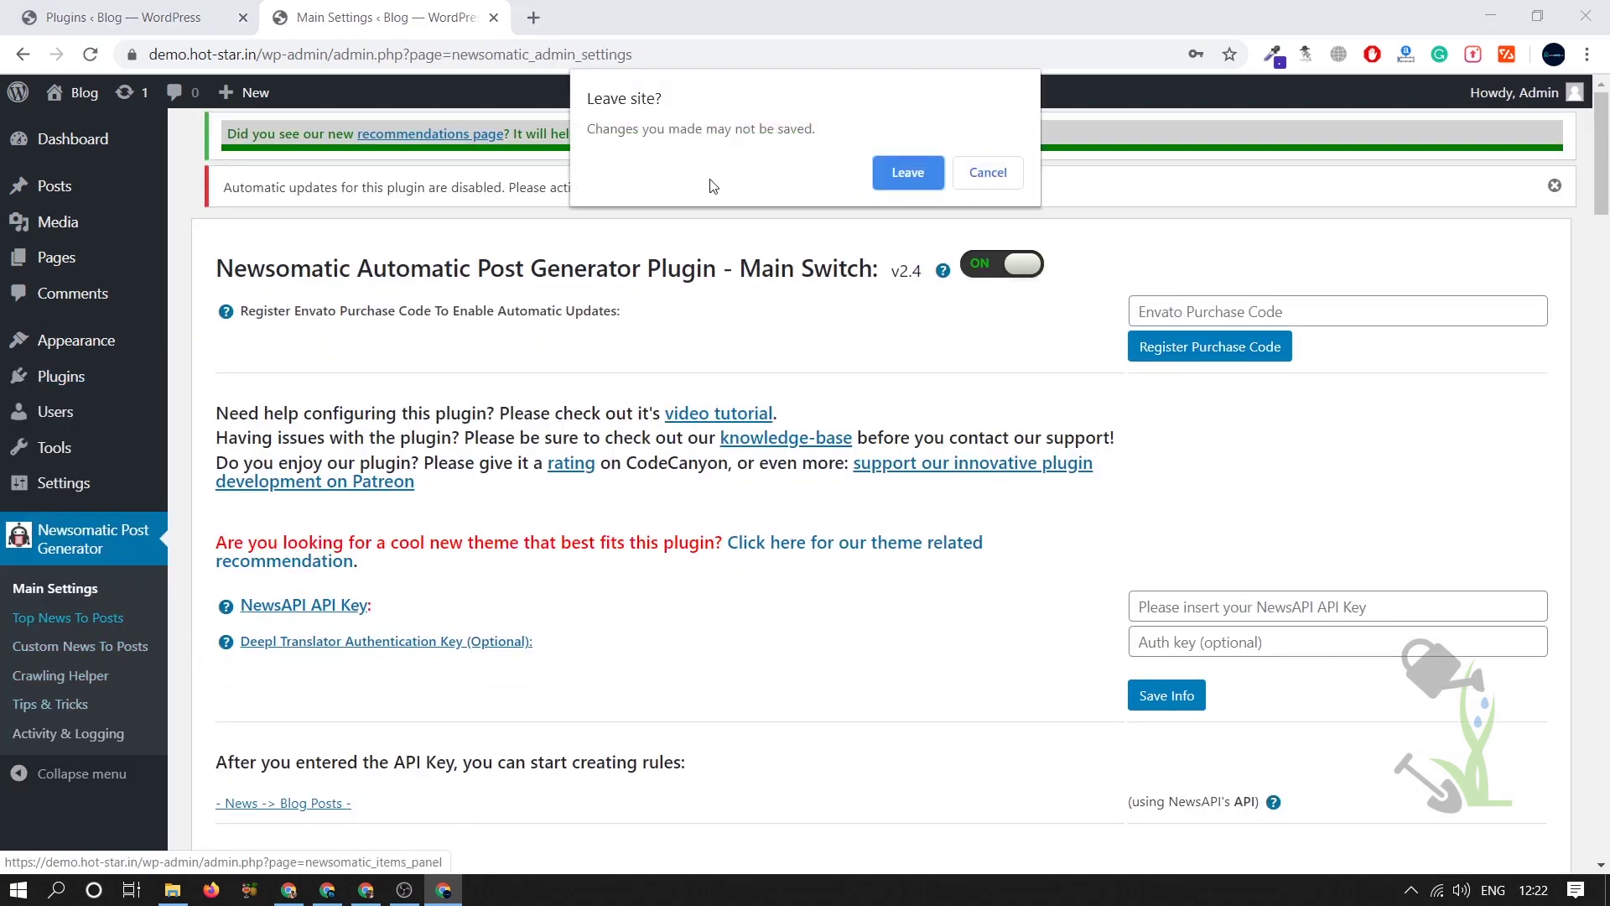
pyautogui.click(901, 172)
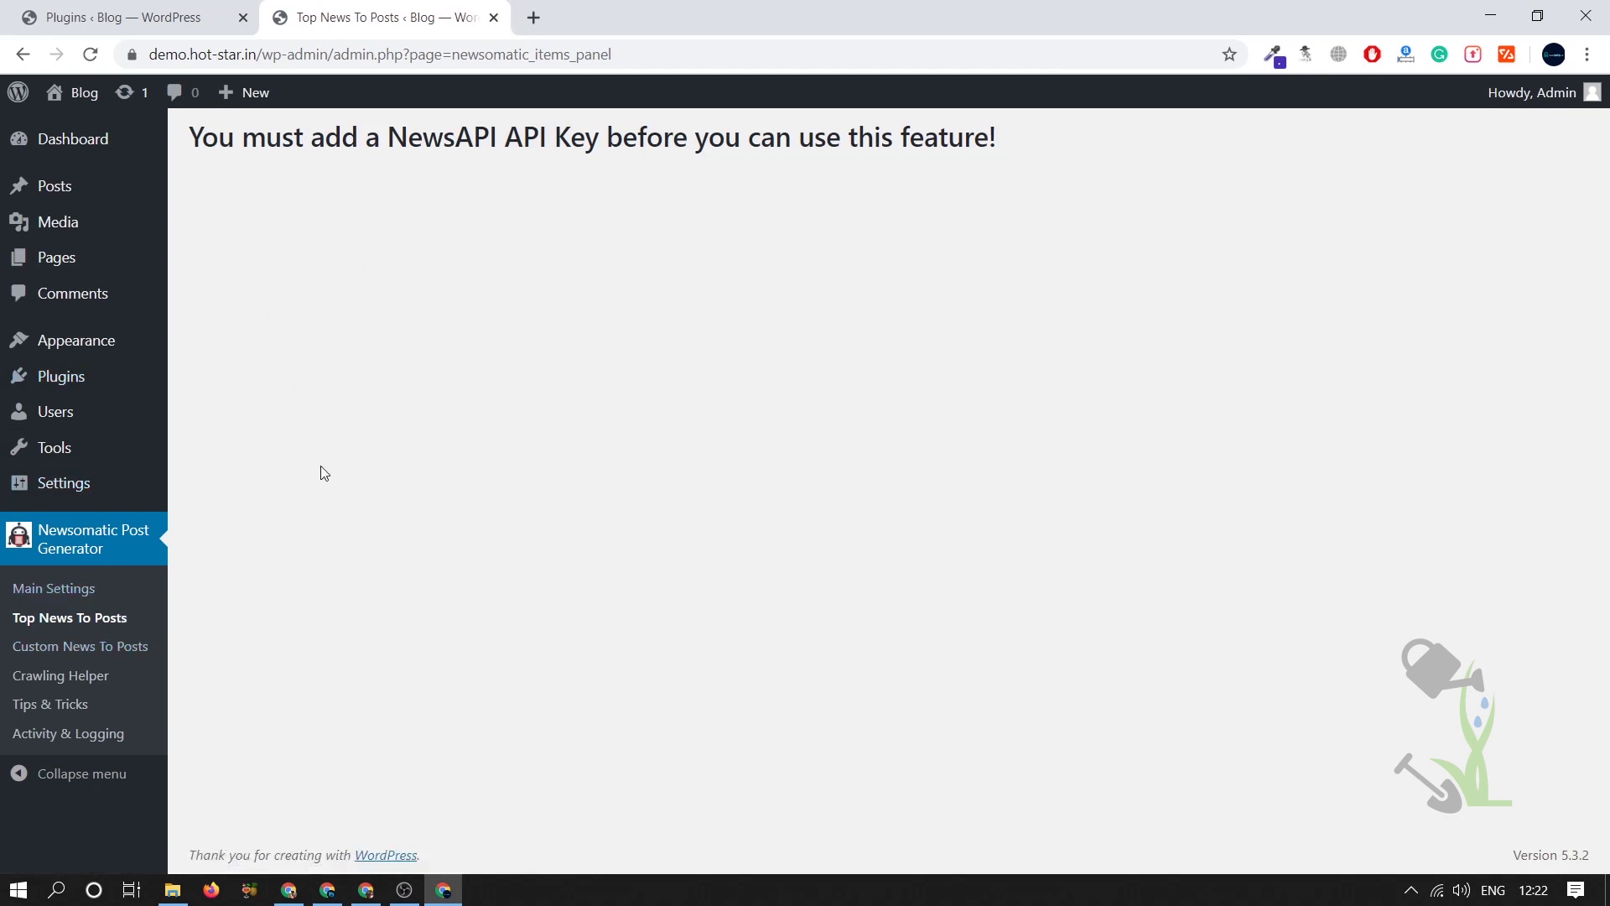
pyautogui.click(54, 588)
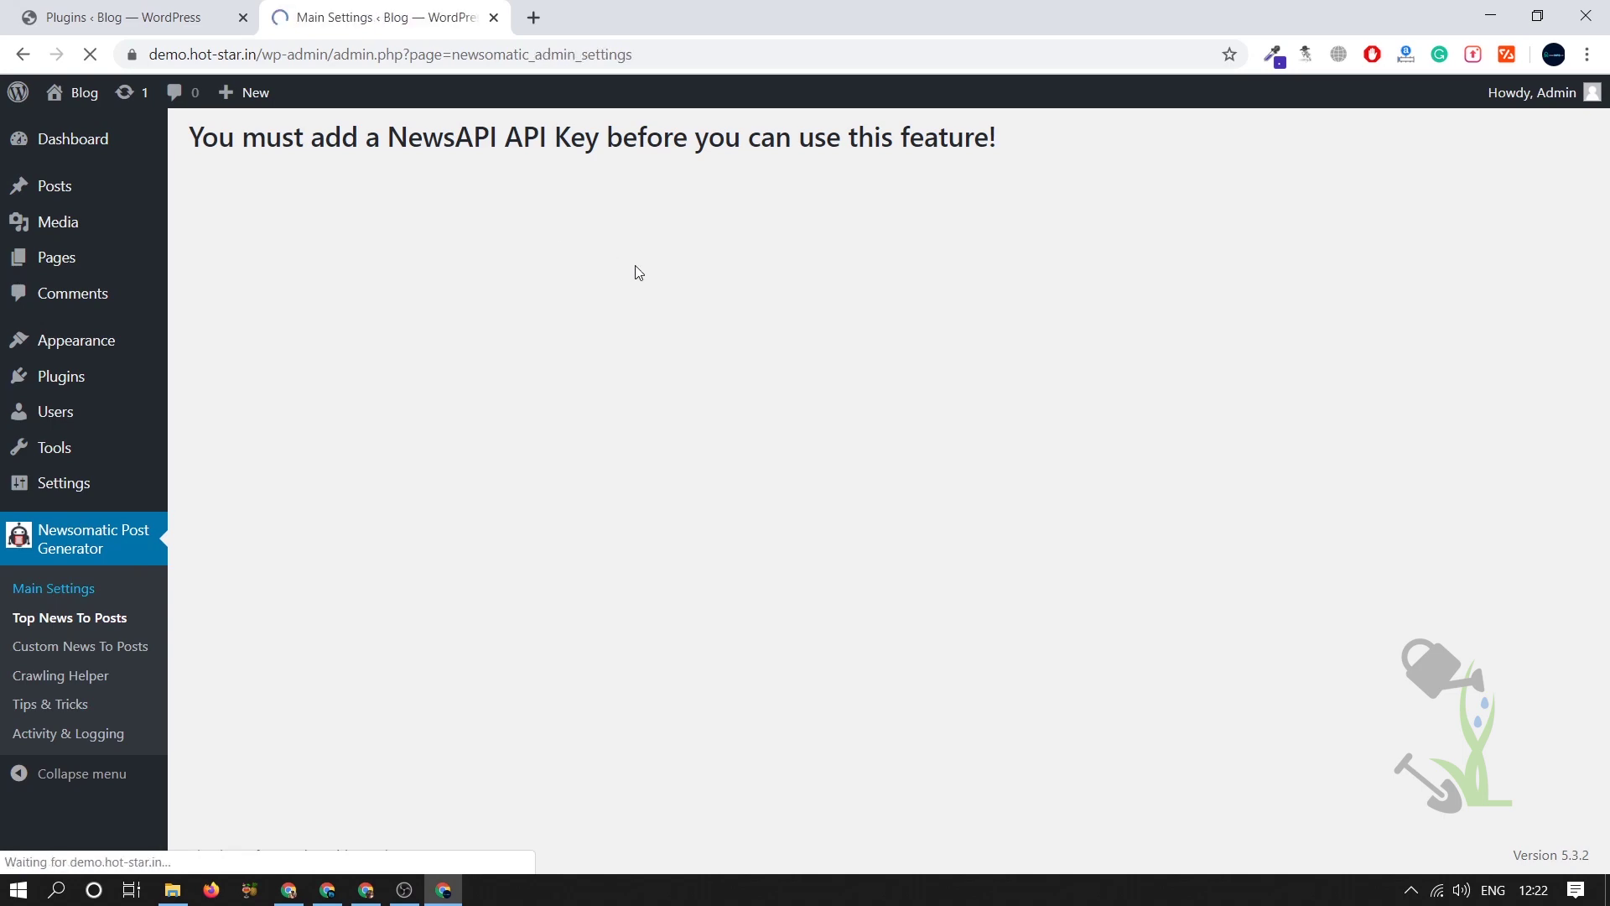
# - Register on newsapi.org with a name, e-mail address and password, passing the captcha
pyautogui.scroll(-6, 575, 432)
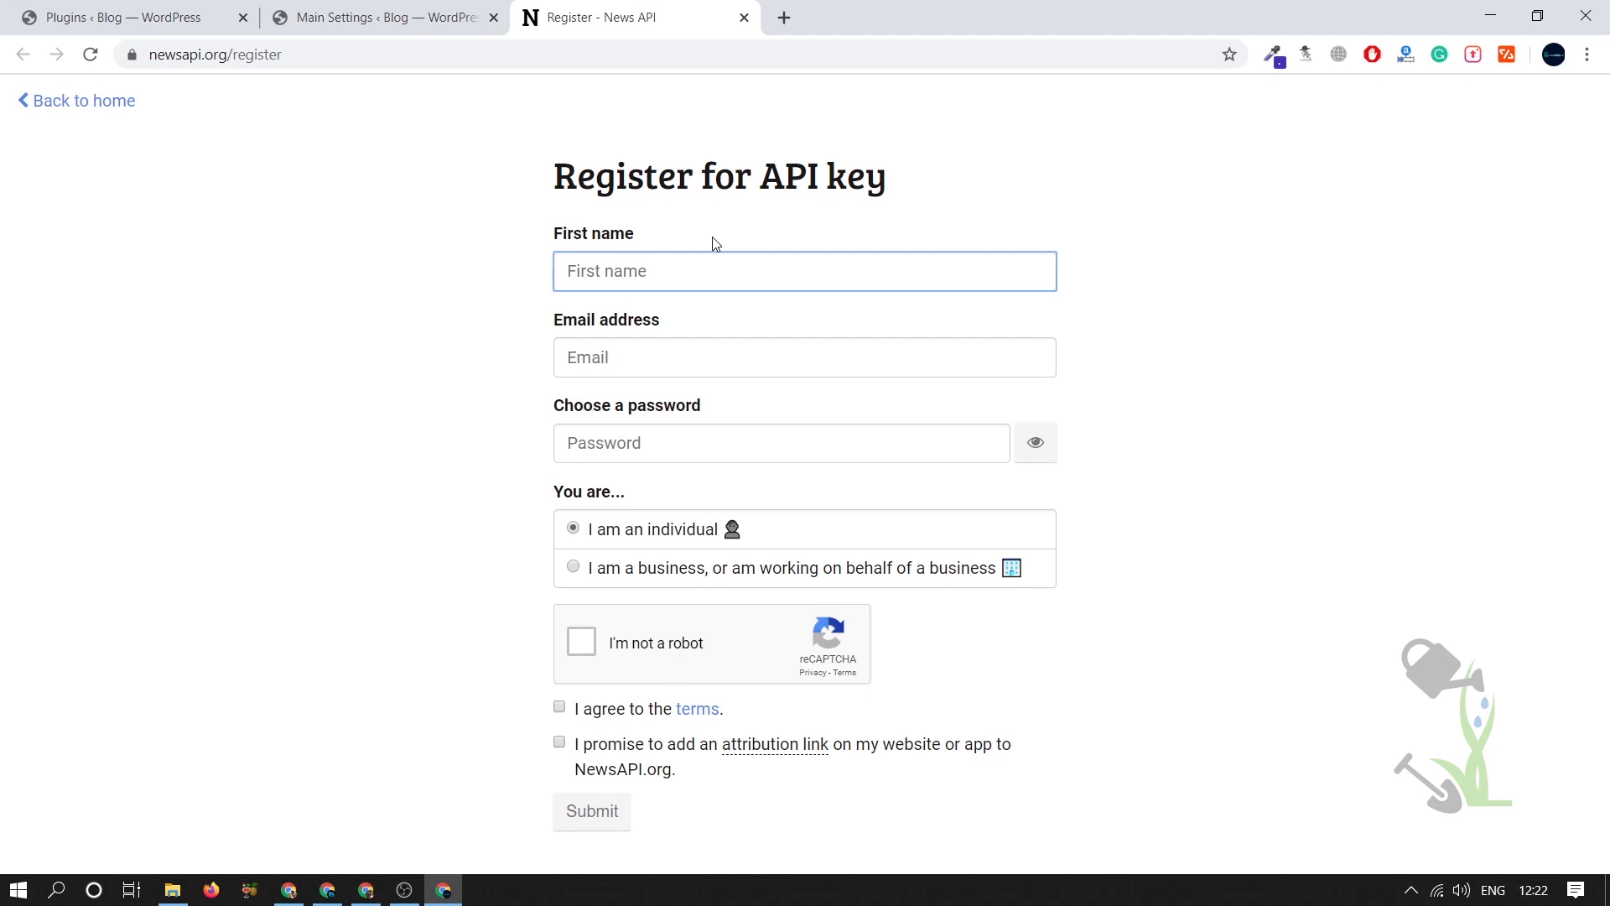
pyautogui.write('Z')
pyautogui.press('Tab')
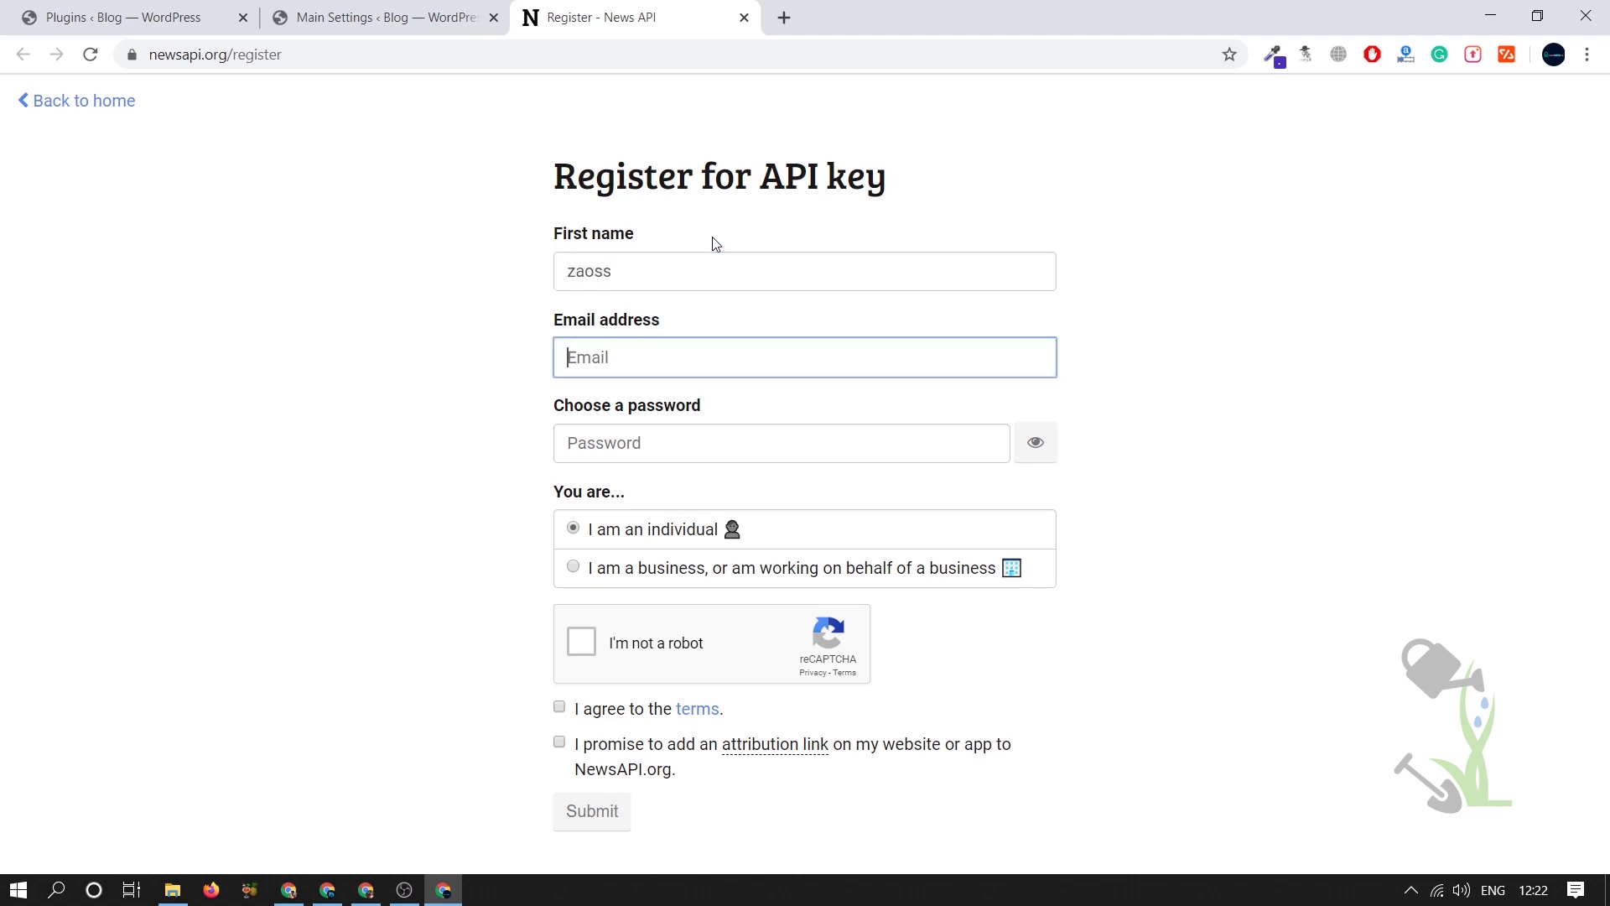
pyautogui.press('Tab')
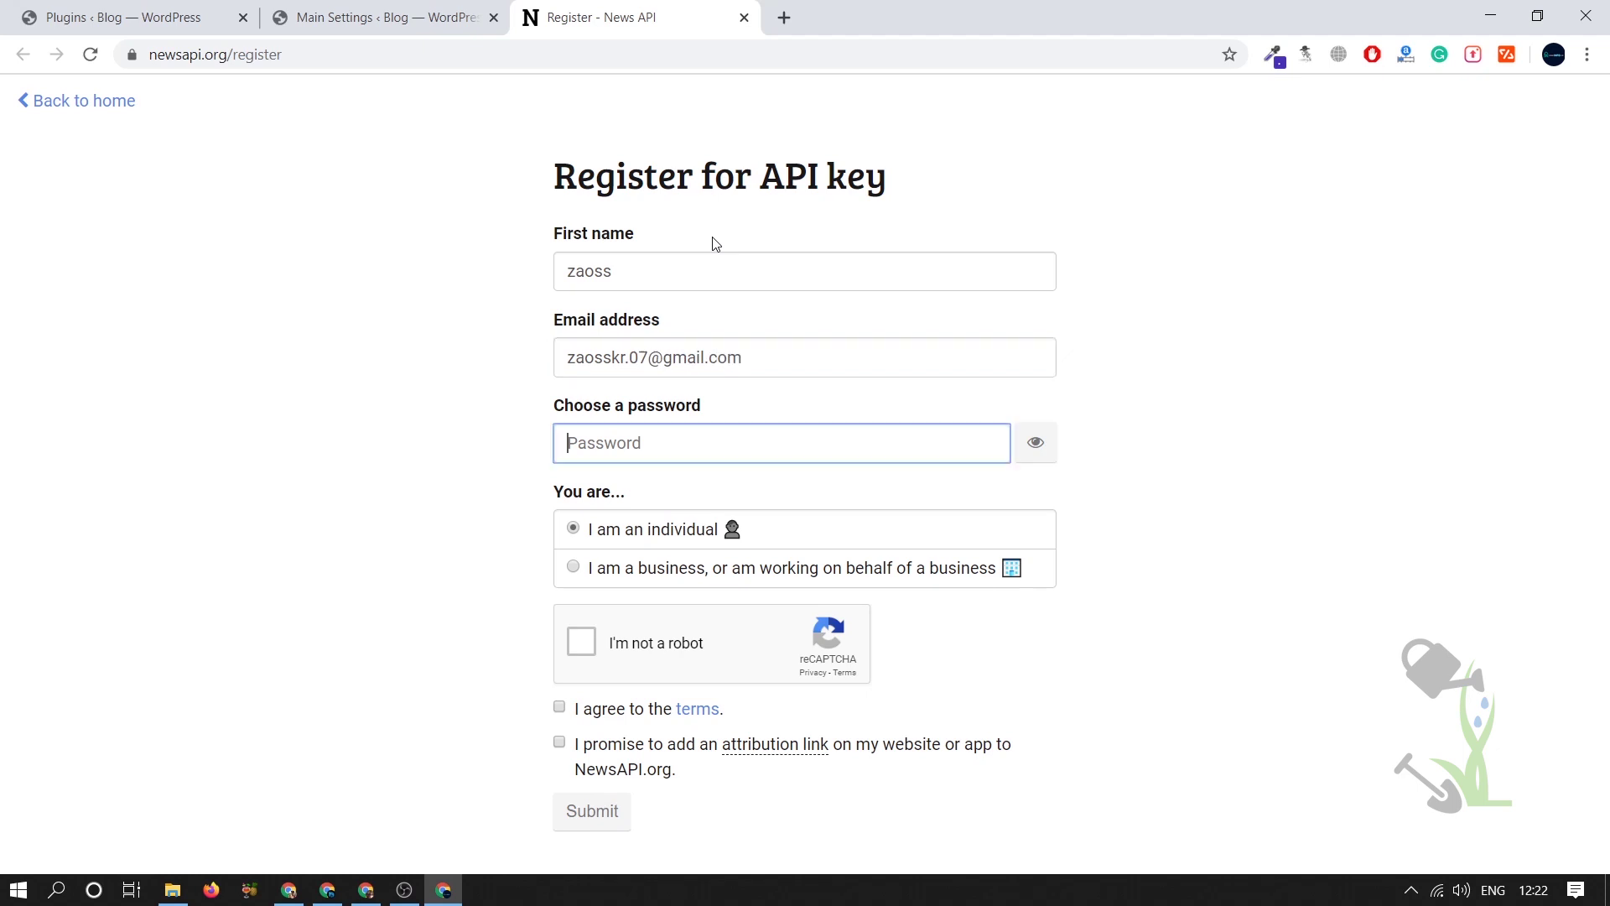
pyautogui.write('•')
pyautogui.click(581, 637)
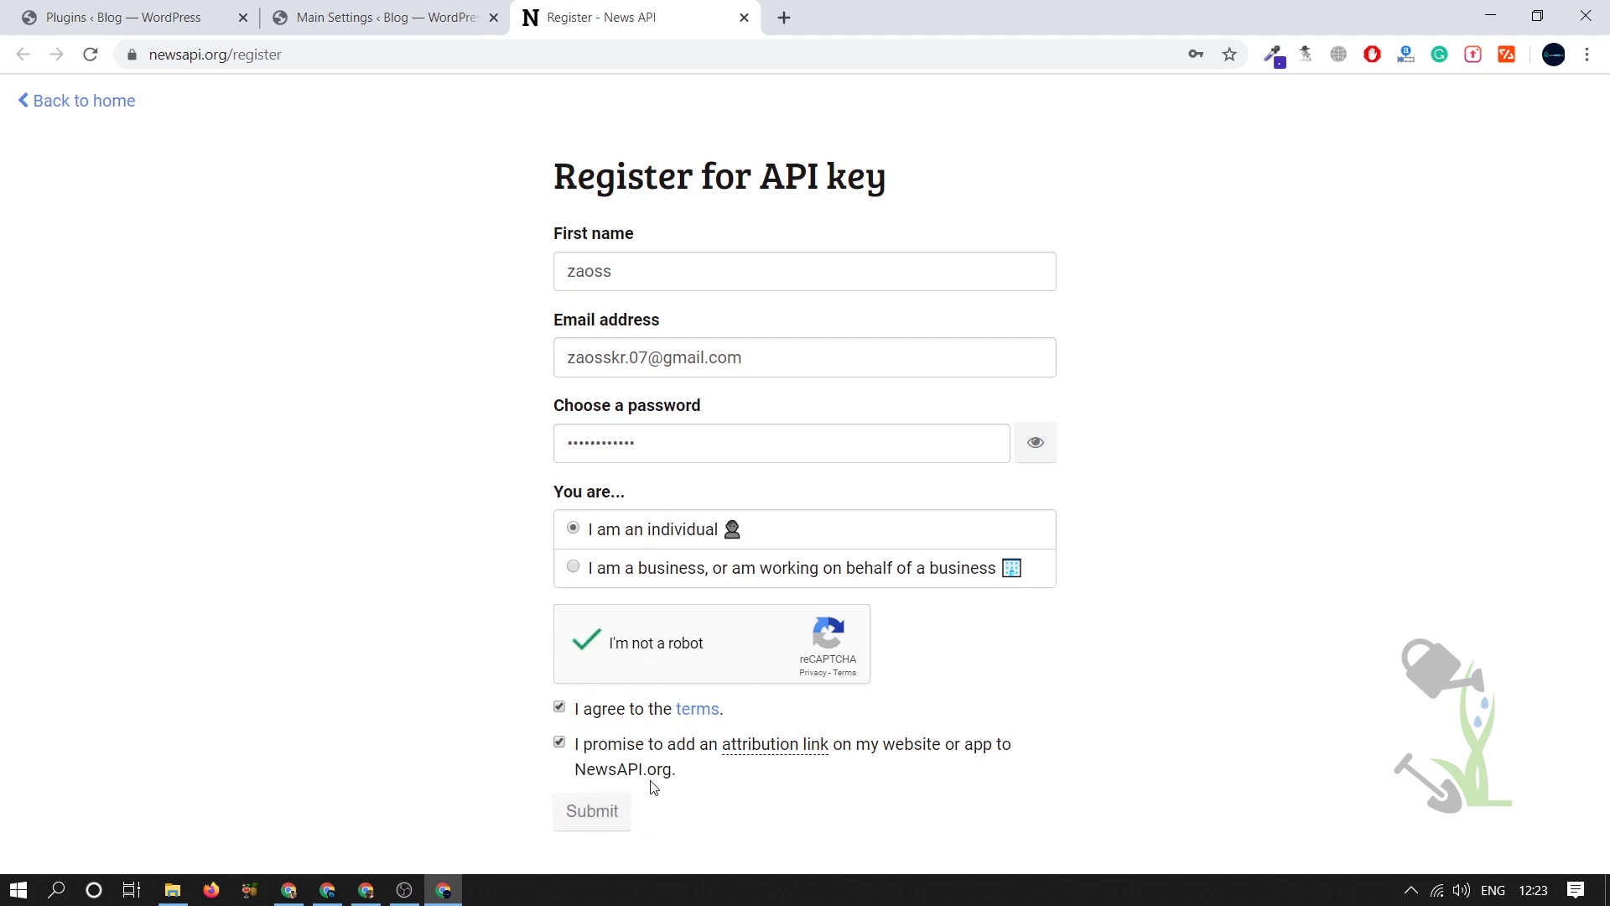
pyautogui.click(602, 810)
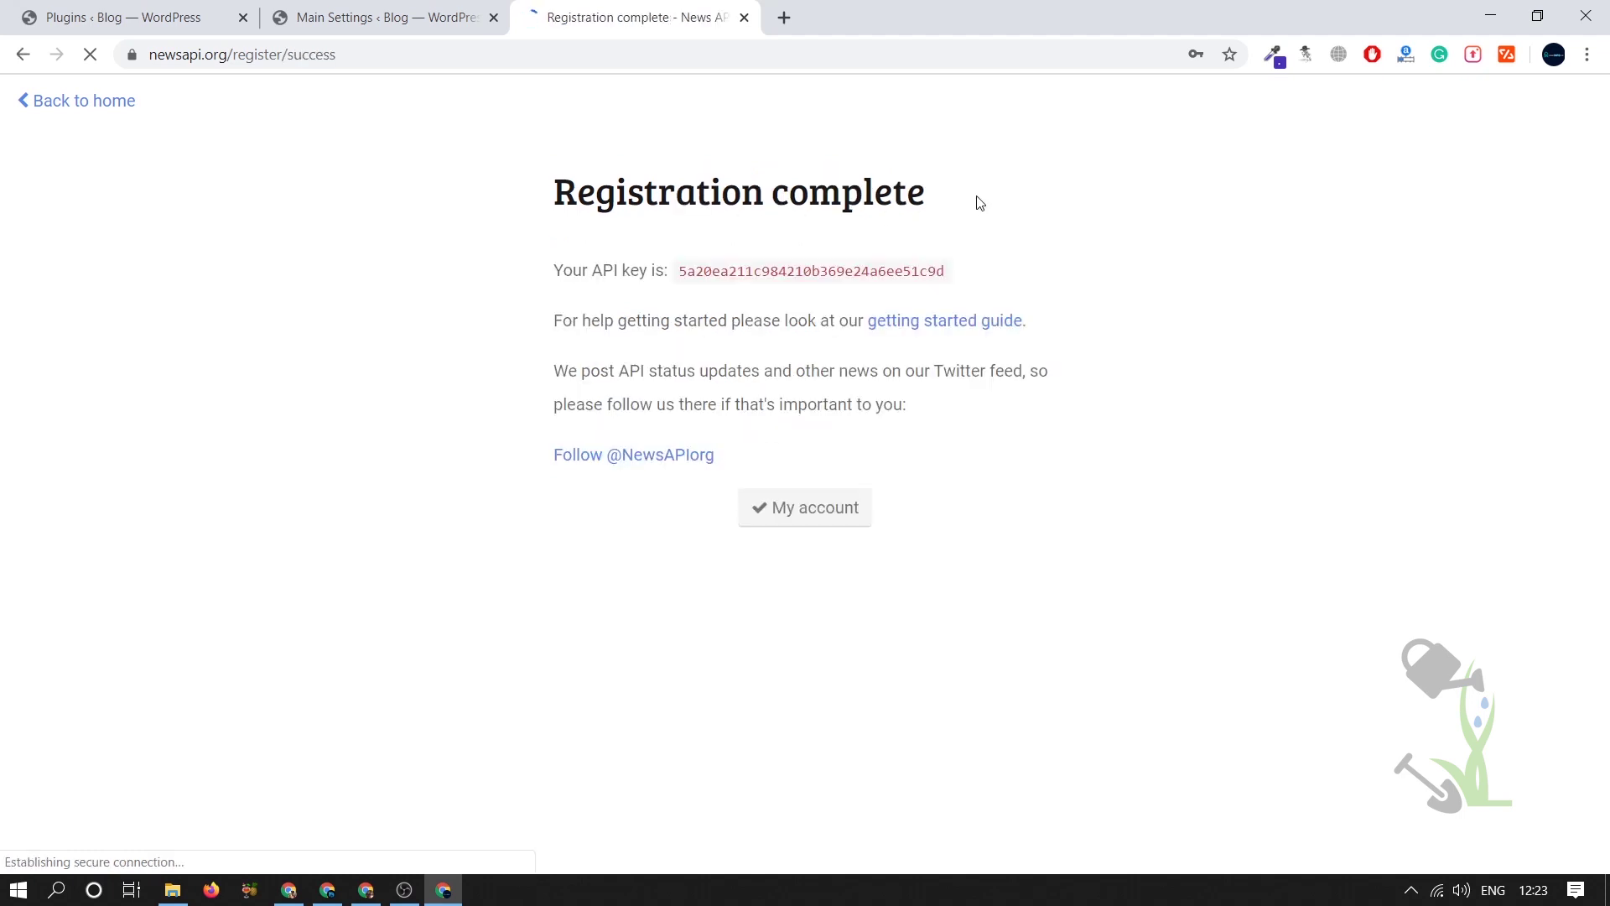
# - Copy the new API key into Newsomatic's NewsAPI API Key field and save the settings
pyautogui.click(1182, 235)
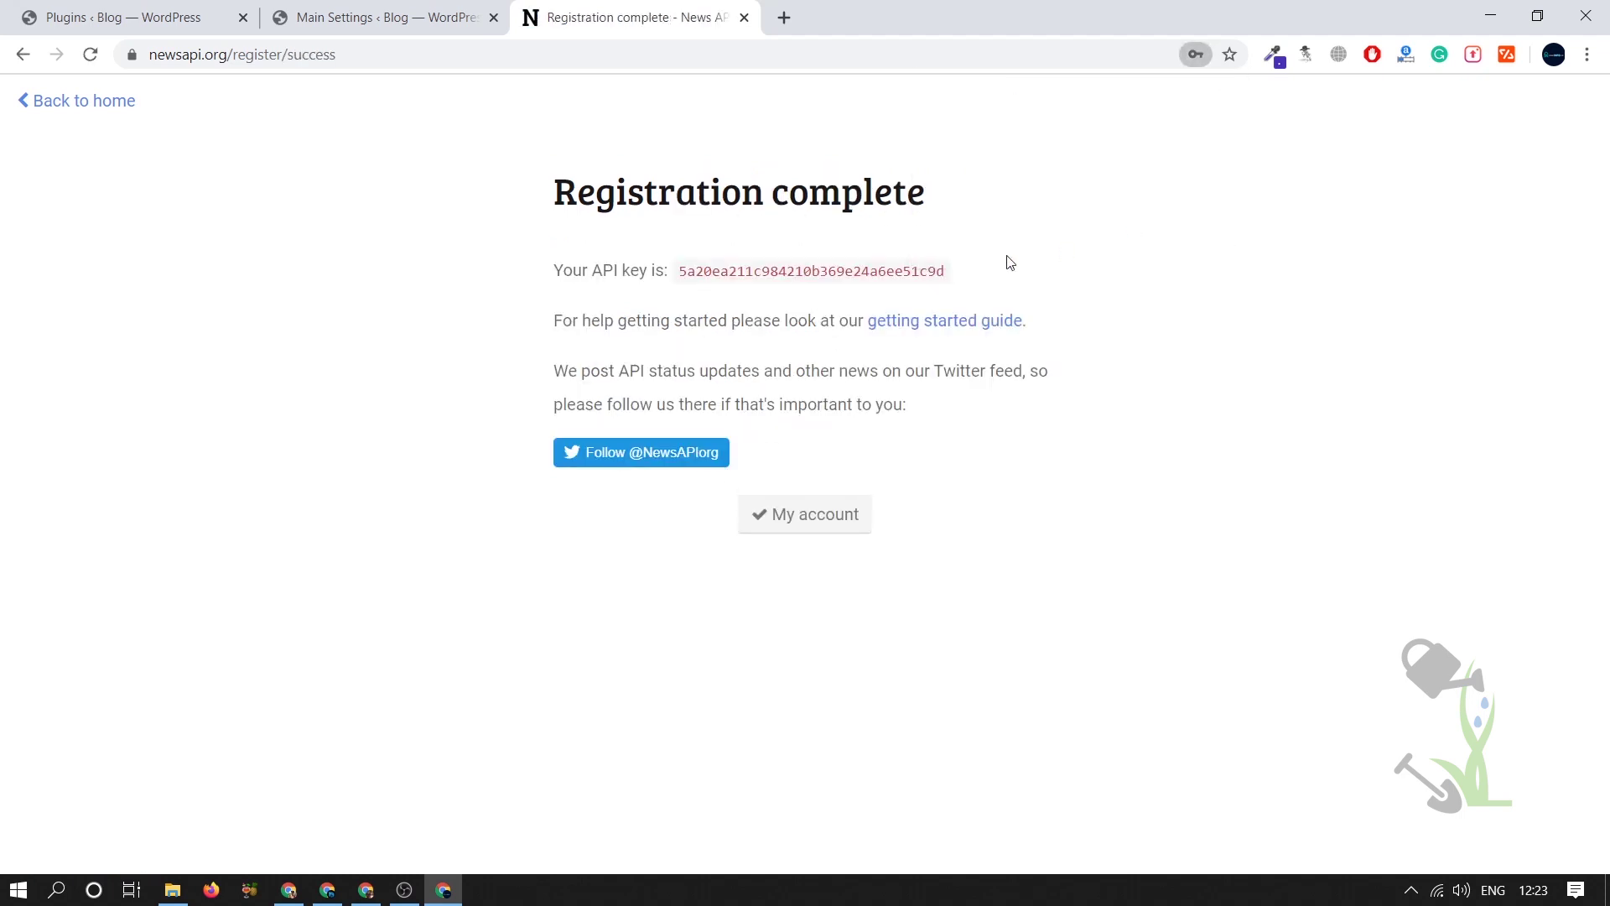
pyautogui.doubleClick(929, 271)
pyautogui.click(416, 10)
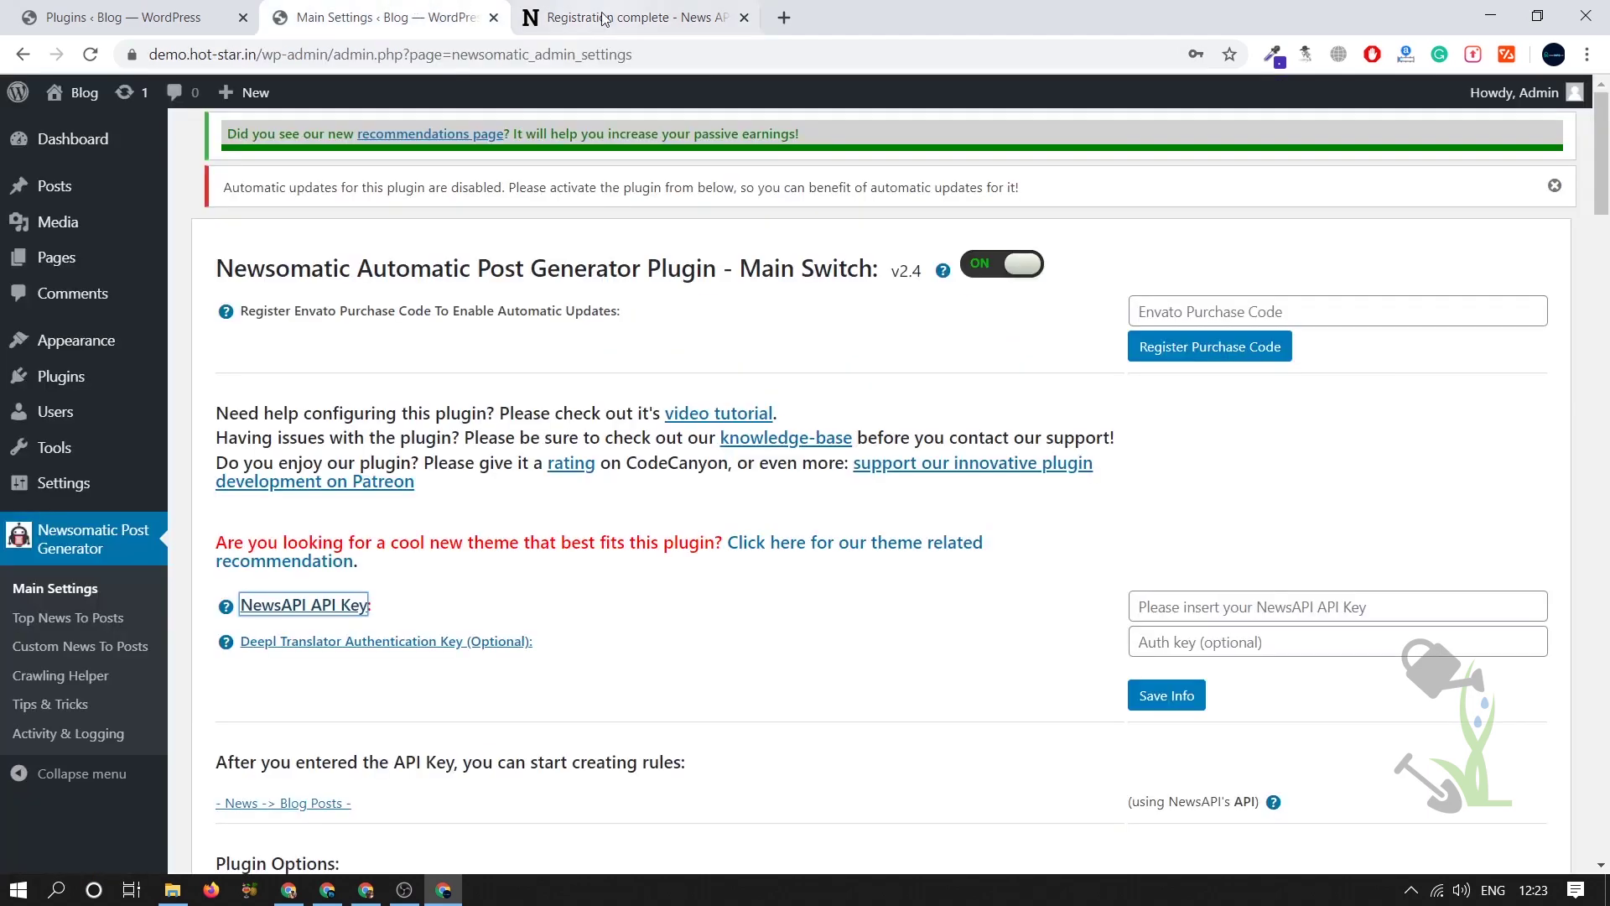
pyautogui.click(1147, 607)
pyautogui.hotkey('ctrl', 'v')
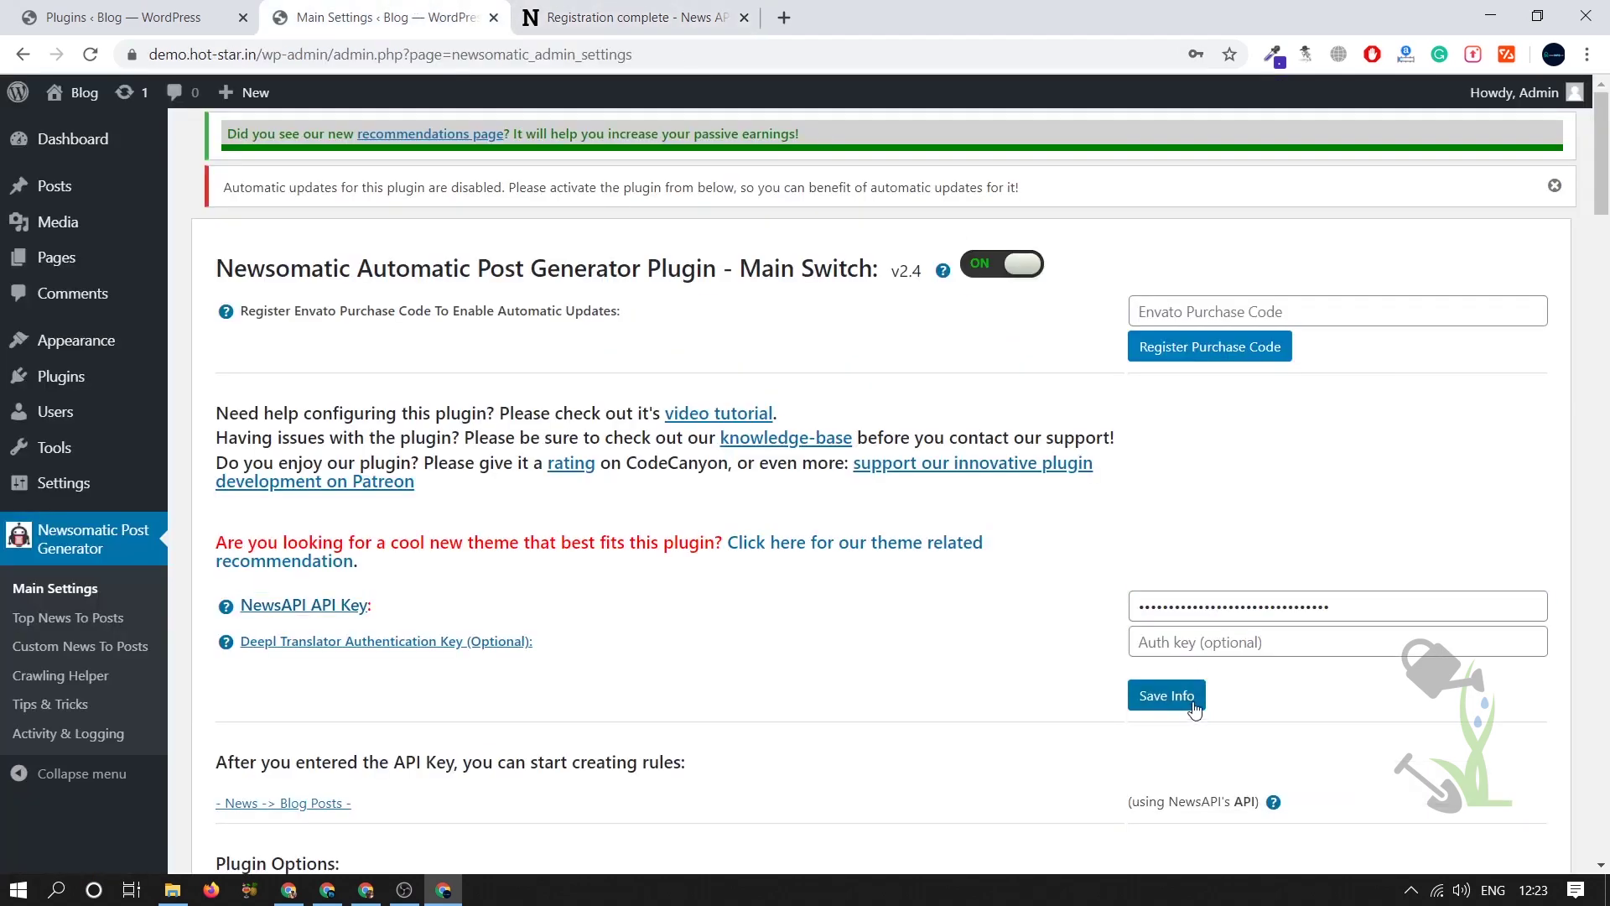
pyautogui.click(1191, 706)
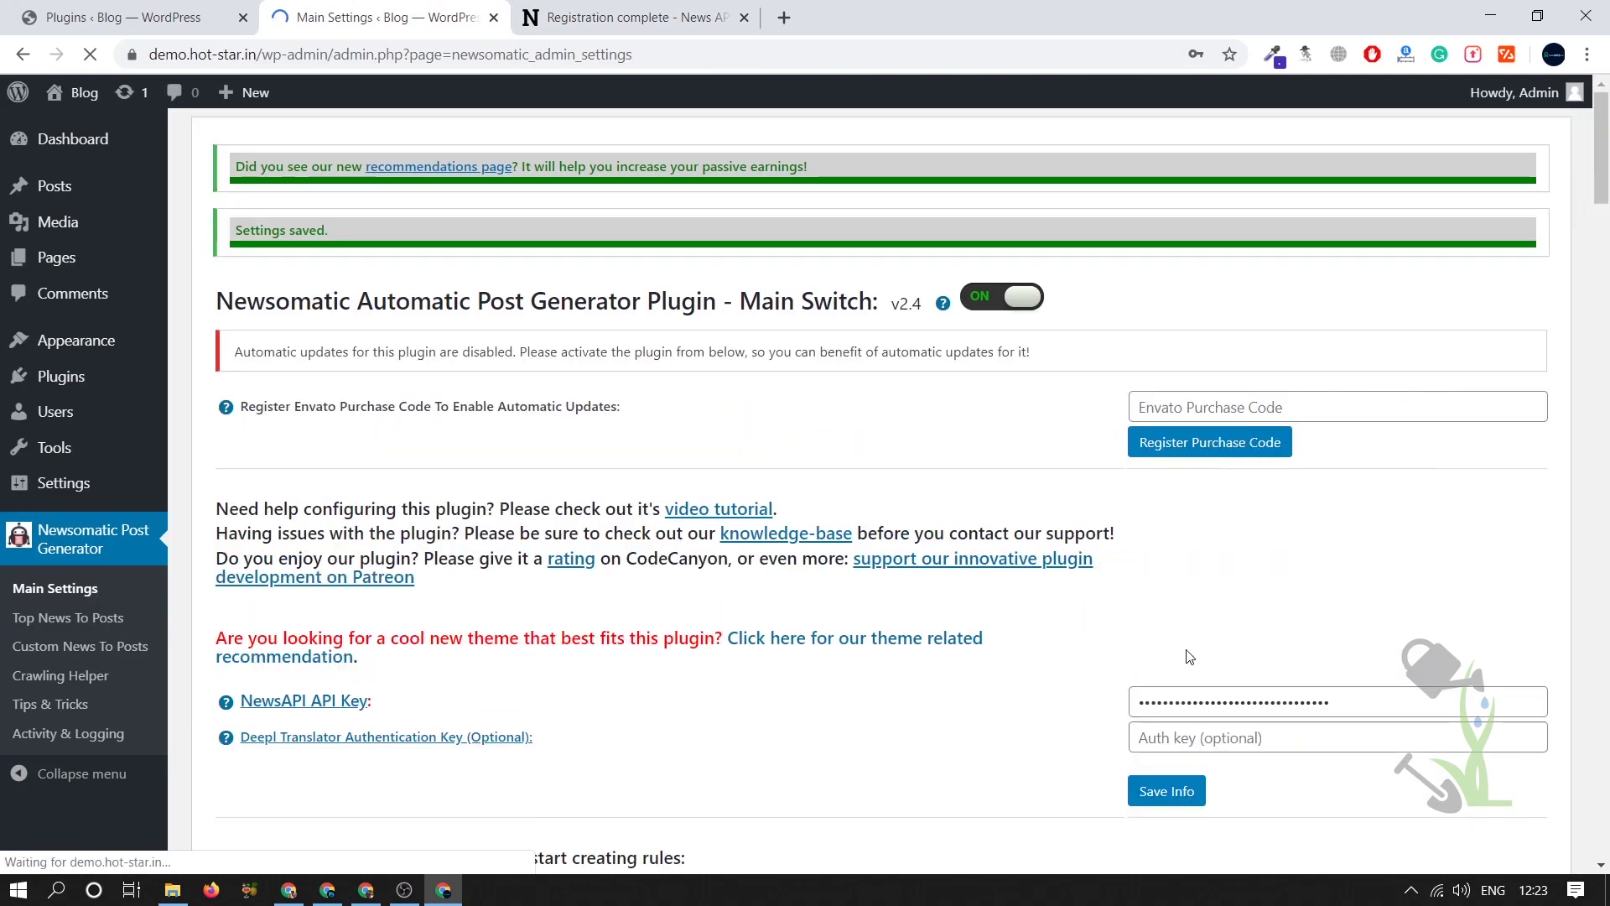
# - In Top News To Posts, fill in a rule with The Hindu as source, keeping Published status
pyautogui.click(92, 619)
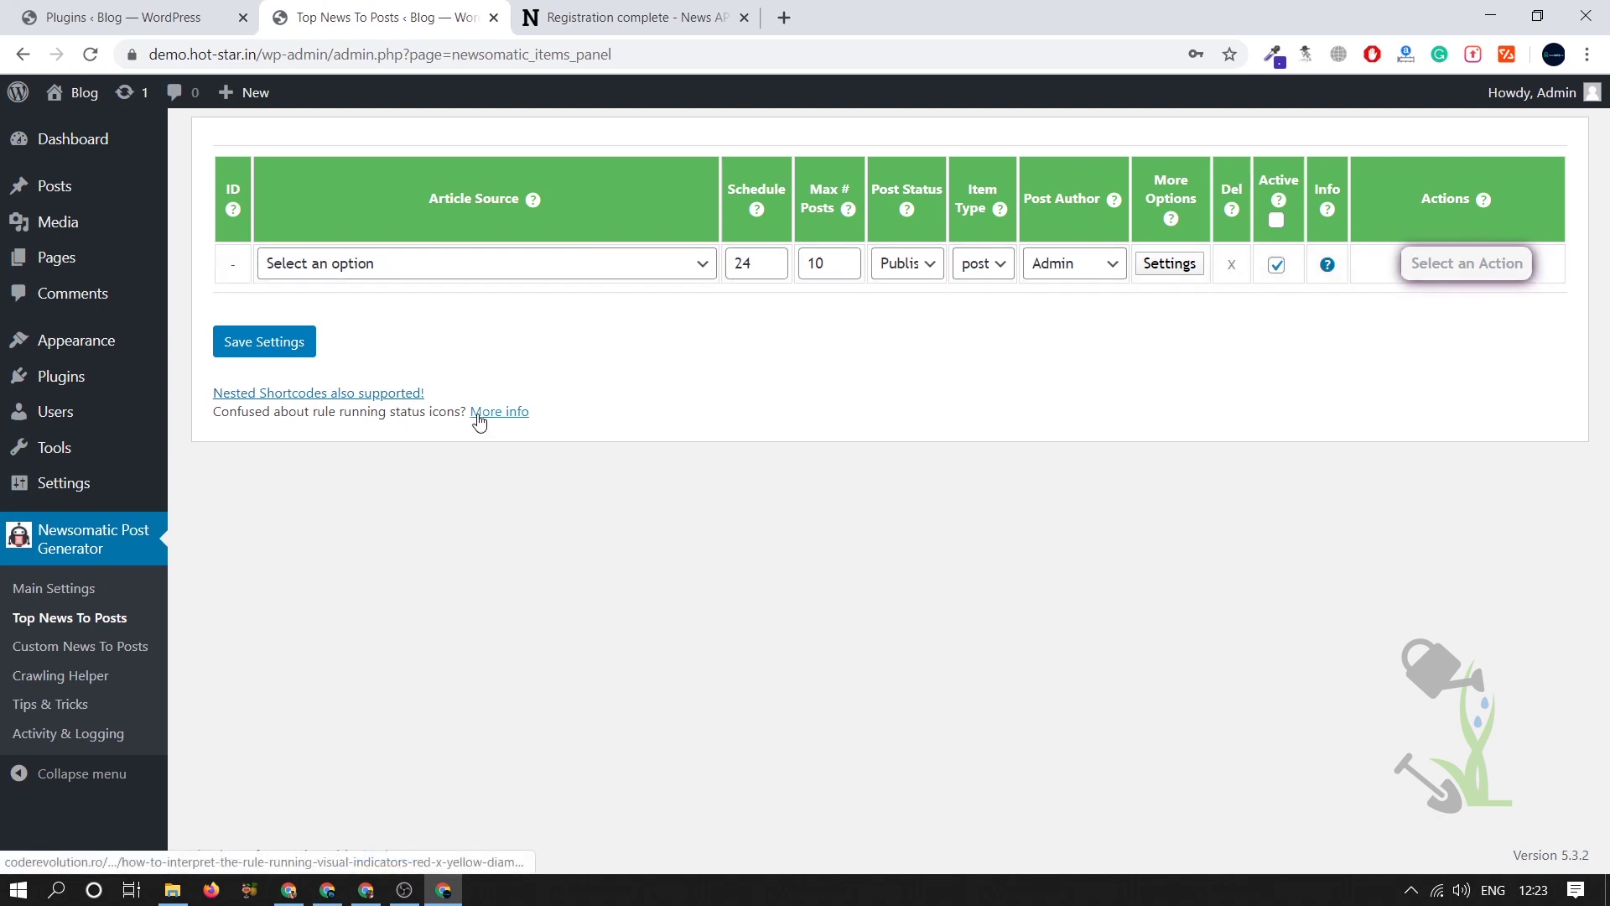
pyautogui.click(414, 263)
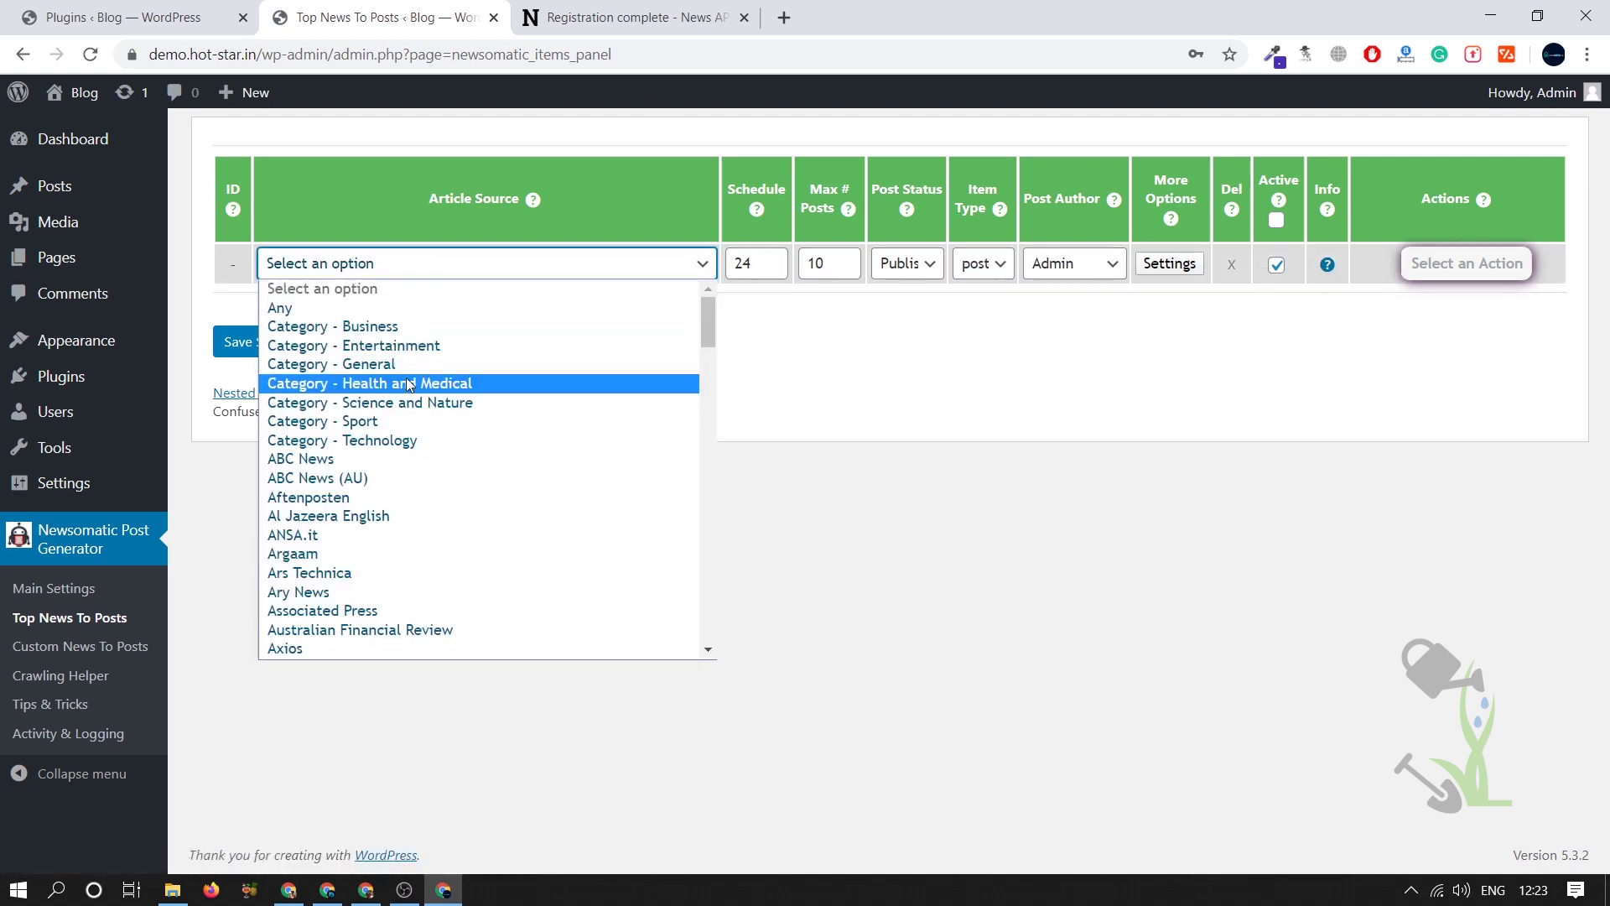
pyautogui.scroll(-6, 409, 385)
pyautogui.scroll(-5, 409, 385)
pyautogui.scroll(15, 409, 385)
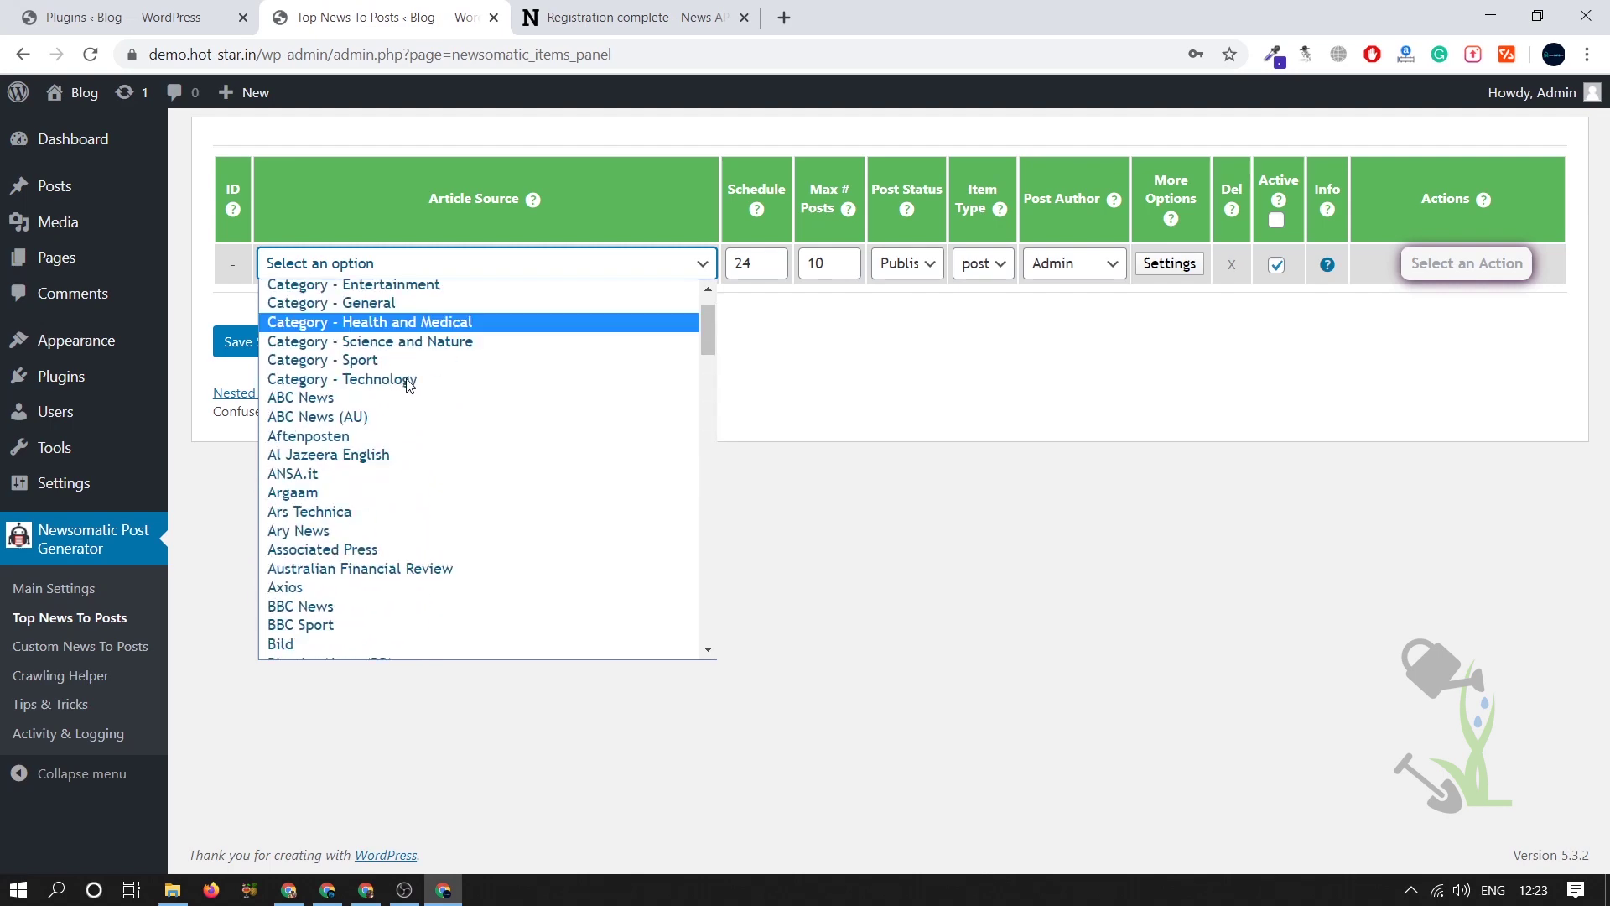
pyautogui.scroll(-20, 409, 385)
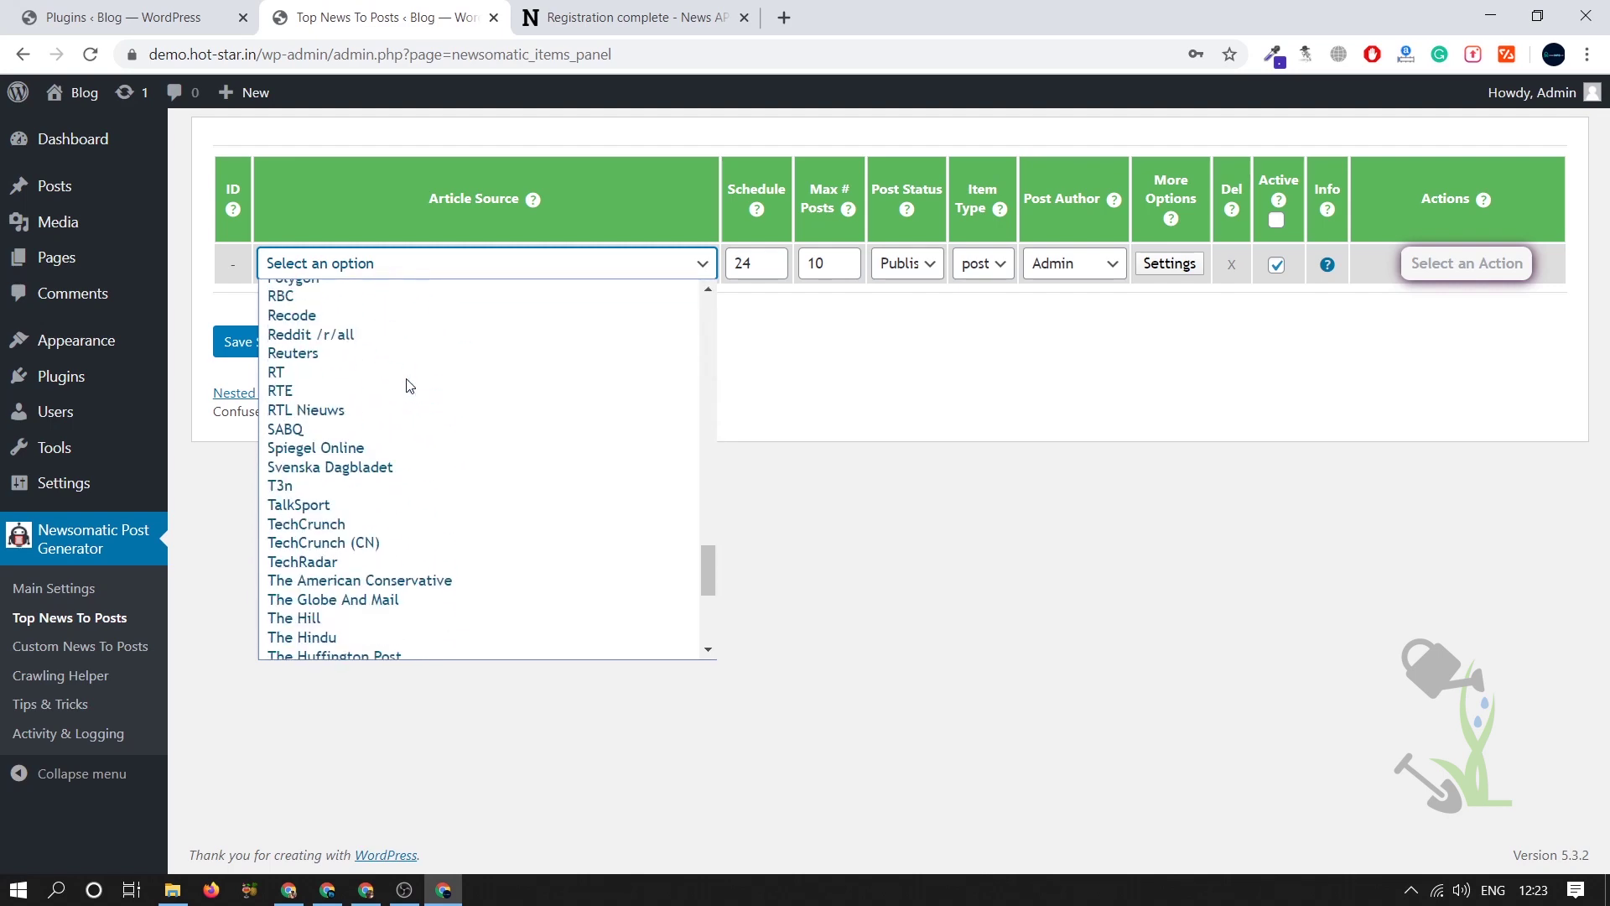
pyautogui.scroll(18, 409, 385)
pyautogui.scroll(-16, 409, 385)
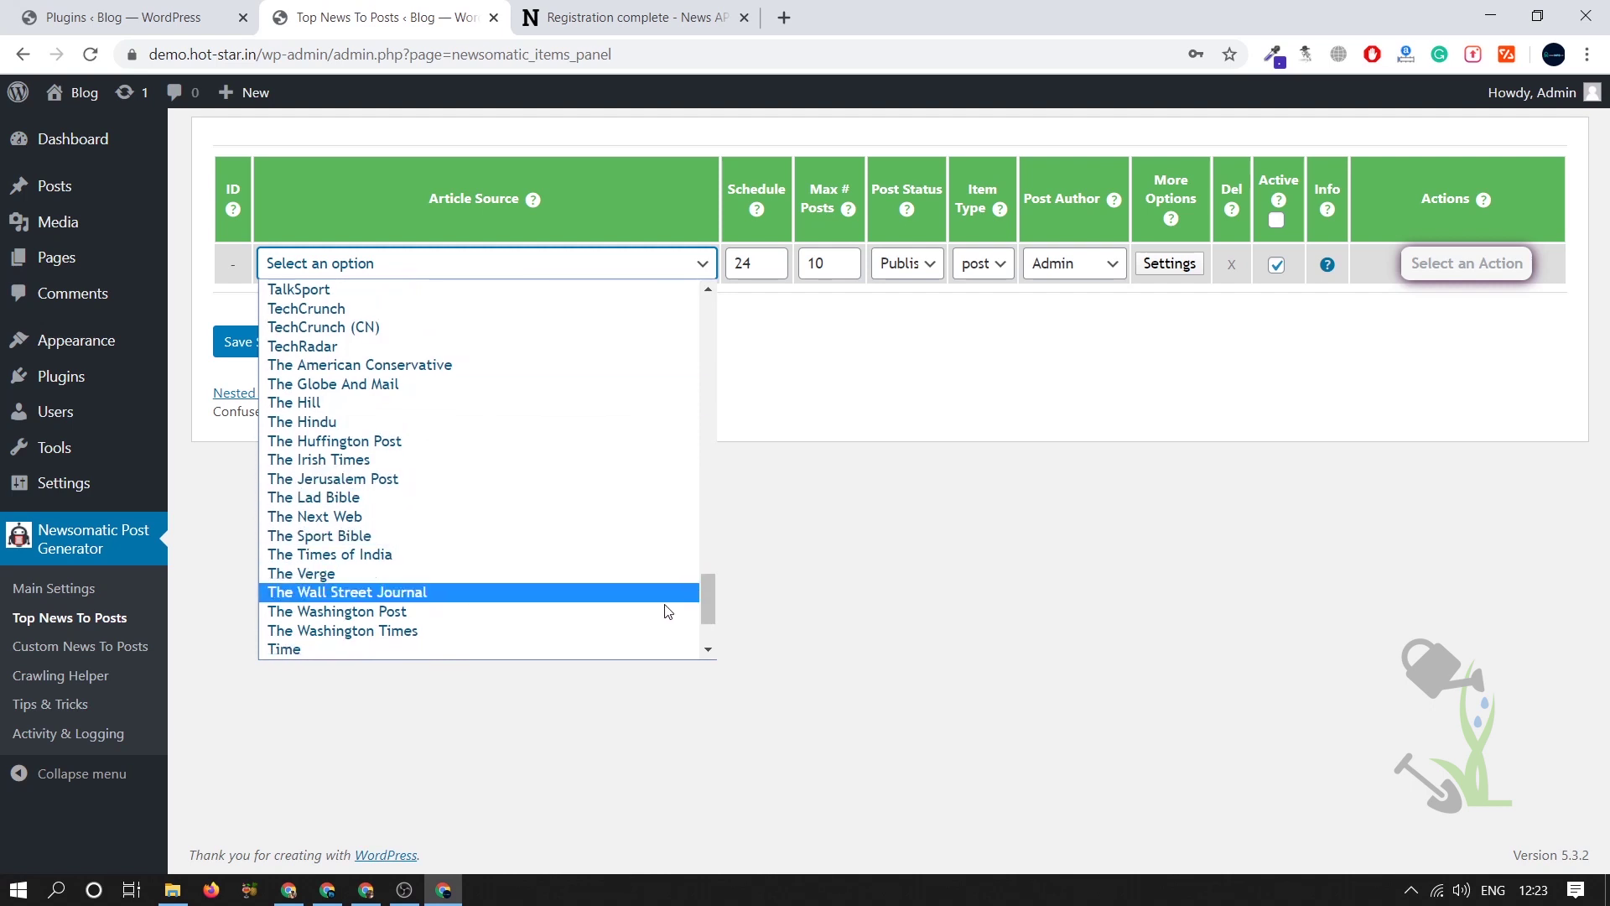
pyautogui.scroll(-3, 665, 609)
pyautogui.scroll(2, 671, 579)
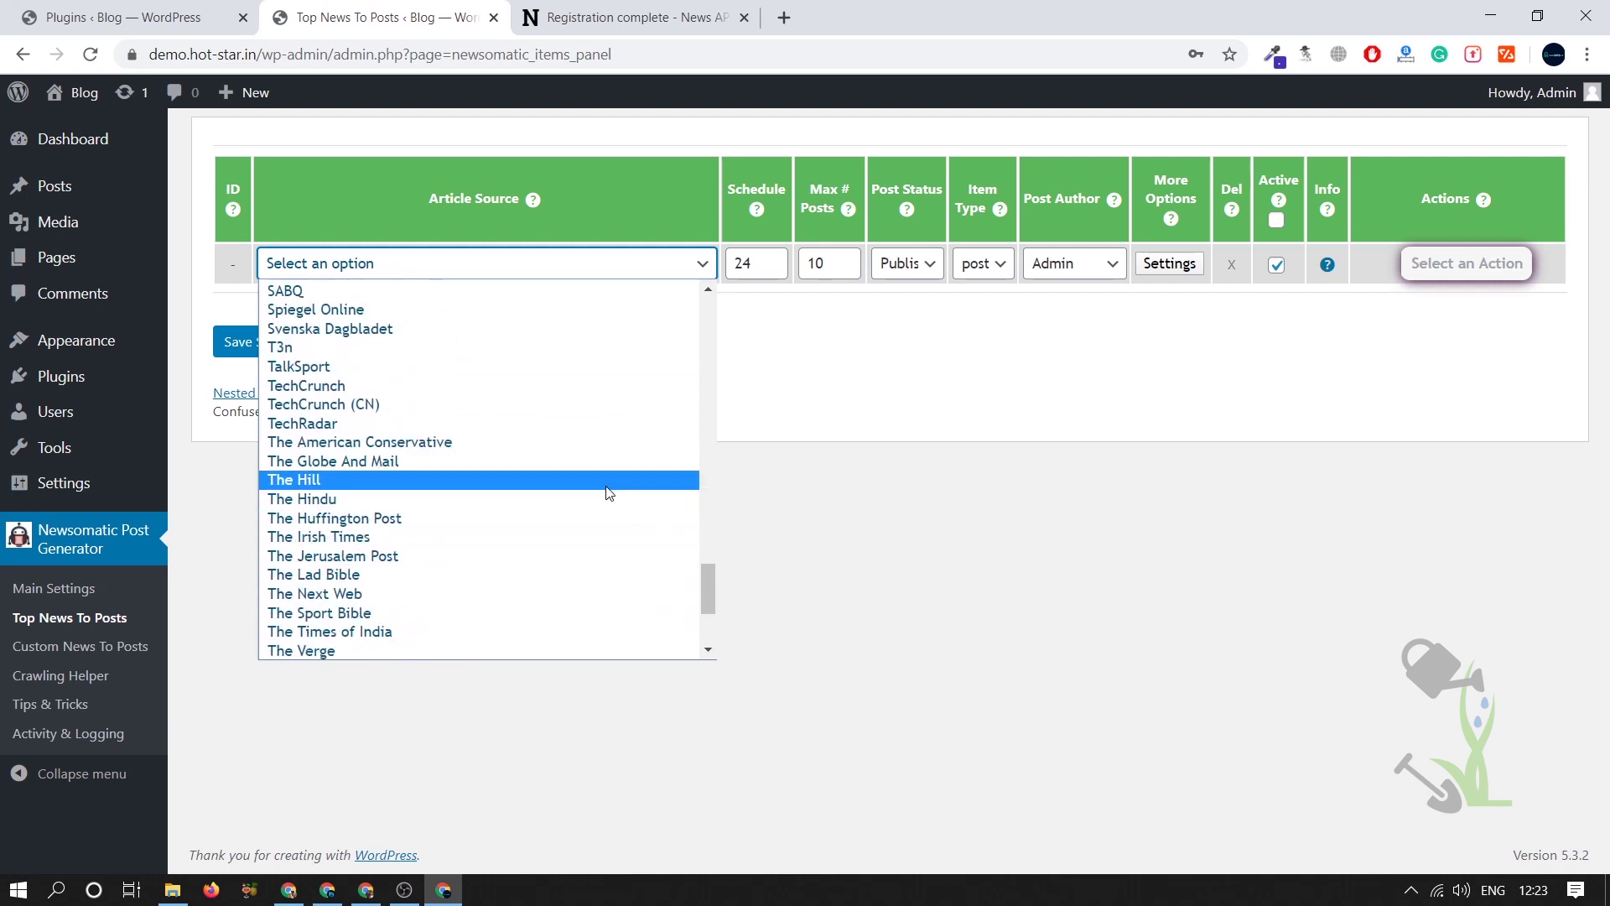
pyautogui.click(579, 510)
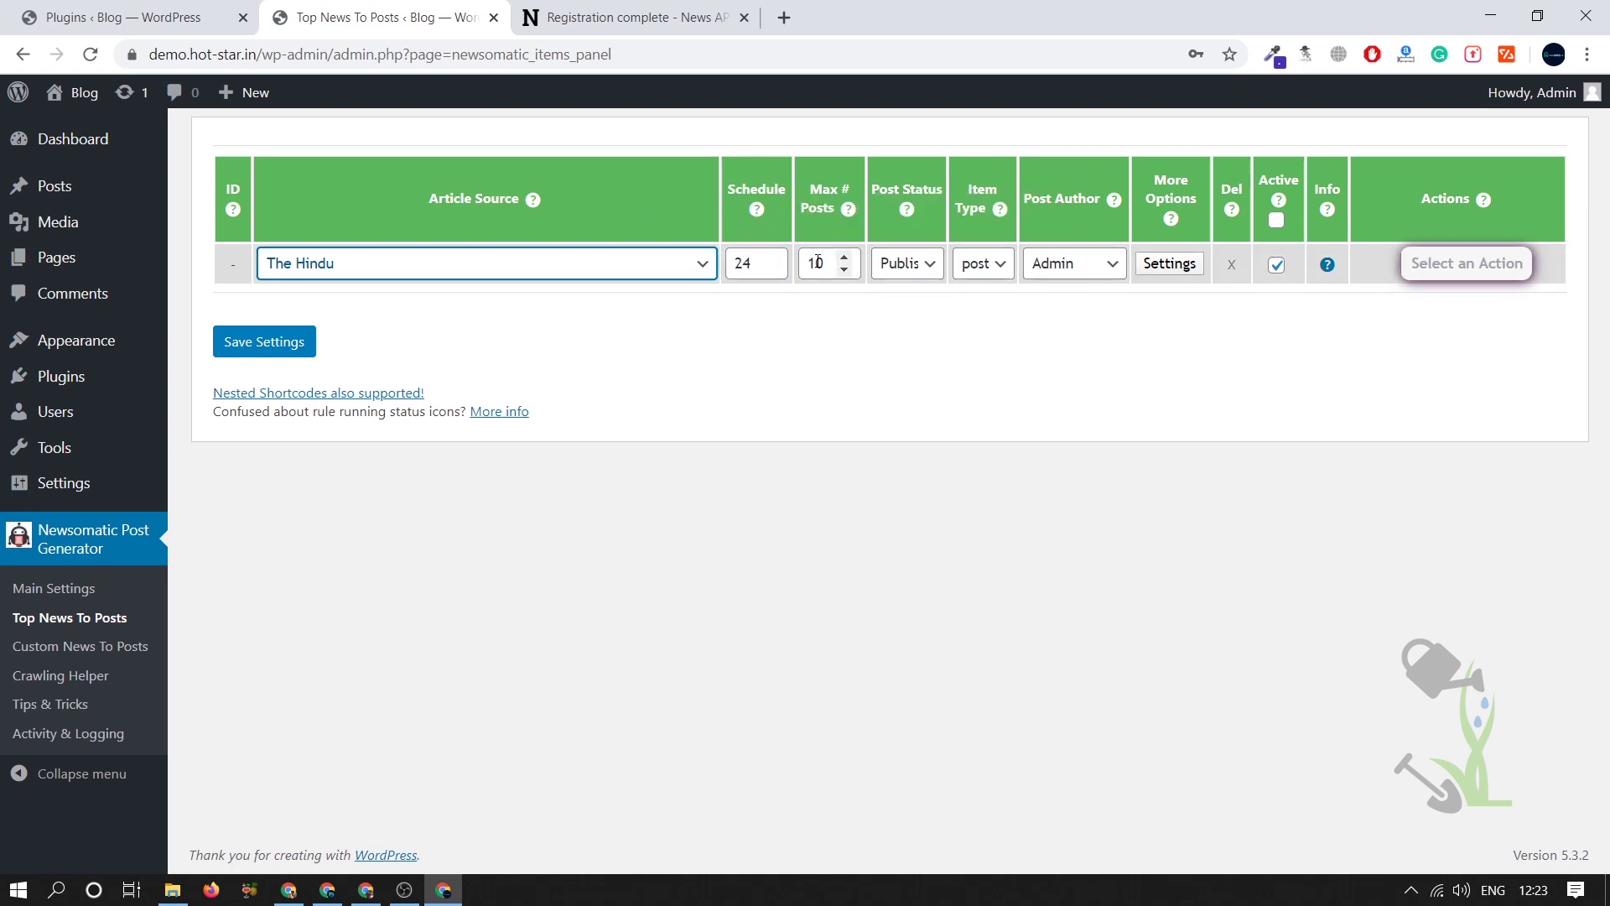
pyautogui.click(926, 267)
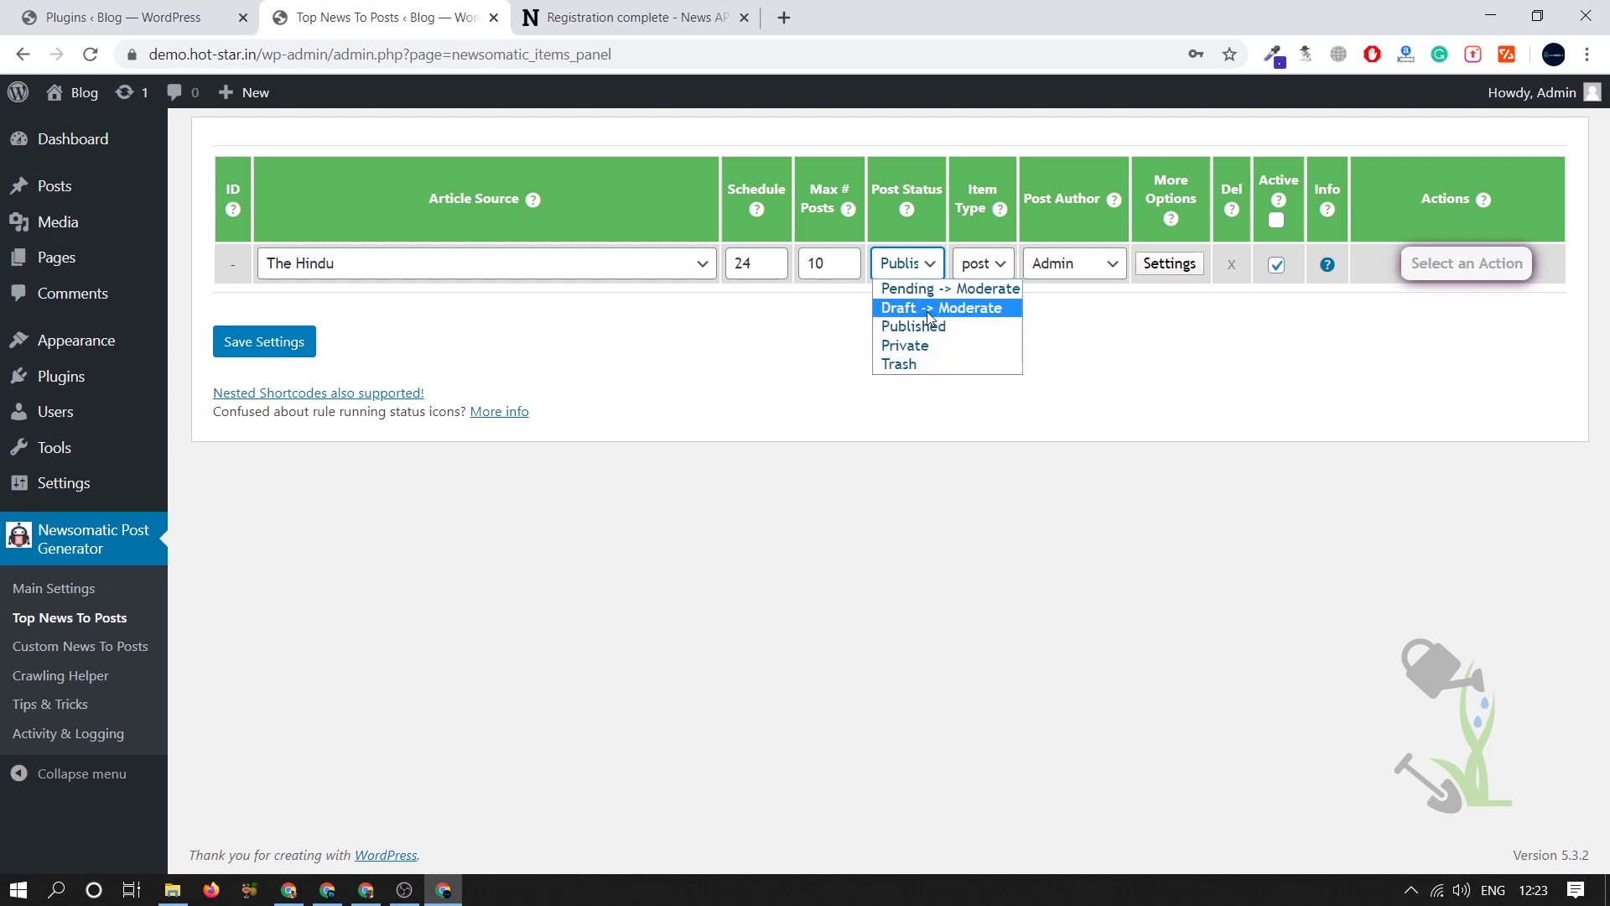
pyautogui.click(795, 317)
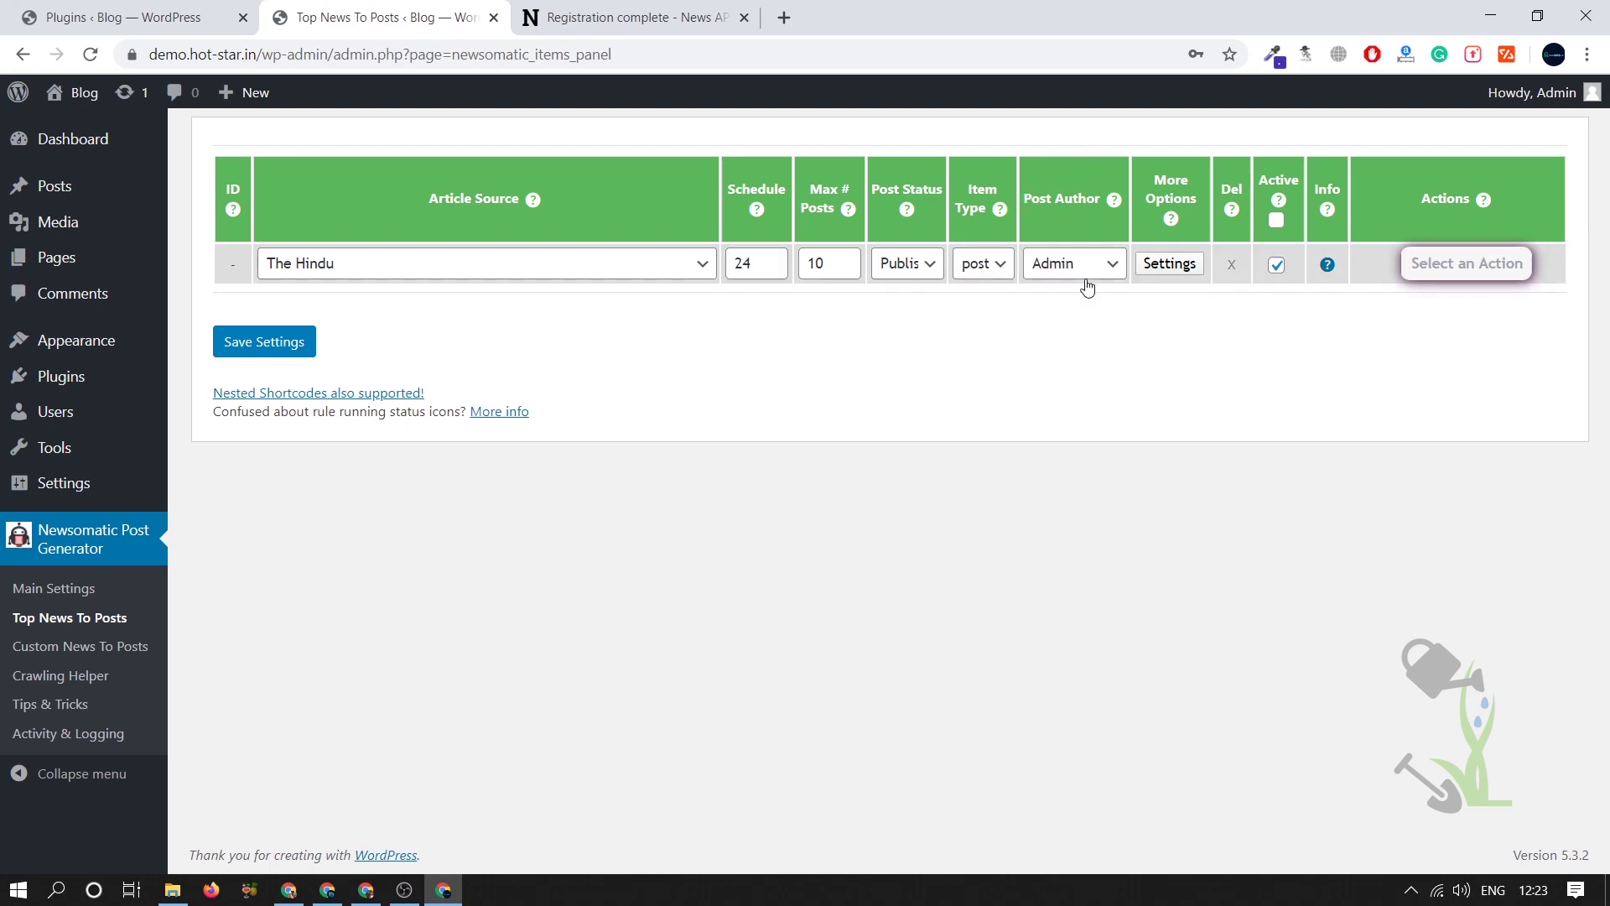
# - In The Hindu rule's advanced settings, keep Generated Post Country as United States
pyautogui.click(1168, 263)
pyautogui.scroll(-1, 839, 321)
pyautogui.scroll(1, 838, 321)
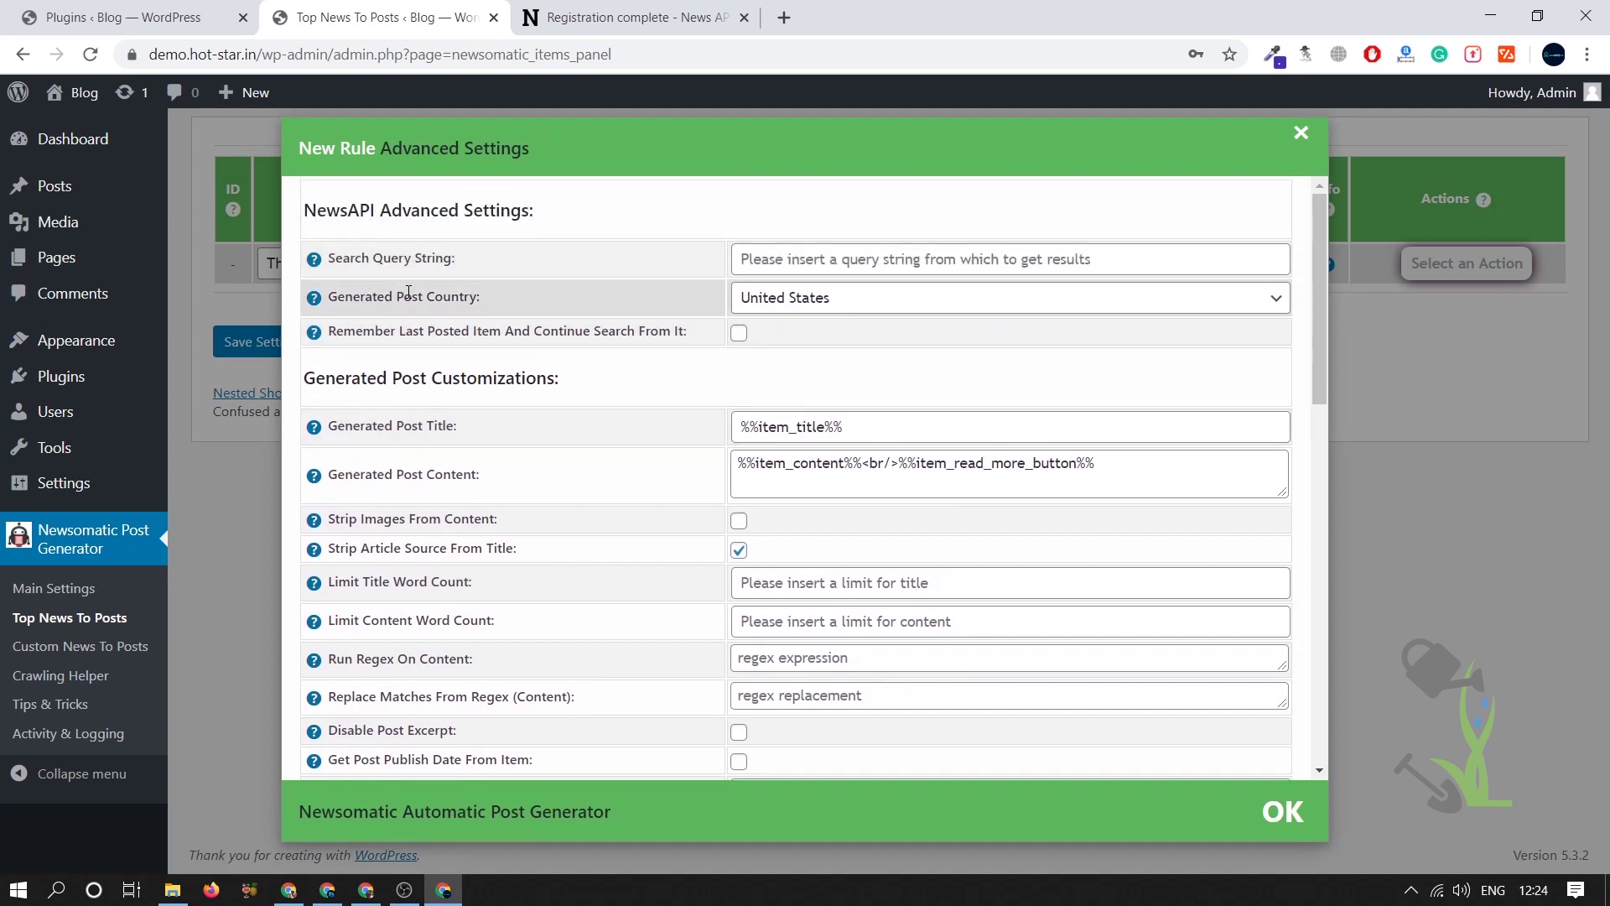
pyautogui.click(869, 302)
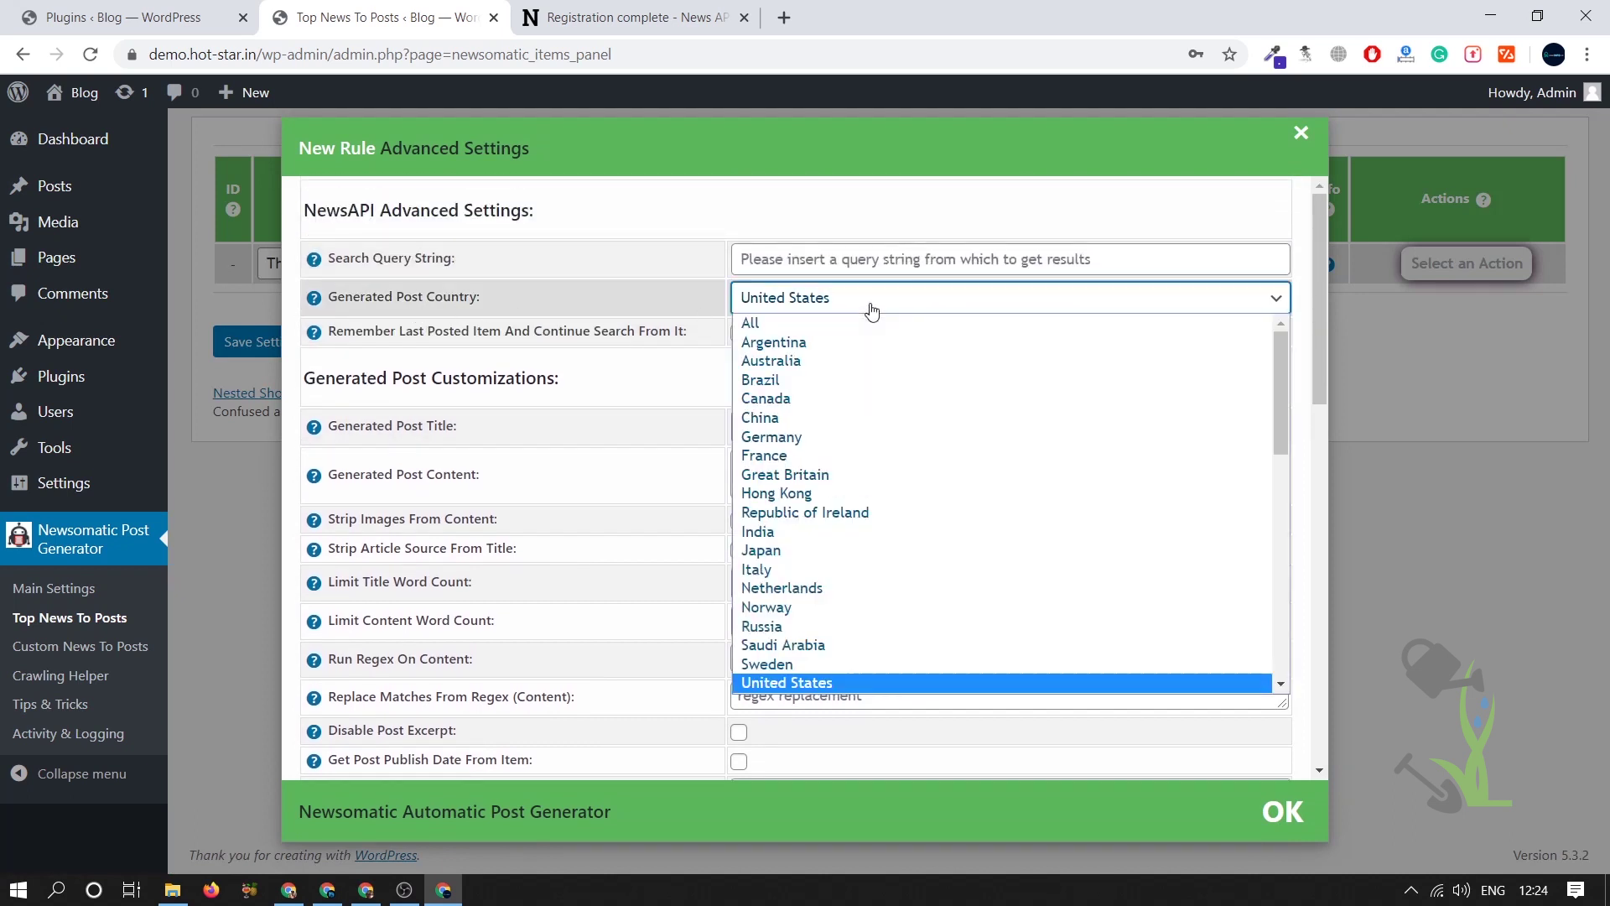
pyautogui.press('i')
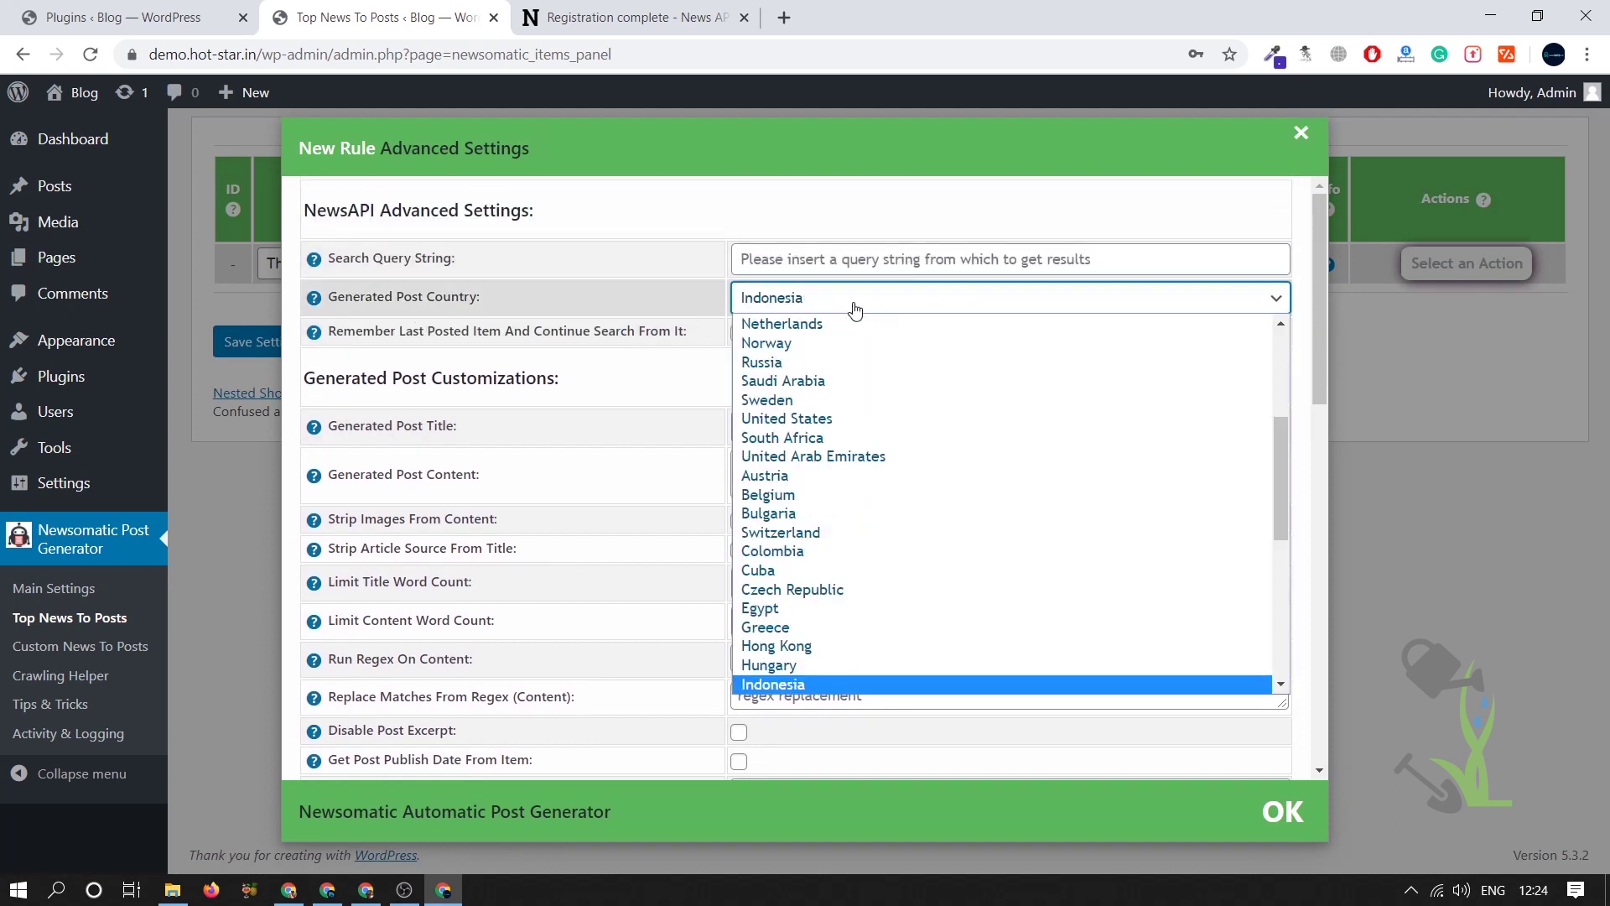
pyautogui.press('Down')
pyautogui.press('Down')
pyautogui.press('Down')
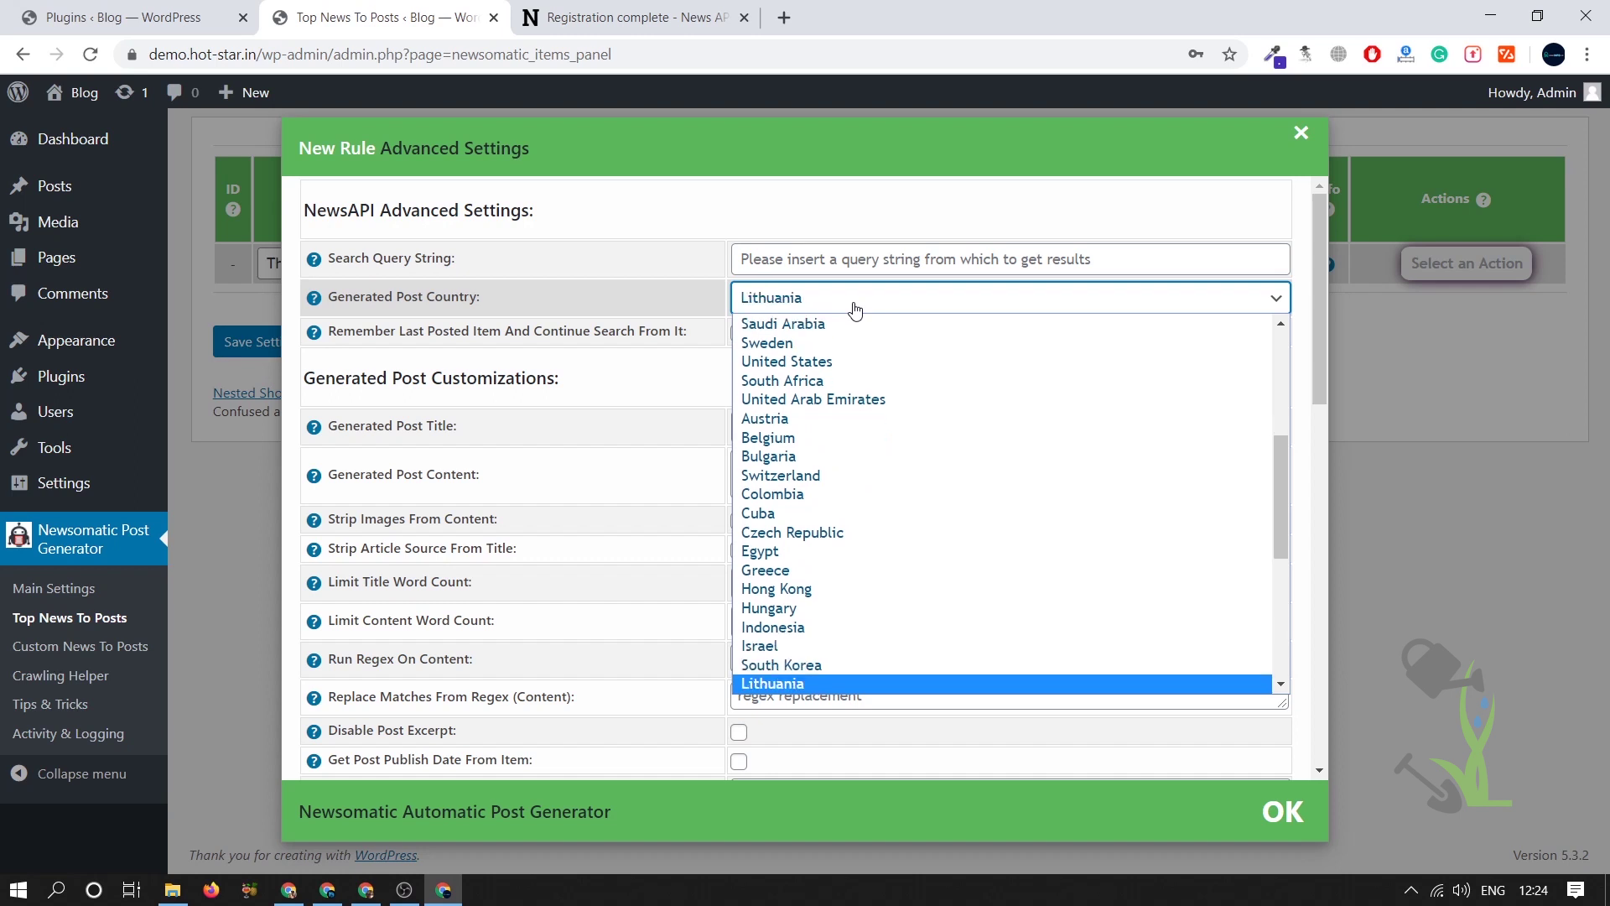
pyautogui.scroll(-2, 856, 335)
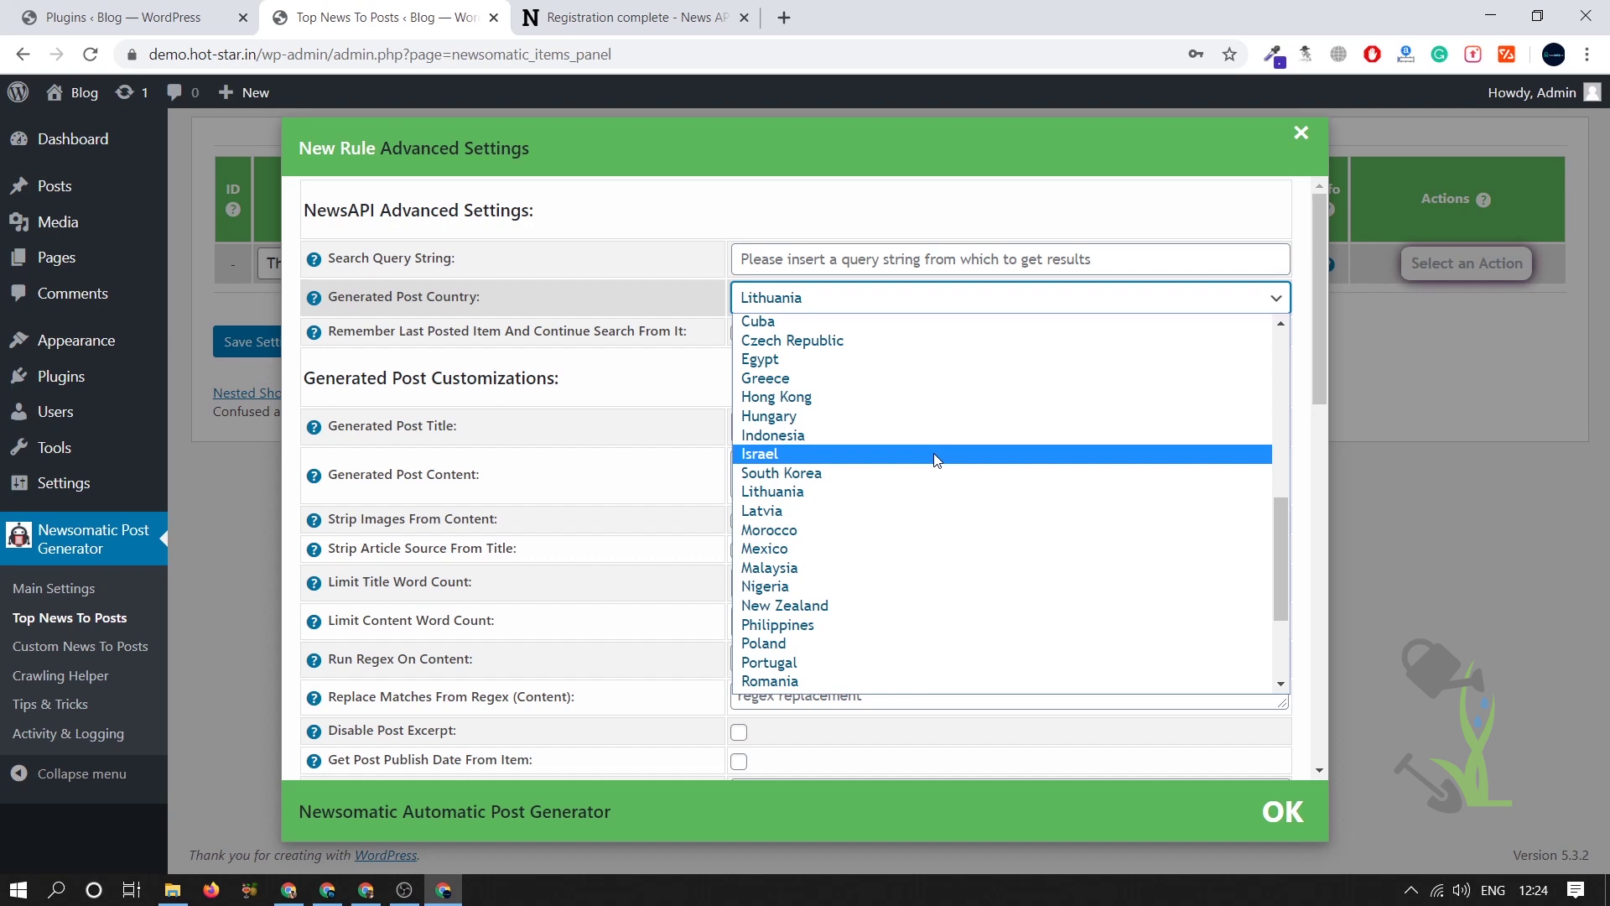
pyautogui.scroll(-2, 935, 460)
pyautogui.scroll(3, 935, 459)
pyautogui.press('Down')
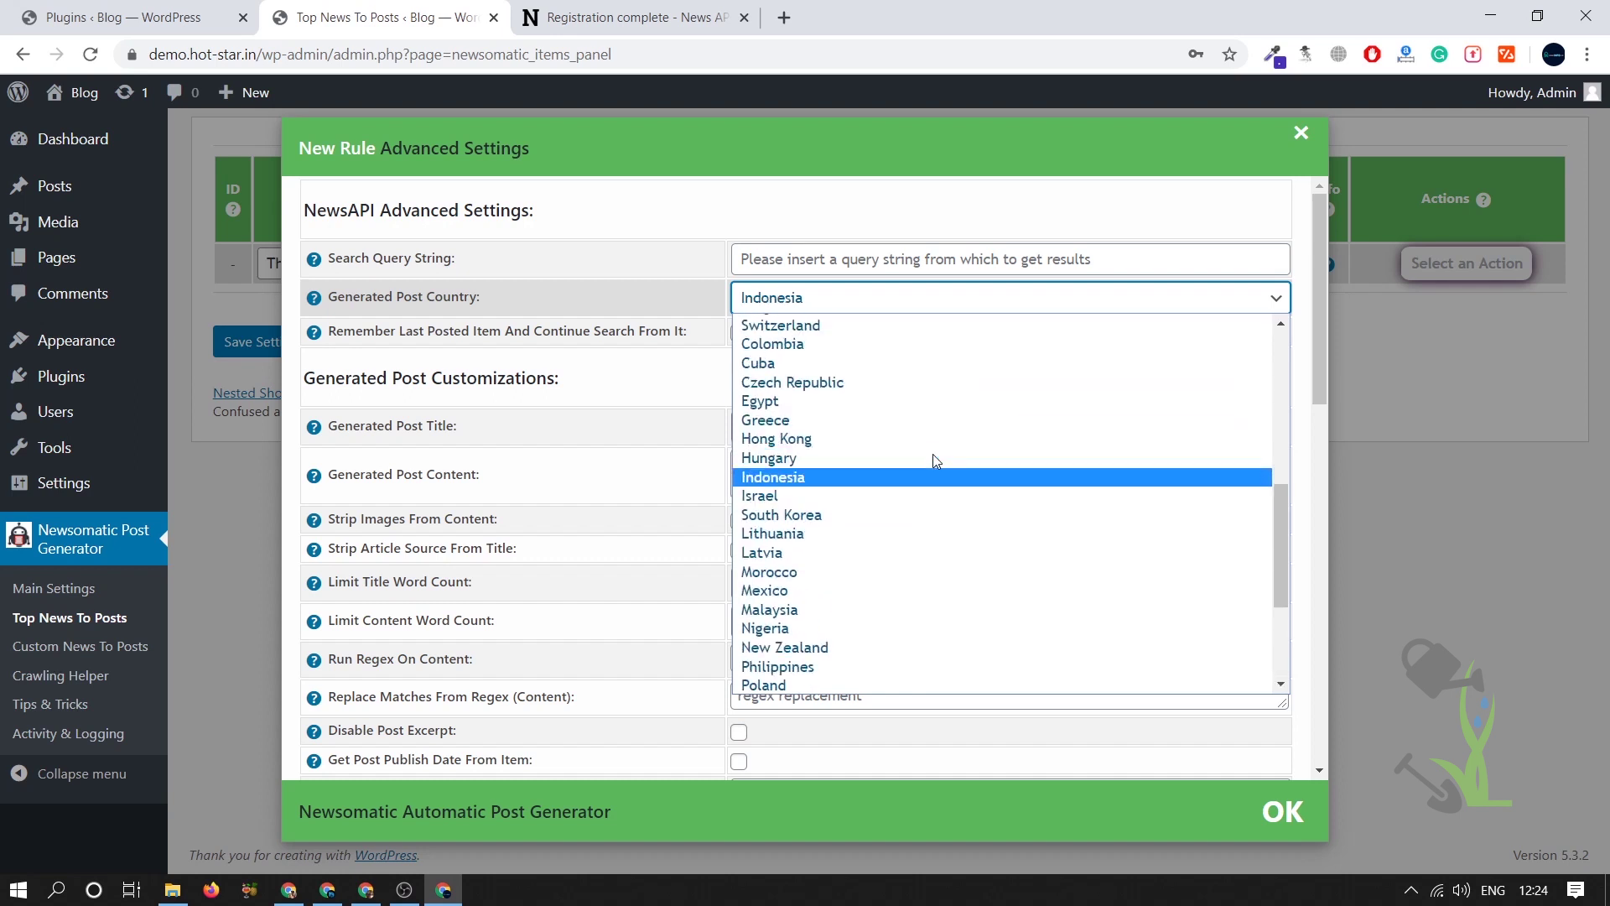
pyautogui.scroll(-4, 923, 453)
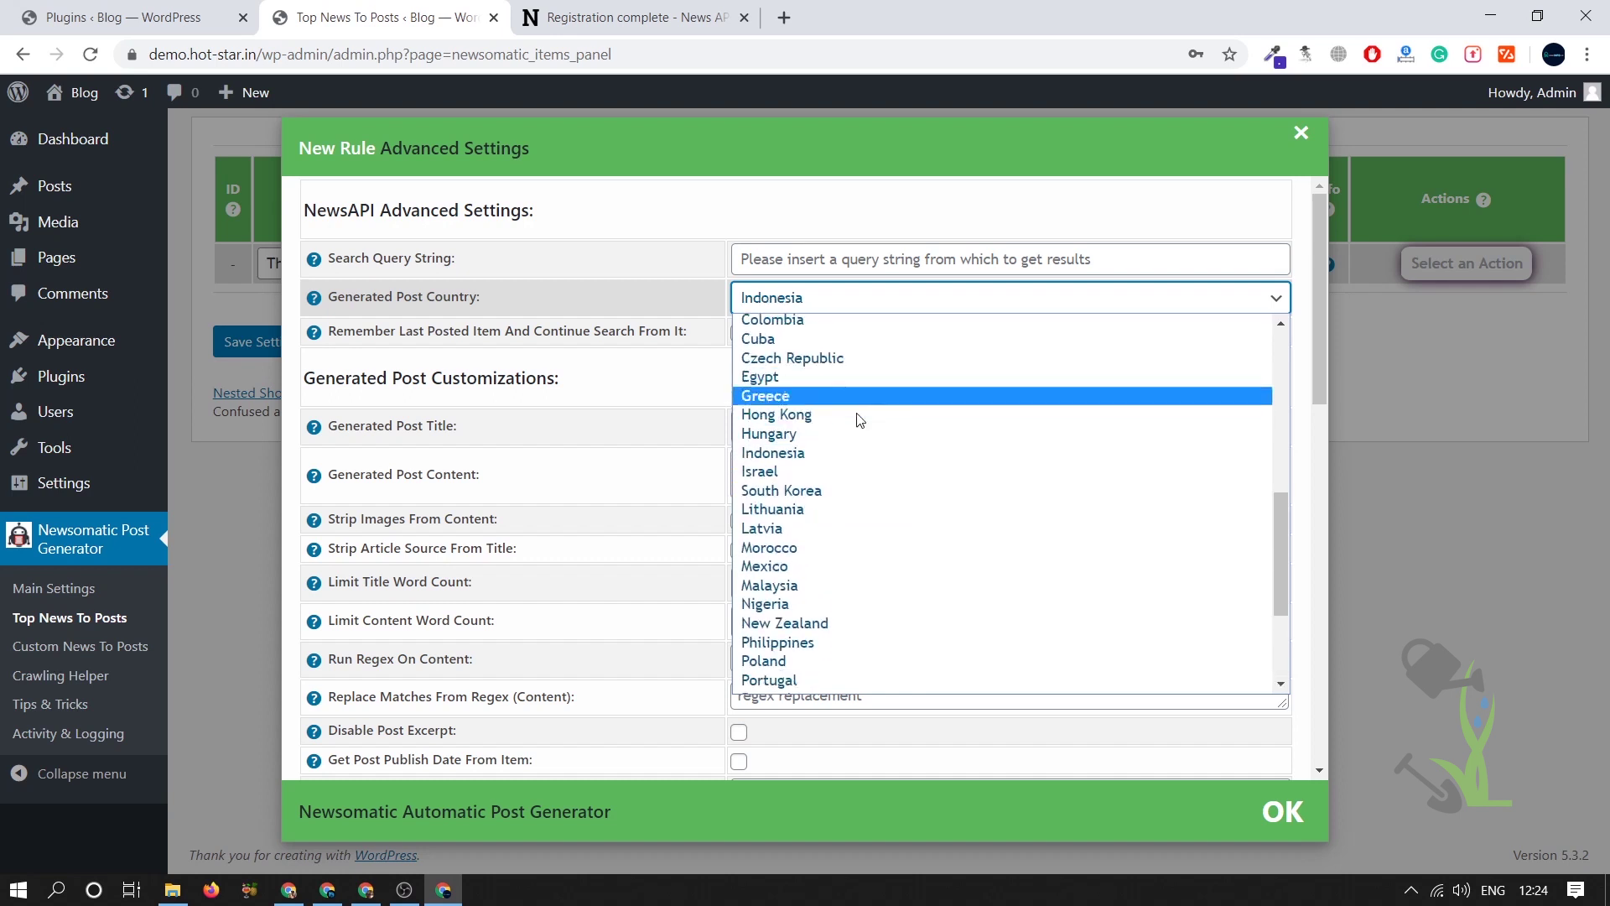
pyautogui.scroll(10, 879, 637)
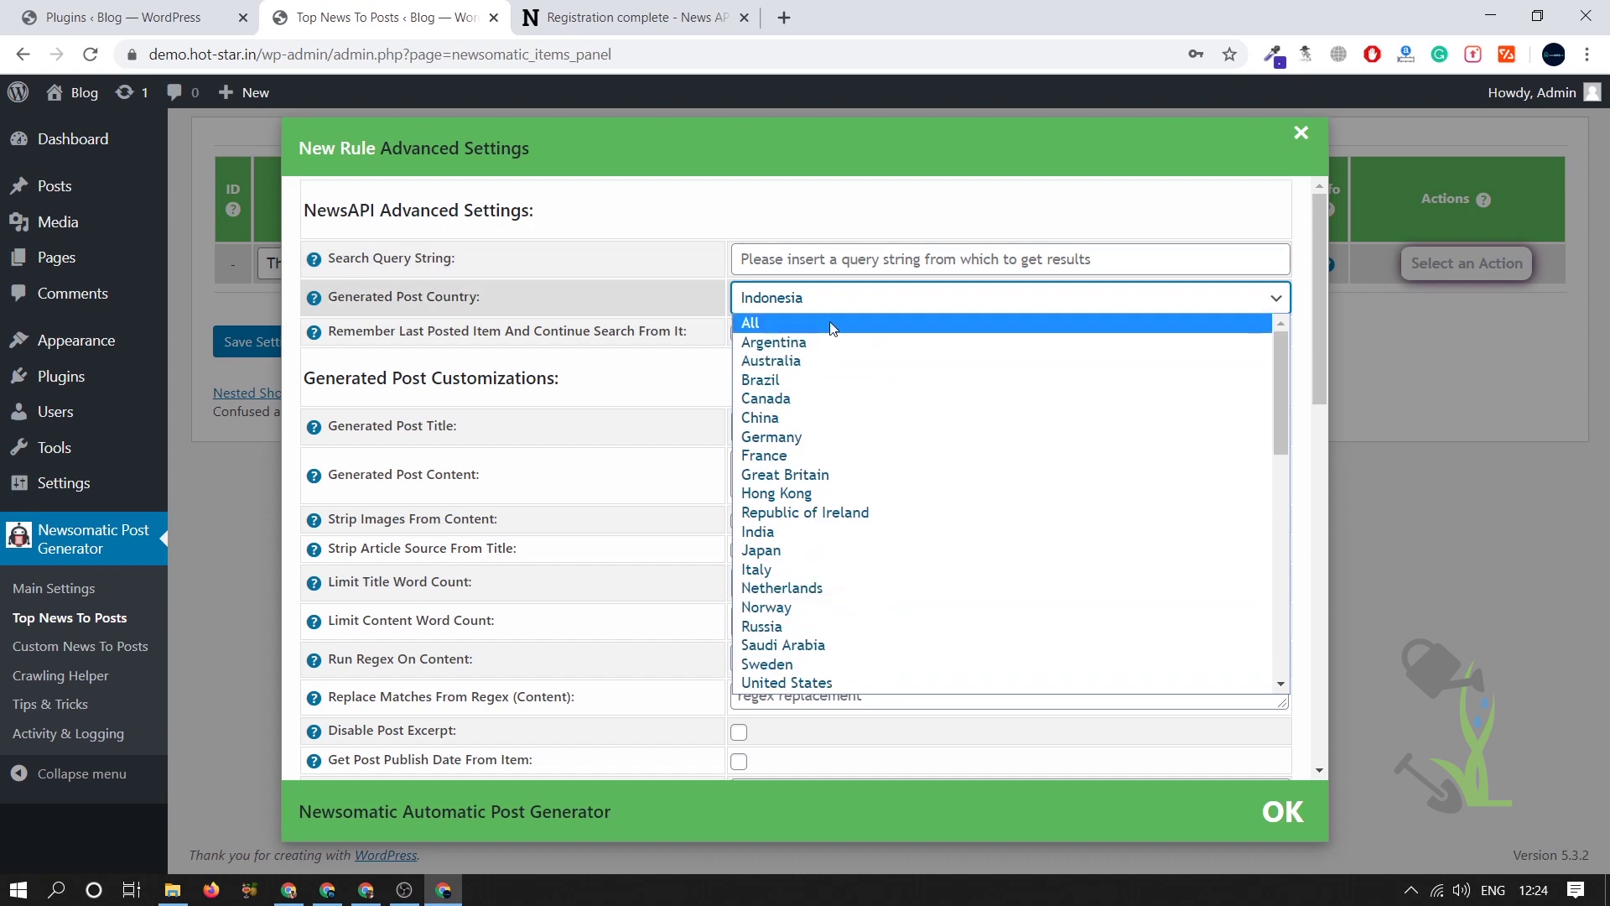
pyautogui.press('u')
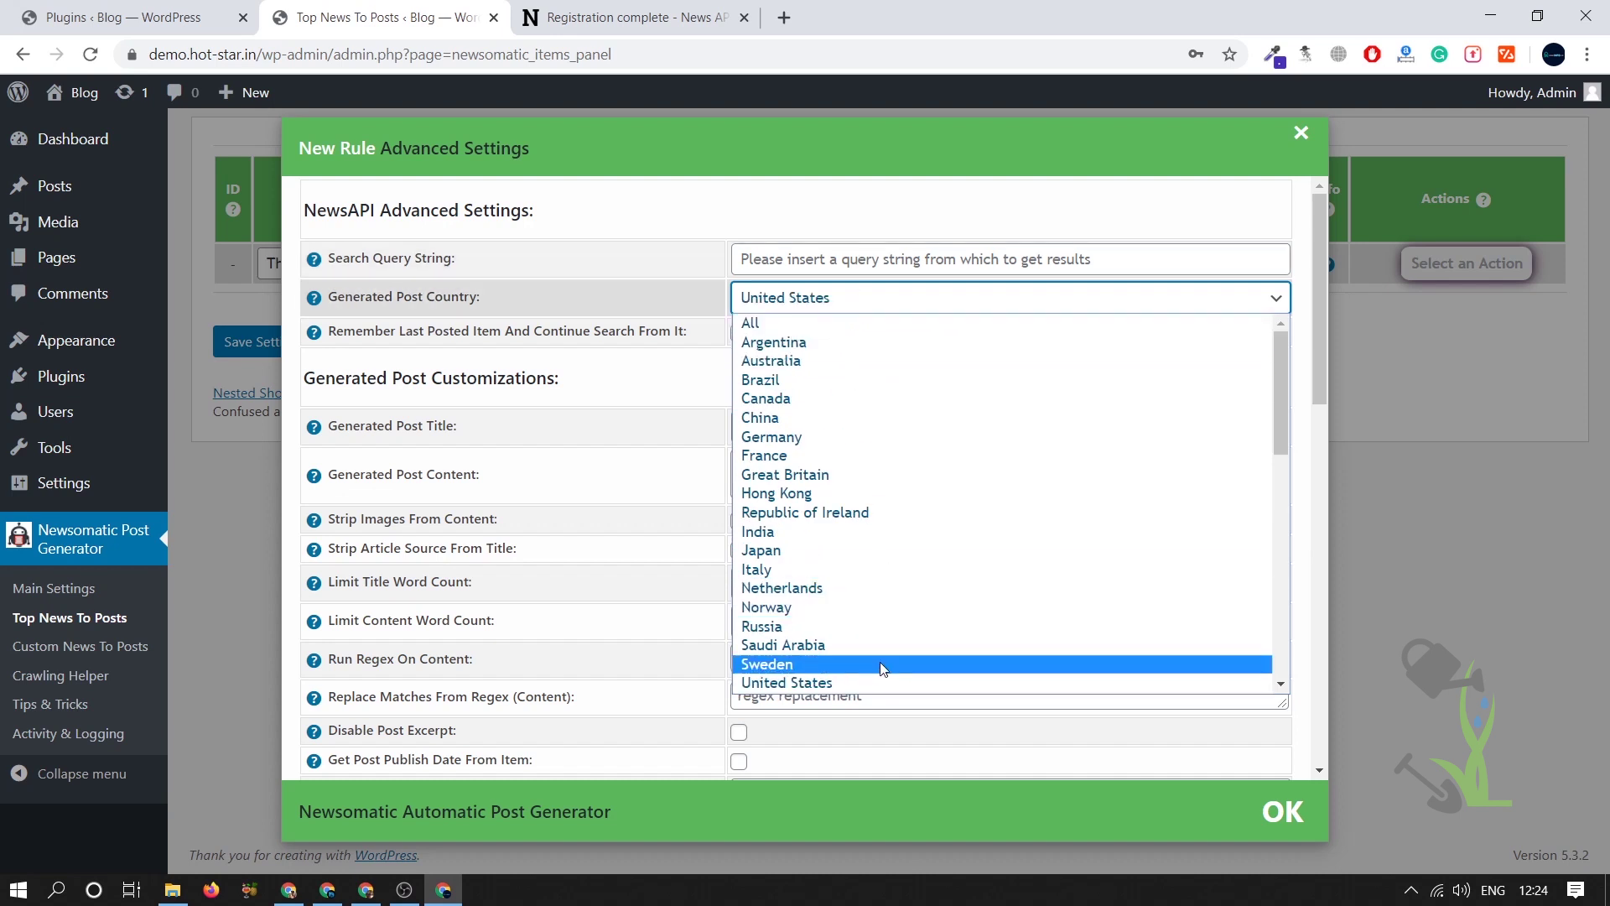
pyautogui.click(867, 681)
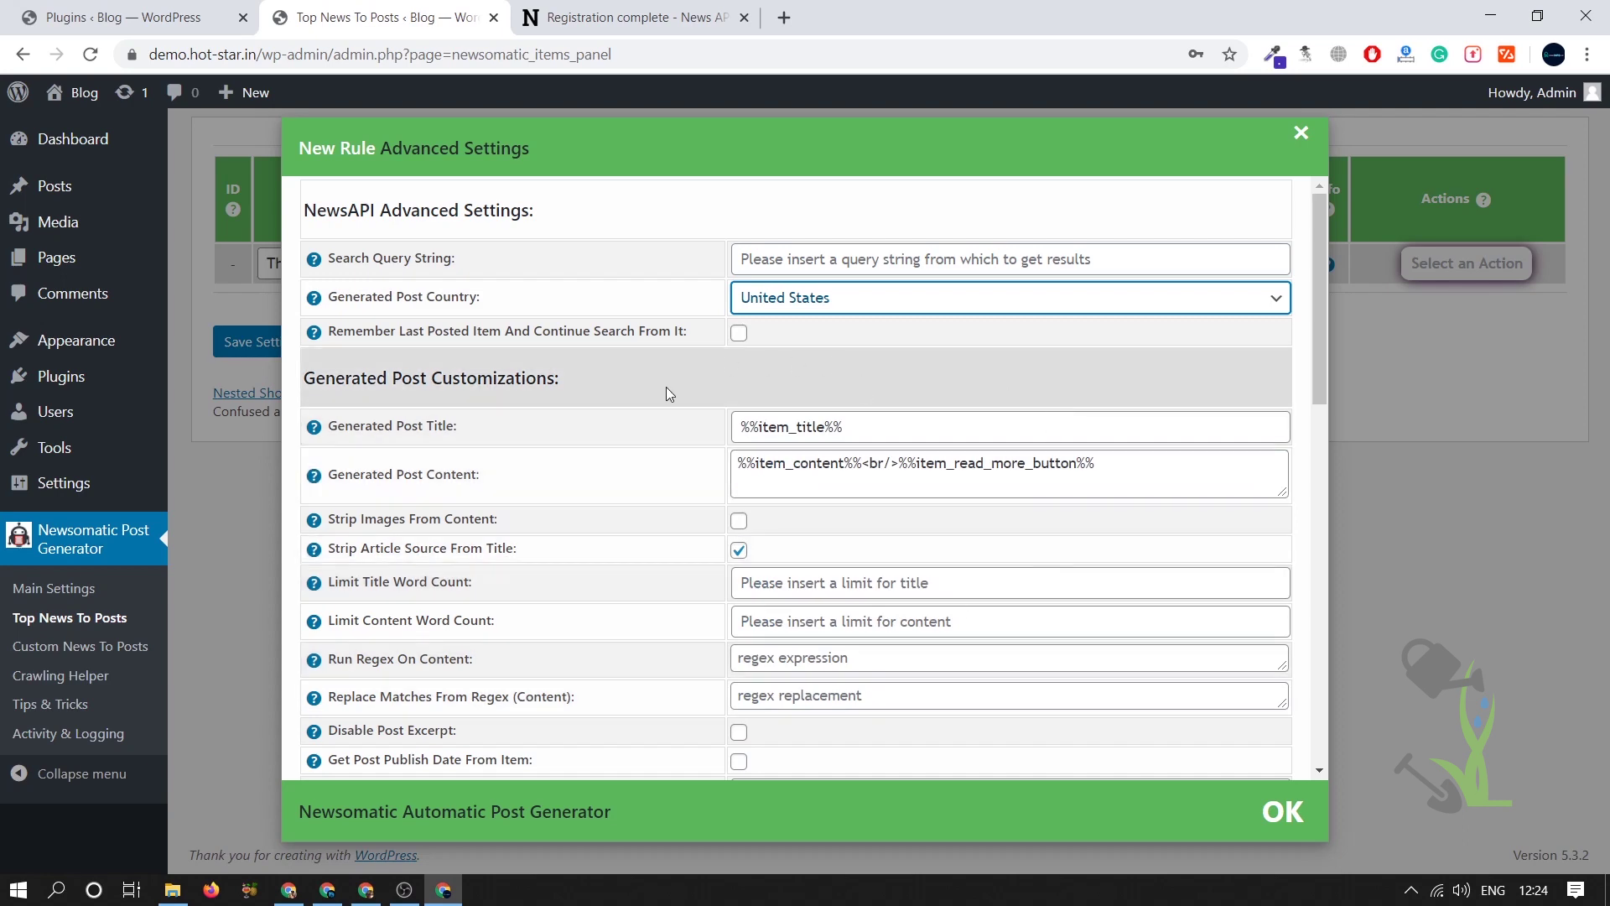
# - Confirm the advanced settings with OK
pyautogui.scroll(-13, 726, 406)
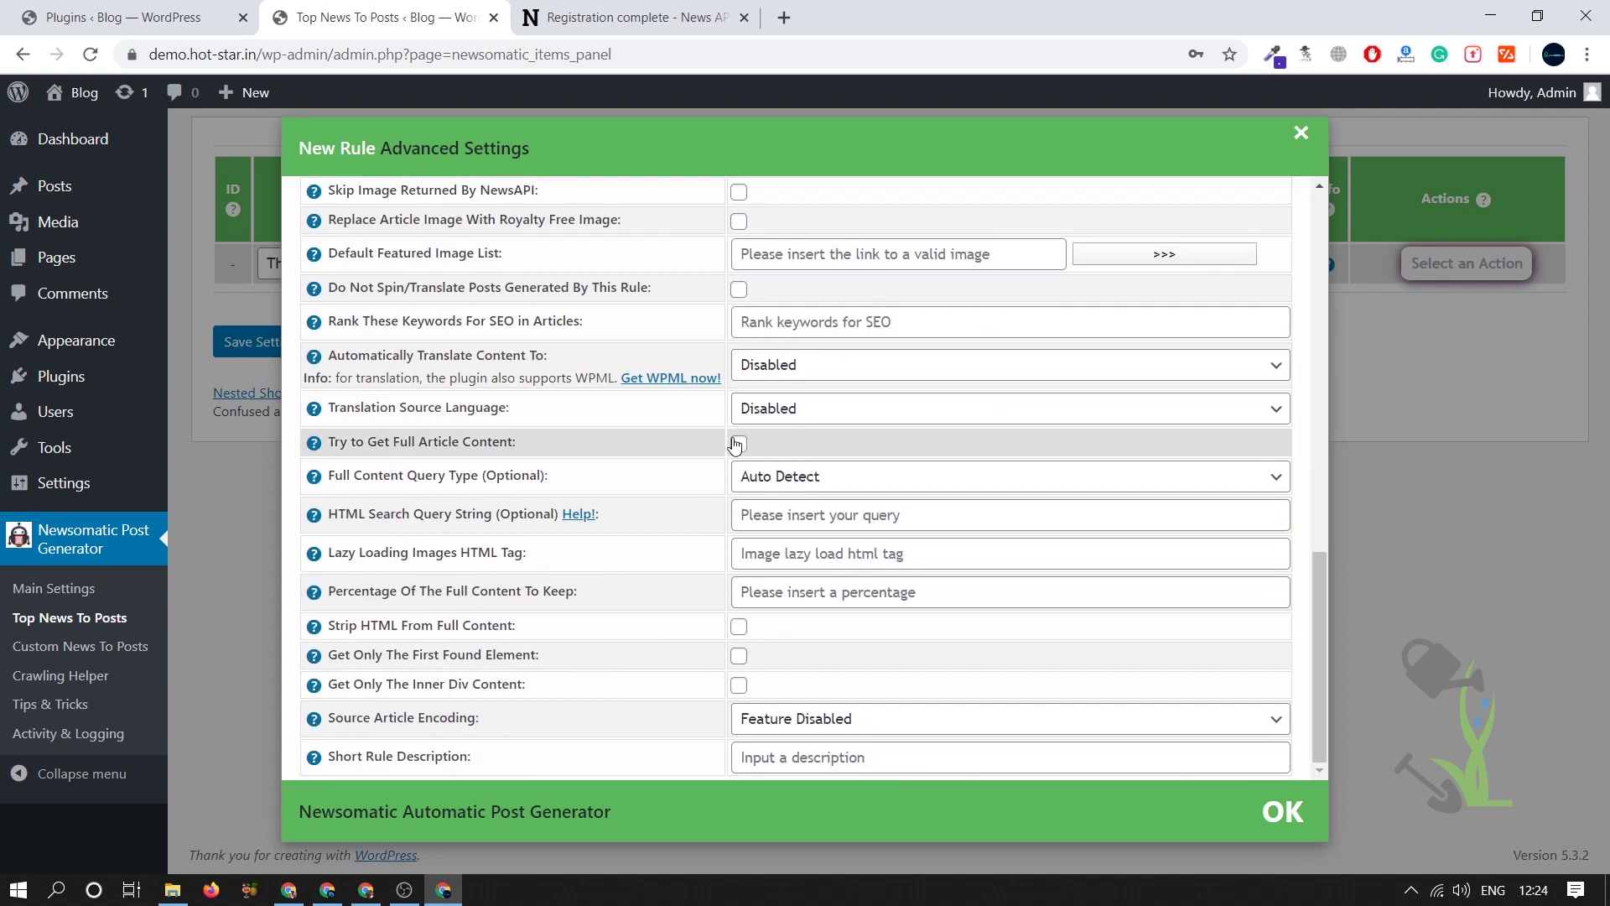
pyautogui.scroll(1, 738, 691)
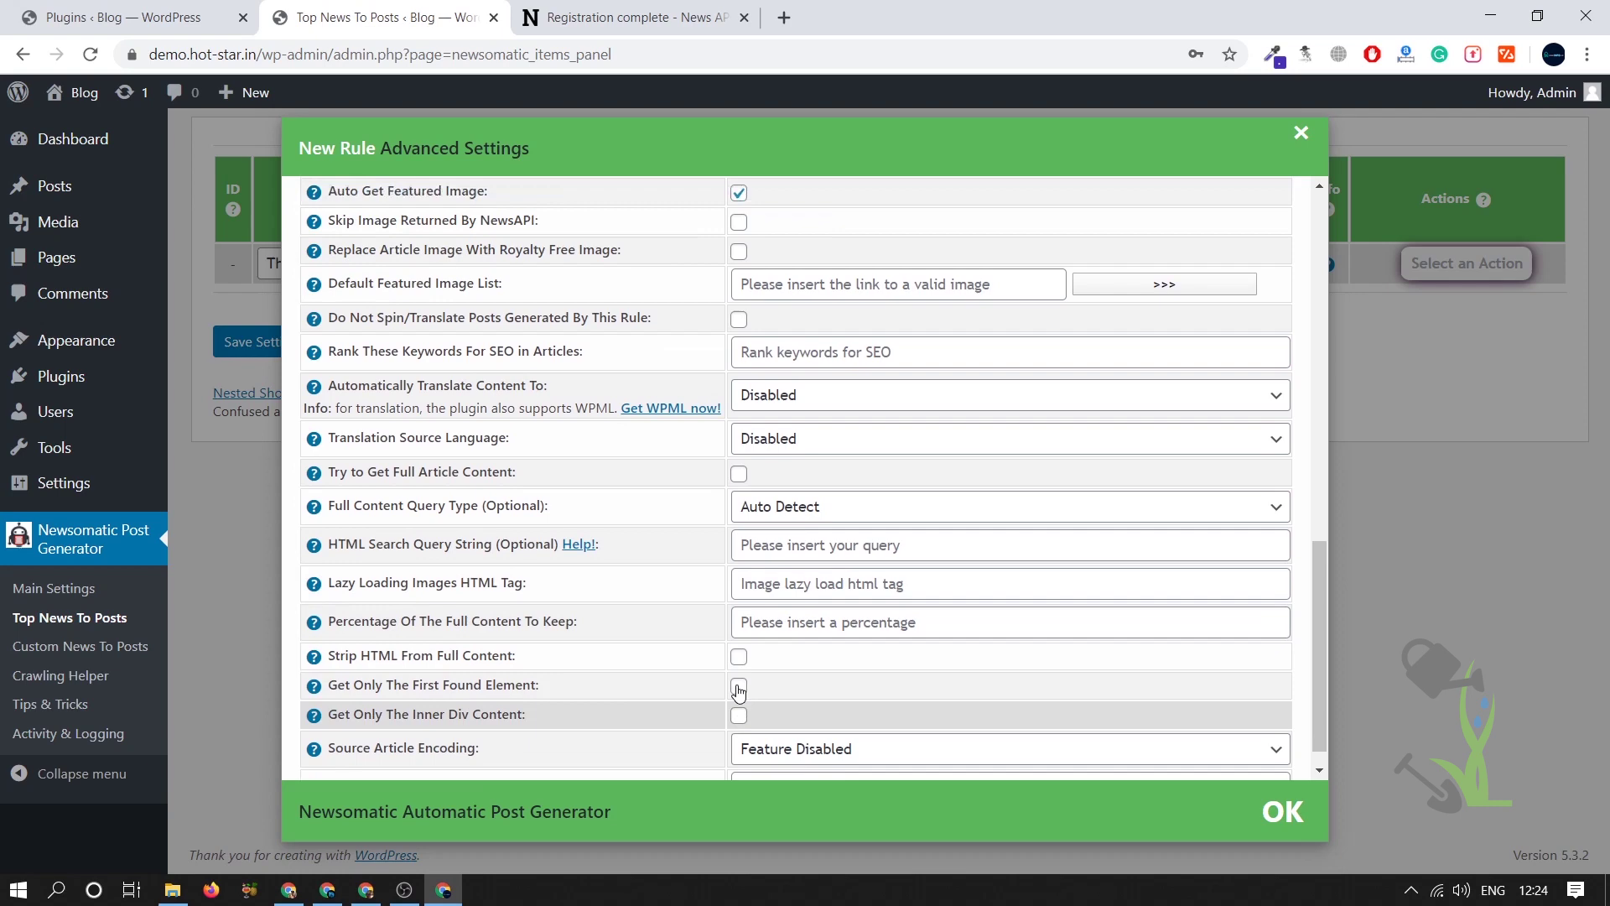
pyautogui.scroll(3, 738, 686)
pyautogui.scroll(-4, 738, 686)
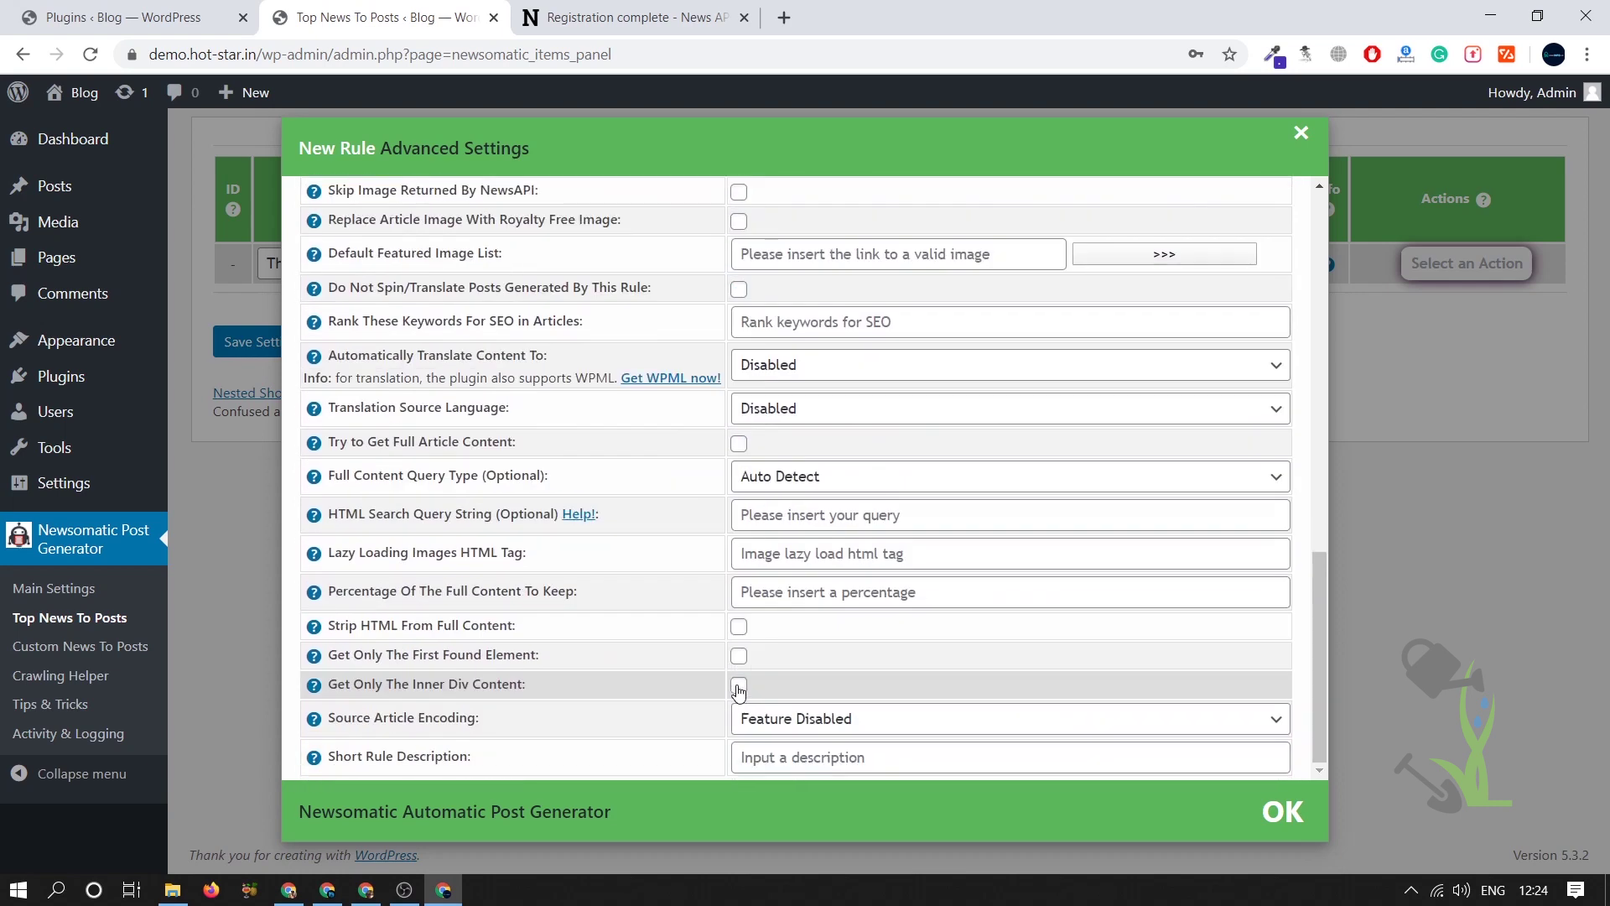
pyautogui.click(1298, 813)
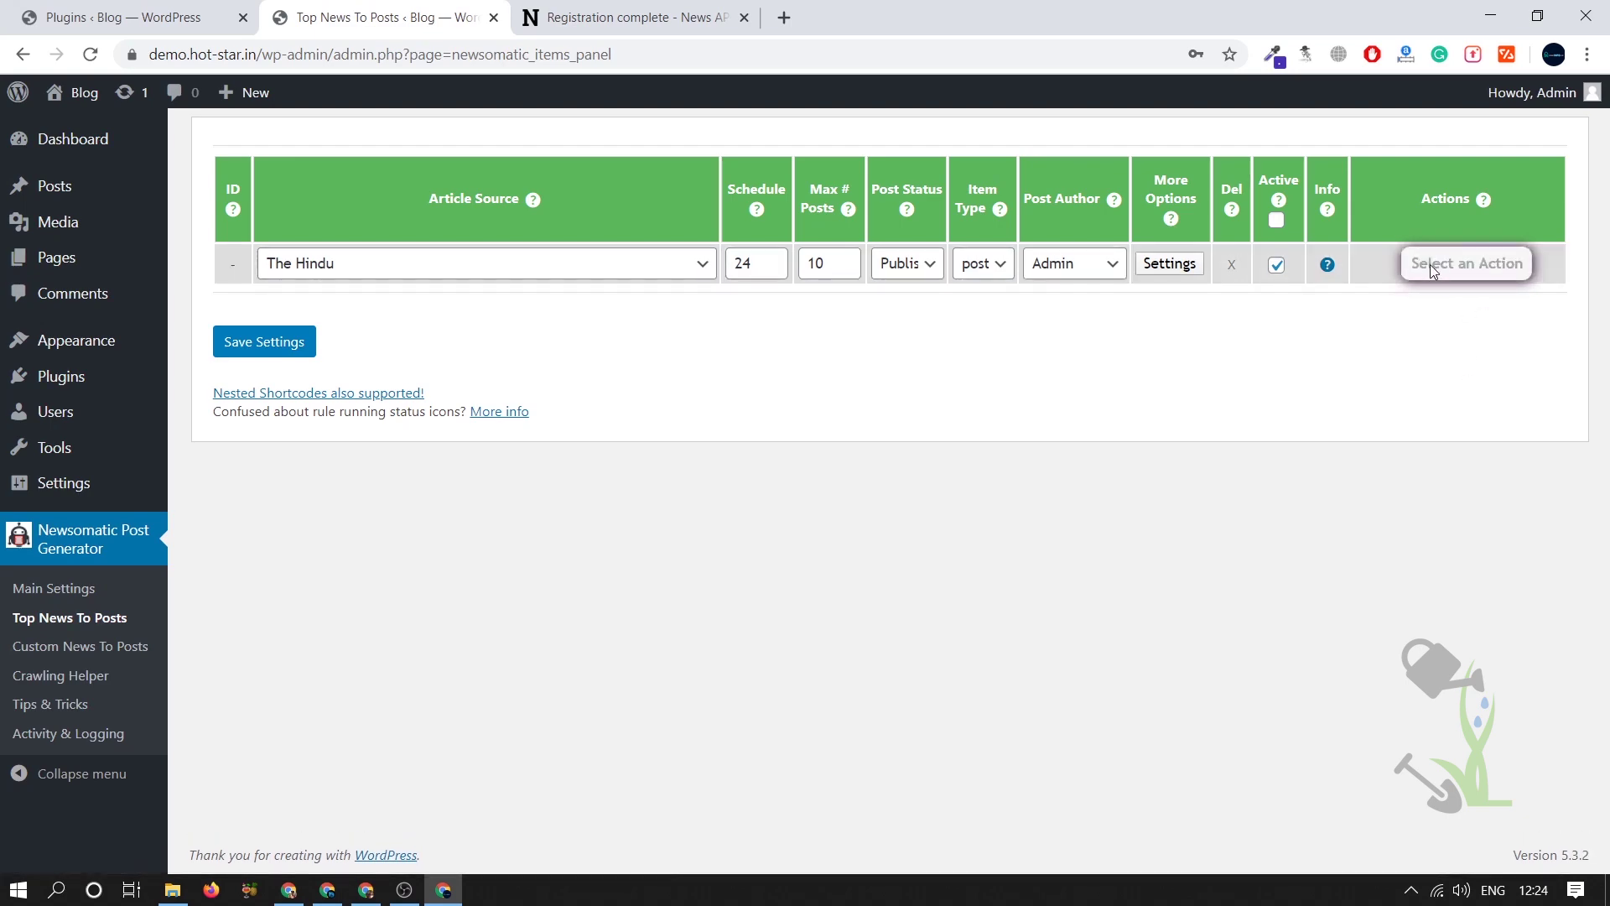
# - Reopen the rule's settings and tick Strip Images and Disable Post Excerpt
pyautogui.click(1139, 270)
pyautogui.scroll(15, 844, 521)
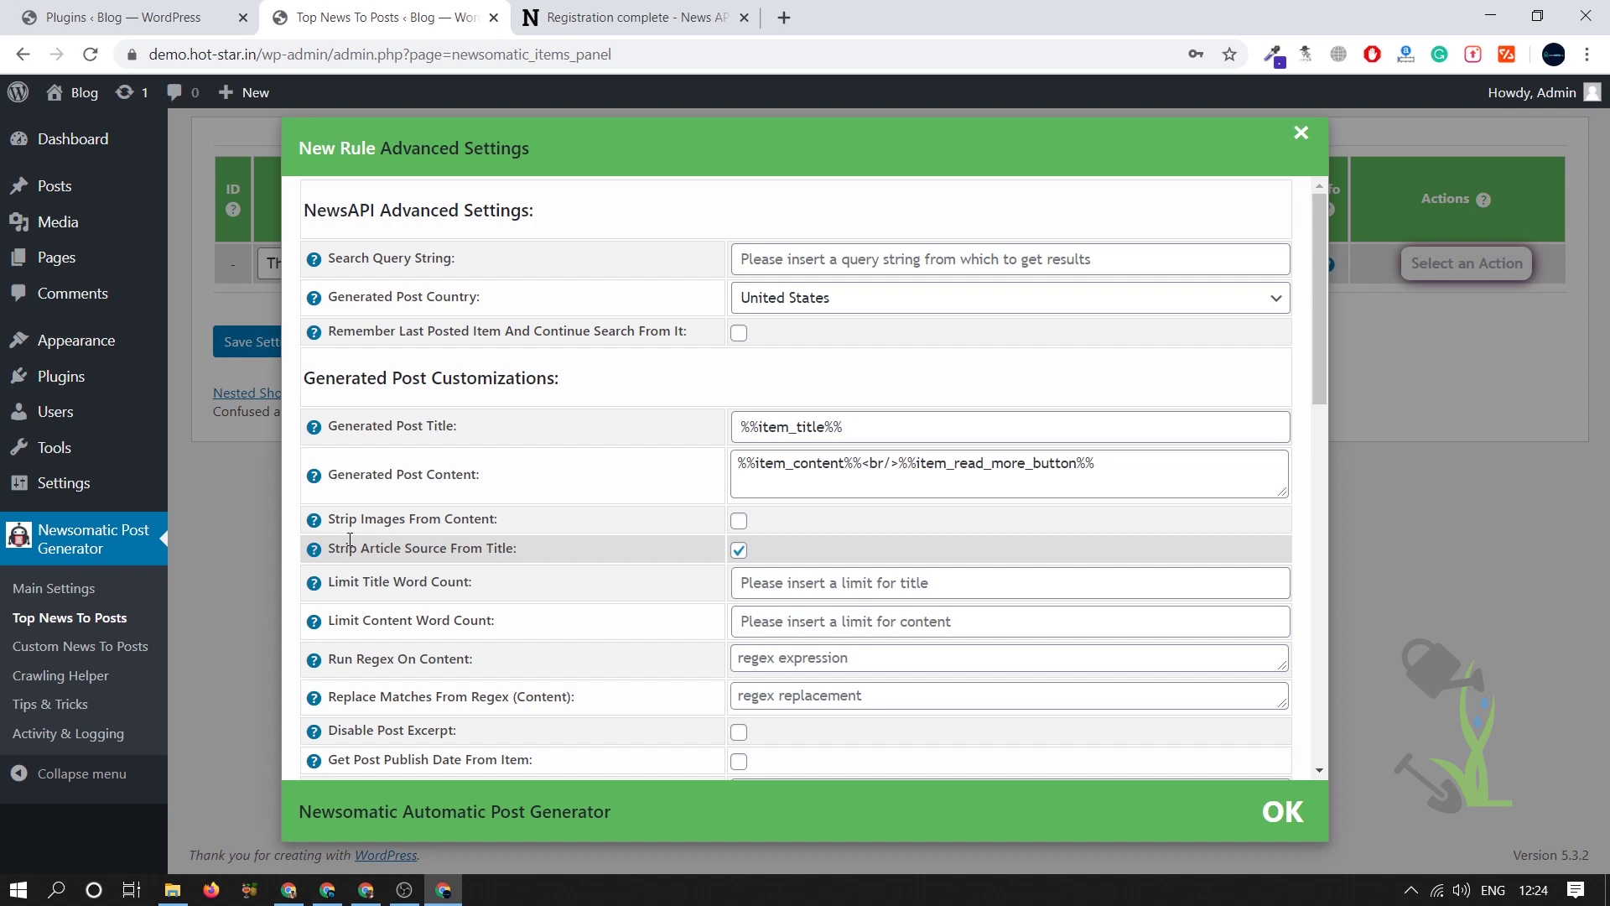
pyautogui.click(740, 522)
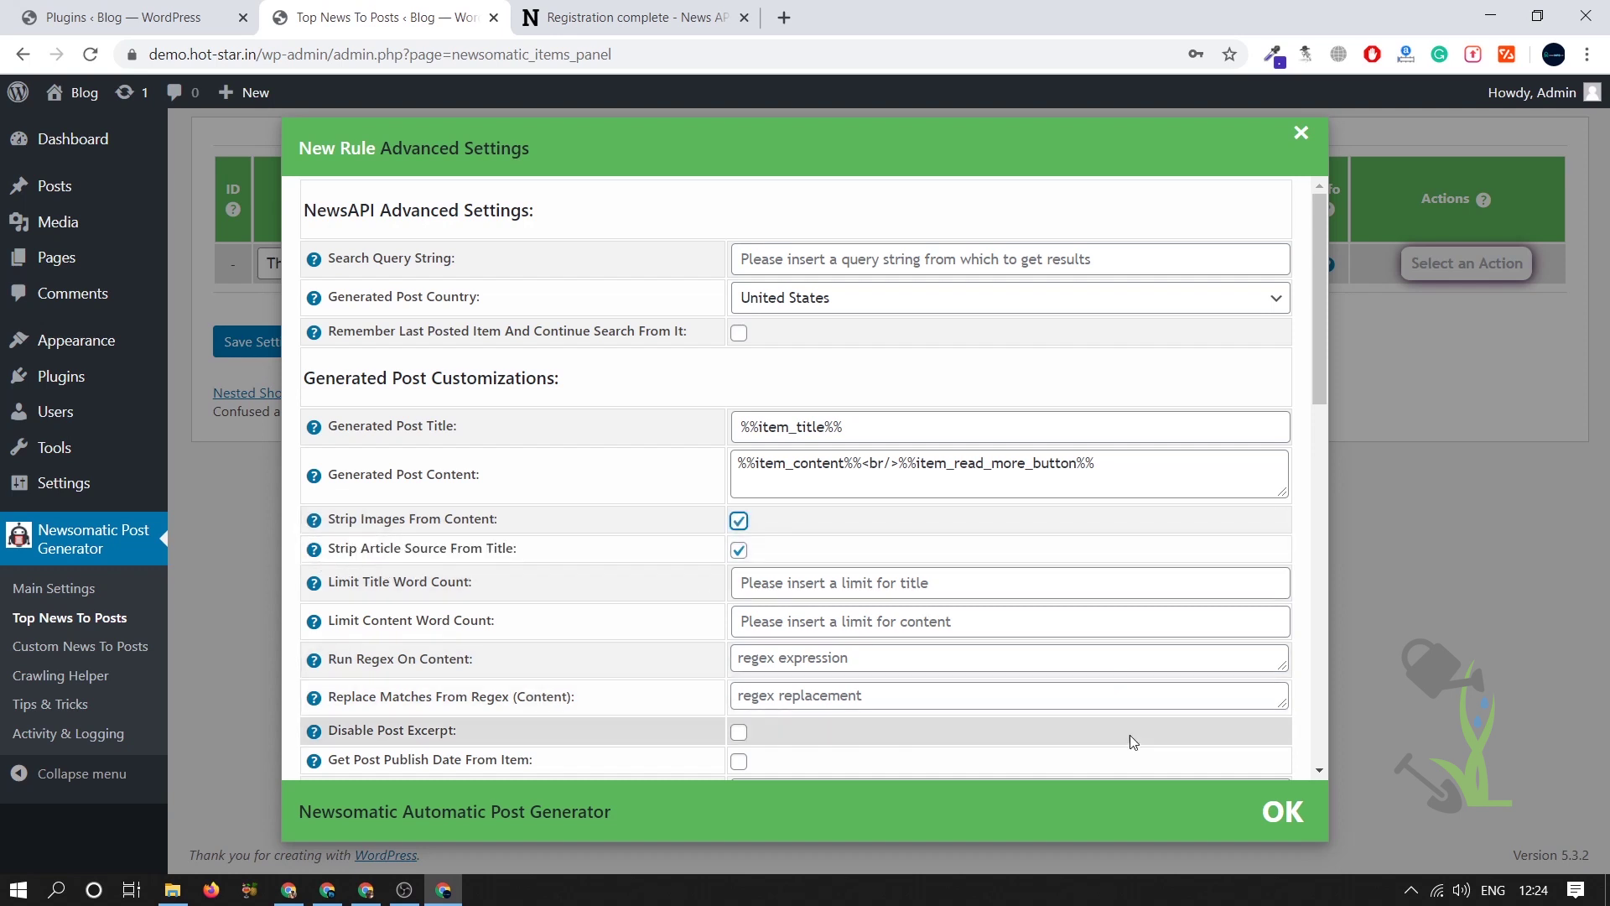
pyautogui.scroll(-1, 738, 570)
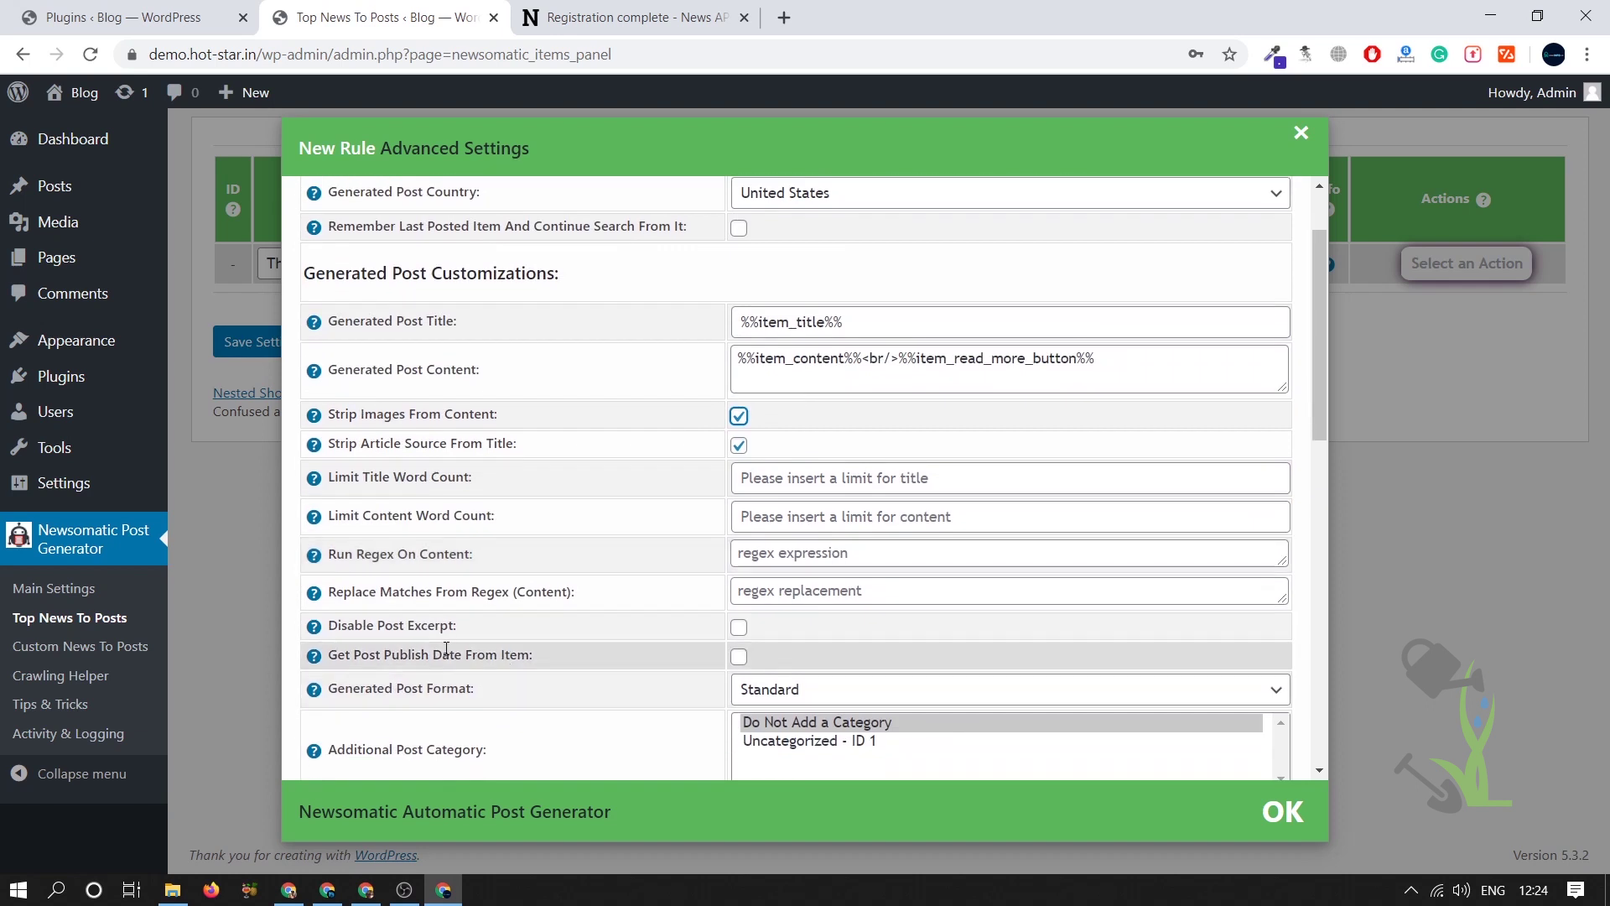
pyautogui.click(740, 629)
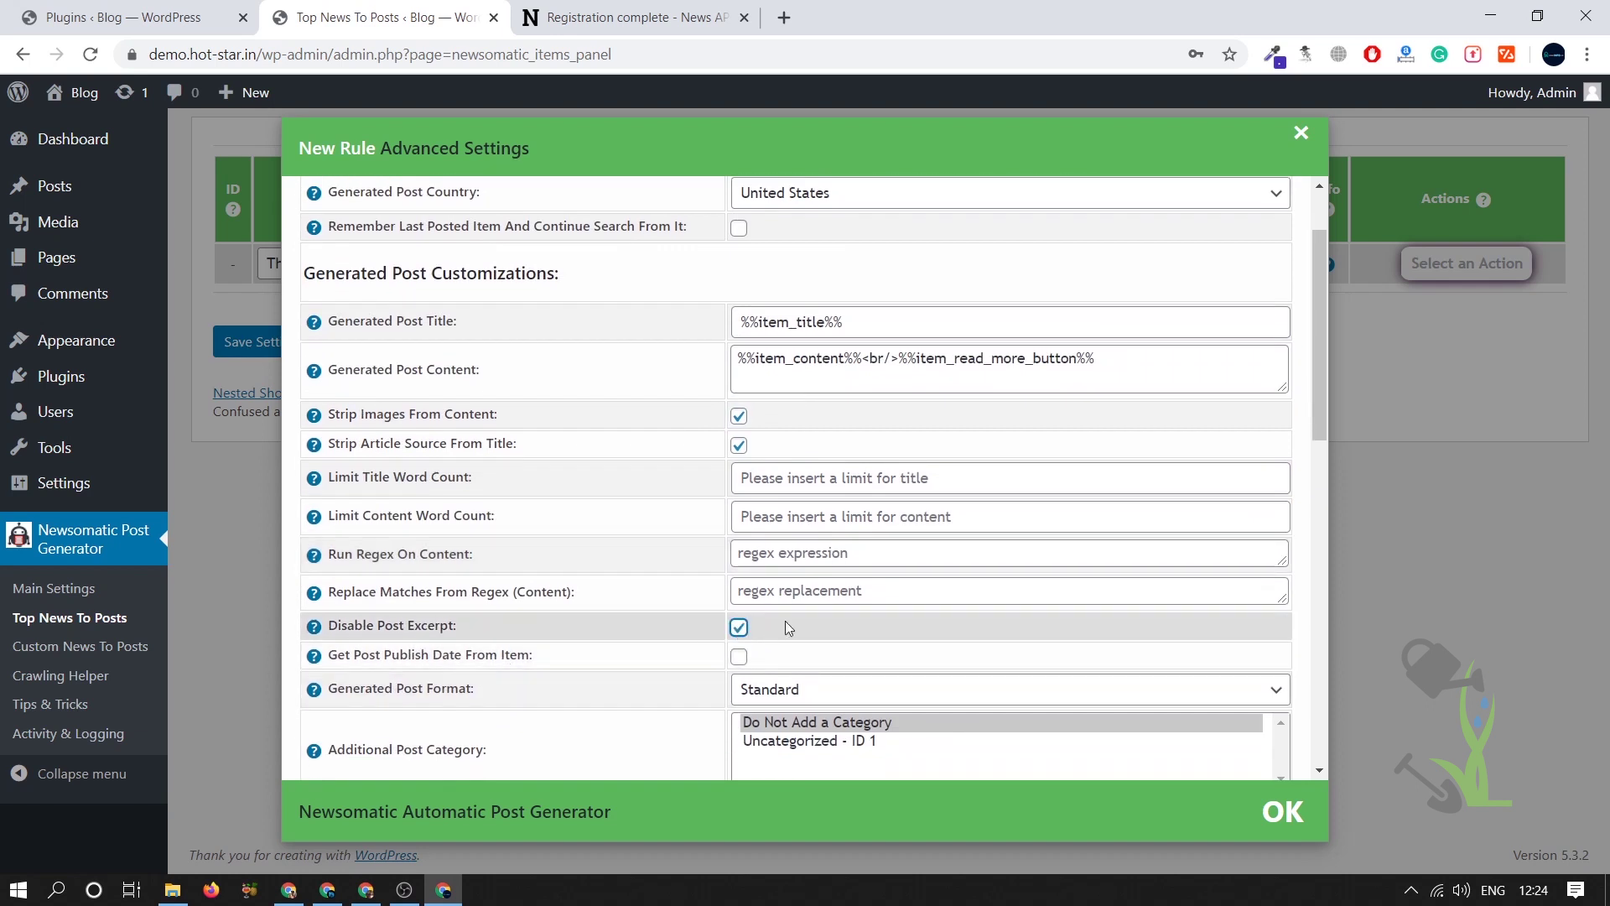
pyautogui.scroll(-2, 822, 608)
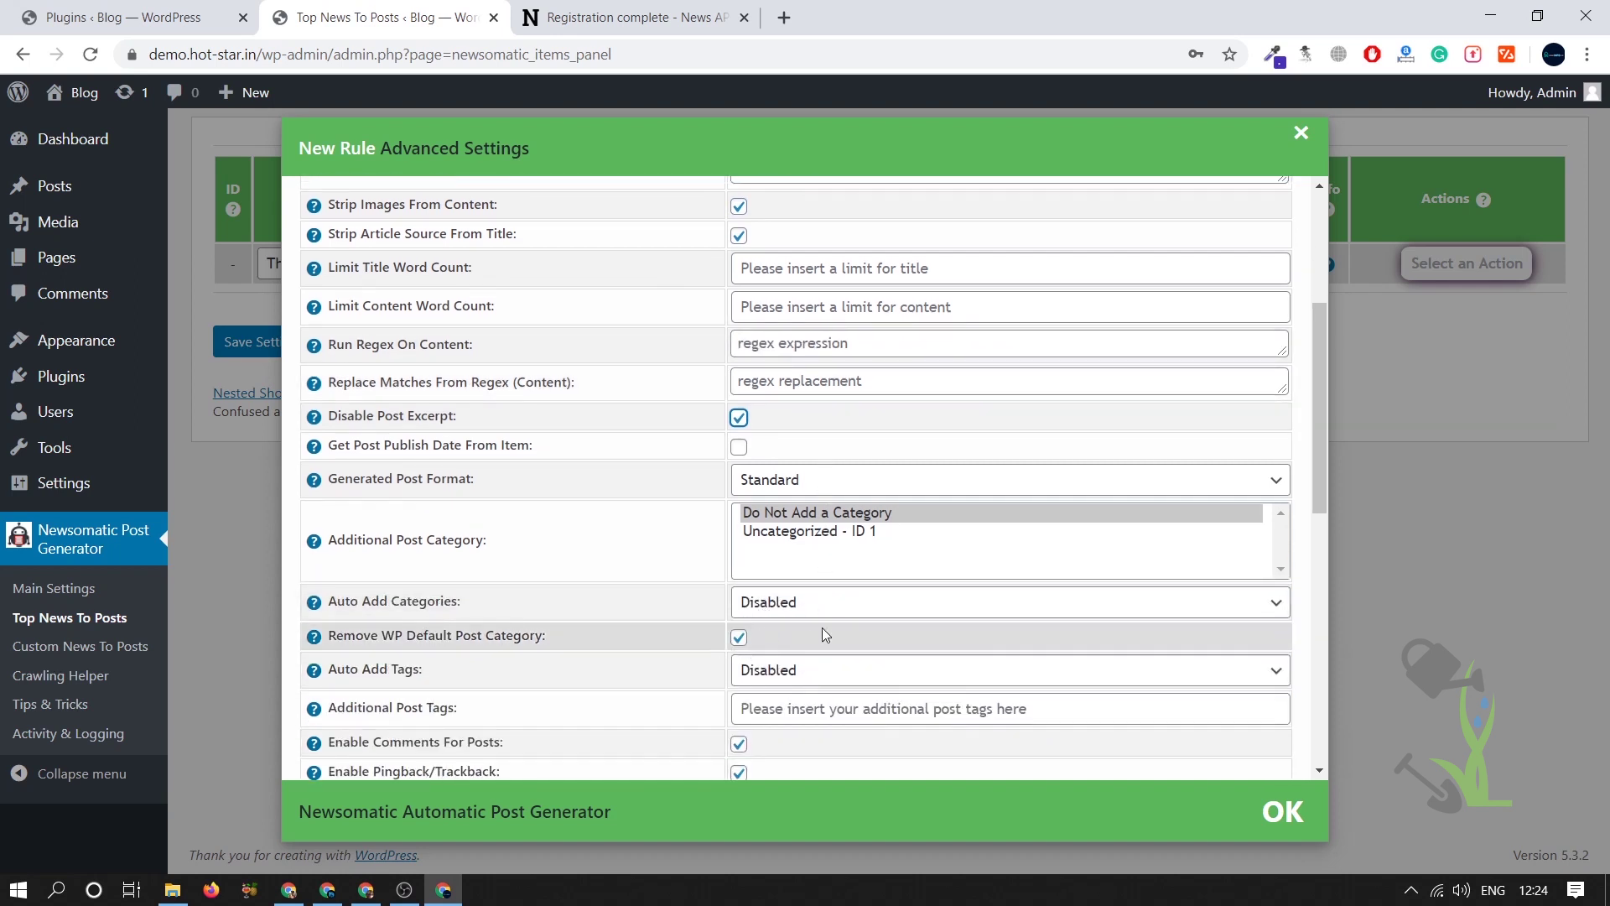
pyautogui.scroll(-1, 717, 641)
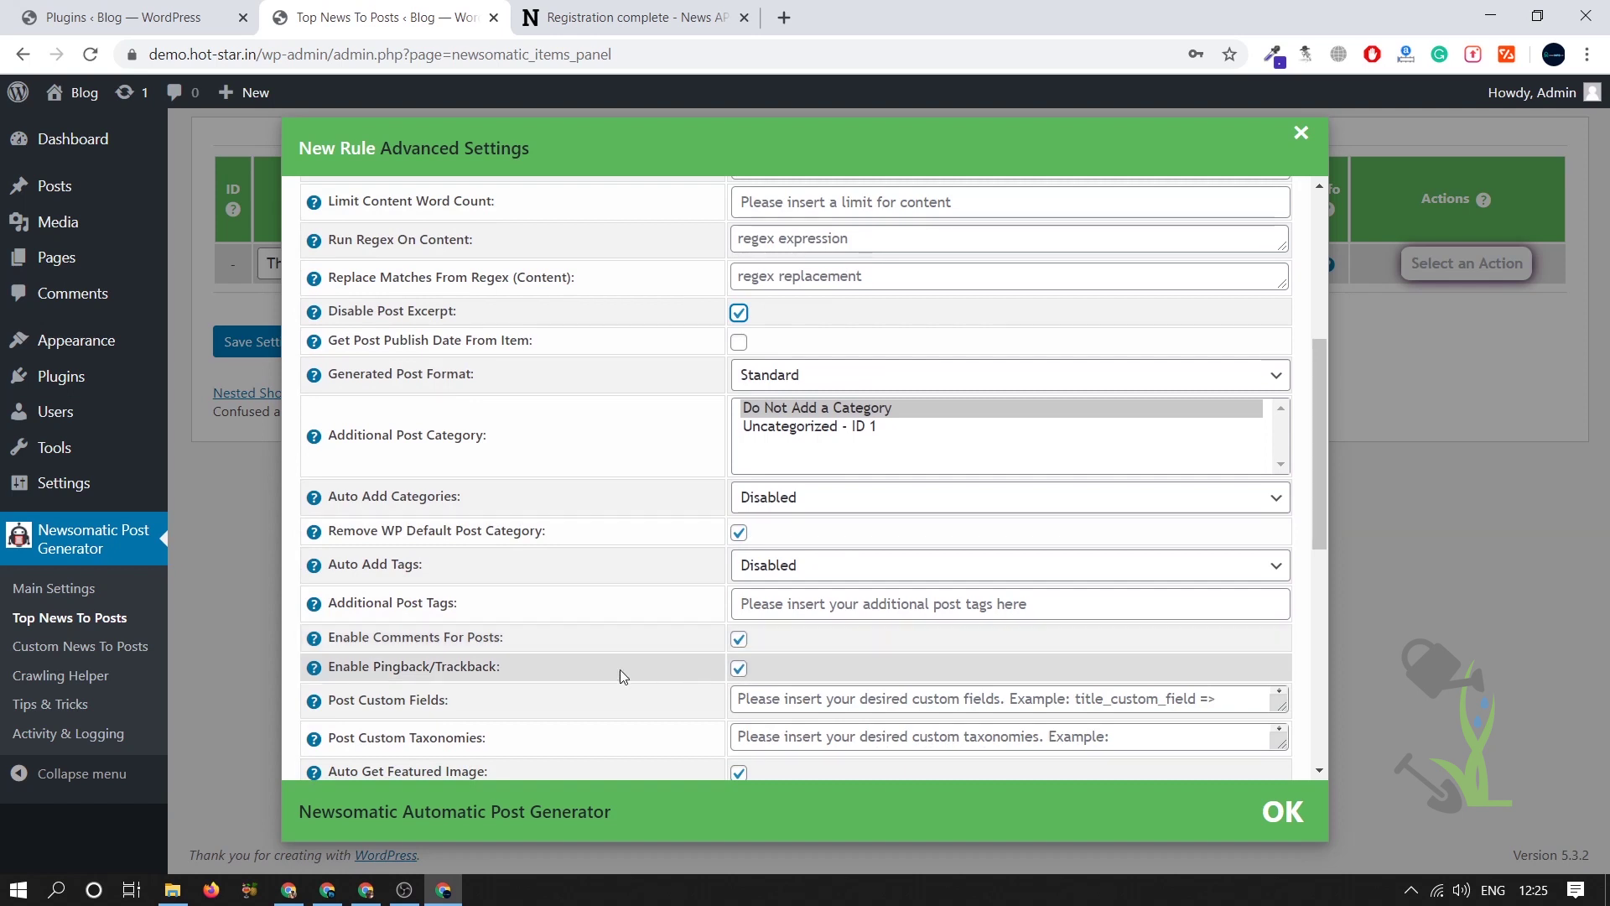
pyautogui.scroll(-1, 621, 676)
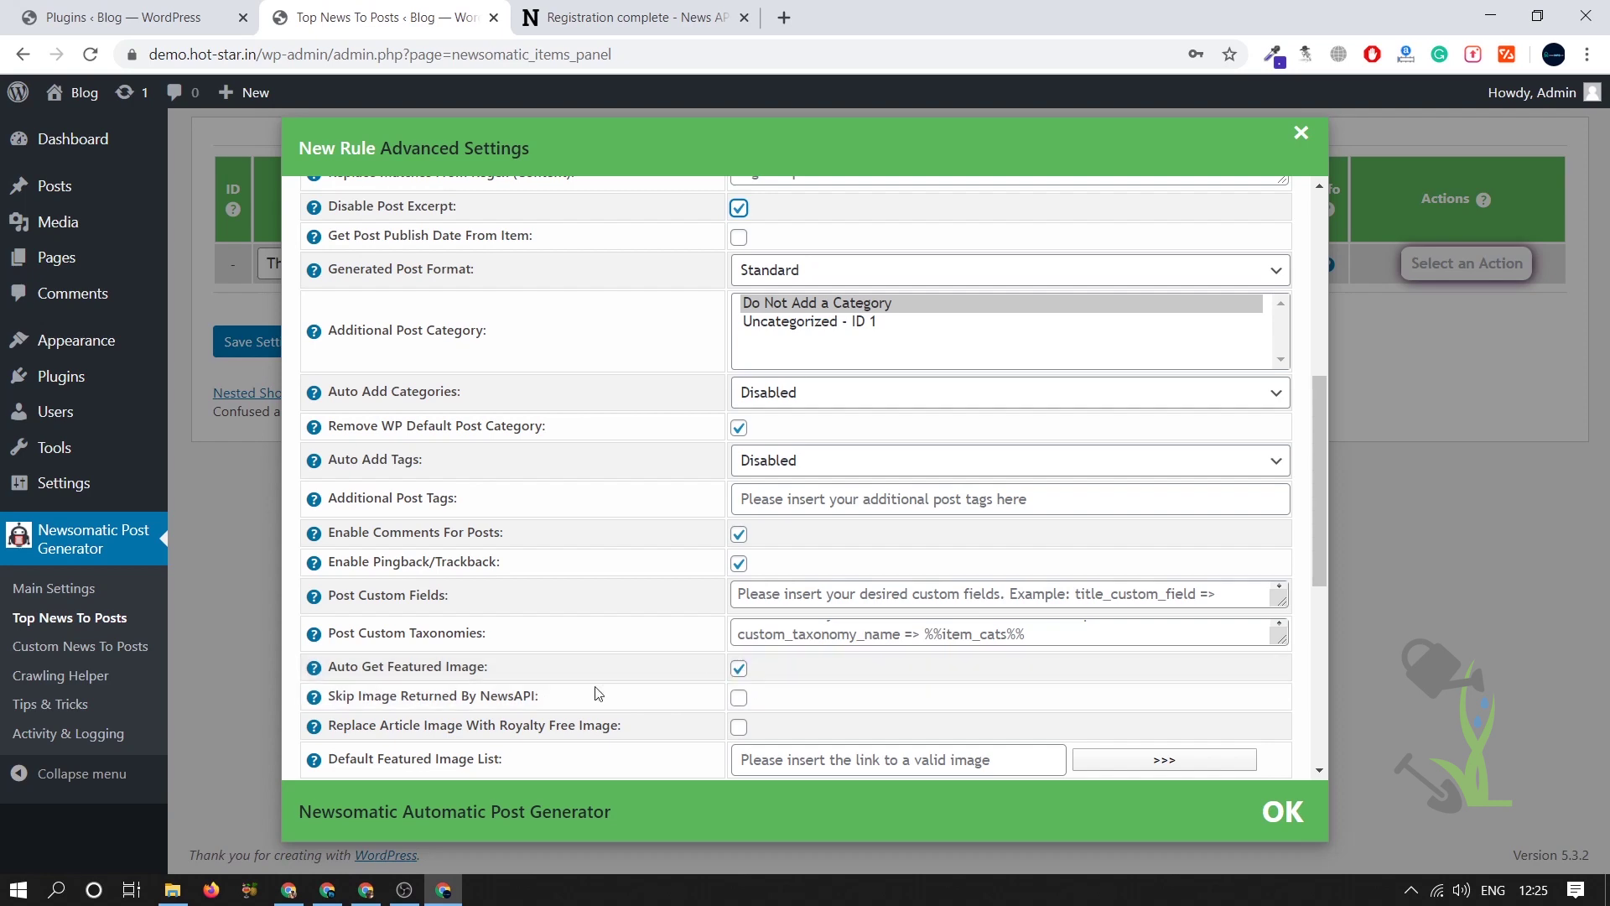
pyautogui.scroll(-2, 809, 671)
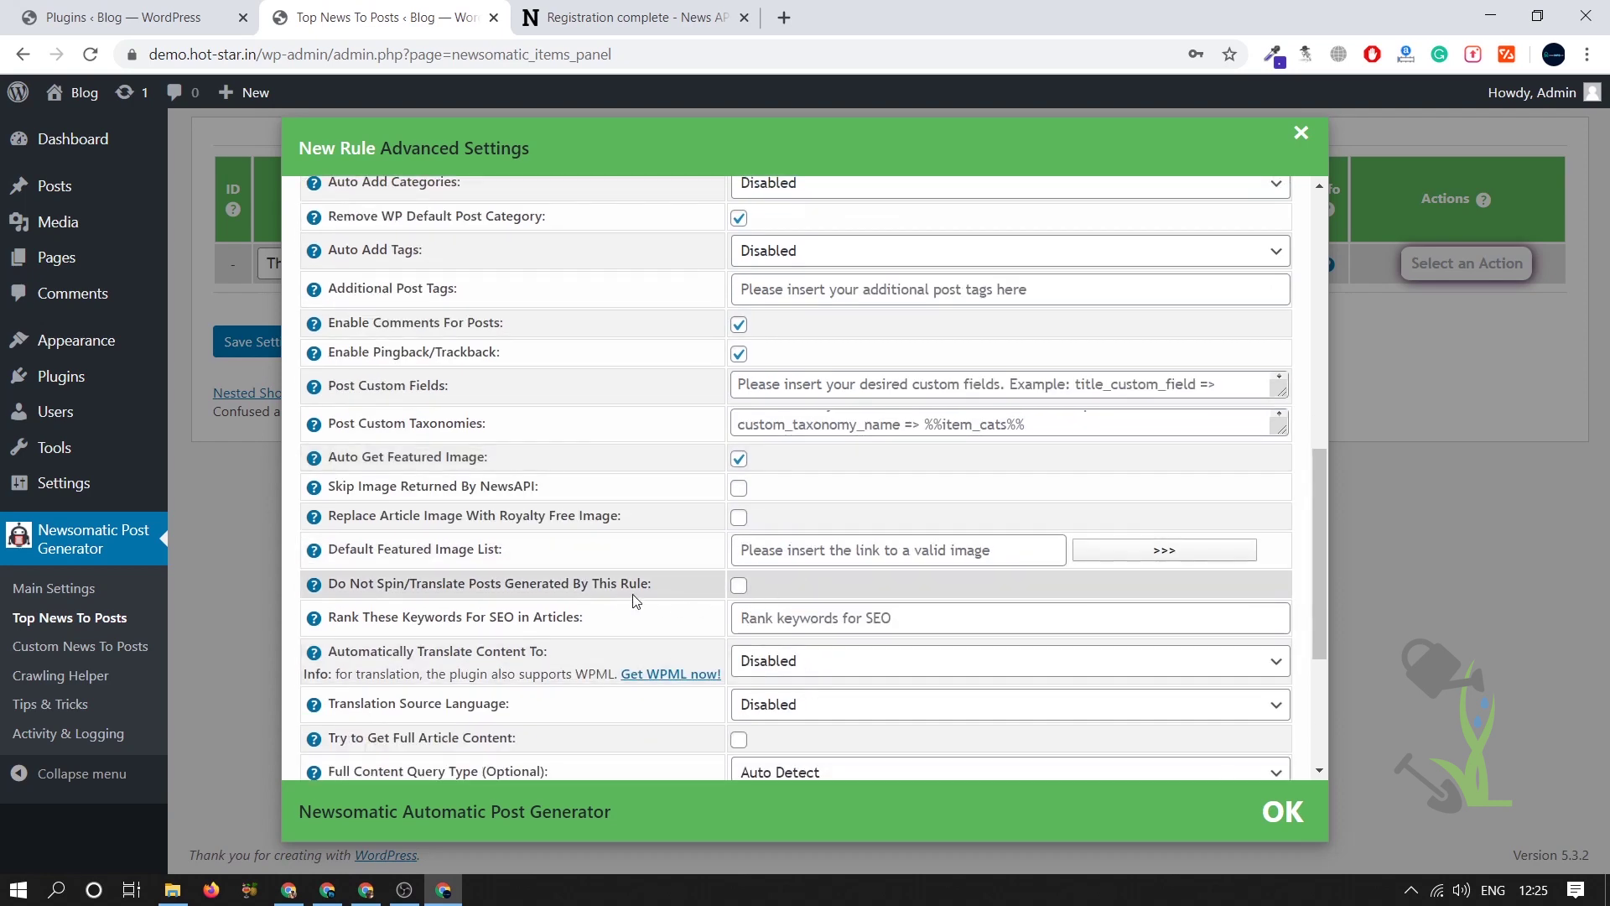
pyautogui.scroll(-1, 635, 601)
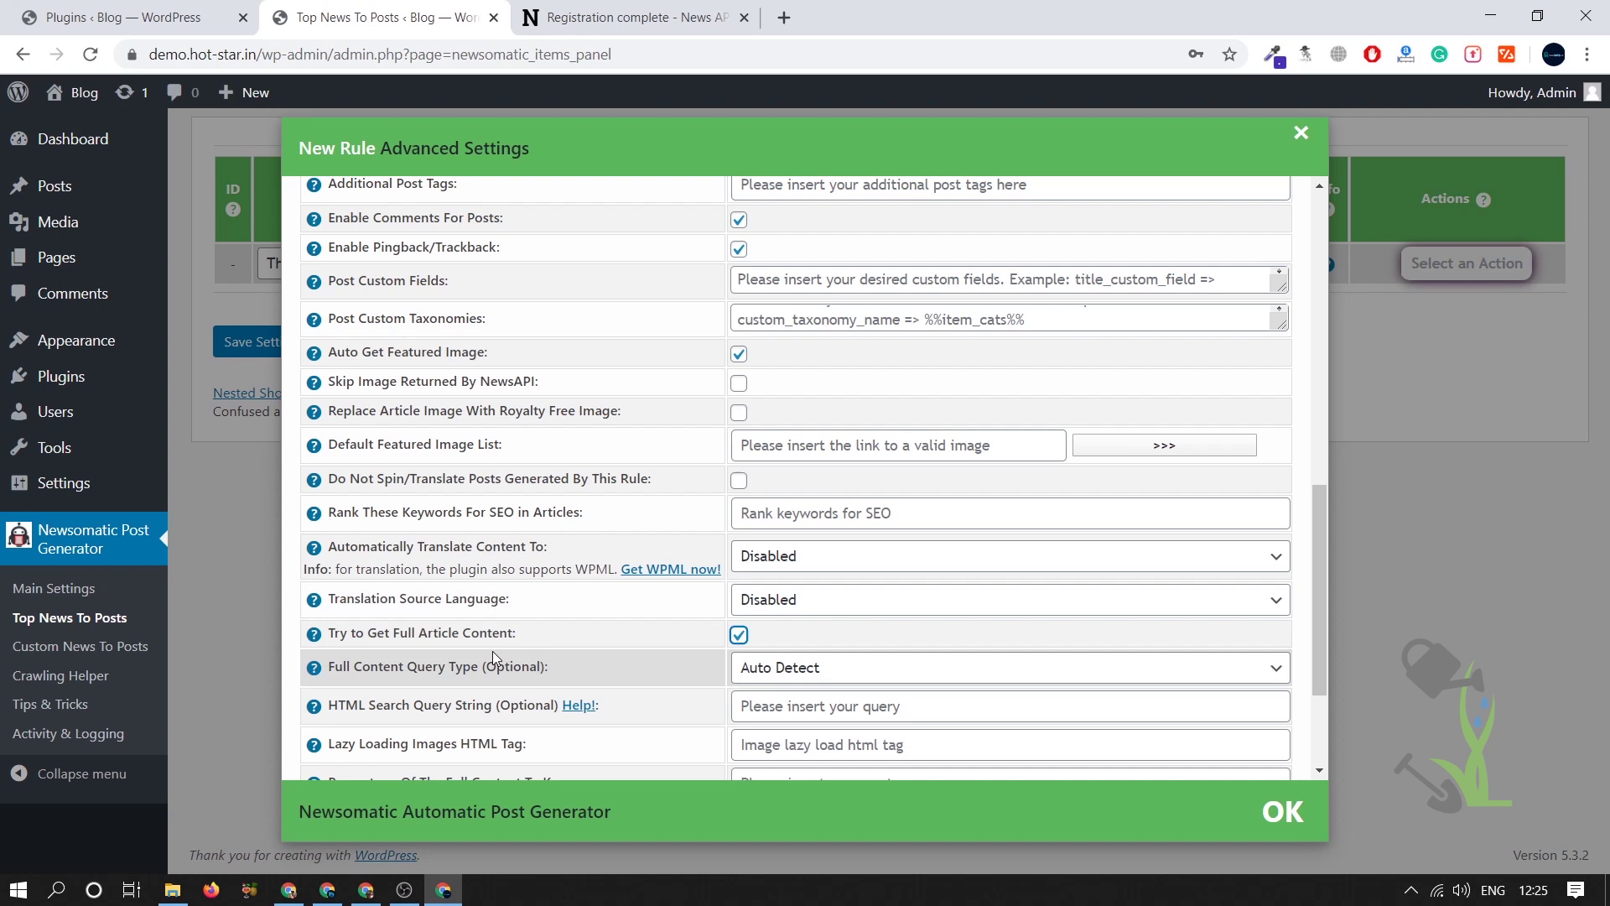
pyautogui.scroll(-1, 762, 654)
pyautogui.scroll(-1, 762, 654)
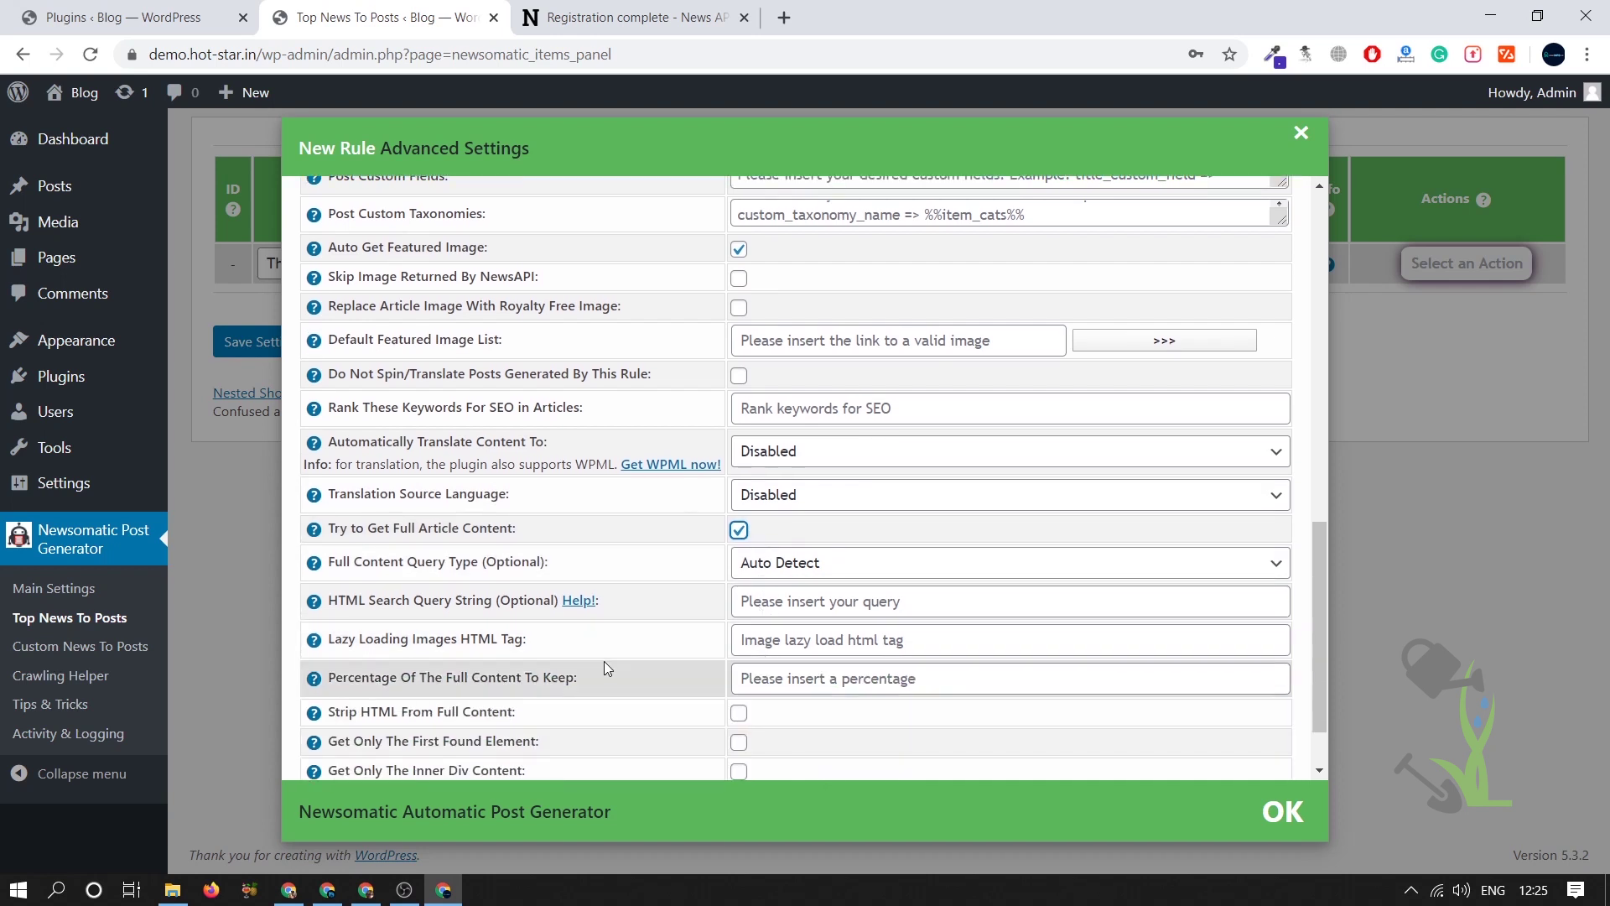
pyautogui.scroll(-1, 782, 625)
pyautogui.scroll(-1, 781, 625)
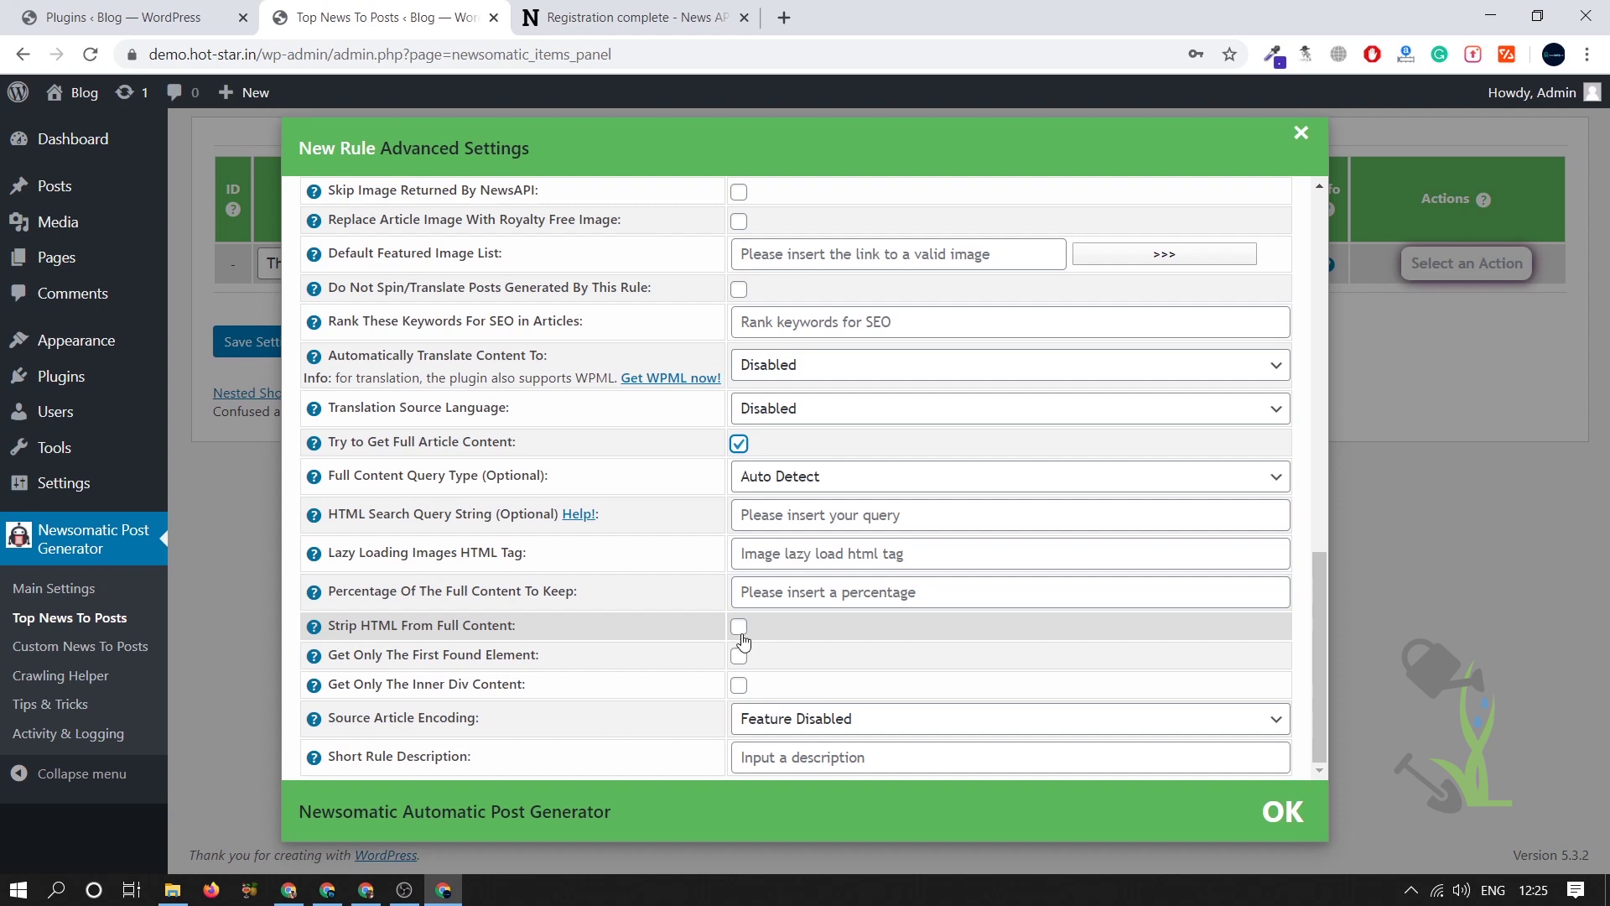
# - Save The Hindu rule and run it immediately with Run This Rule Now
pyautogui.click(1283, 811)
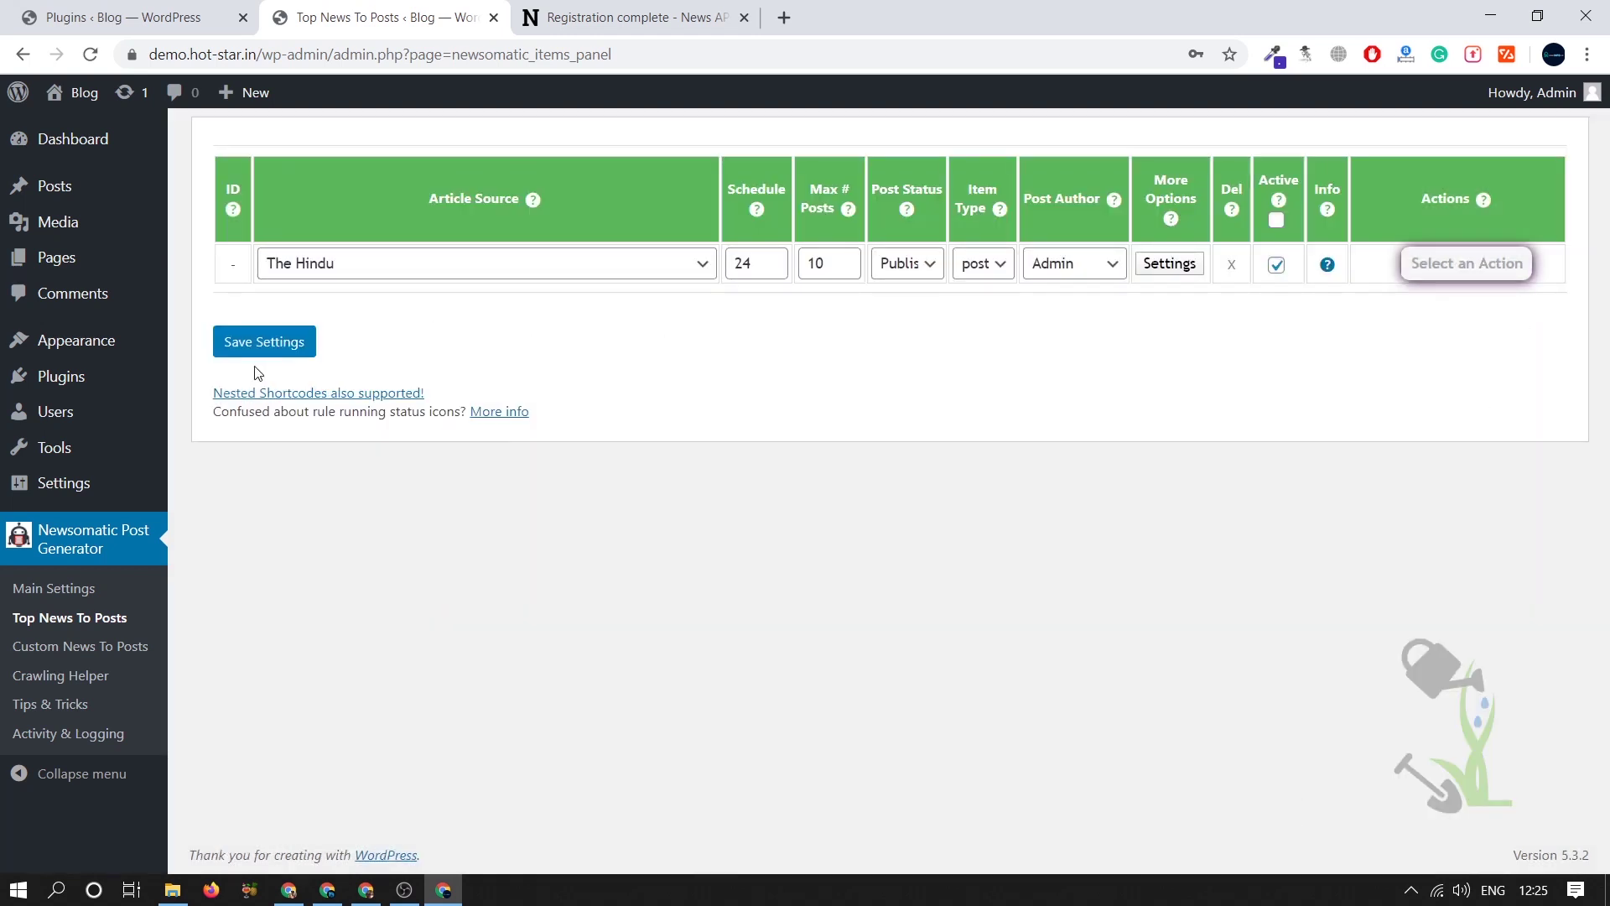
pyautogui.click(260, 344)
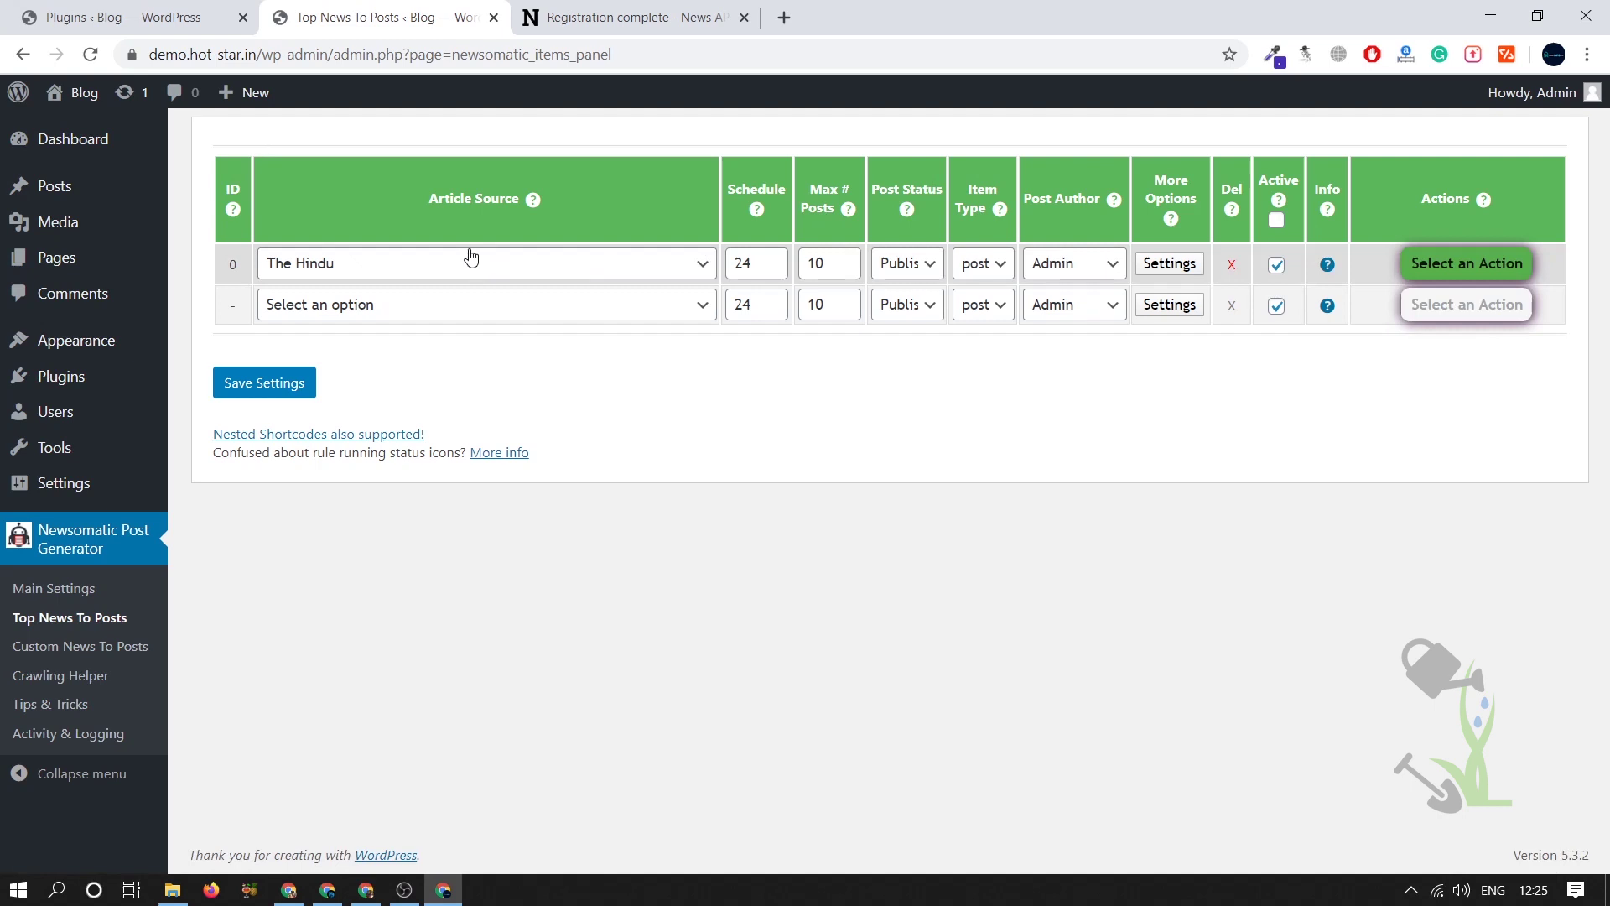
pyautogui.click(1466, 265)
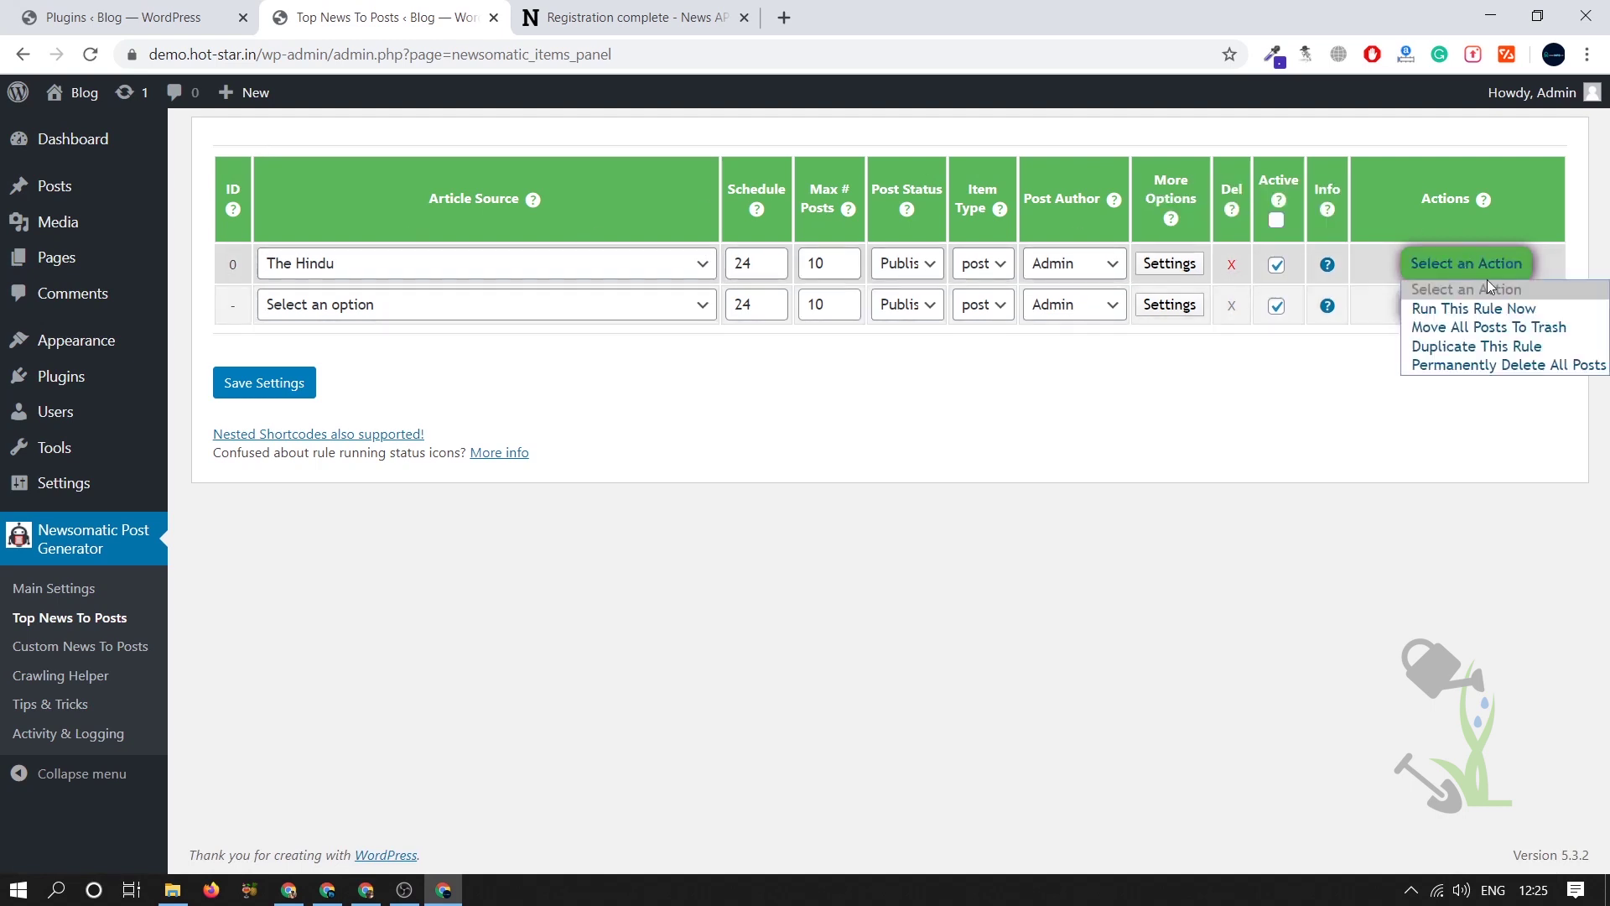
pyautogui.click(1460, 309)
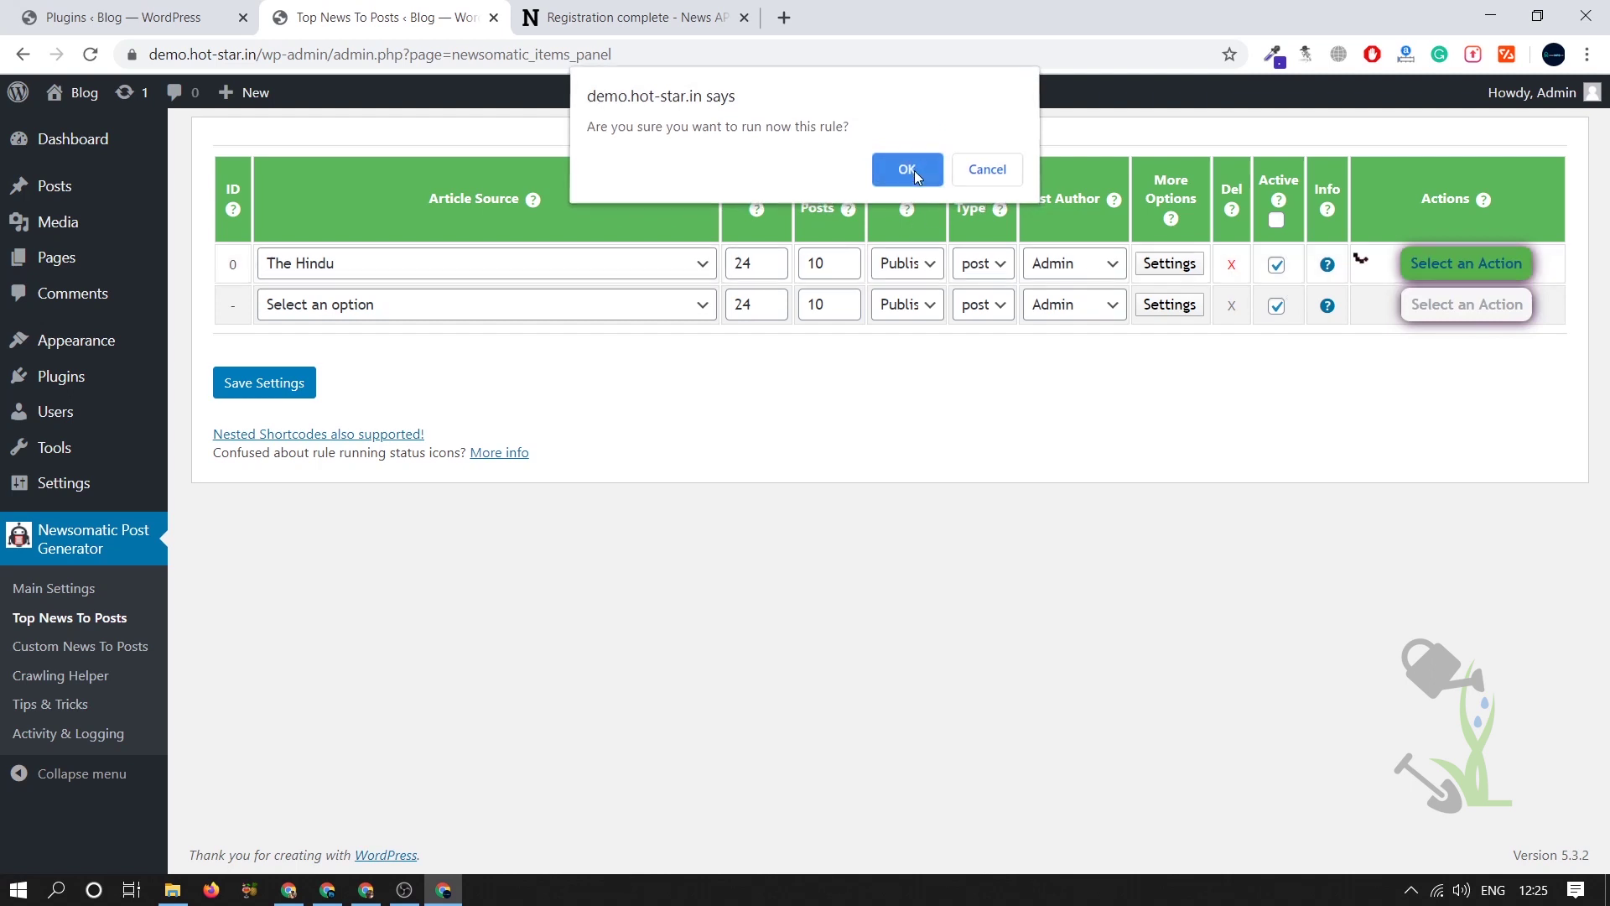
pyautogui.click(909, 172)
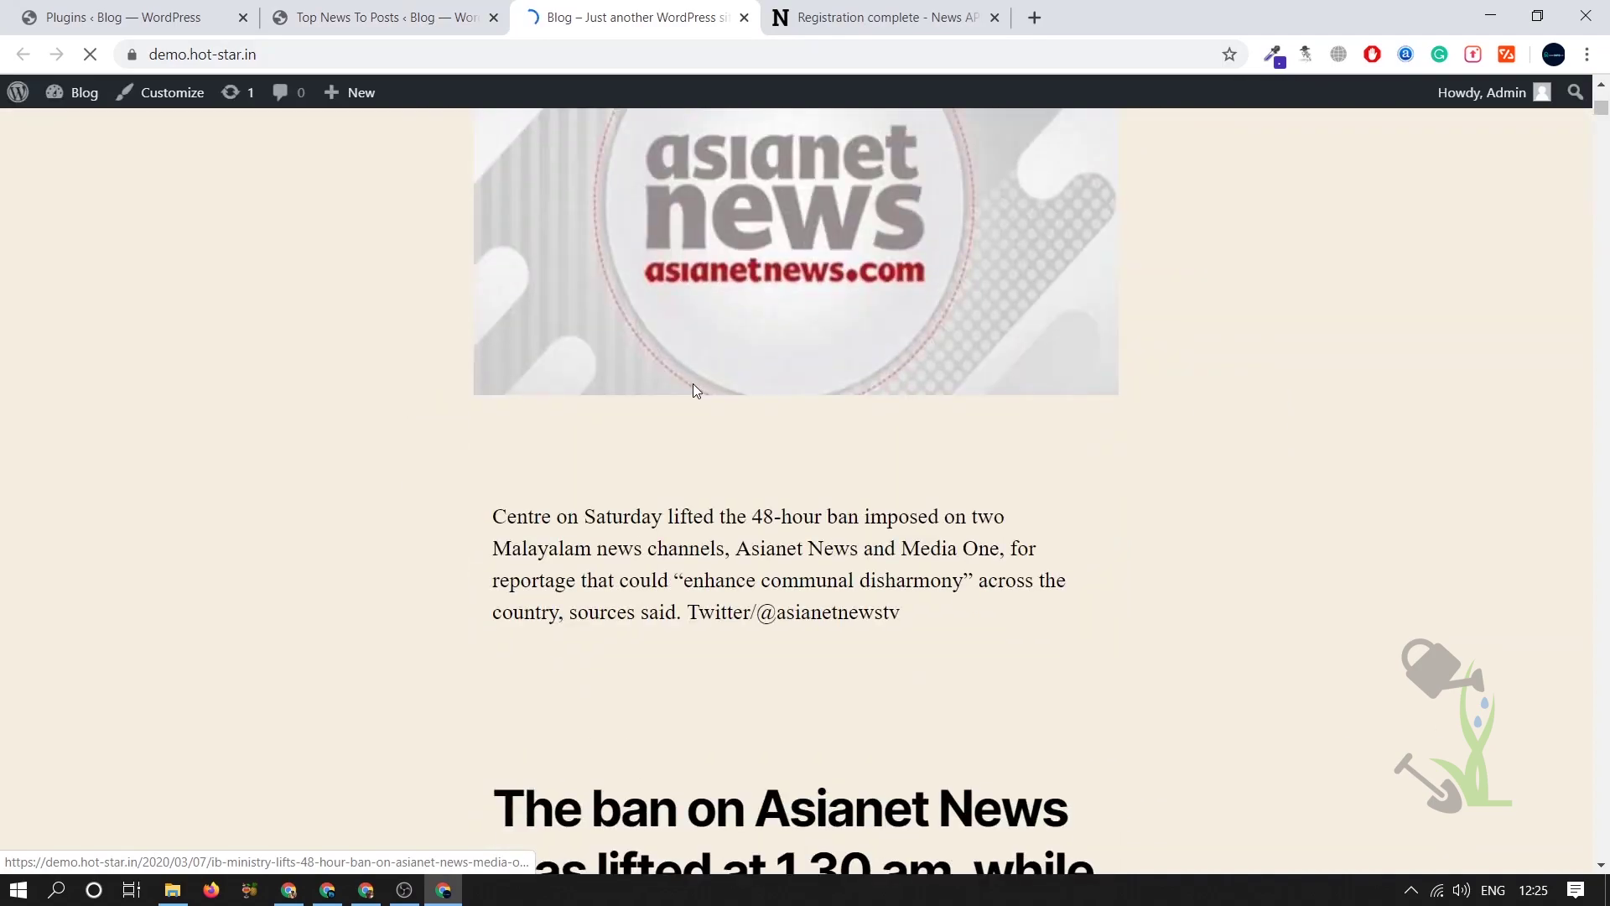
# - Scroll through the imported Hindu articles on the blog front page
pyautogui.scroll(-15, 692, 384)
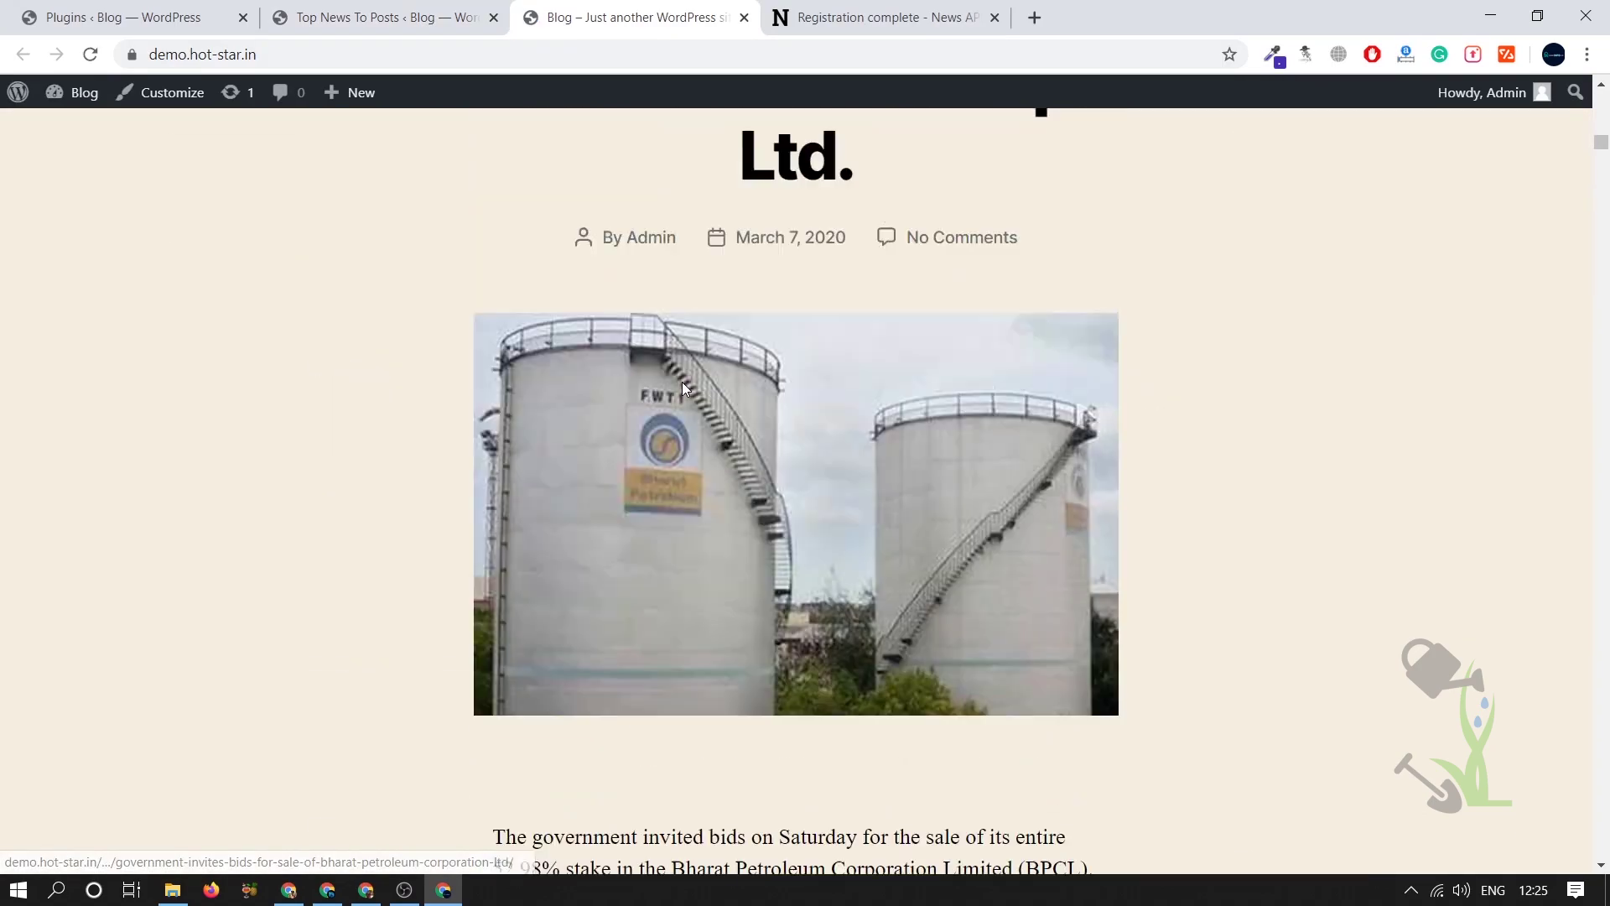
pyautogui.scroll(4, 682, 385)
pyautogui.scroll(-20, 1042, 389)
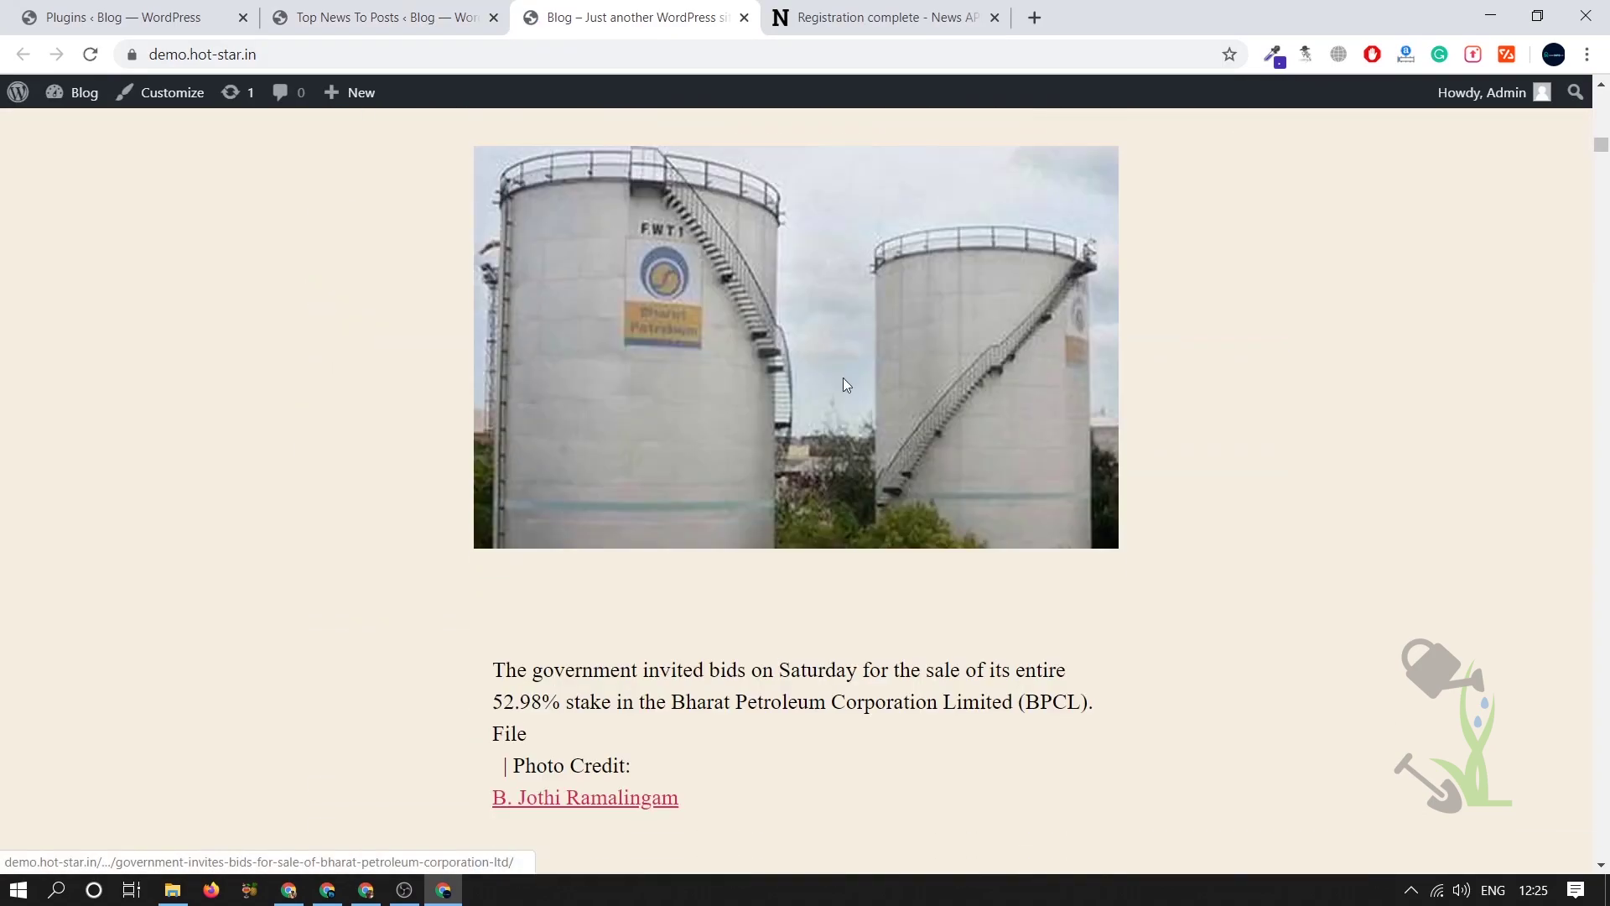
pyautogui.scroll(-20, 615, 366)
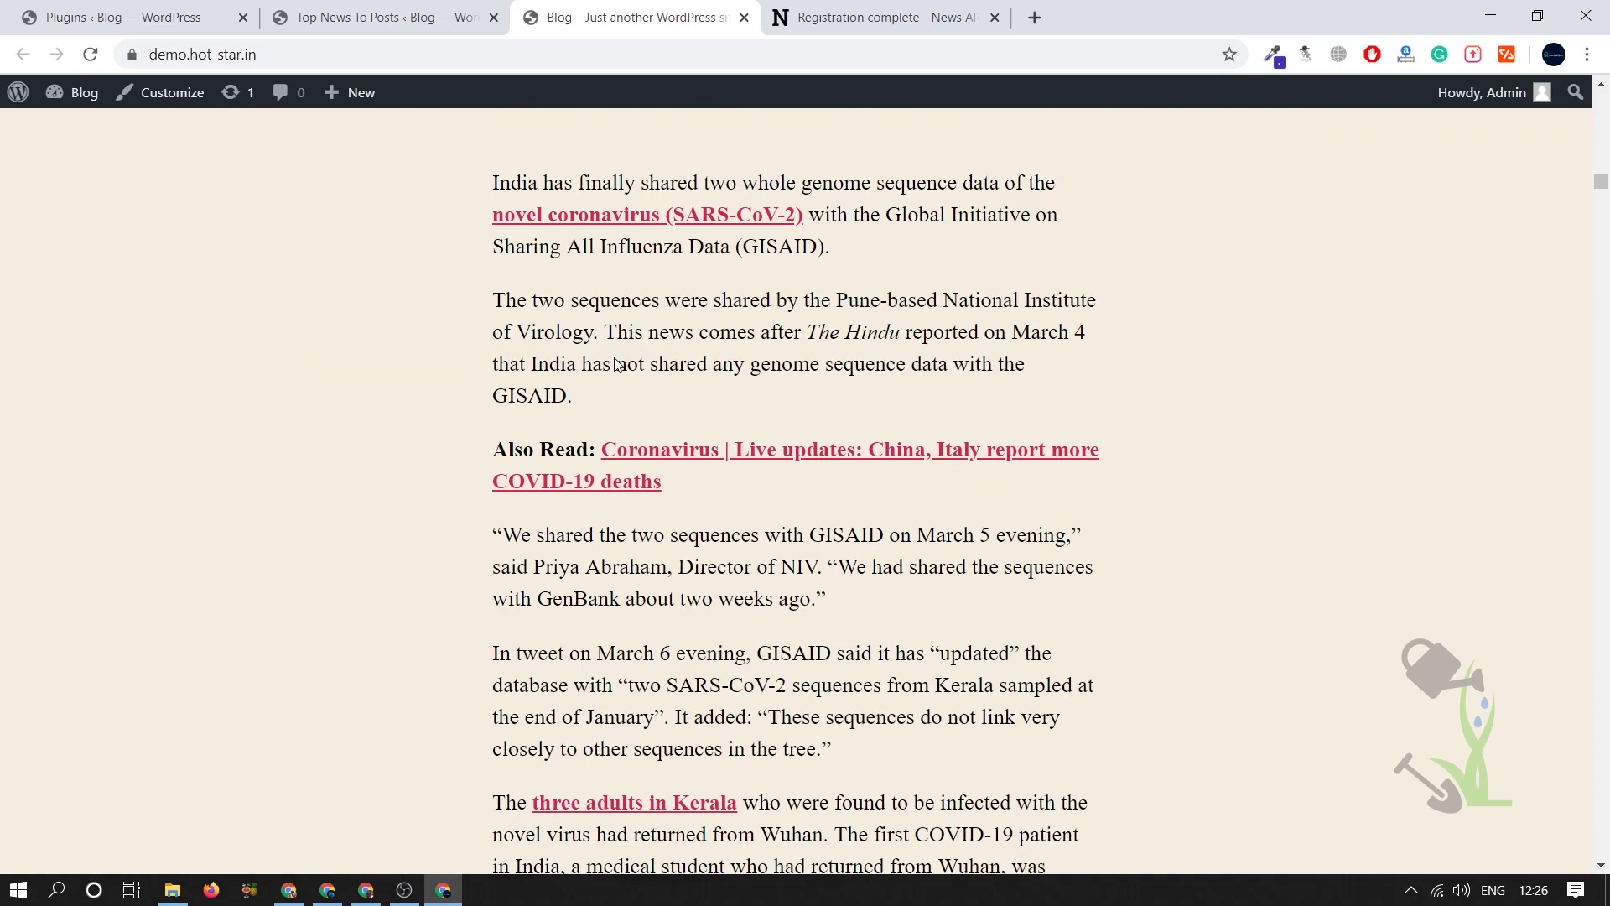
pyautogui.scroll(8, 616, 359)
pyautogui.scroll(-20, 615, 359)
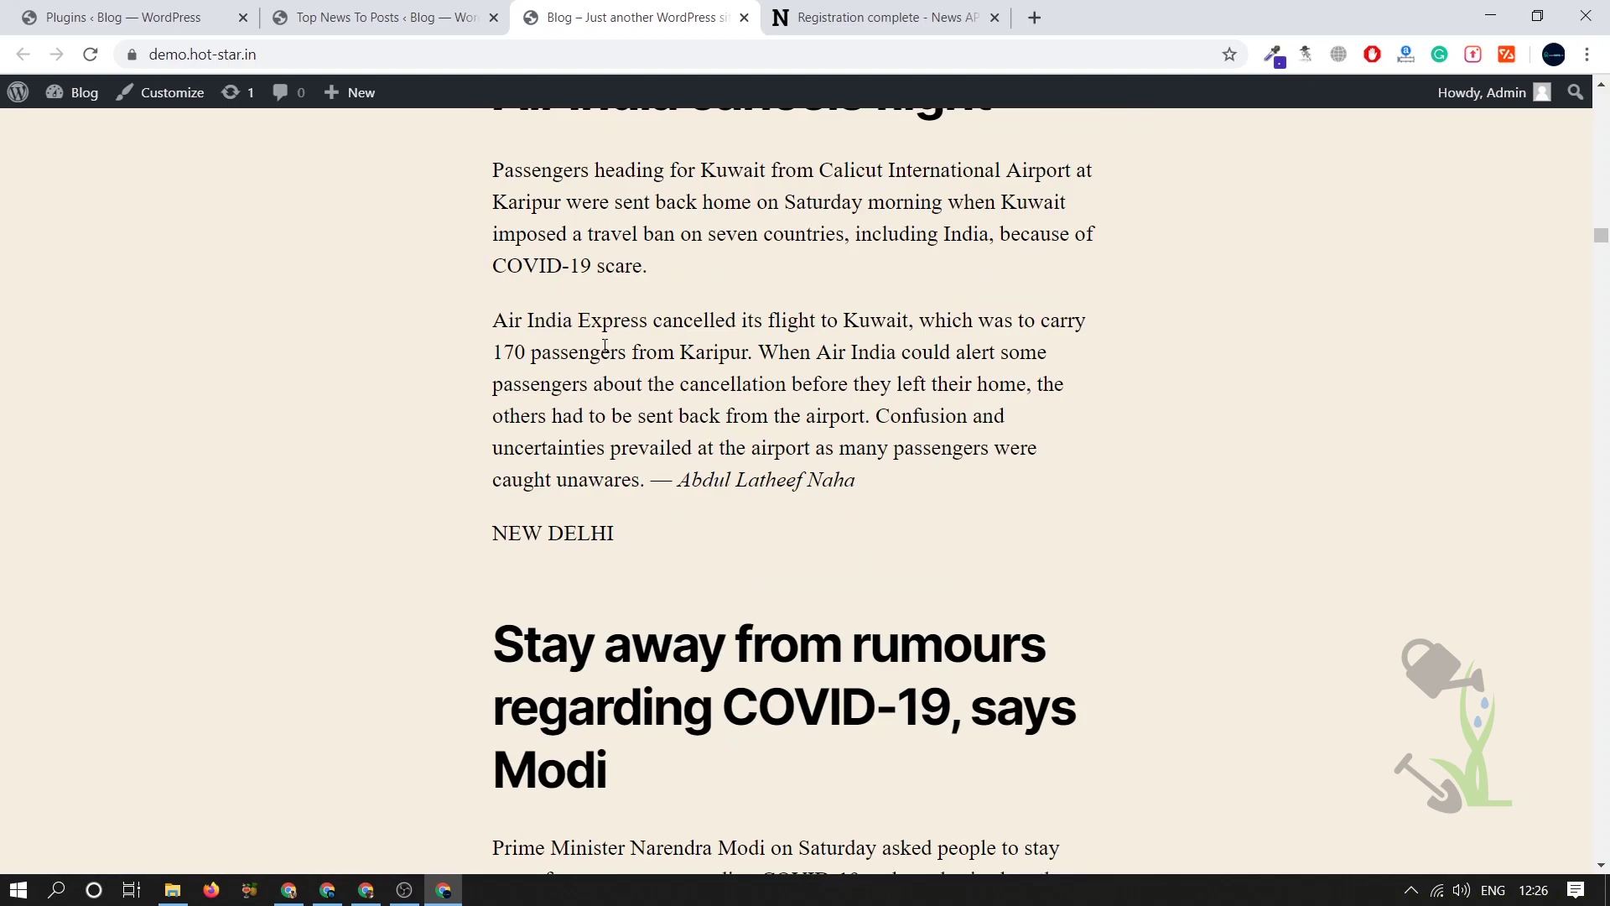
pyautogui.scroll(-20, 604, 345)
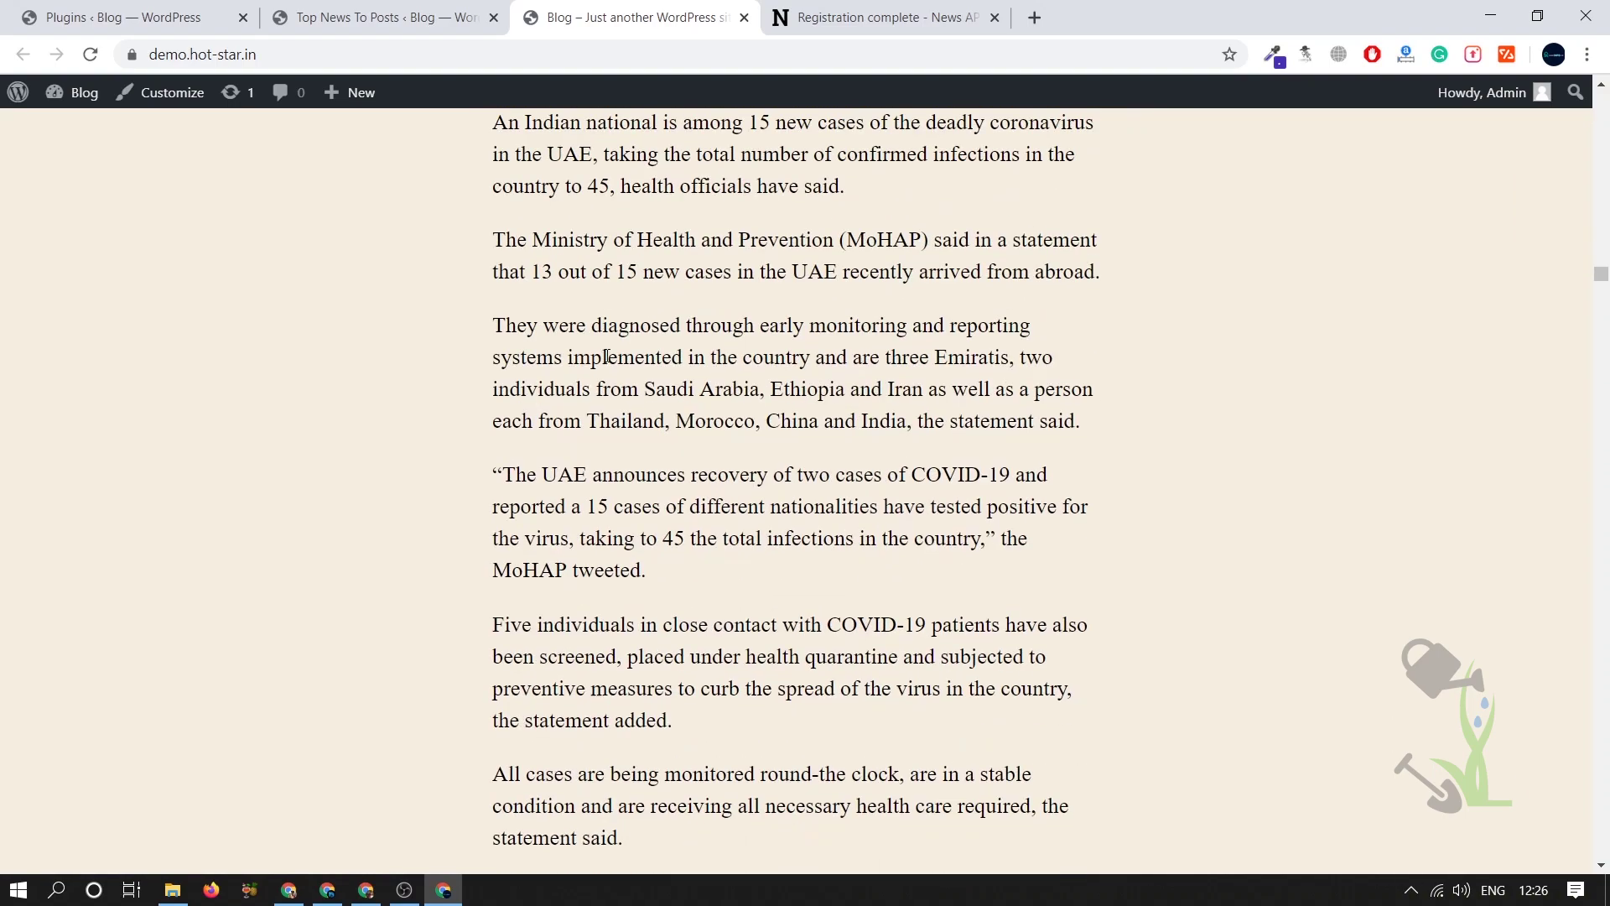
pyautogui.scroll(-9, 606, 356)
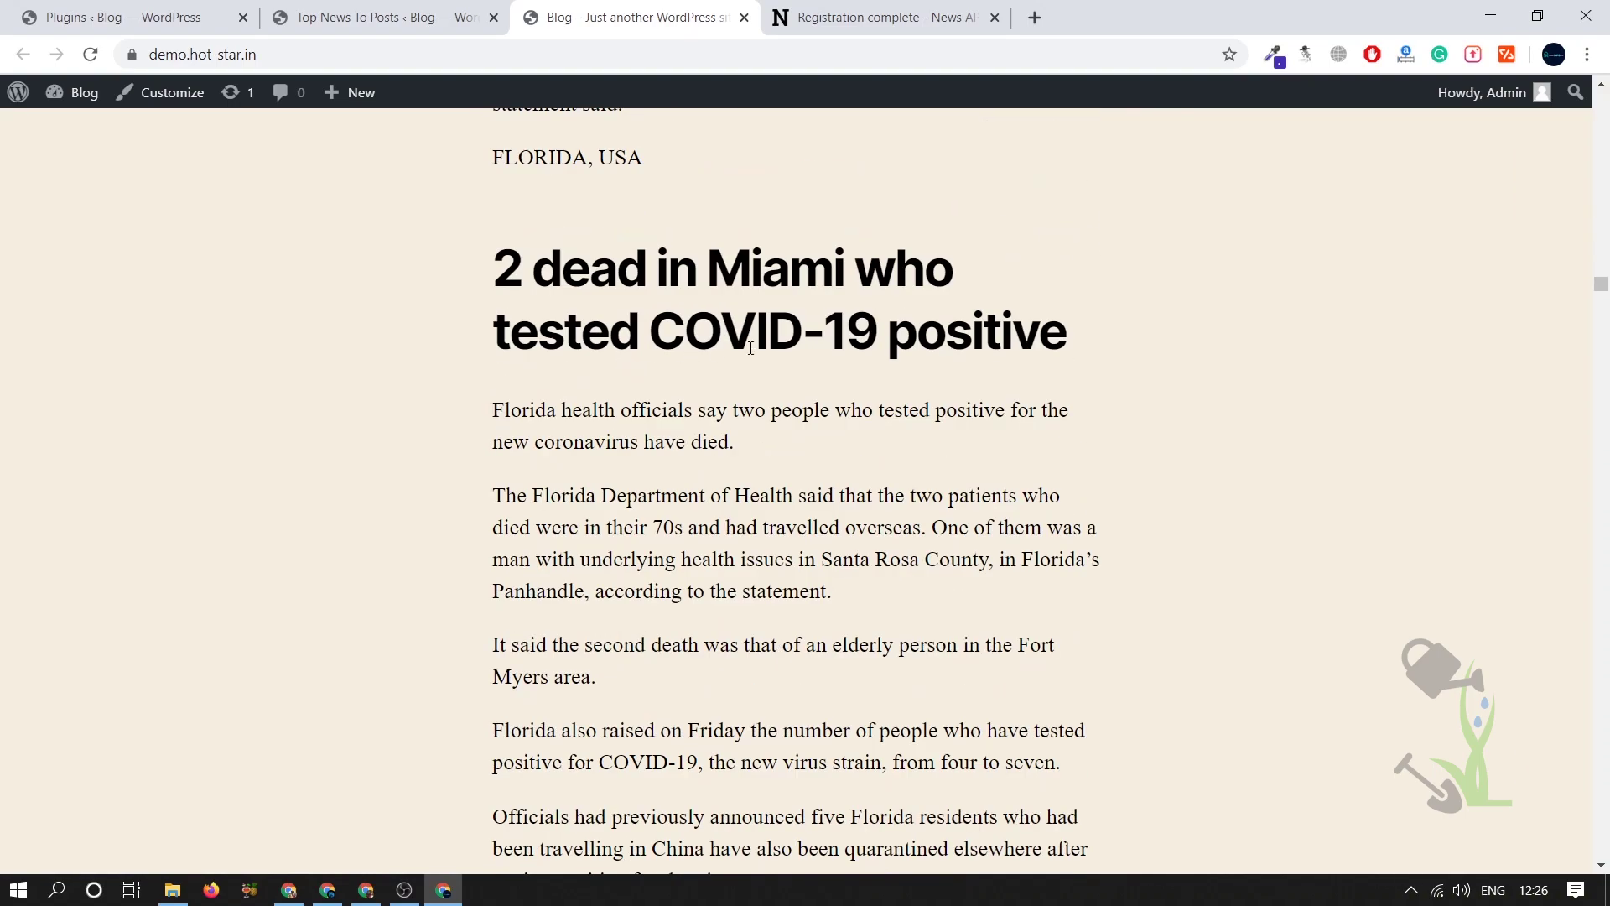
pyautogui.scroll(-20, 751, 348)
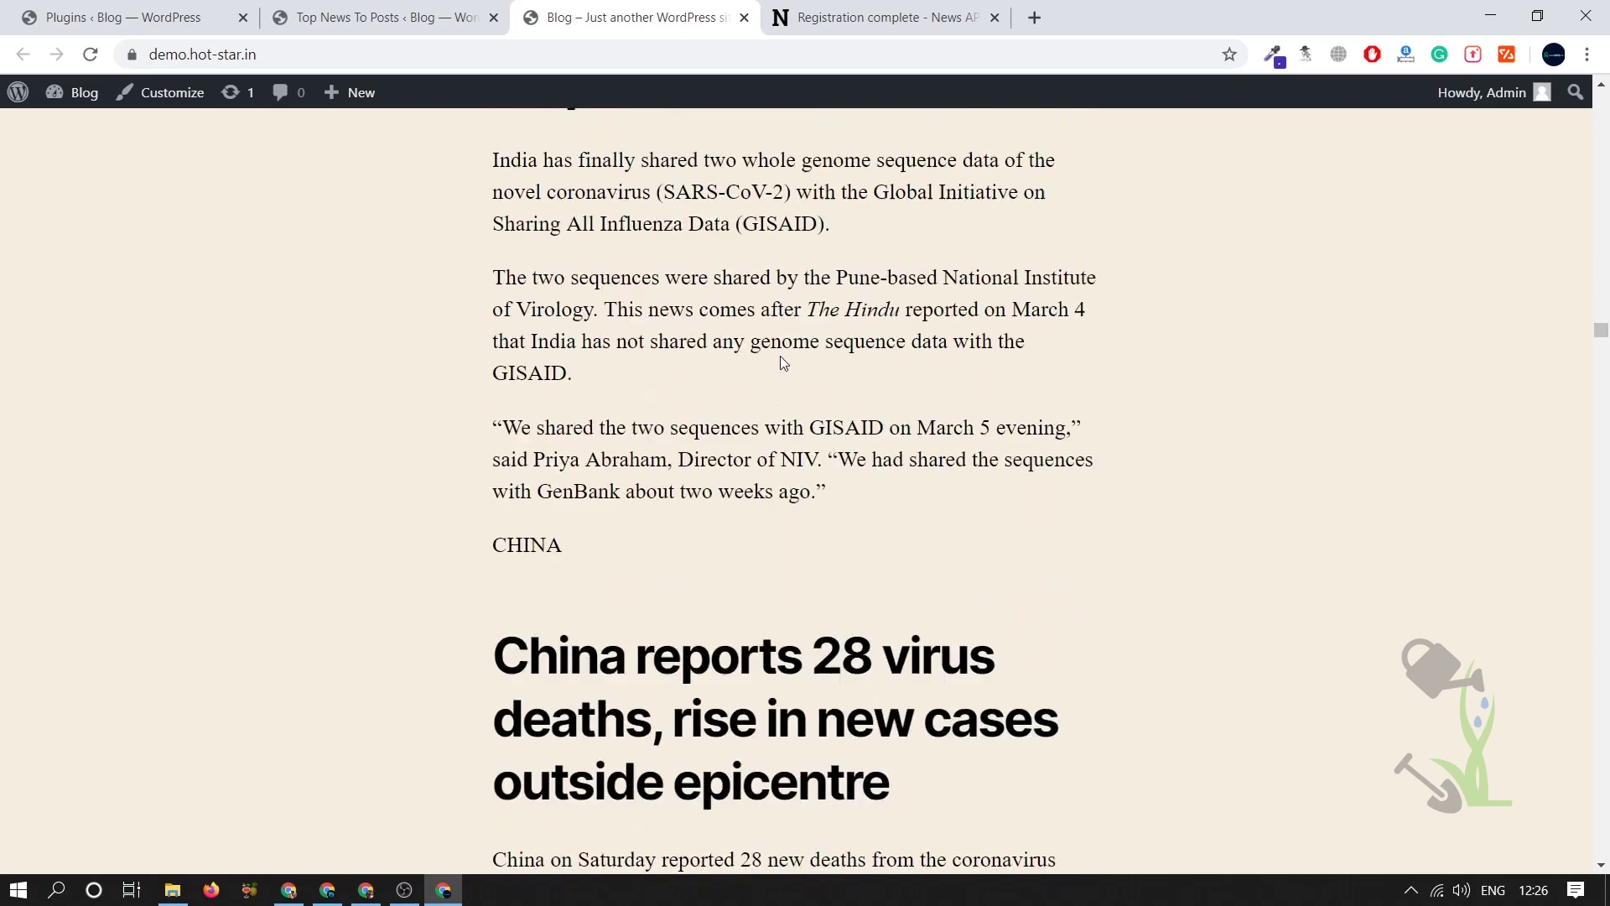
pyautogui.scroll(-20, 780, 356)
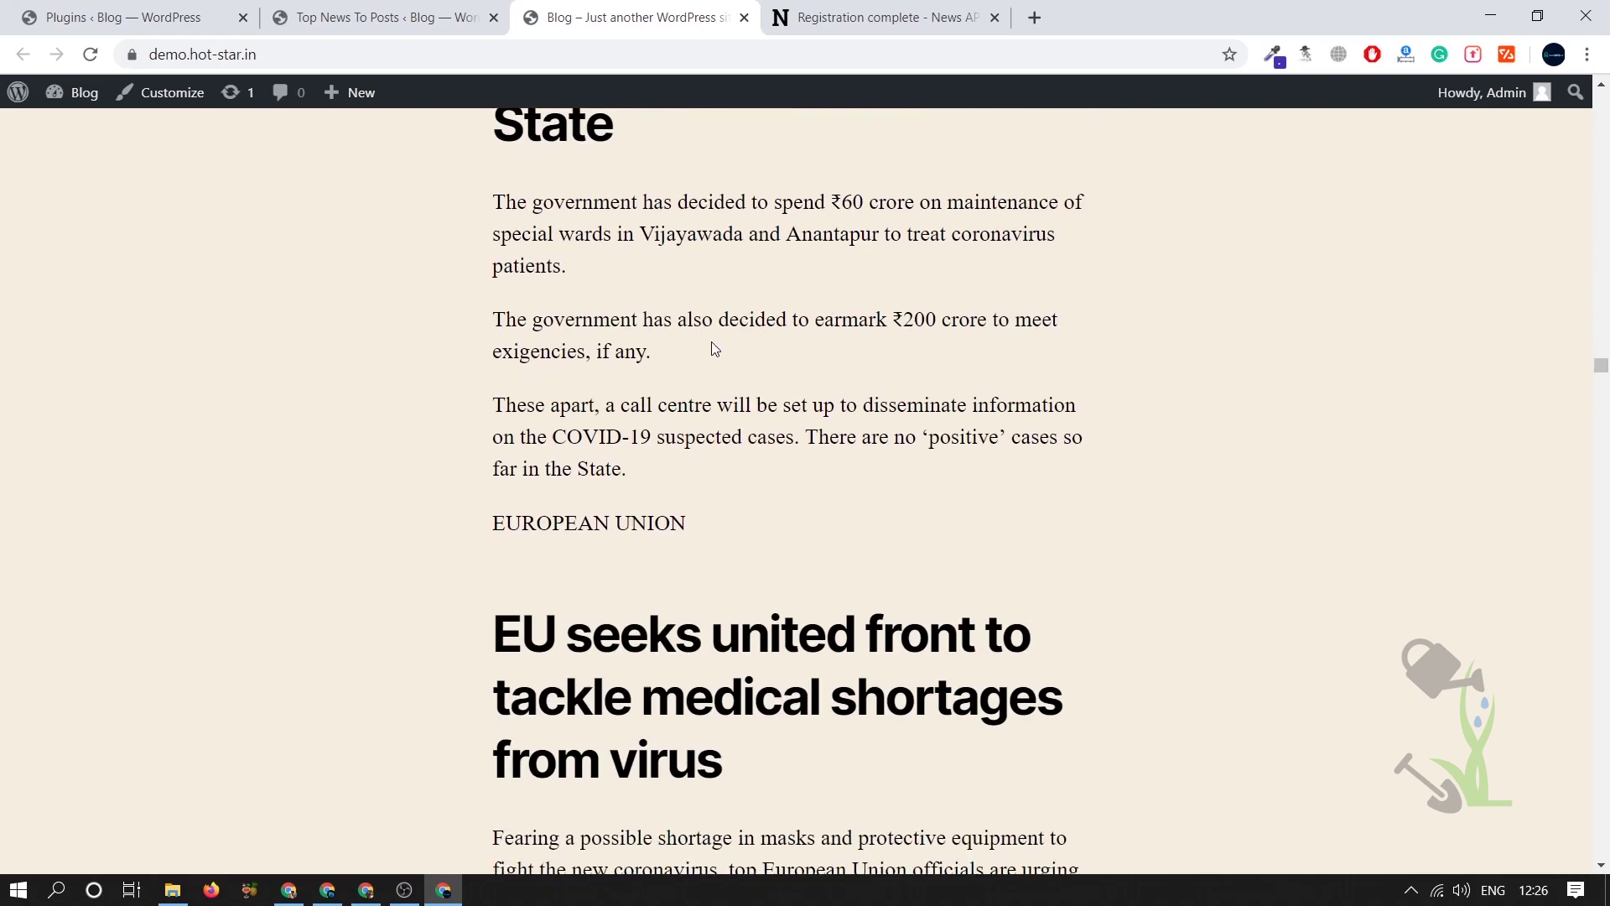
pyautogui.scroll(-20, 713, 348)
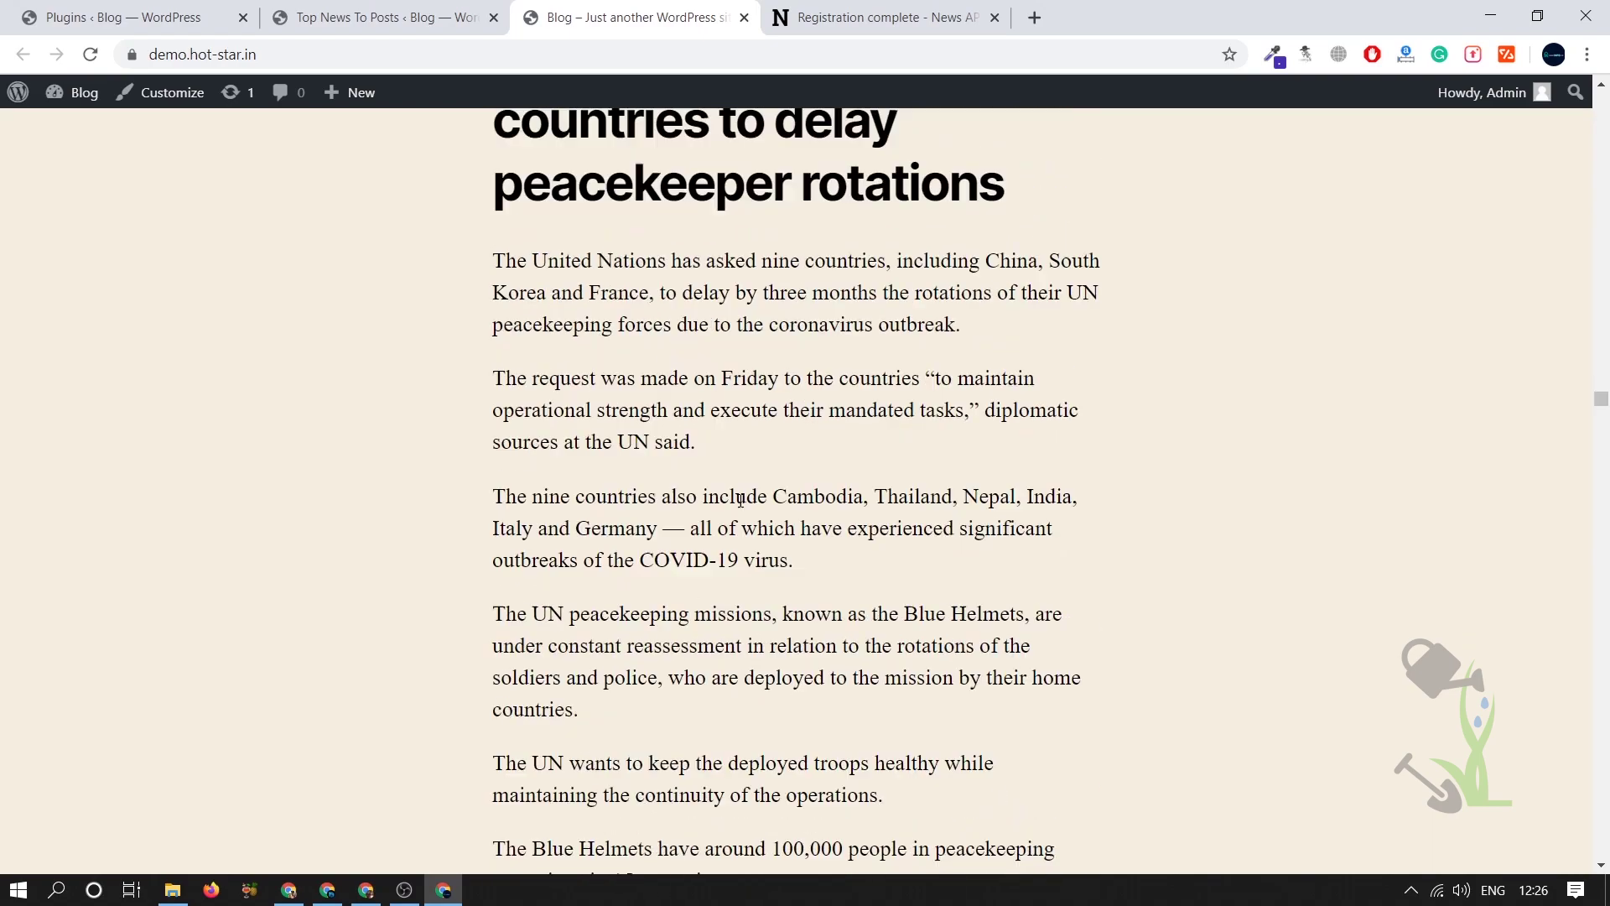
pyautogui.scroll(-20, 741, 501)
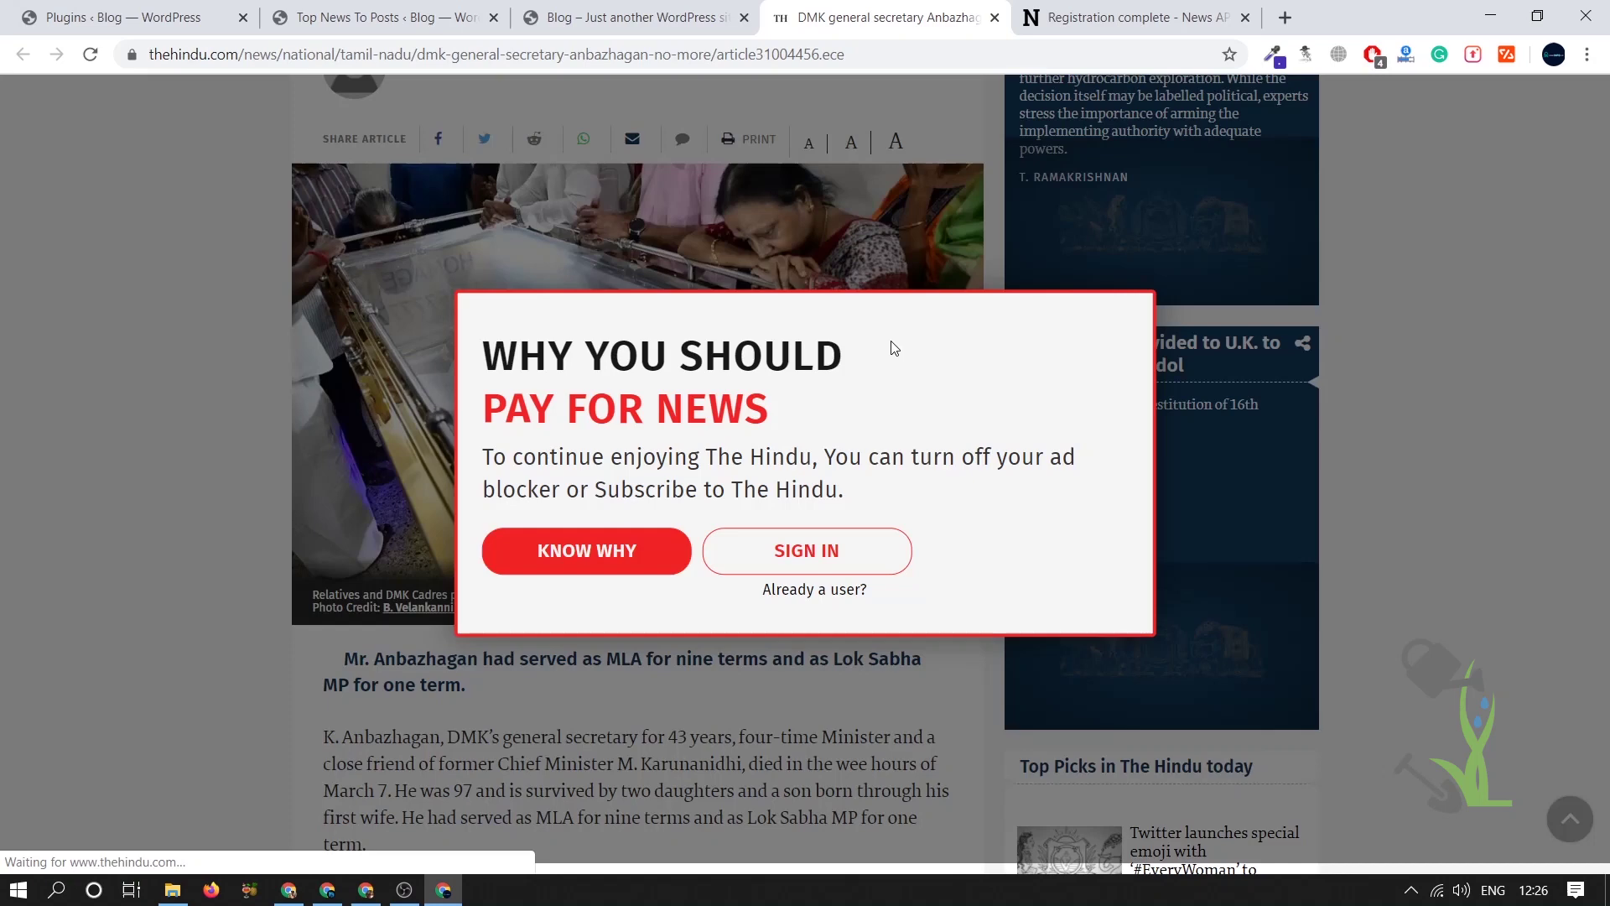
# - Close The Hindu article tab and return to the Top News To Posts page
pyautogui.middleClick(868, 7)
pyautogui.click(333, 16)
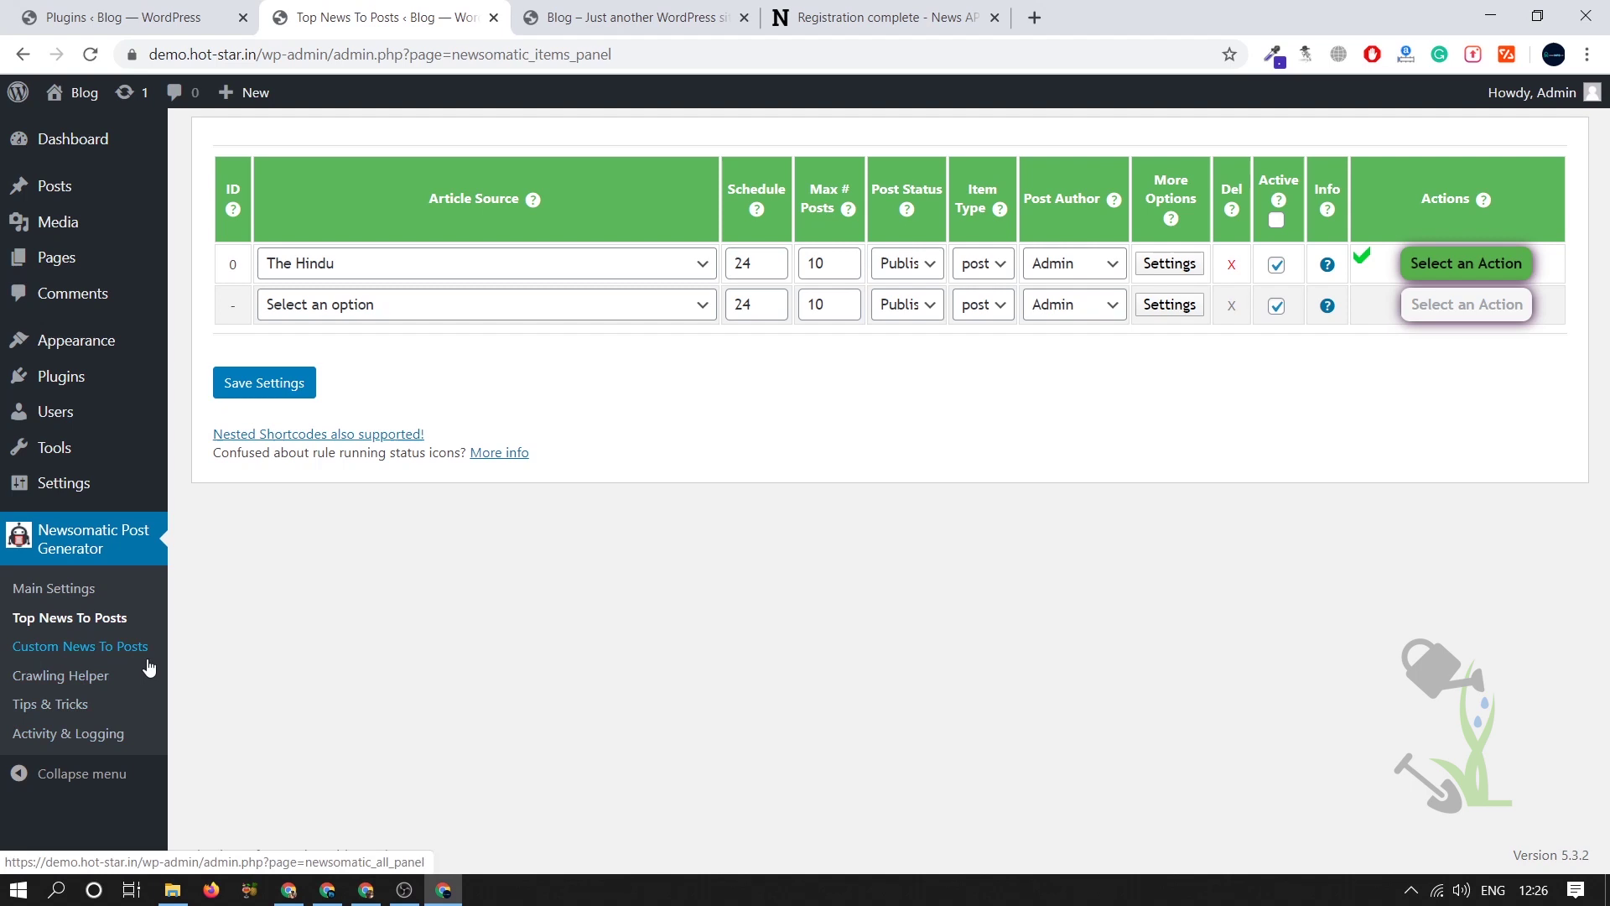
# - Add a Custom News To Posts rule with source The Hindu and Max # Posts 5
pyautogui.click(81, 647)
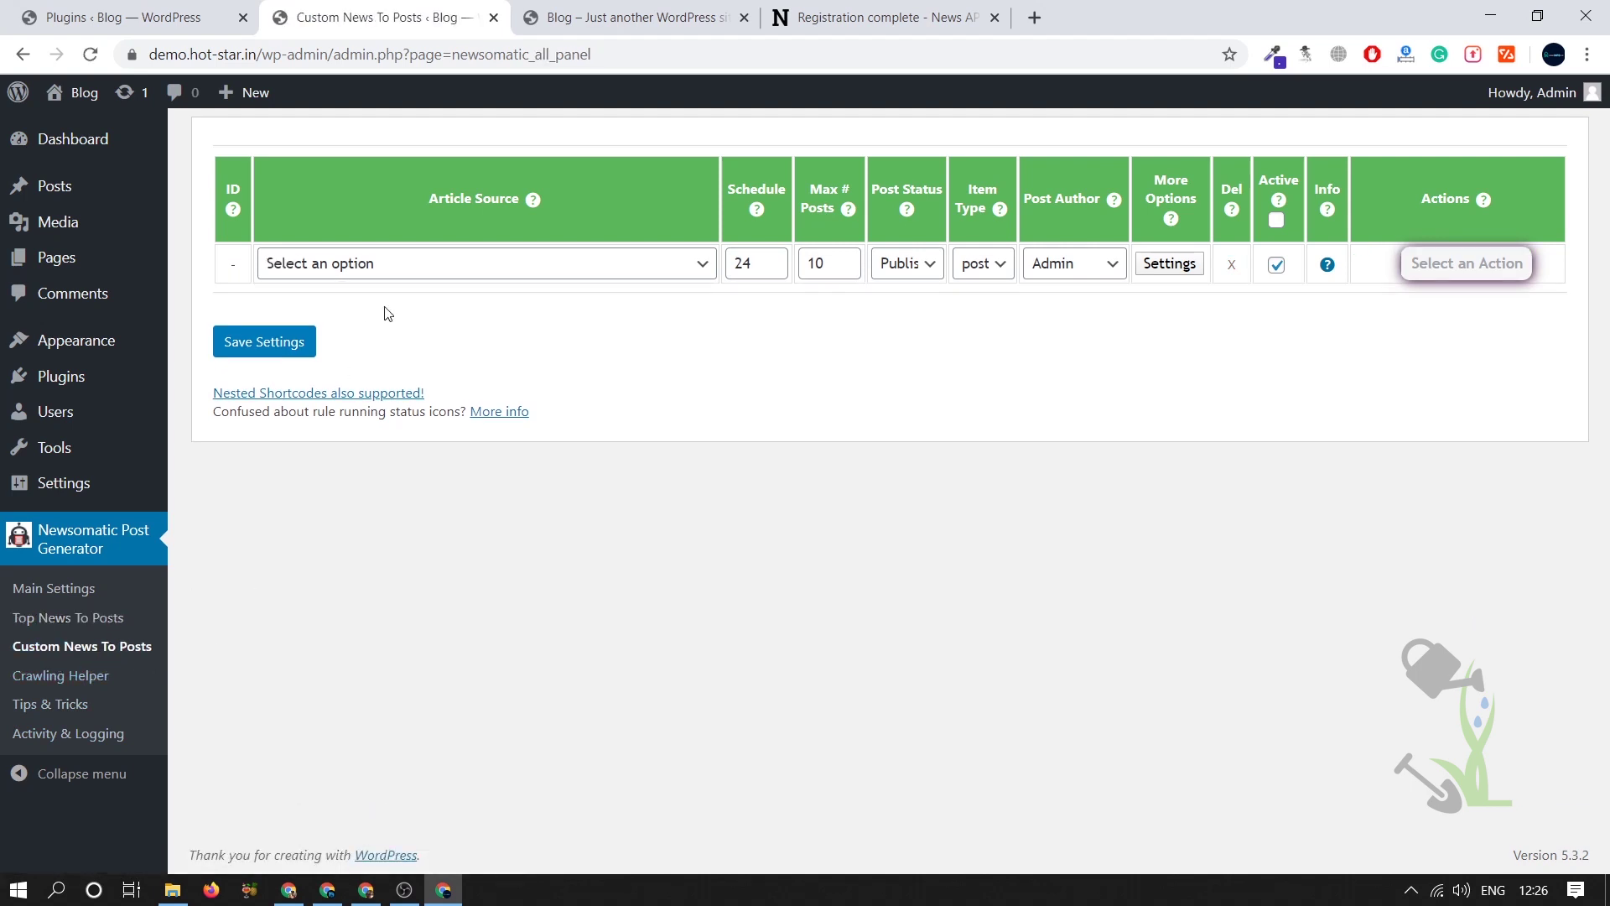
pyautogui.click(415, 267)
pyautogui.scroll(-5, 432, 352)
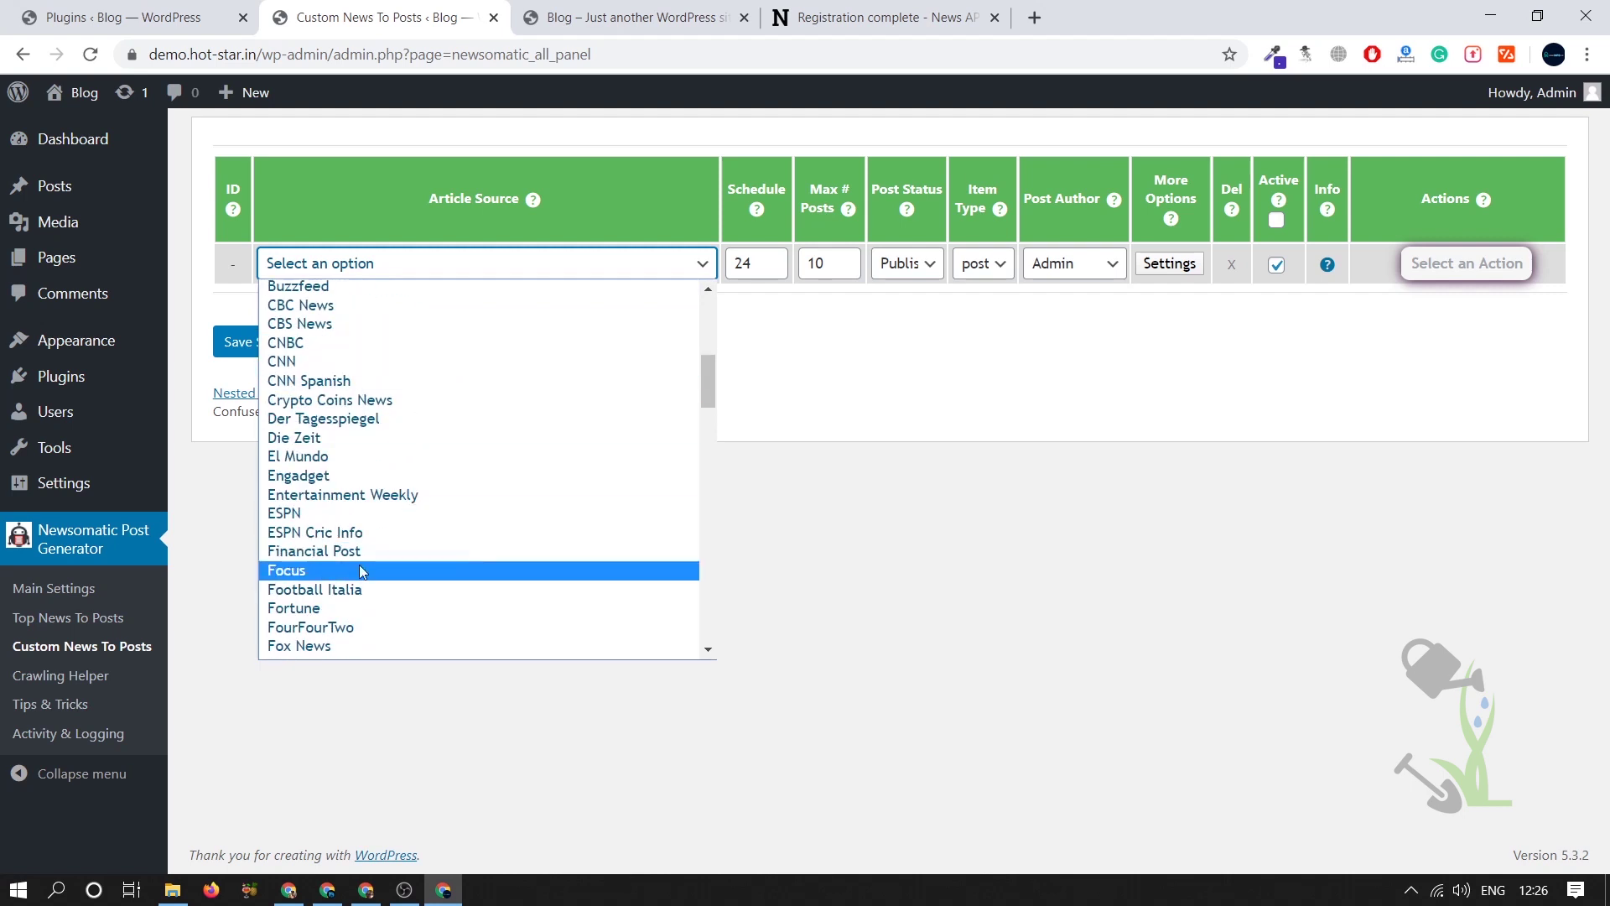
pyautogui.scroll(-5, 335, 520)
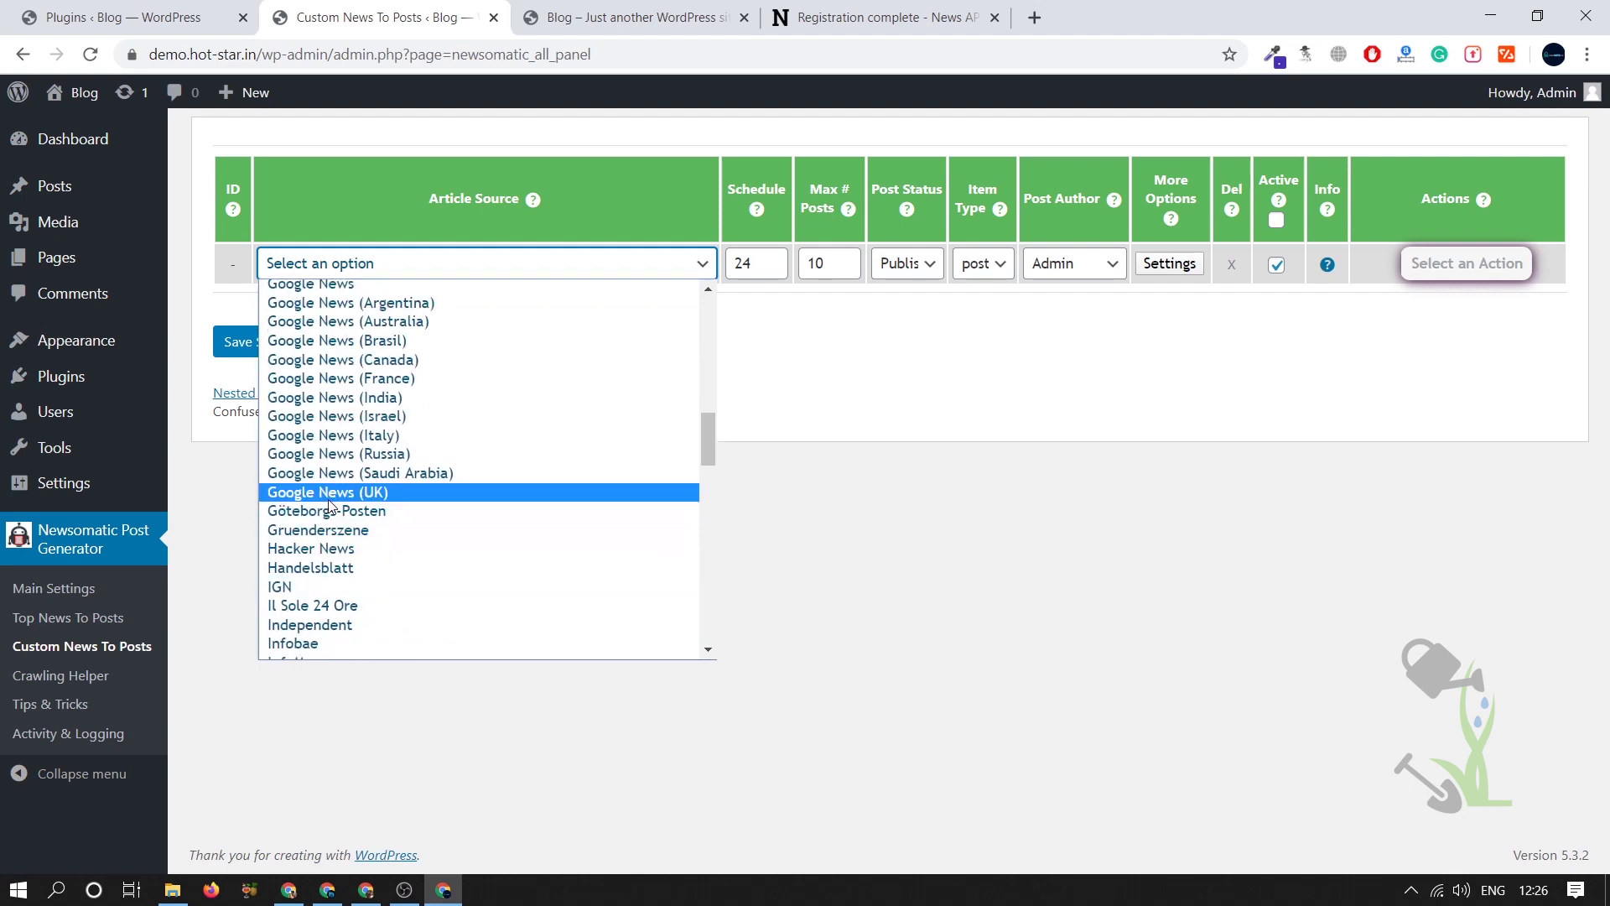
pyautogui.scroll(-10, 336, 495)
pyautogui.scroll(-1, 360, 348)
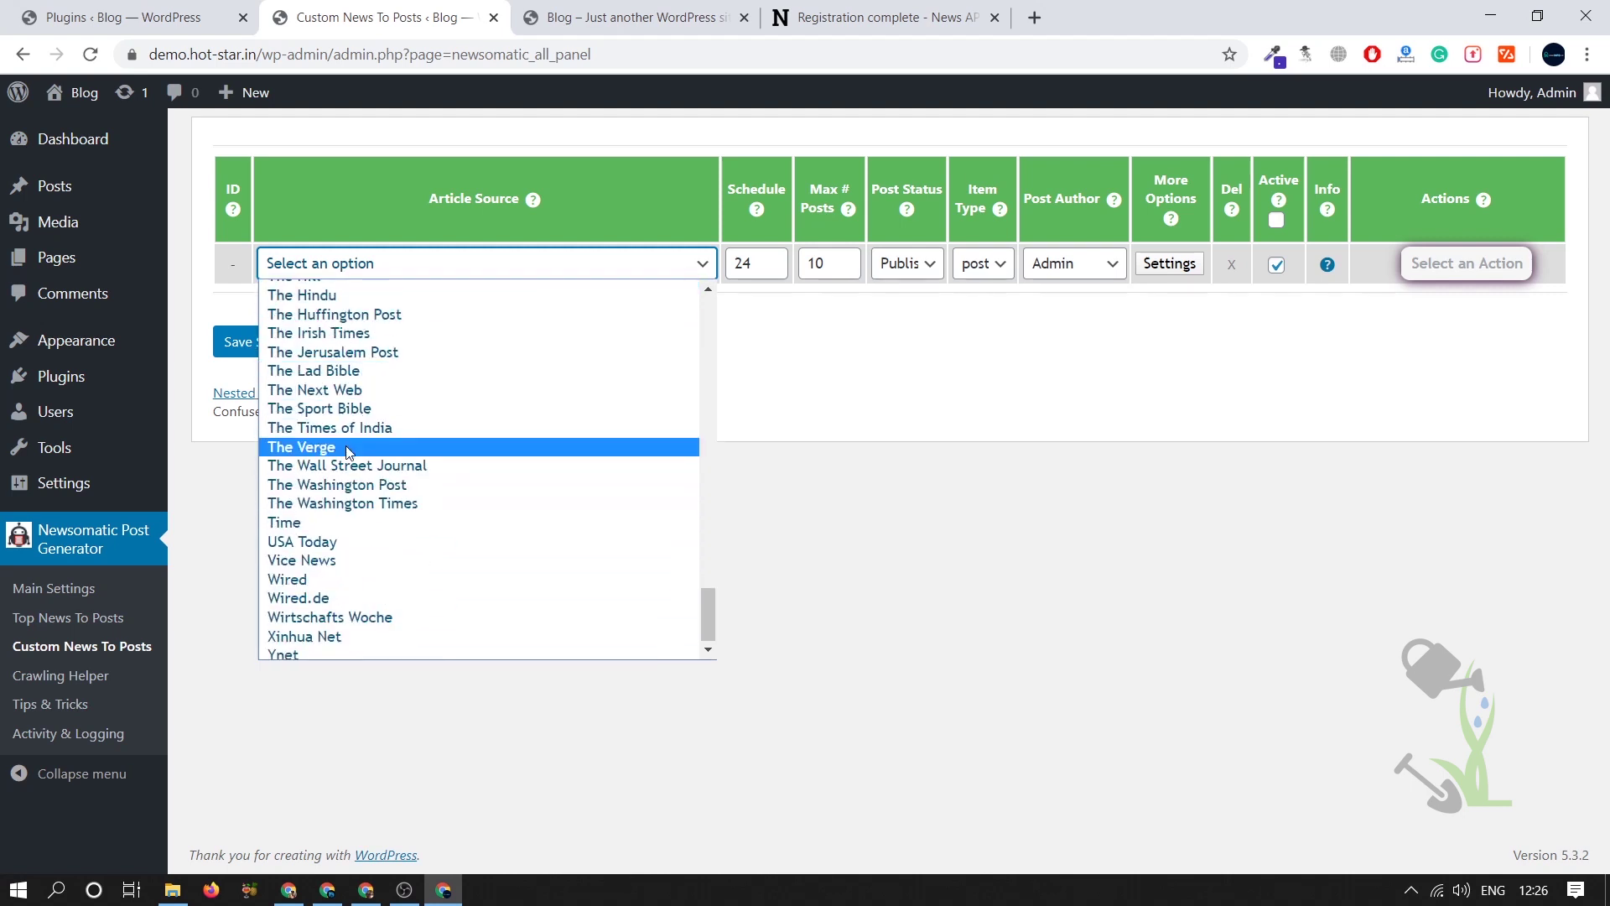
pyautogui.click(302, 295)
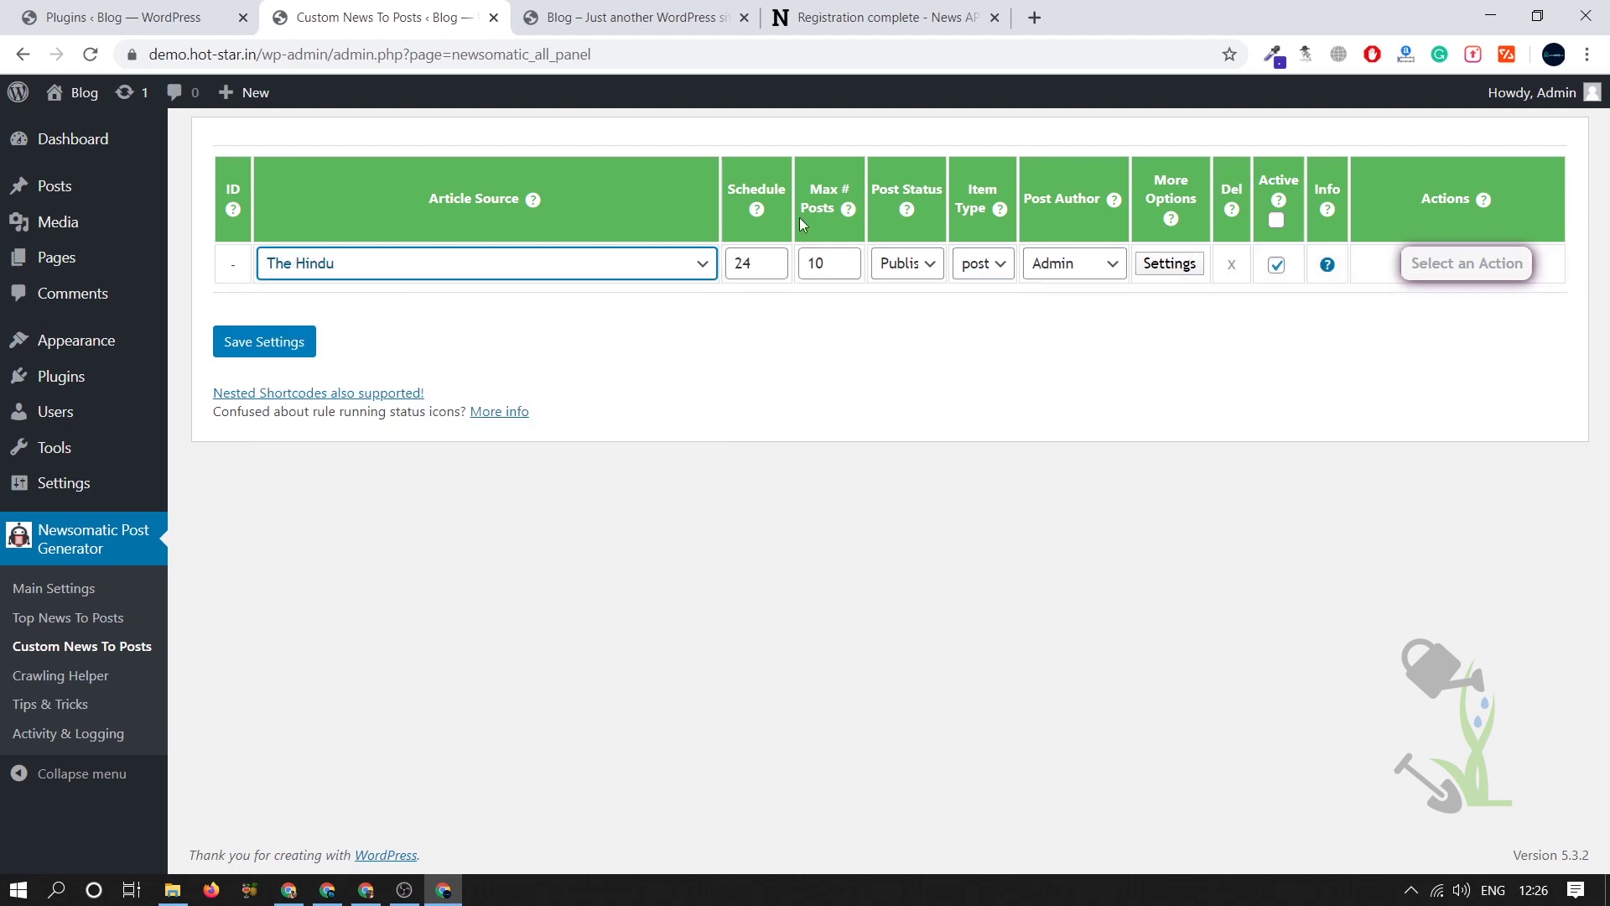
pyautogui.doubleClick(815, 263)
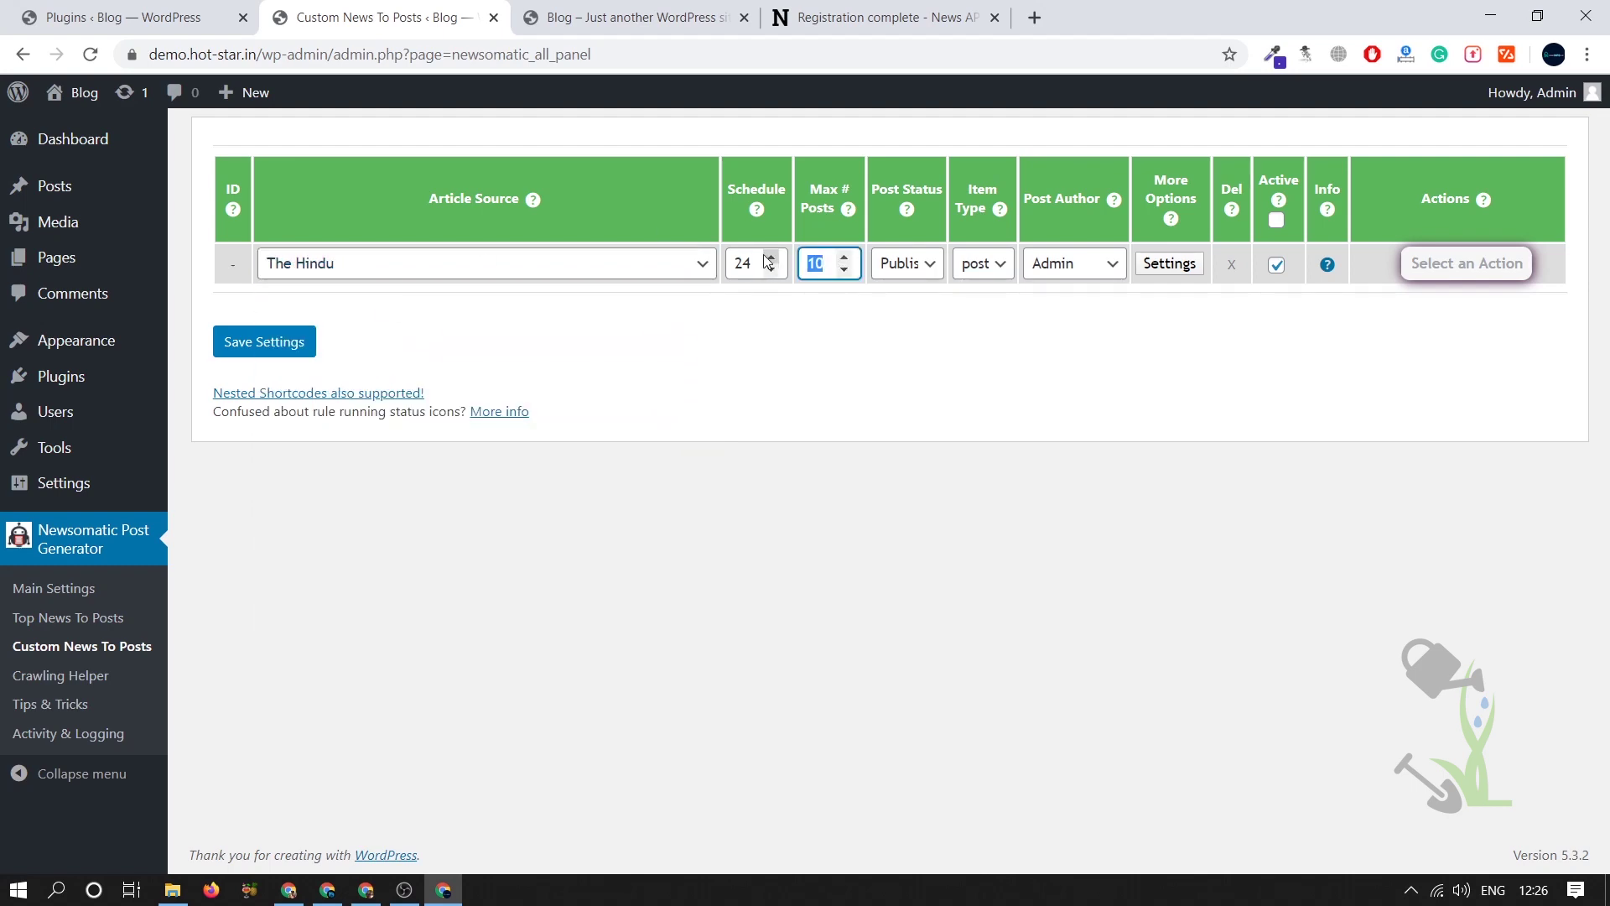
pyautogui.write('5')
# - In the rule's advanced settings, enable full article content and strip images
pyautogui.click(1170, 263)
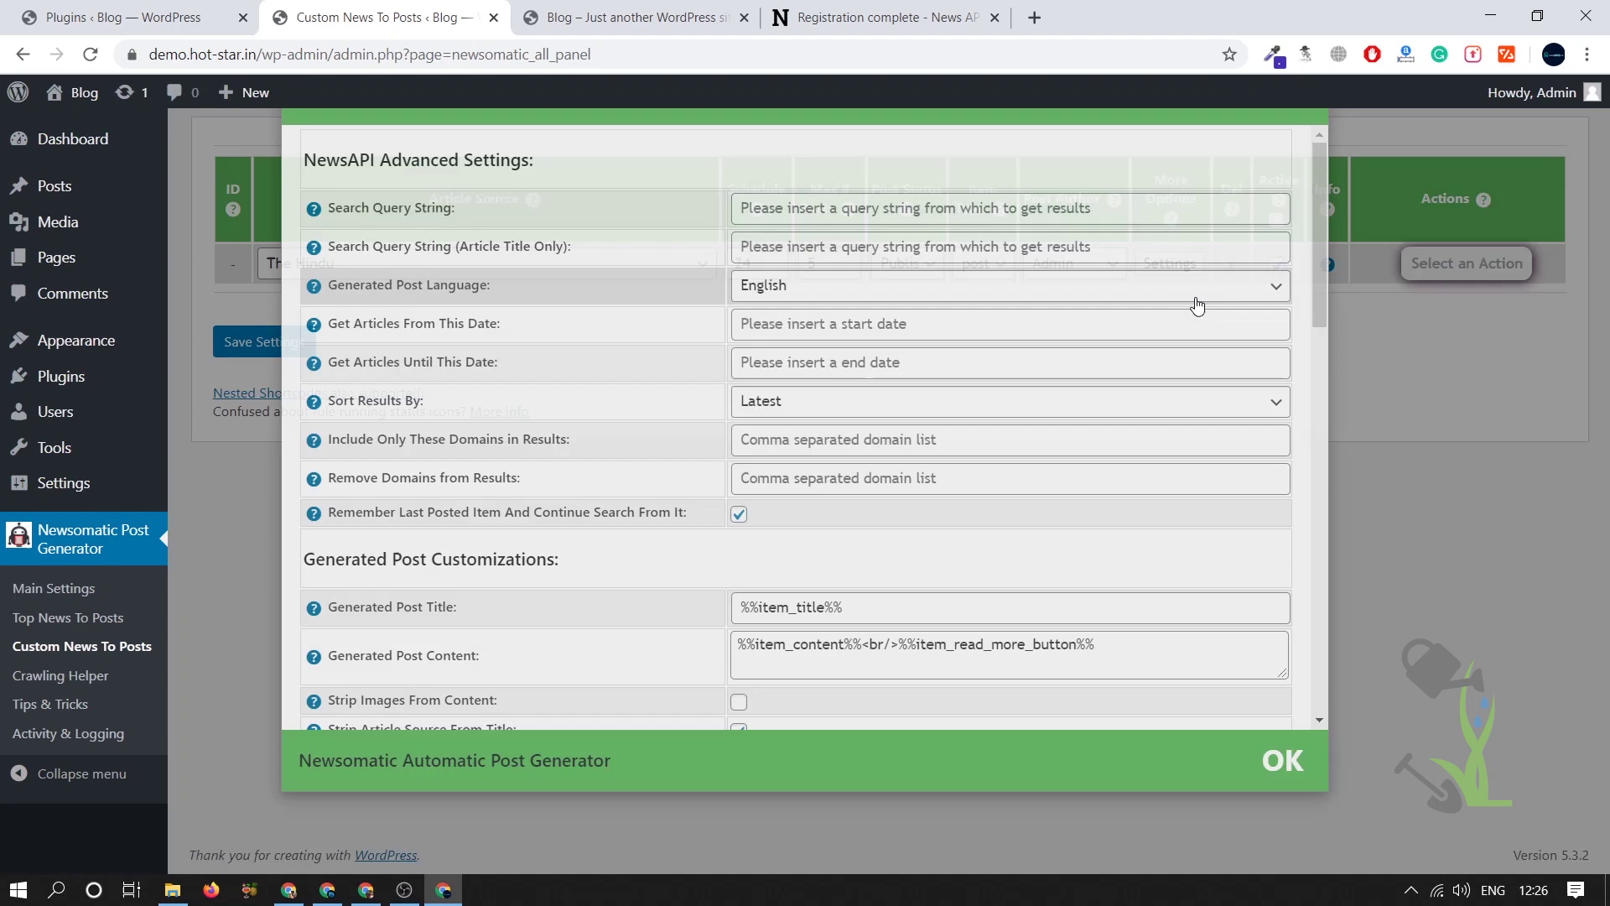
pyautogui.scroll(-20, 956, 344)
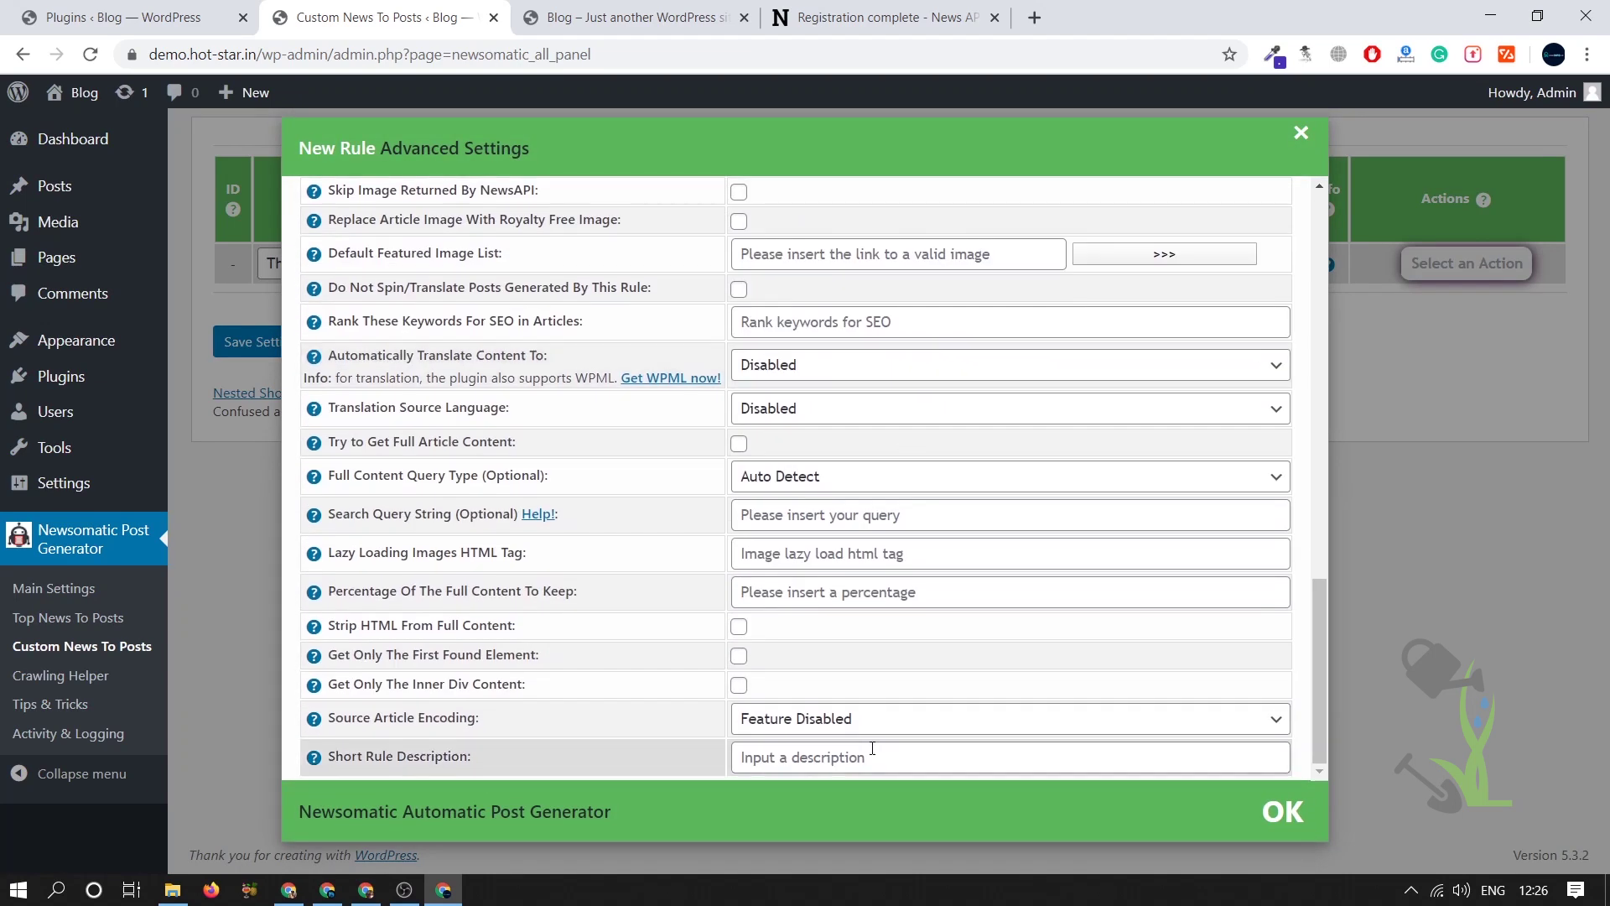
pyautogui.click(739, 444)
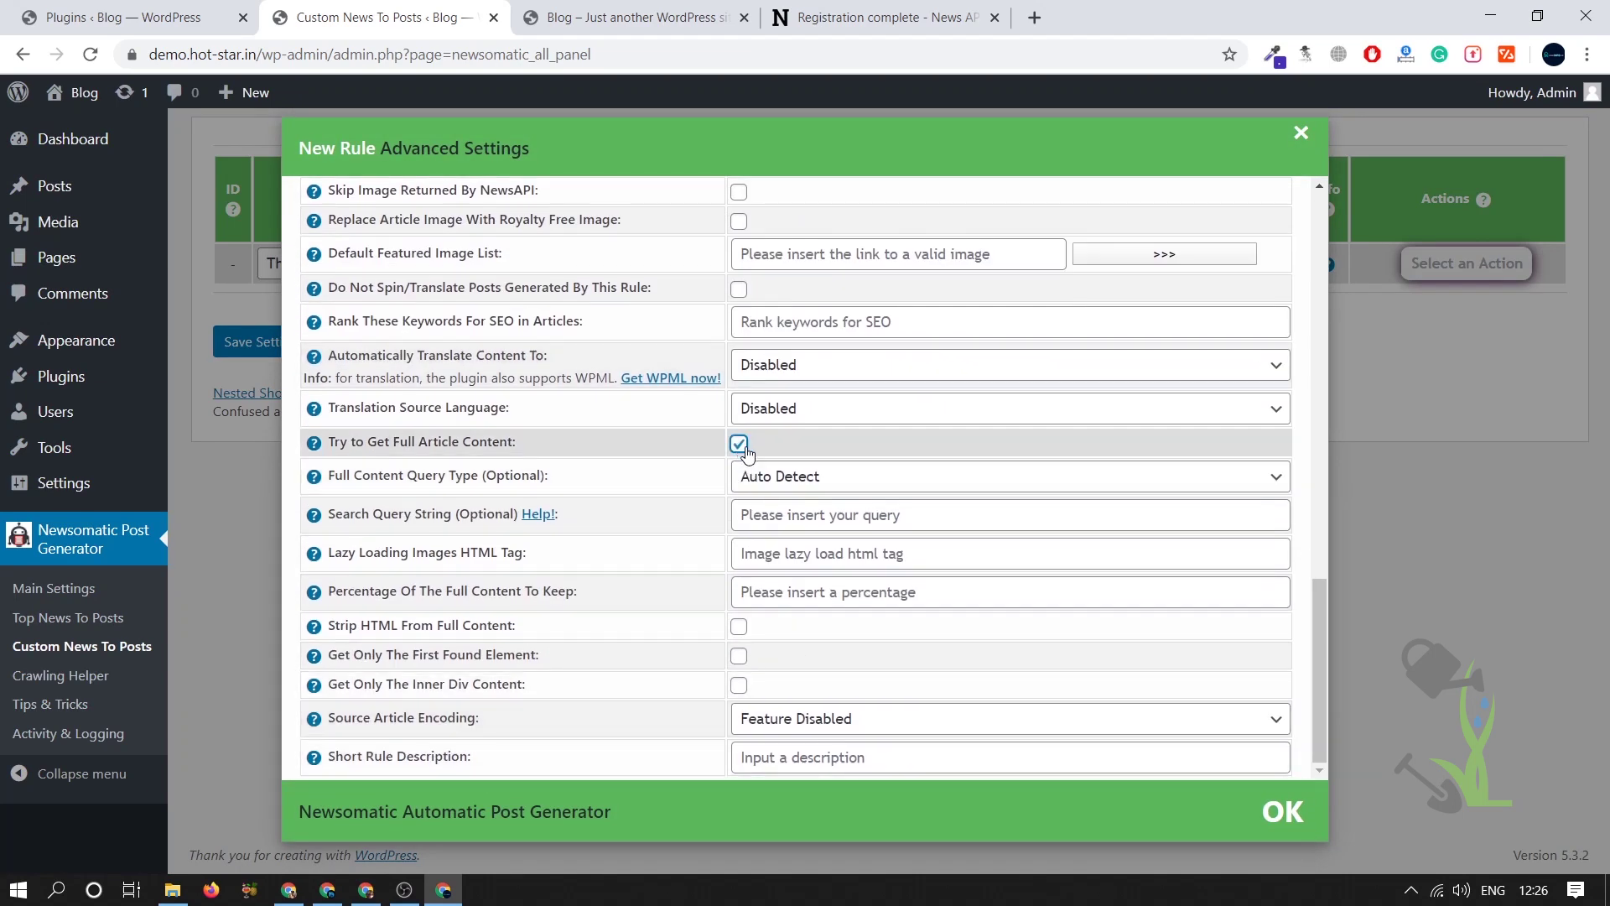
pyautogui.scroll(3, 746, 453)
pyautogui.scroll(4, 760, 407)
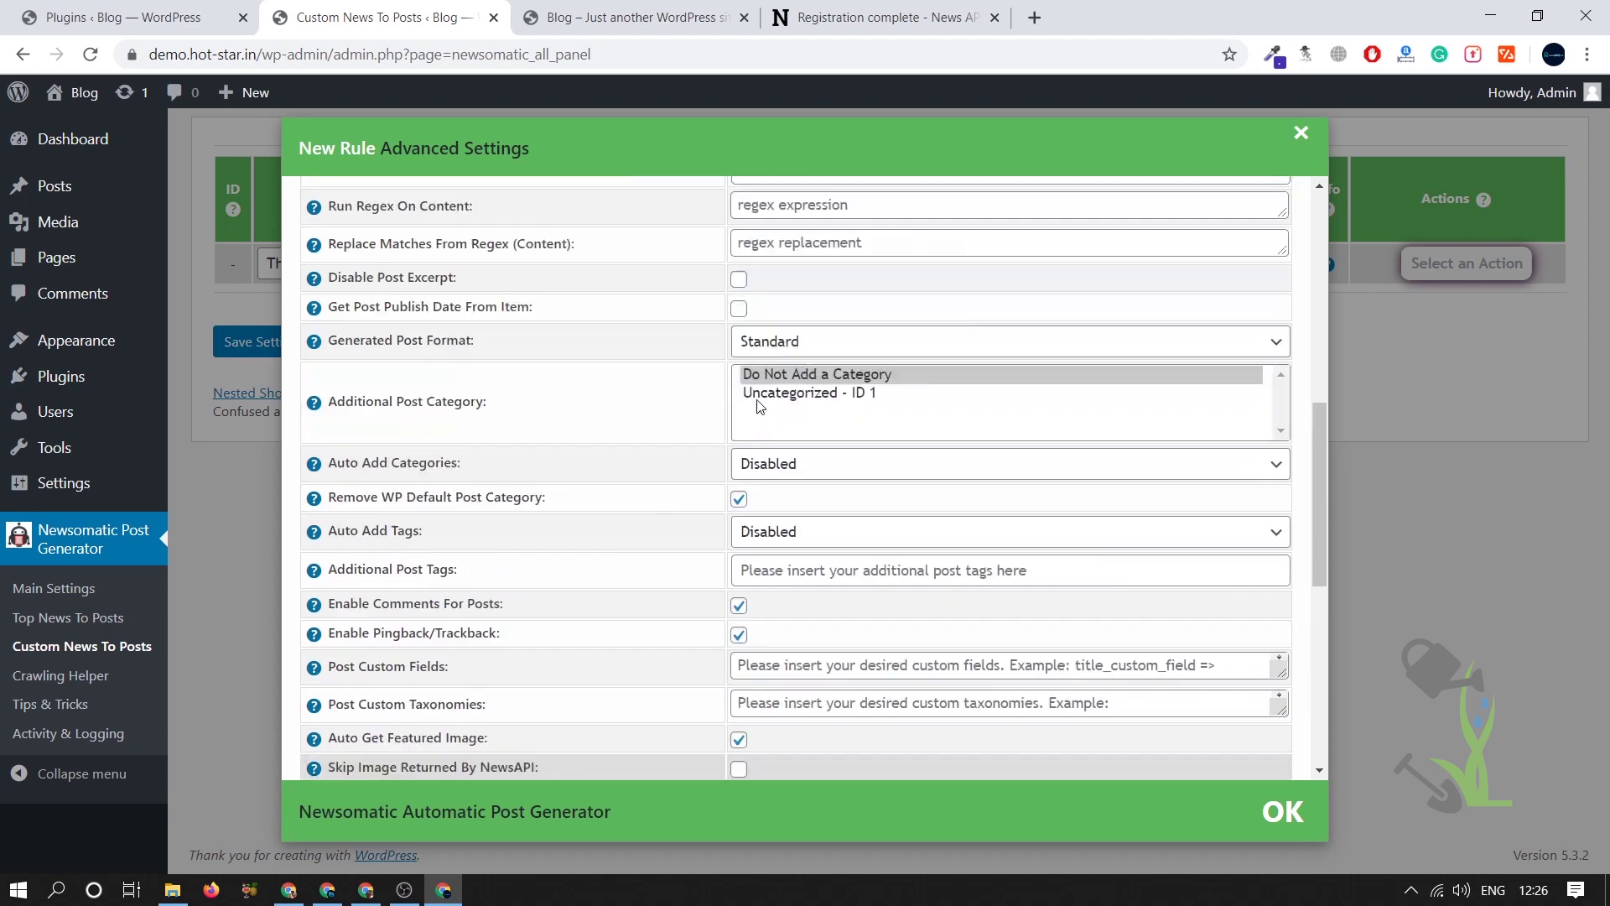
pyautogui.scroll(8, 755, 377)
pyautogui.scroll(-5, 750, 344)
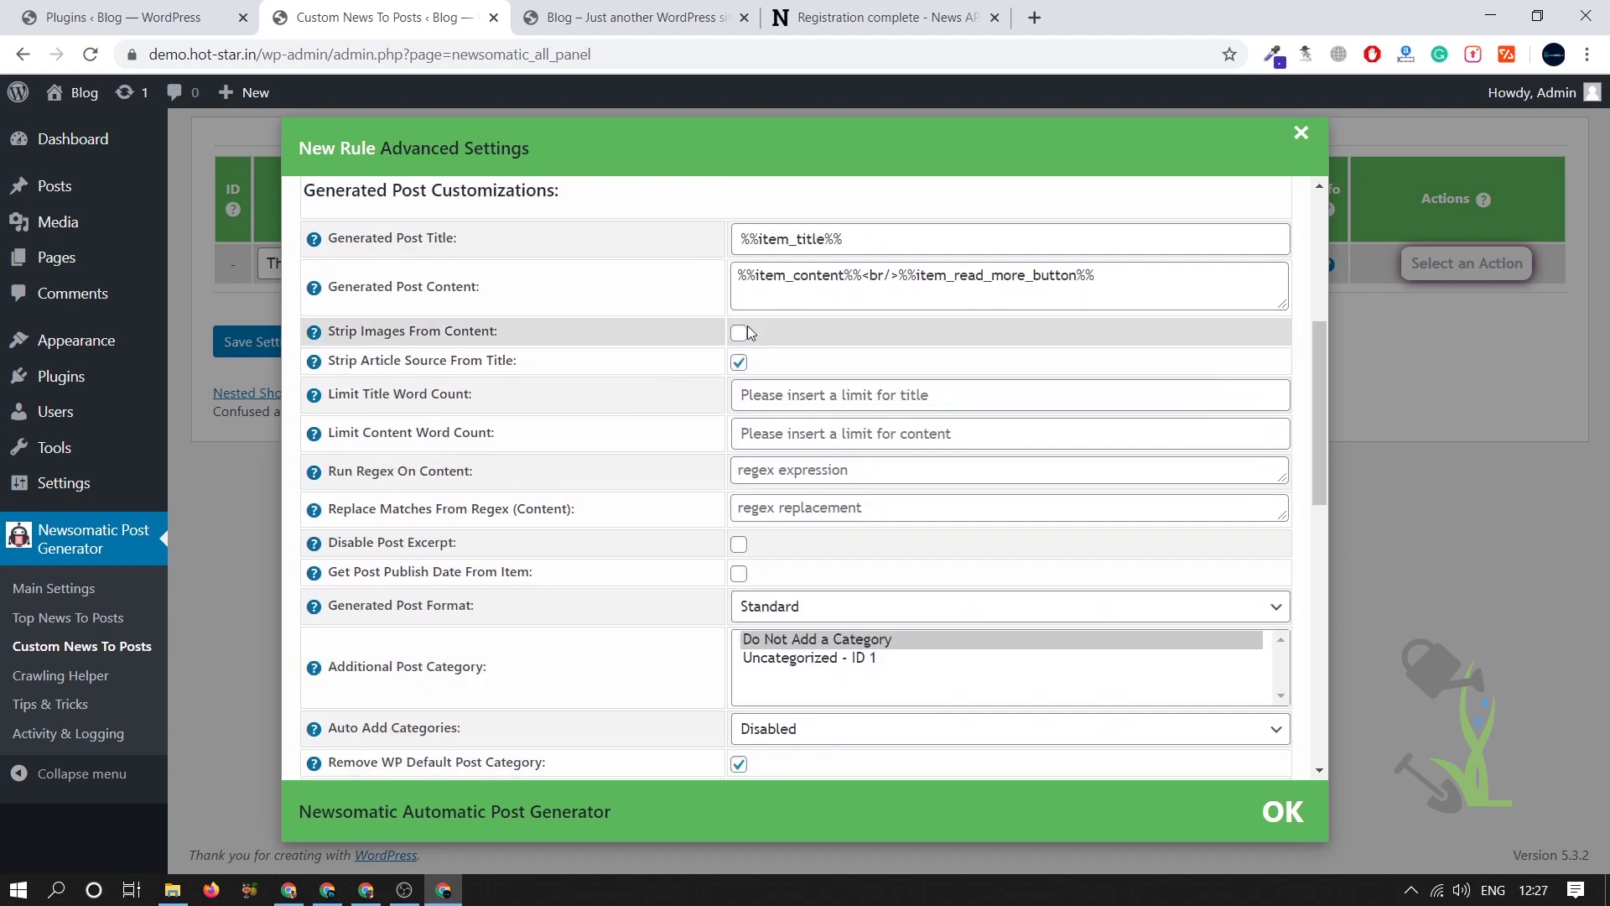
pyautogui.click(747, 333)
pyautogui.scroll(5, 749, 335)
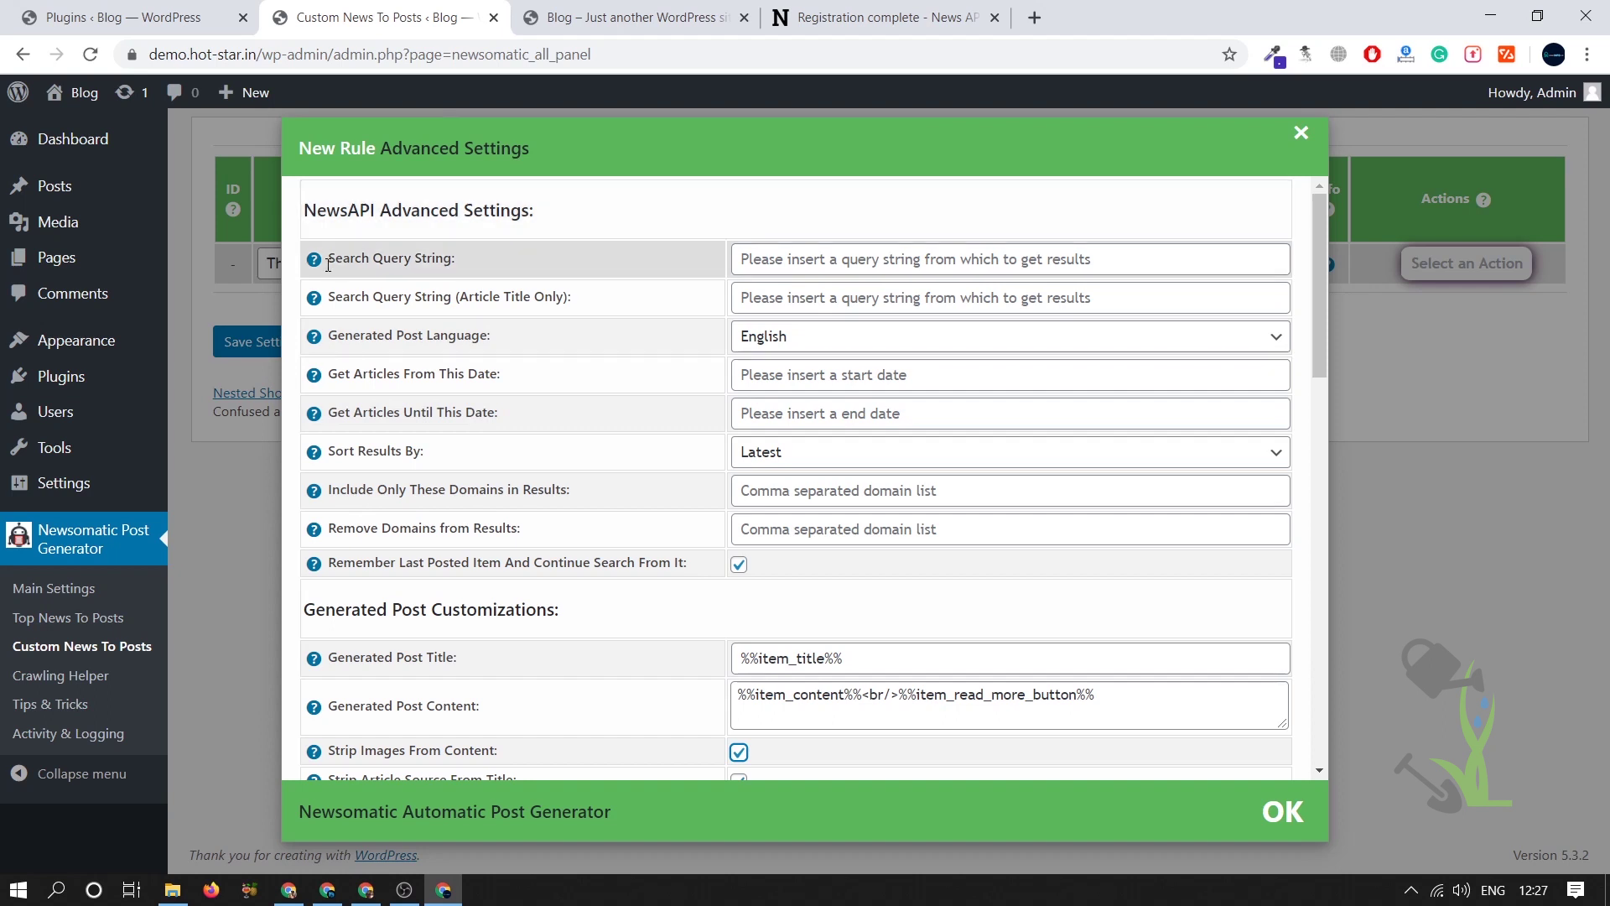
# - Set the Search Query String to 'football' and confirm the settings
pyautogui.moveTo(329, 263); pyautogui.dragTo(461, 266)
pyautogui.click(612, 270)
pyautogui.click(996, 260)
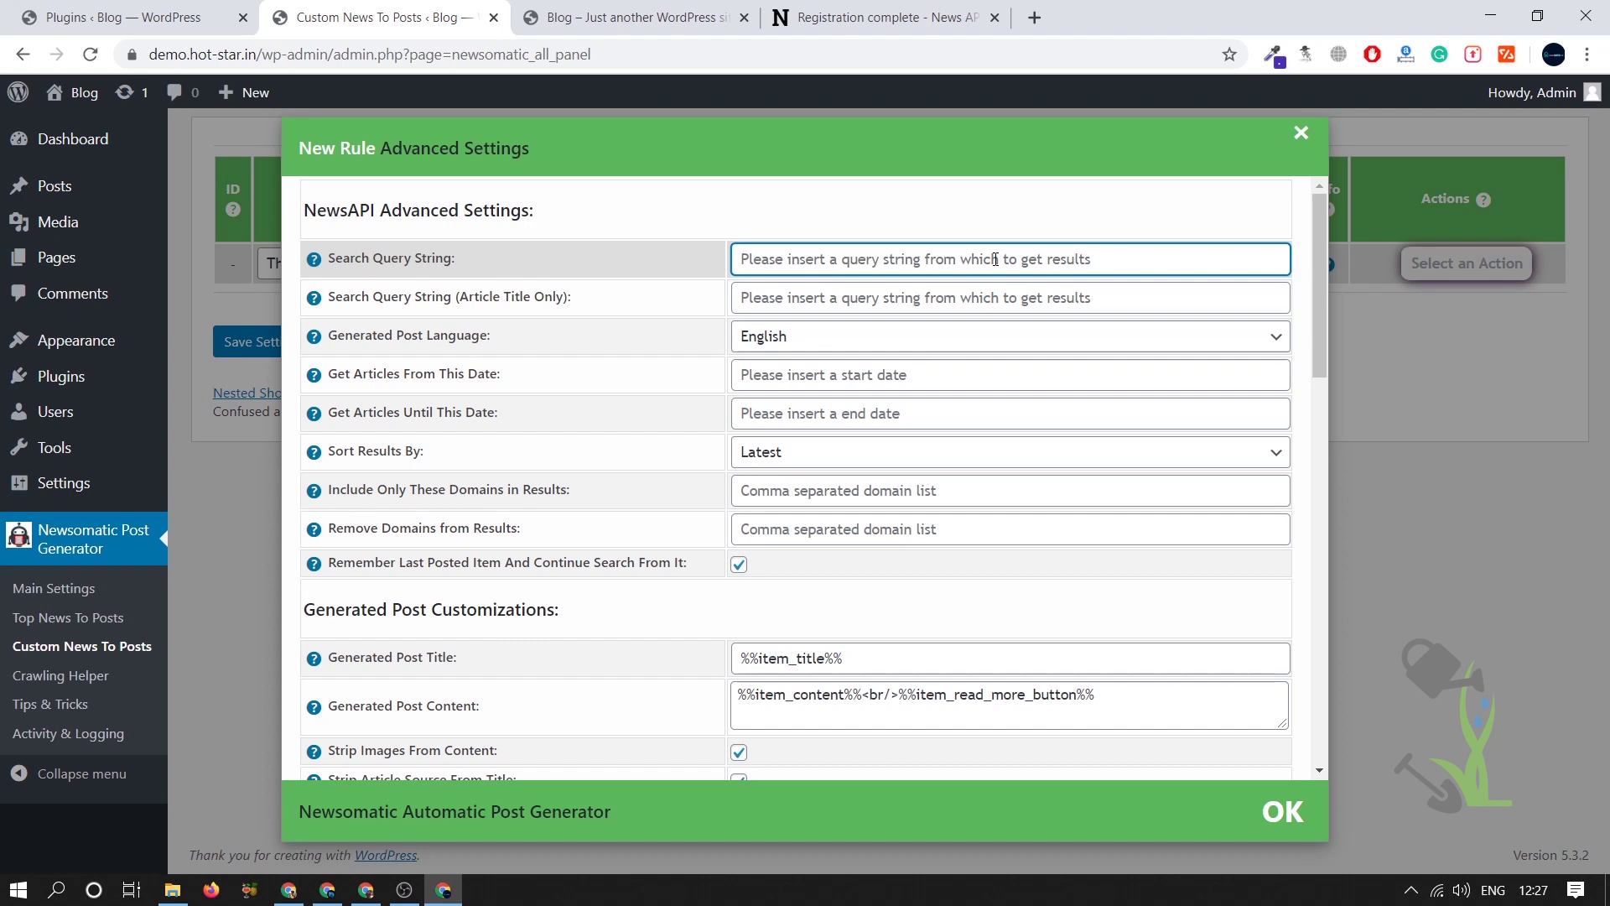
pyautogui.write('ram')
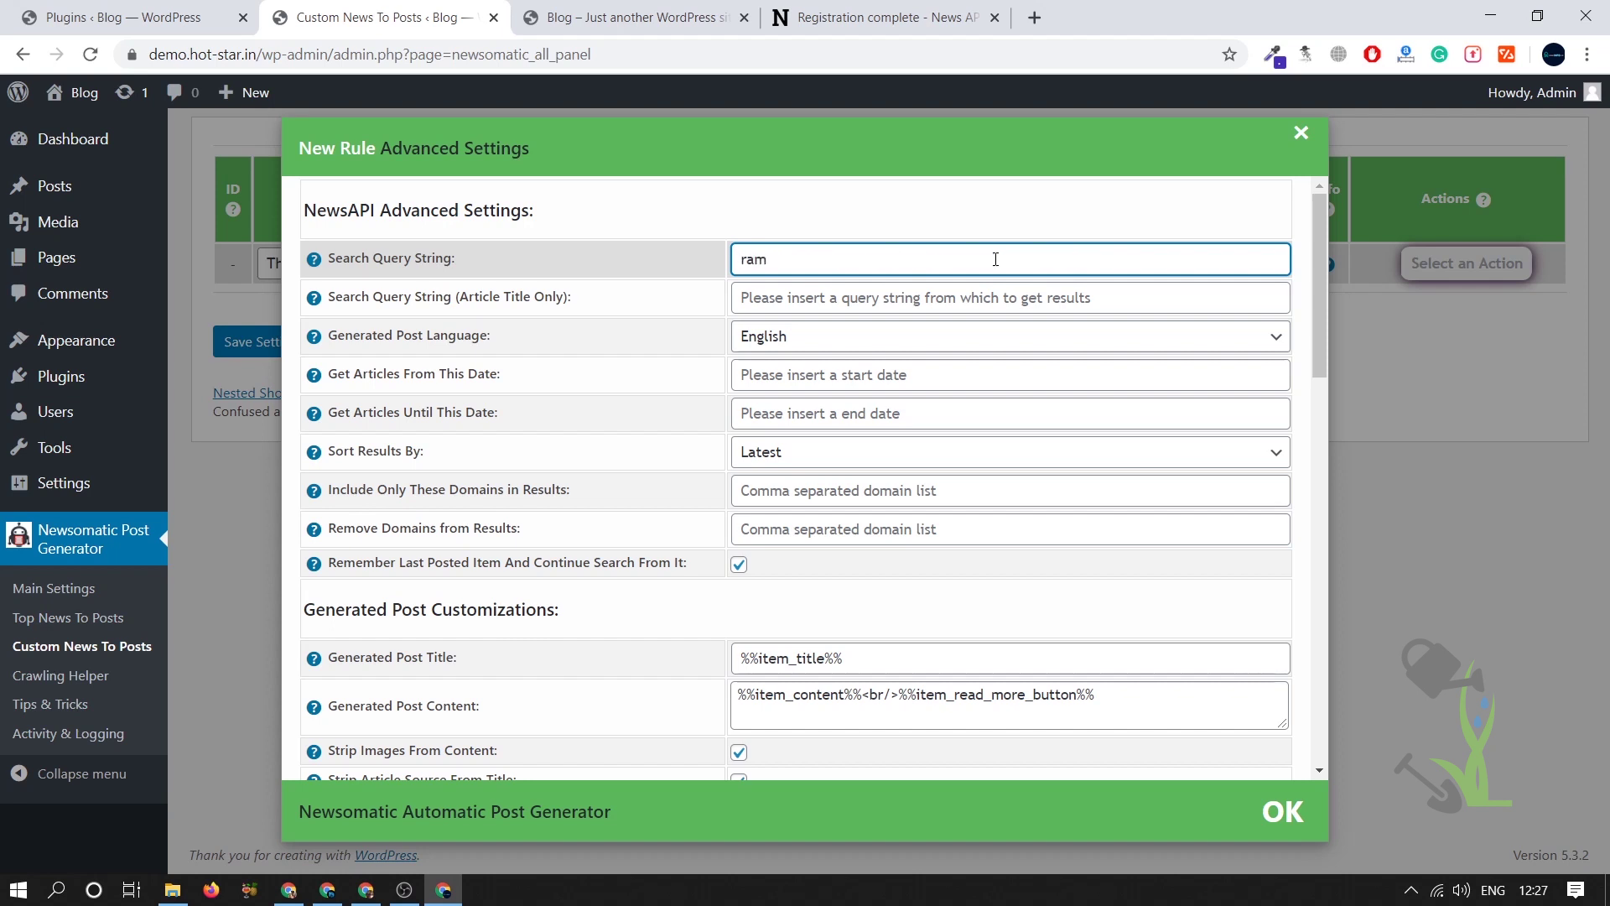
pyautogui.write(' man')
pyautogui.press('BackSpace')
pyautogui.press('BackSpace')
pyautogui.press('BackSpace')
pyautogui.press('BackSpace')
pyautogui.press('BackSpace')
pyautogui.press('BackSpace')
pyautogui.write('football')
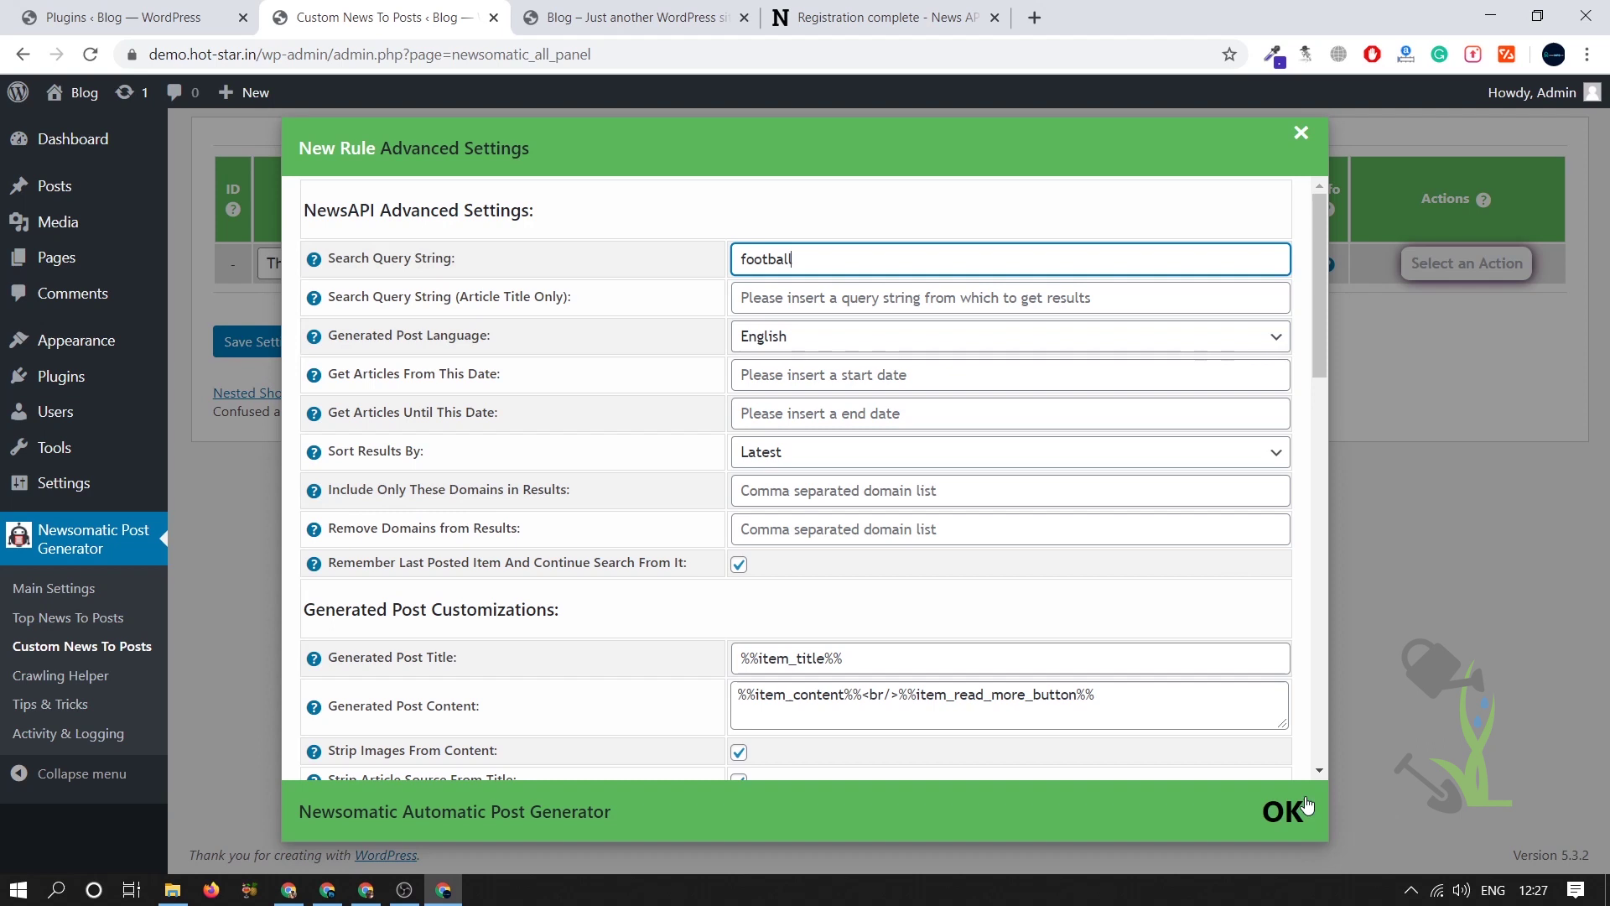
pyautogui.click(1284, 811)
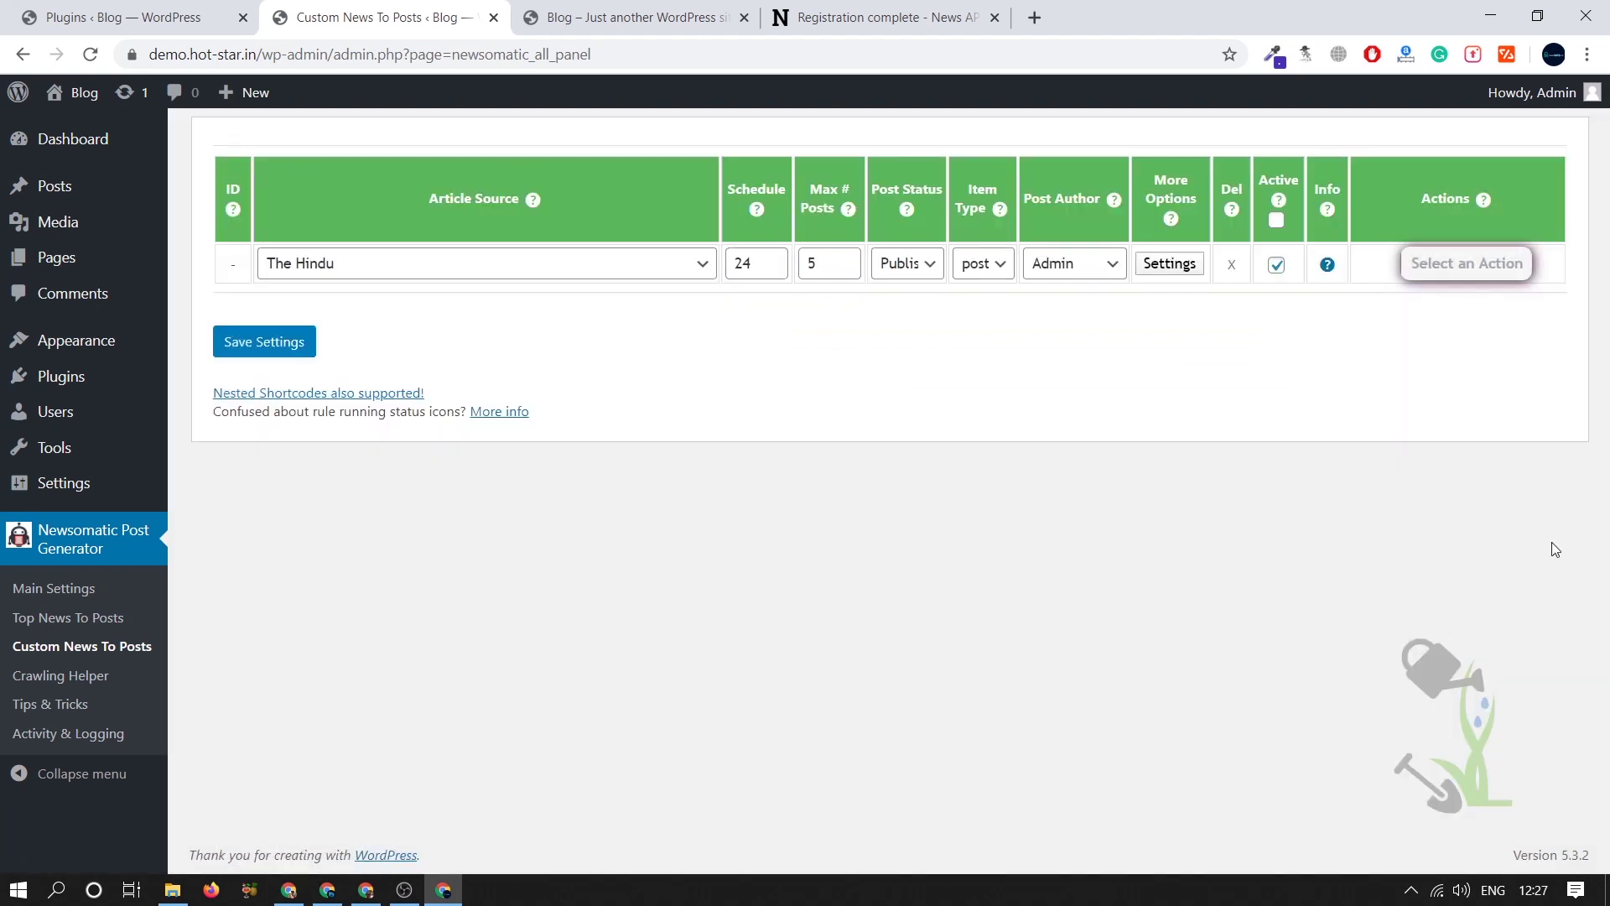
# - Save and run the new Hindu custom rule, then reload the blog front page
pyautogui.click(261, 342)
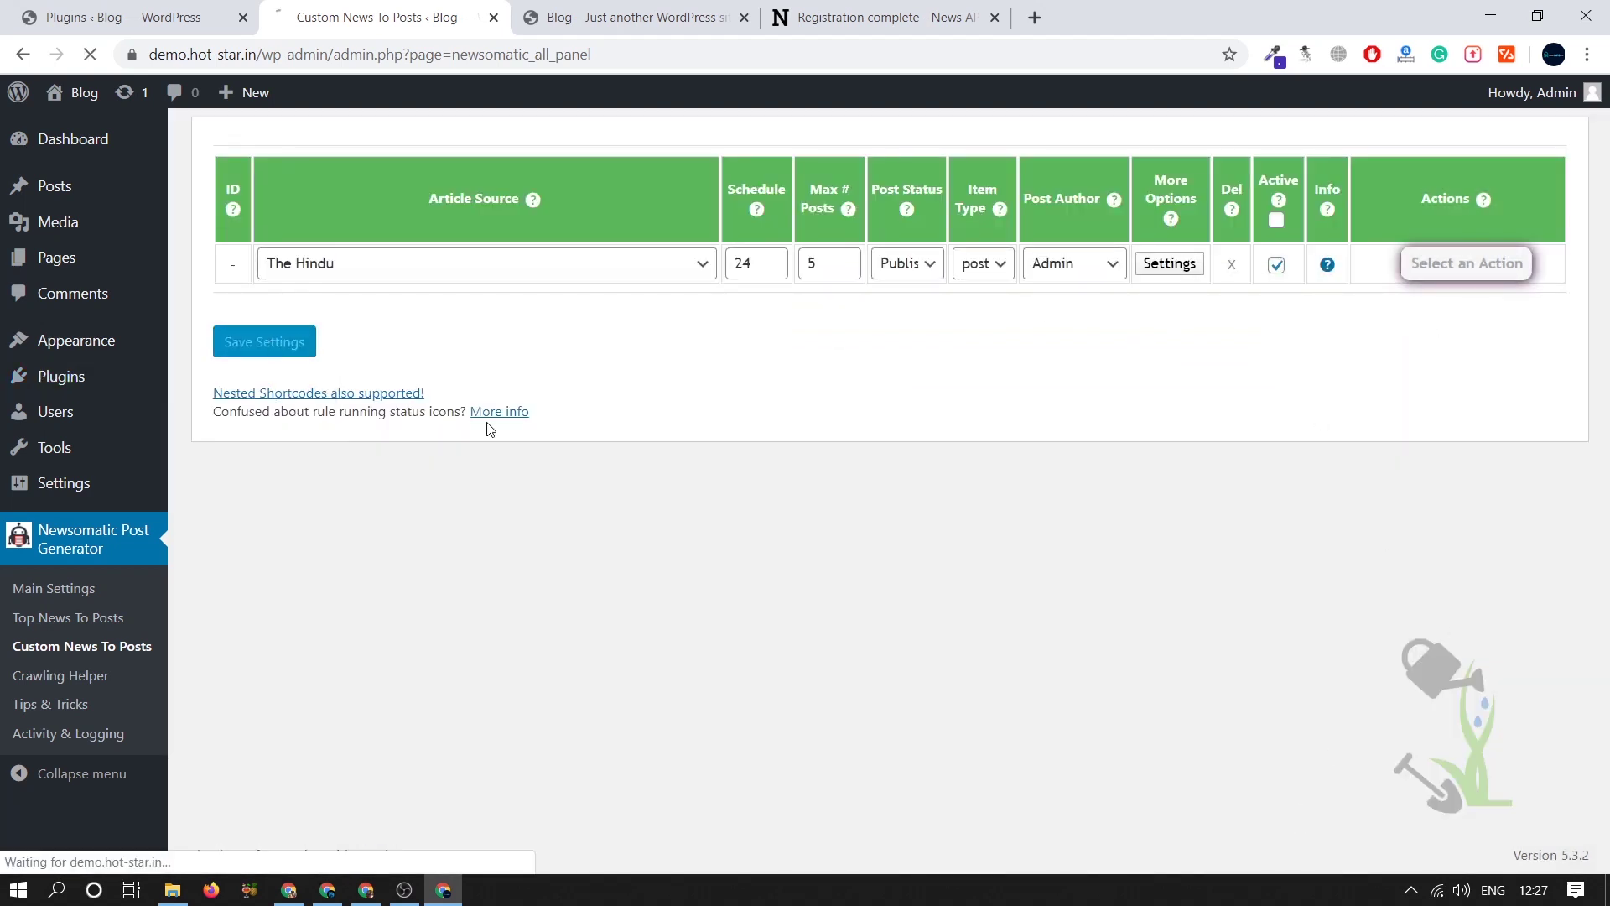
pyautogui.click(1464, 263)
pyautogui.click(1466, 310)
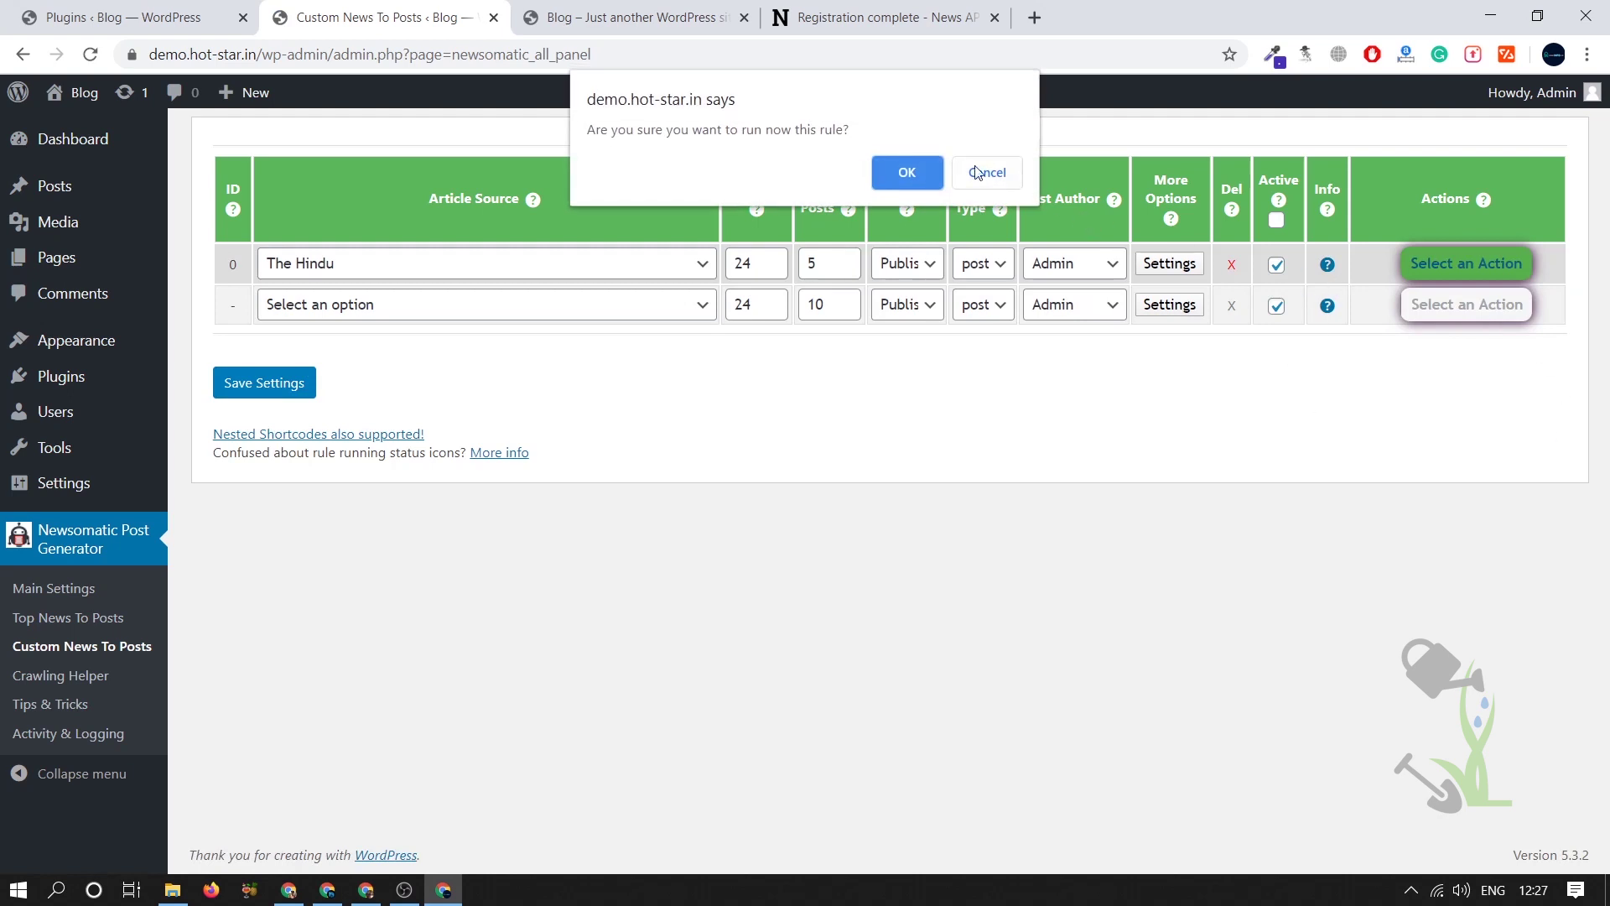
pyautogui.click(924, 171)
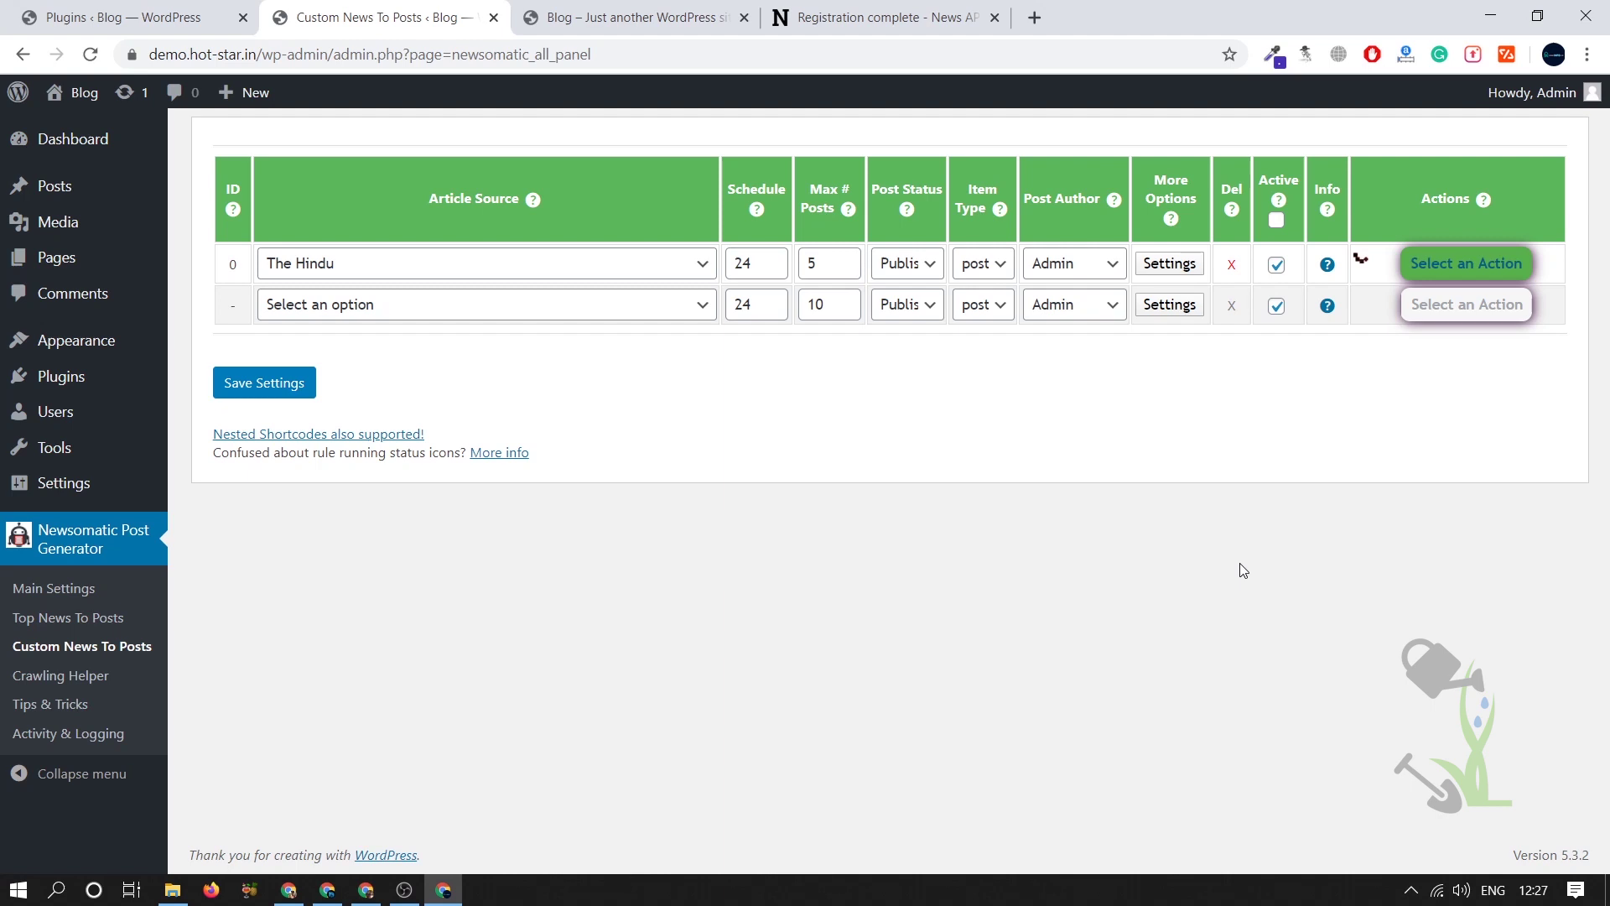
pyautogui.click(609, 15)
pyautogui.click(90, 54)
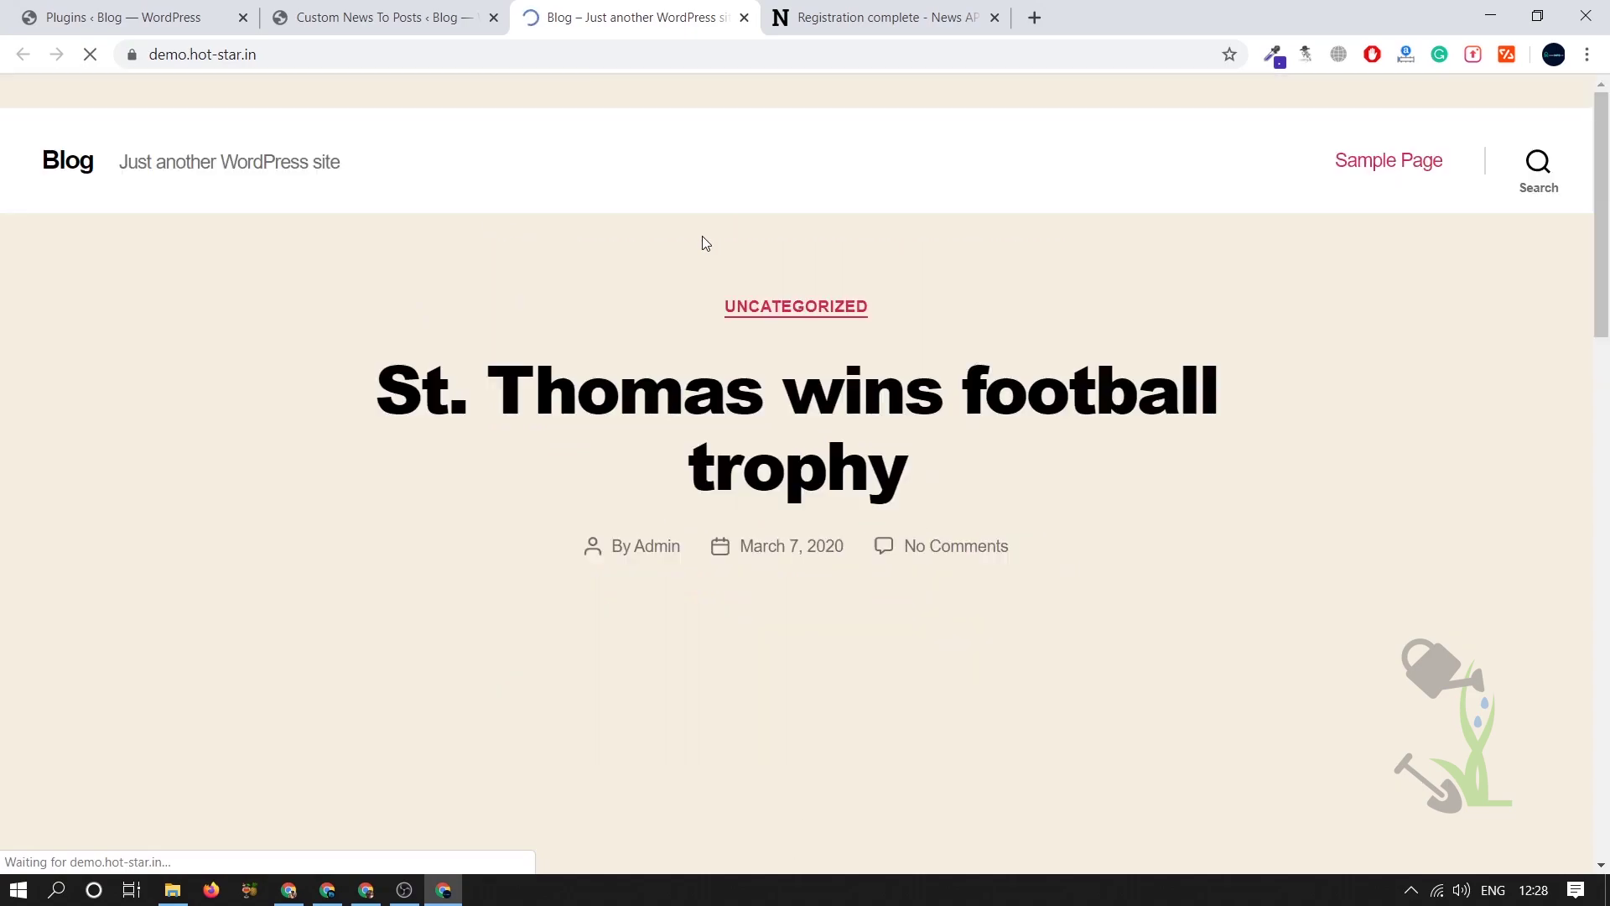
# - Search the blog page for 'football' with Ctrl+F
pyautogui.scroll(20, 696, 235)
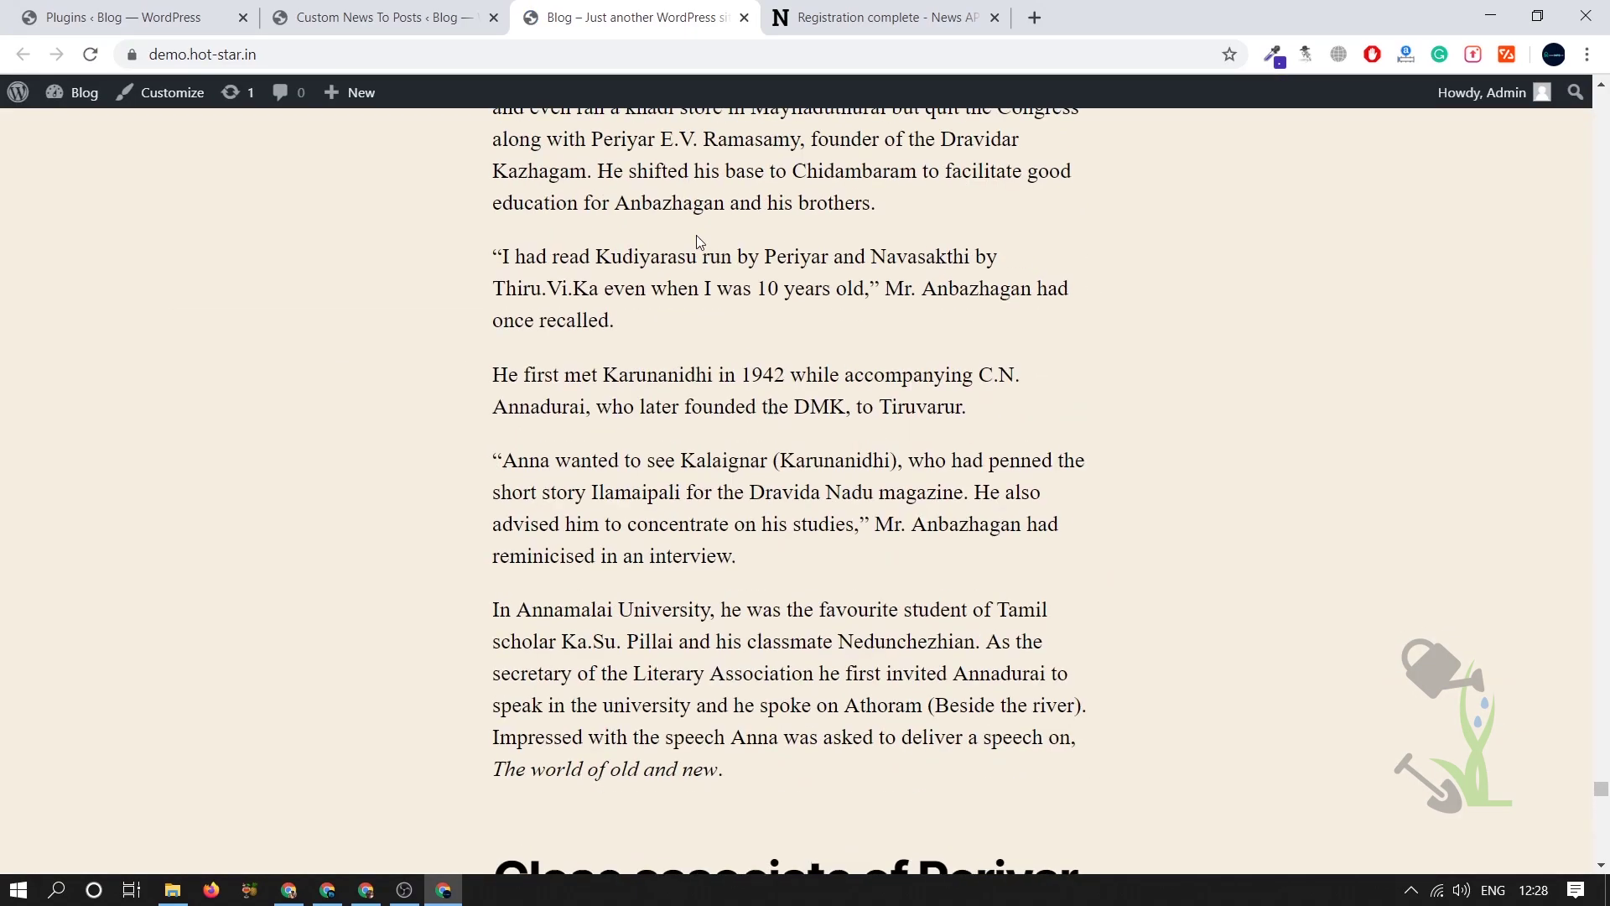
pyautogui.hotkey('ctrl', 'f')
pyautogui.write('foota')
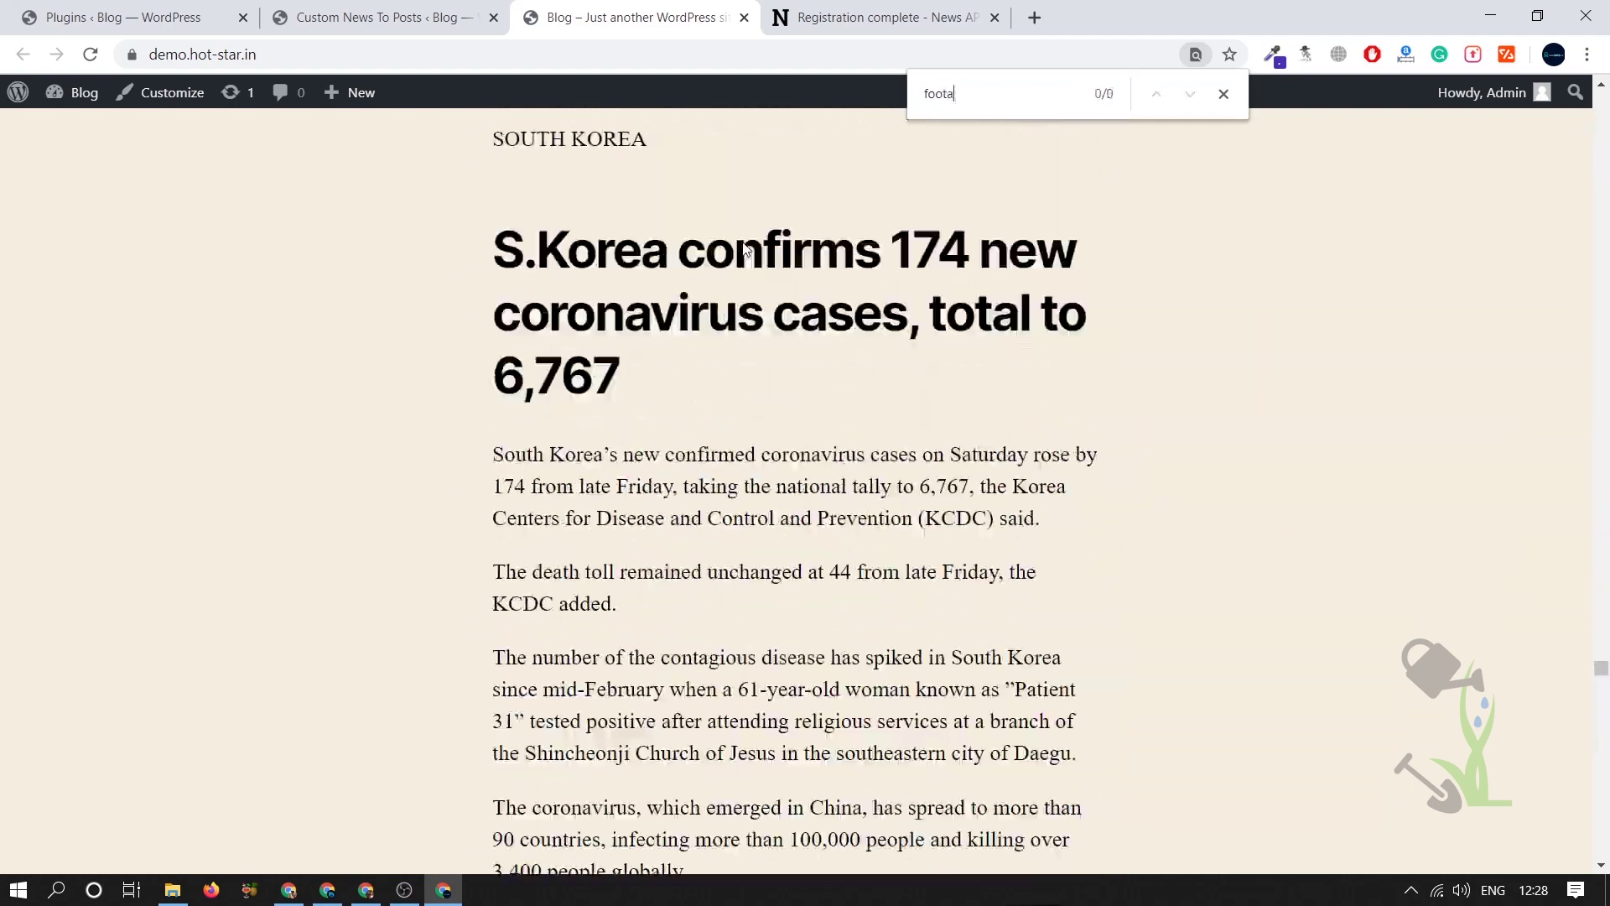
pyautogui.press('BackSpace')
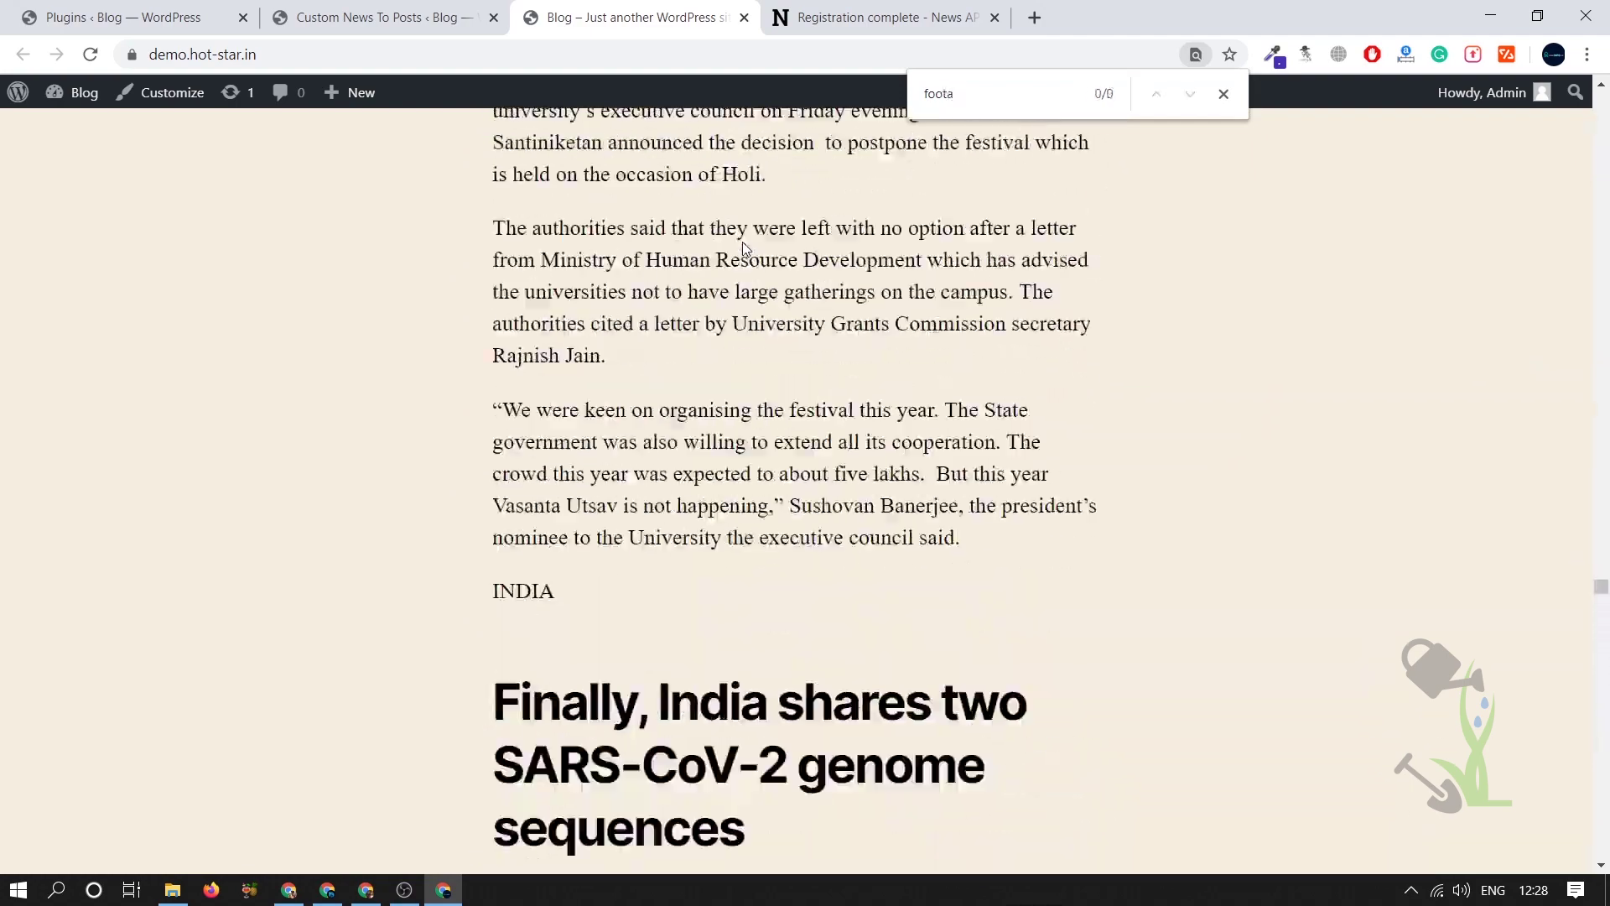
pyautogui.write('ball')
# - Browse the football matches, then return to the Custom News To Posts rules
pyautogui.scroll(-20, 742, 241)
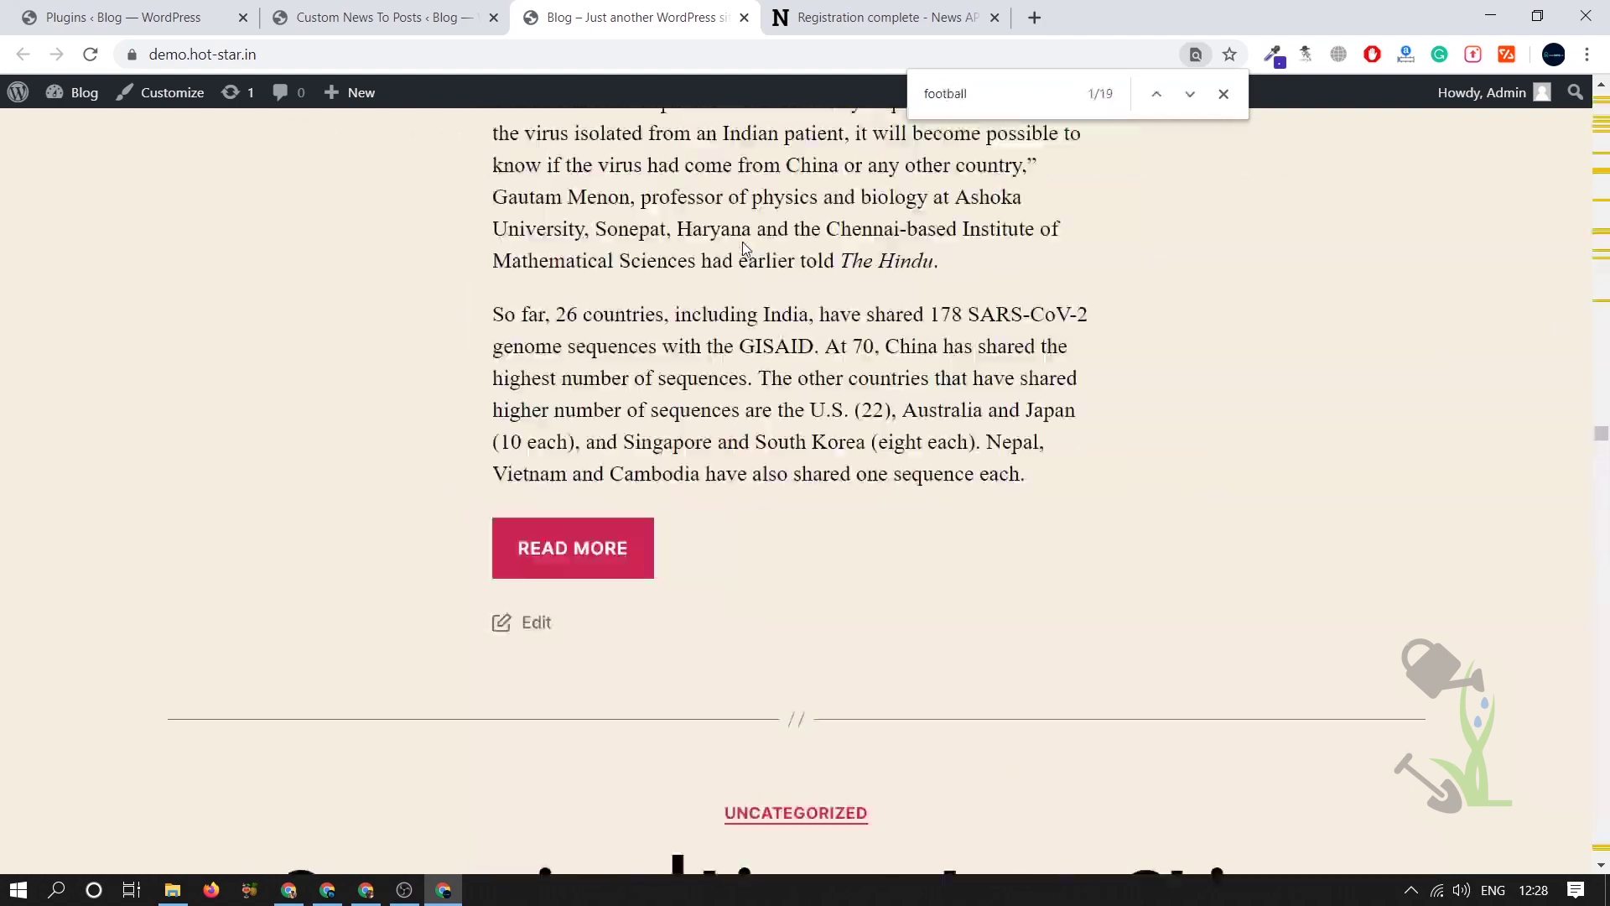
pyautogui.scroll(20, 406, 352)
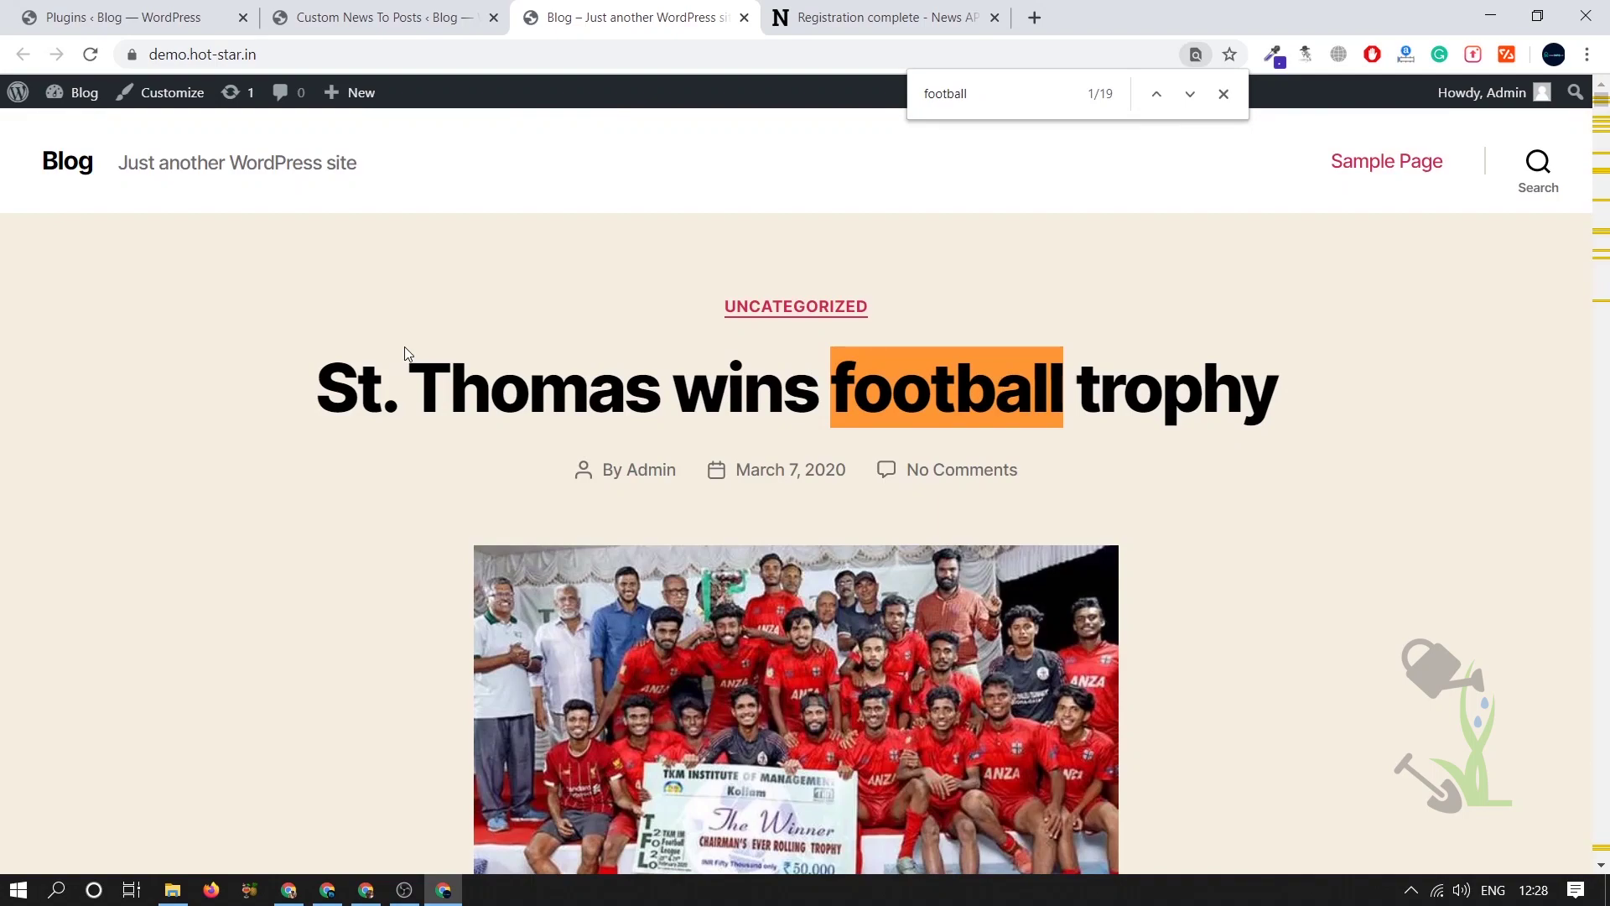
pyautogui.scroll(-13, 997, 644)
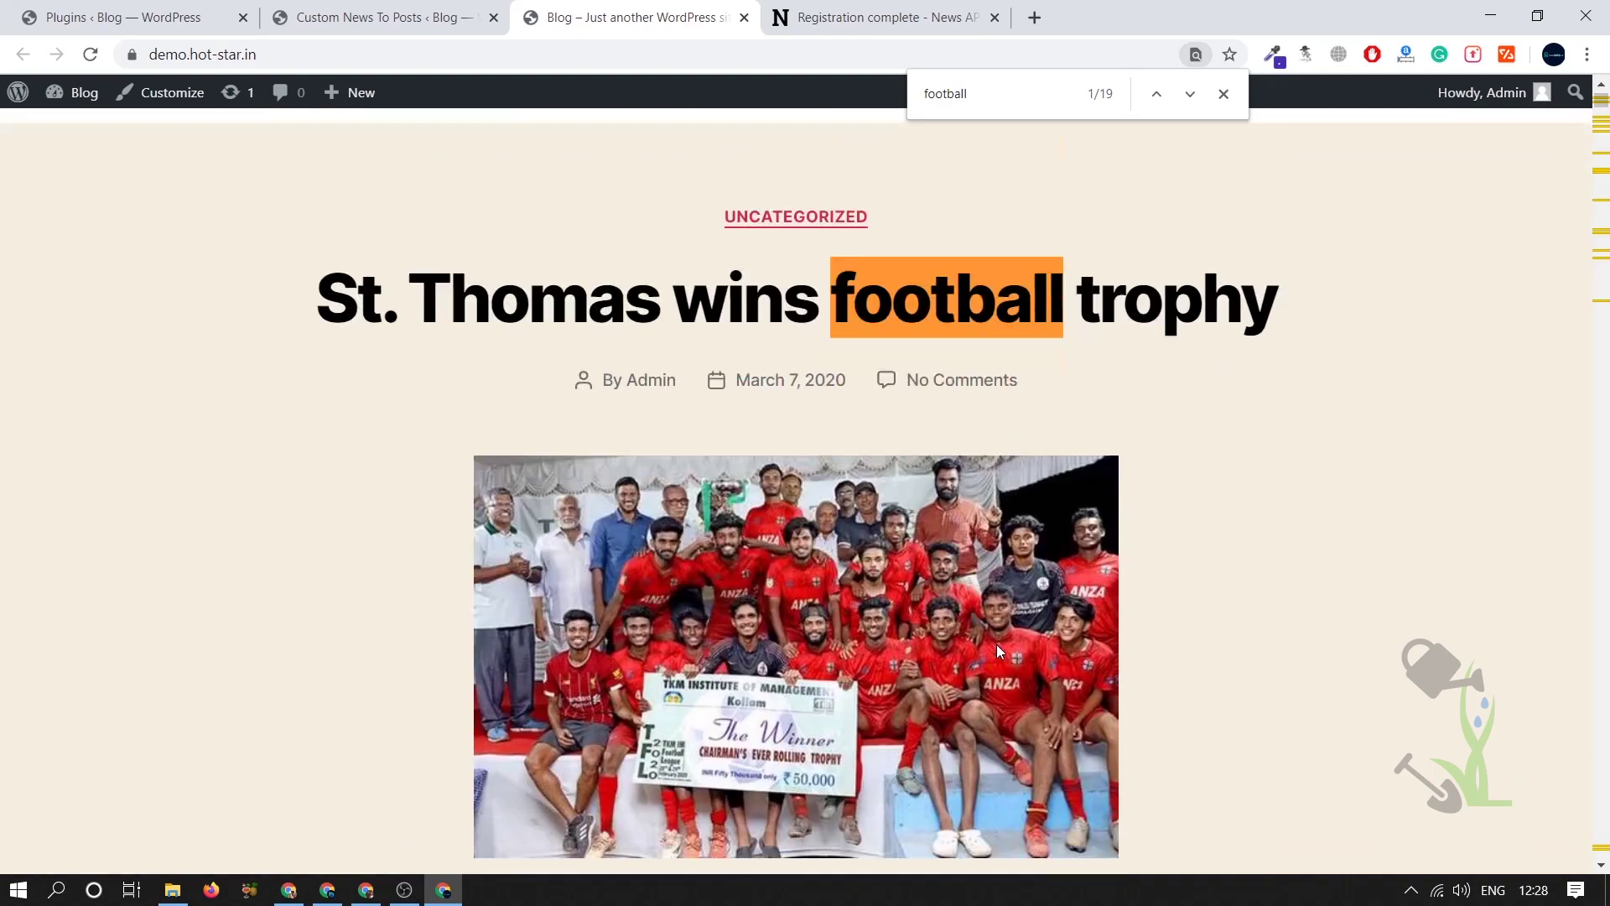
pyautogui.scroll(-6, 998, 652)
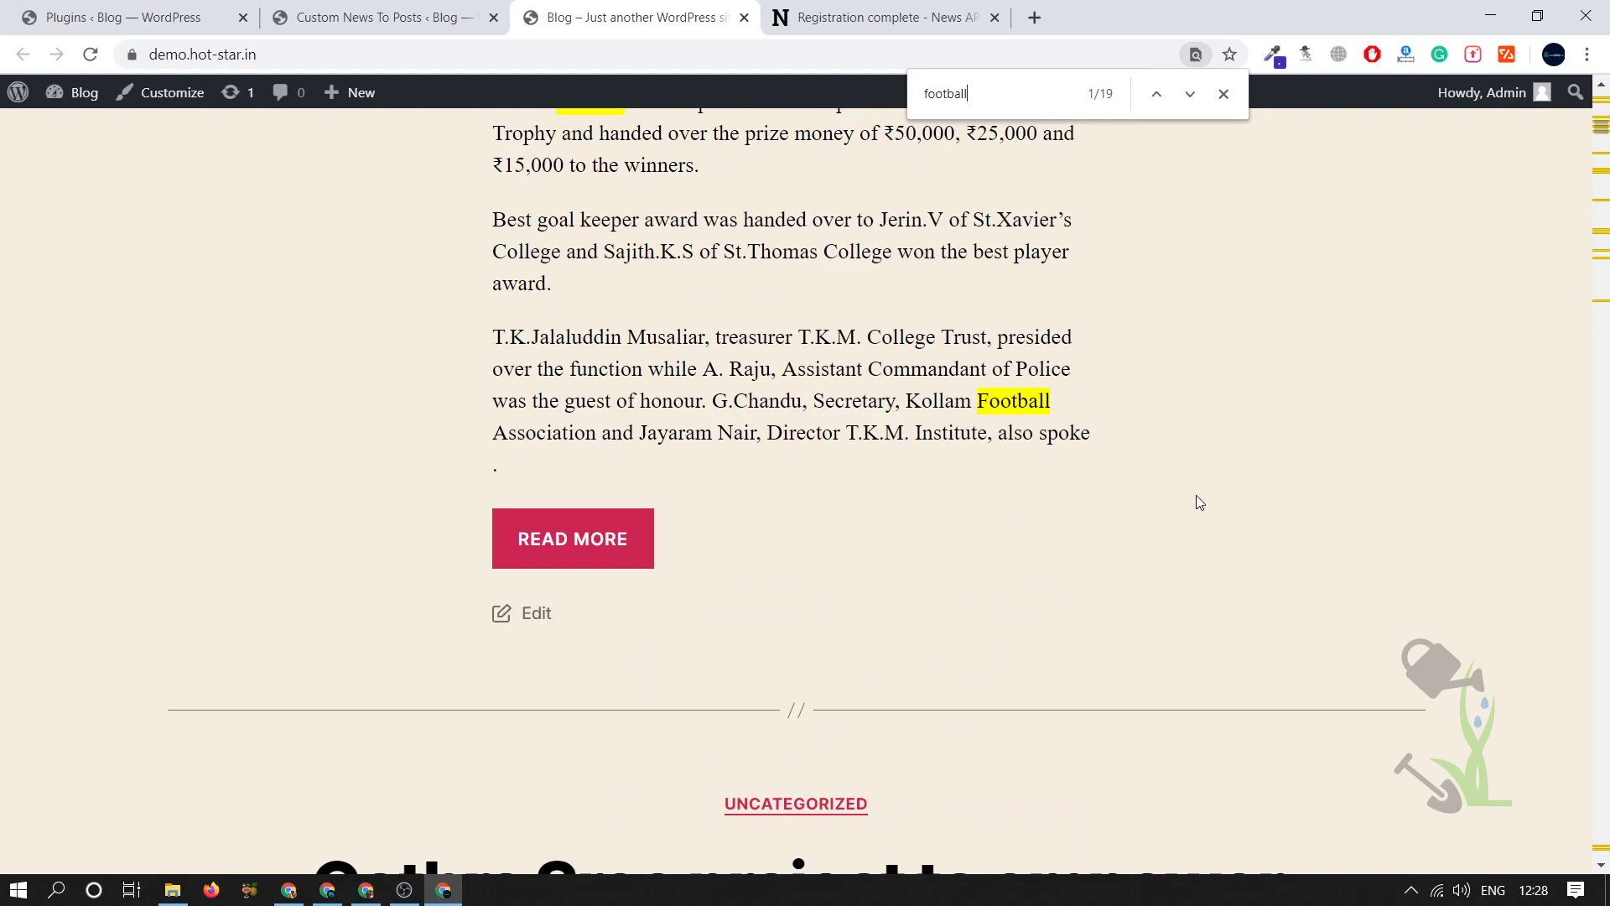
pyautogui.scroll(5, 830, 604)
pyautogui.scroll(-20, 791, 659)
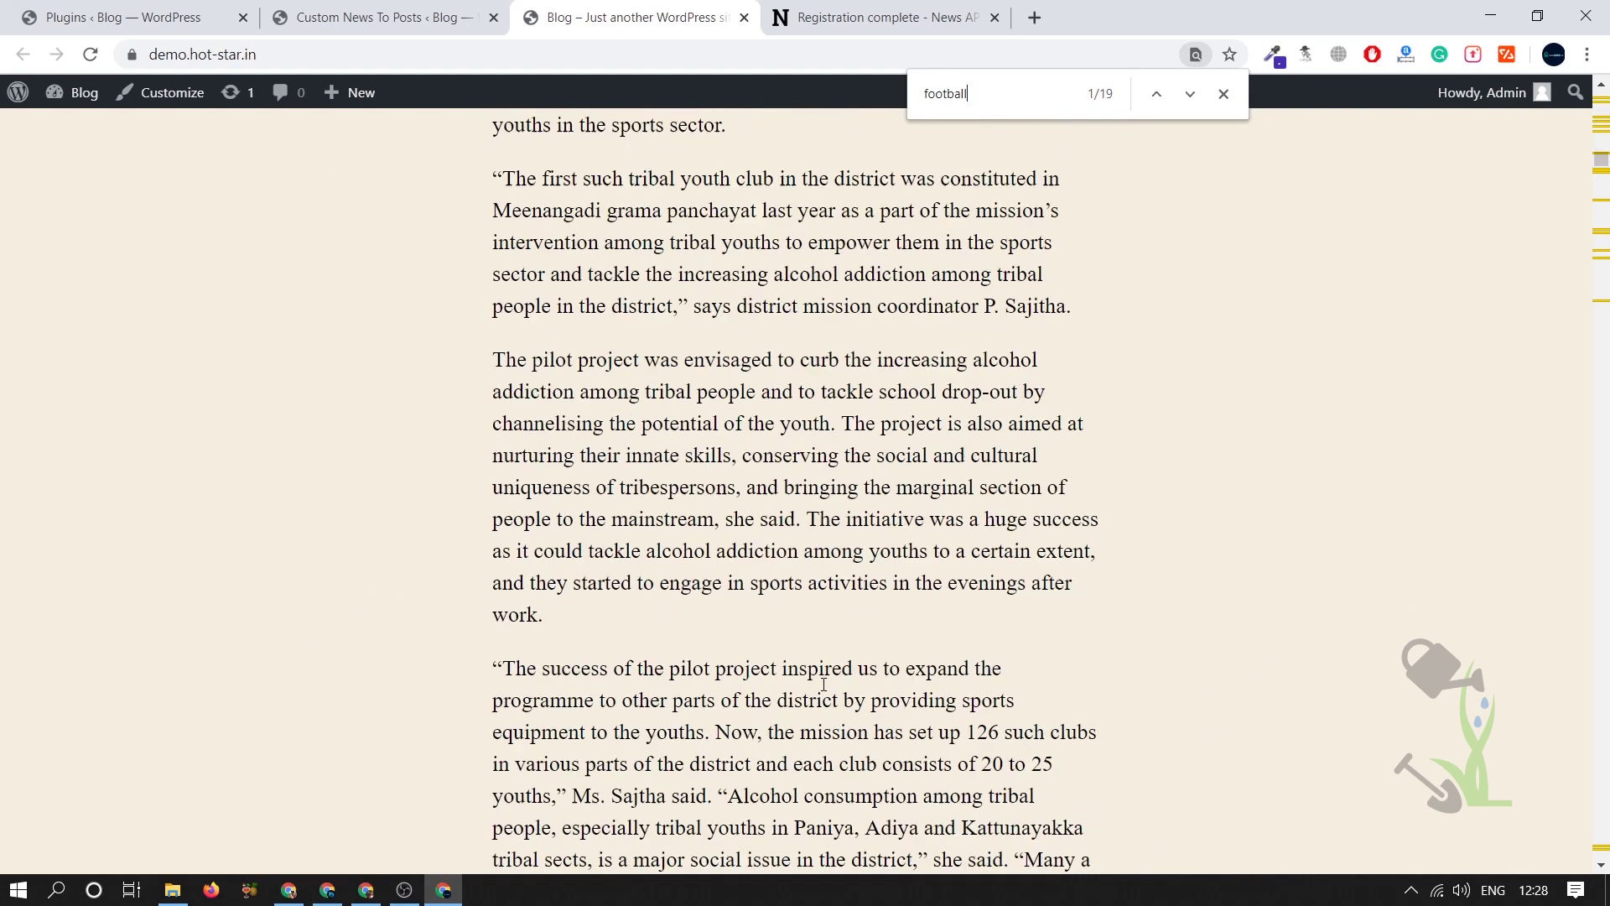
pyautogui.scroll(-5, 857, 653)
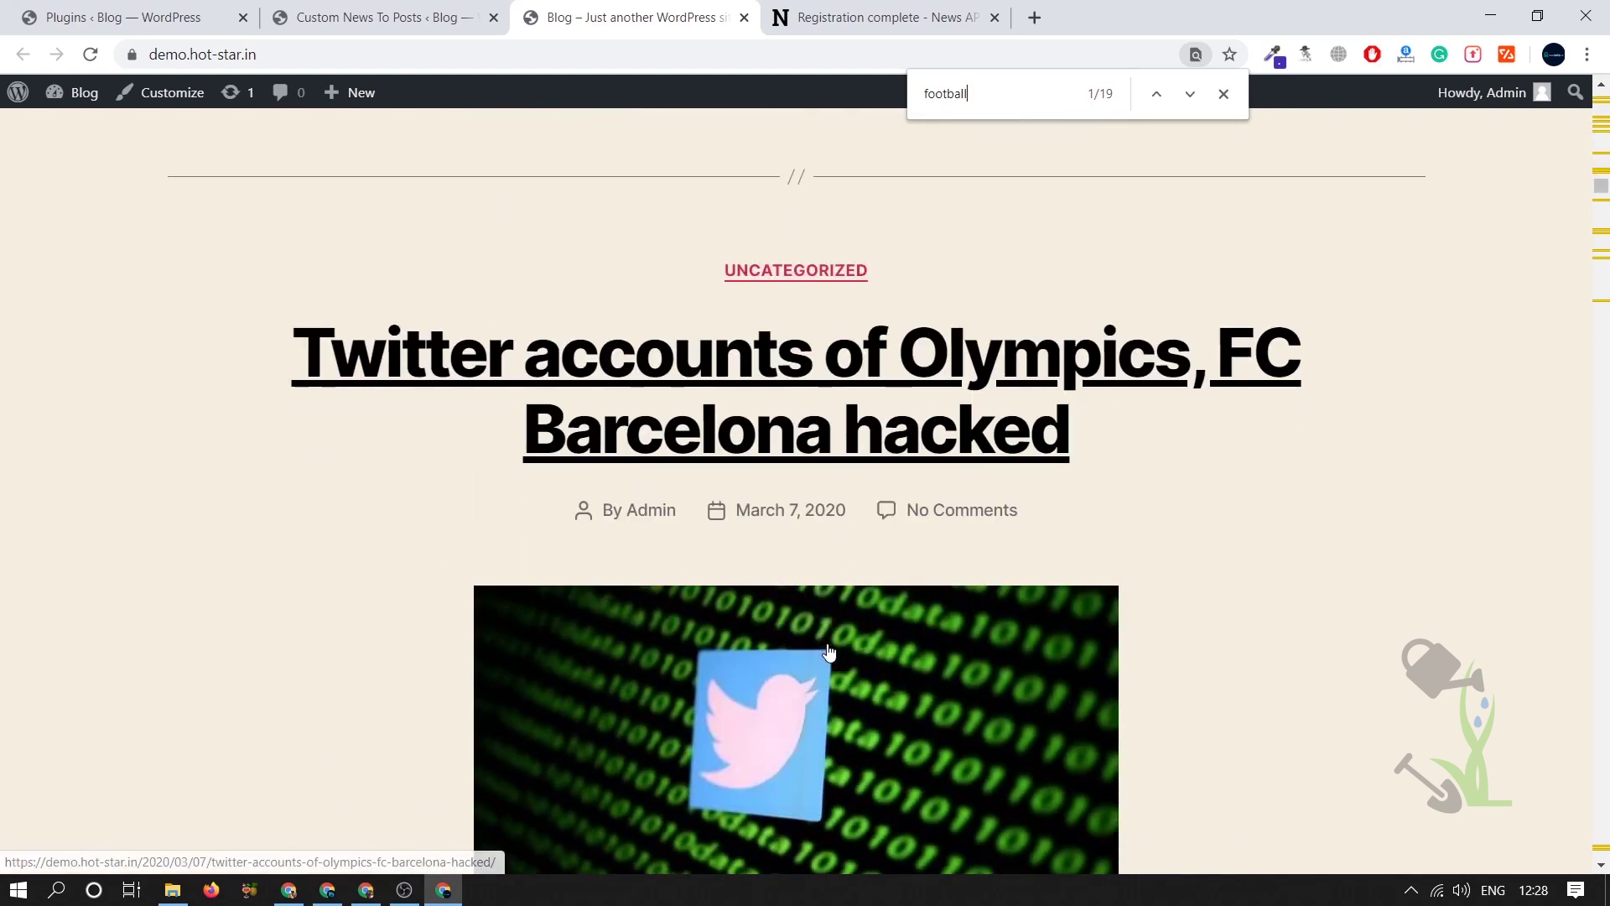
pyautogui.click(1223, 93)
pyautogui.click(403, 10)
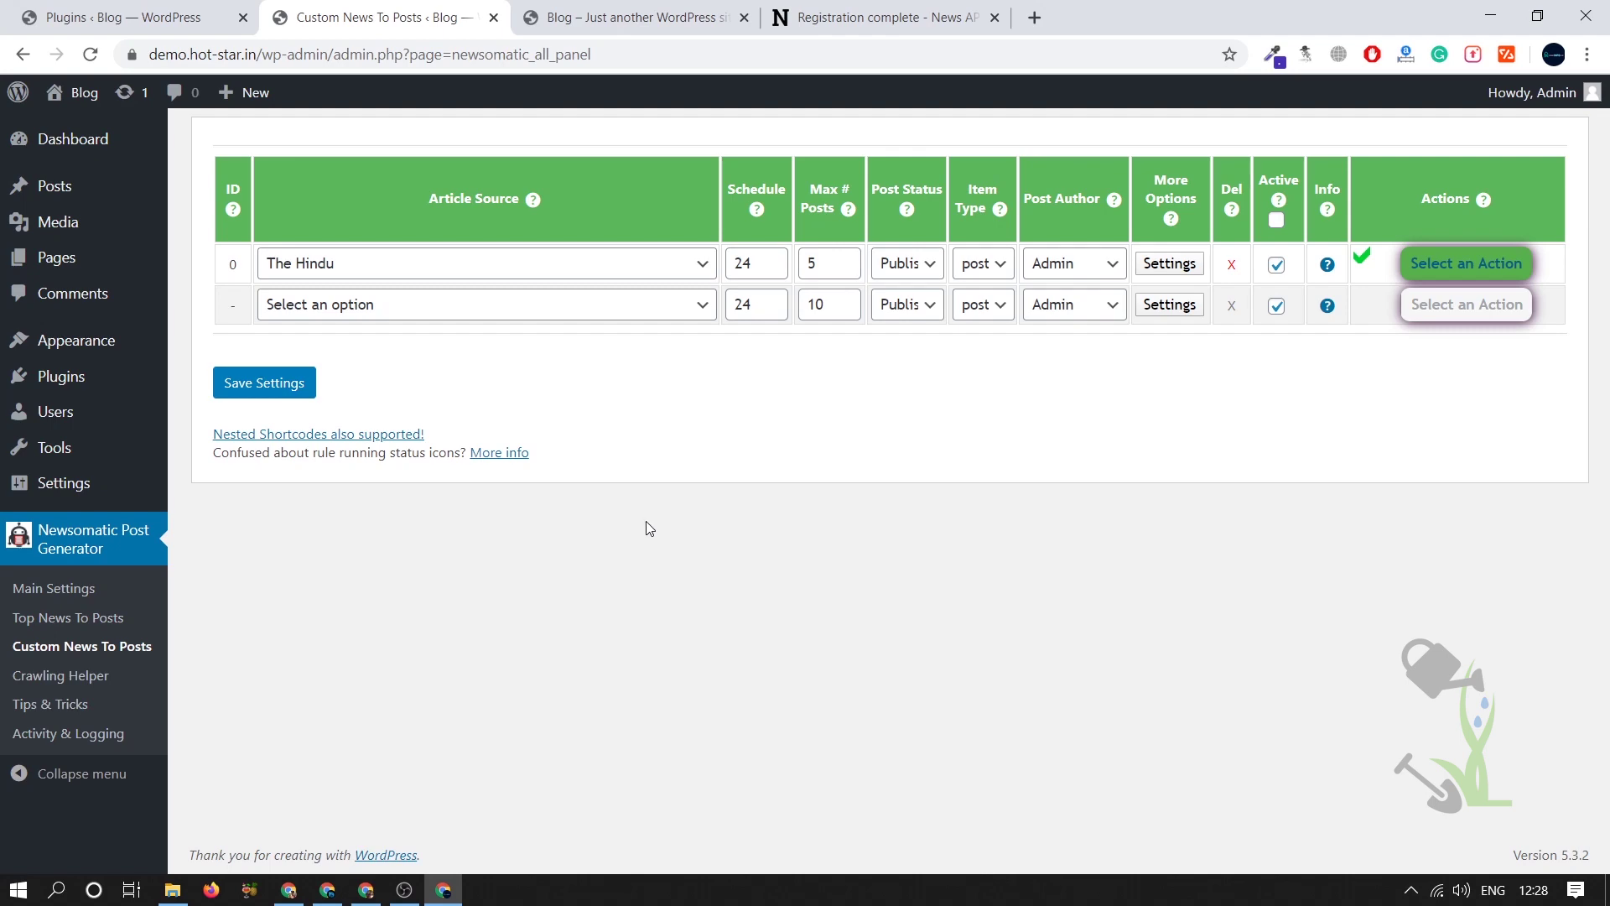
# - Switch to the srmehranclub Newsomatic 2.4.4 product page and go to Membership
pyautogui.click(367, 894)
pyautogui.scroll(4, 998, 658)
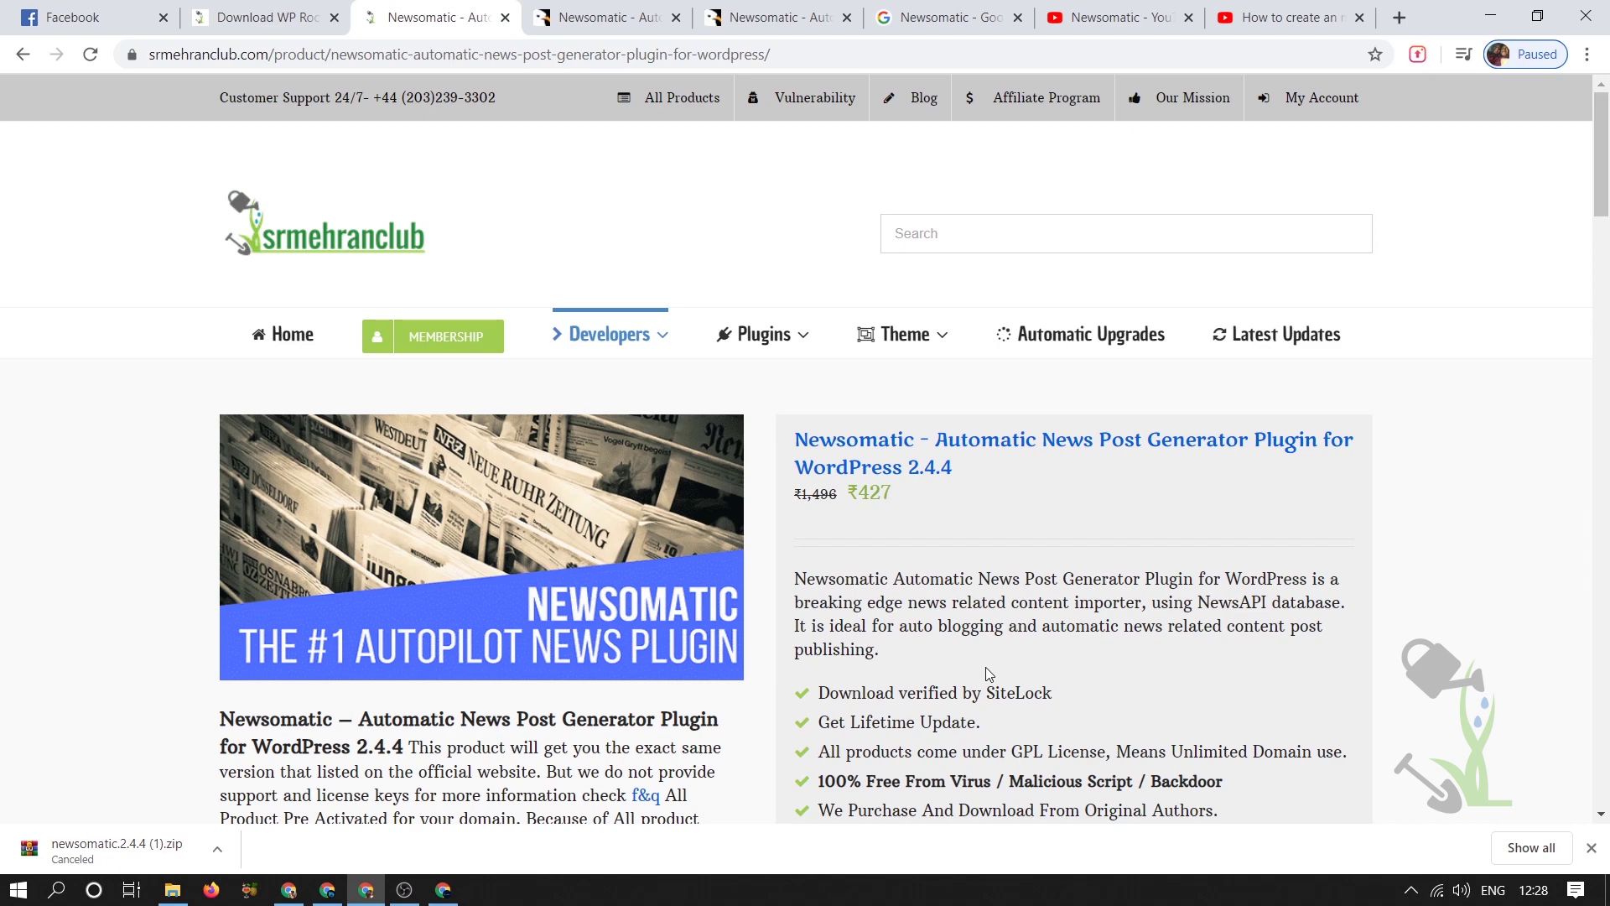
pyautogui.scroll(-3, 984, 667)
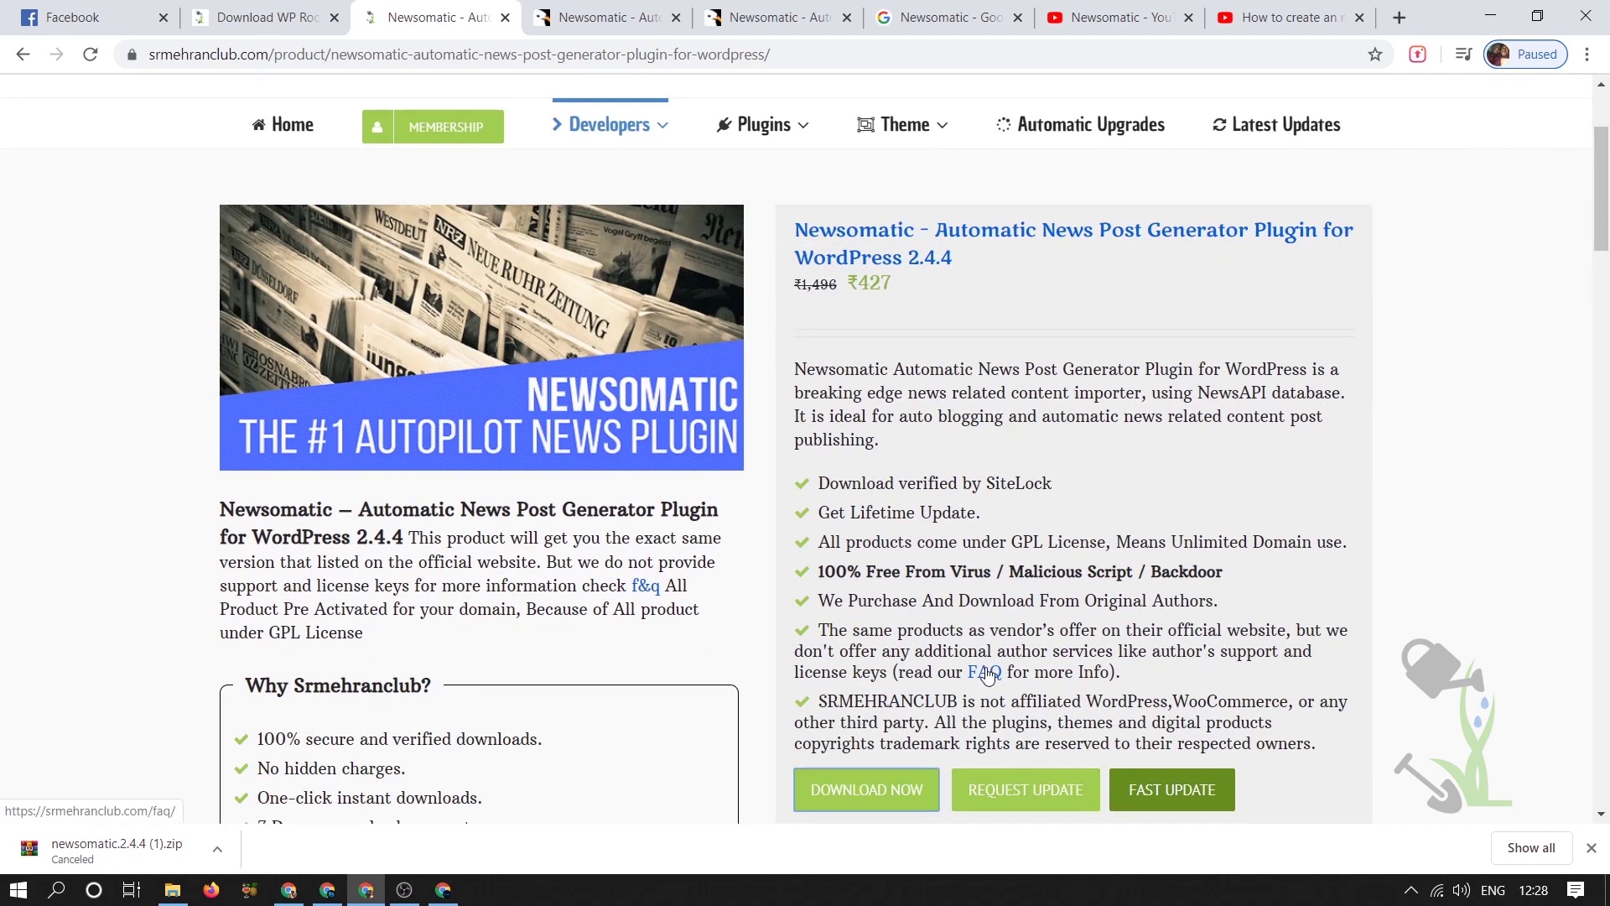
pyautogui.click(470, 138)
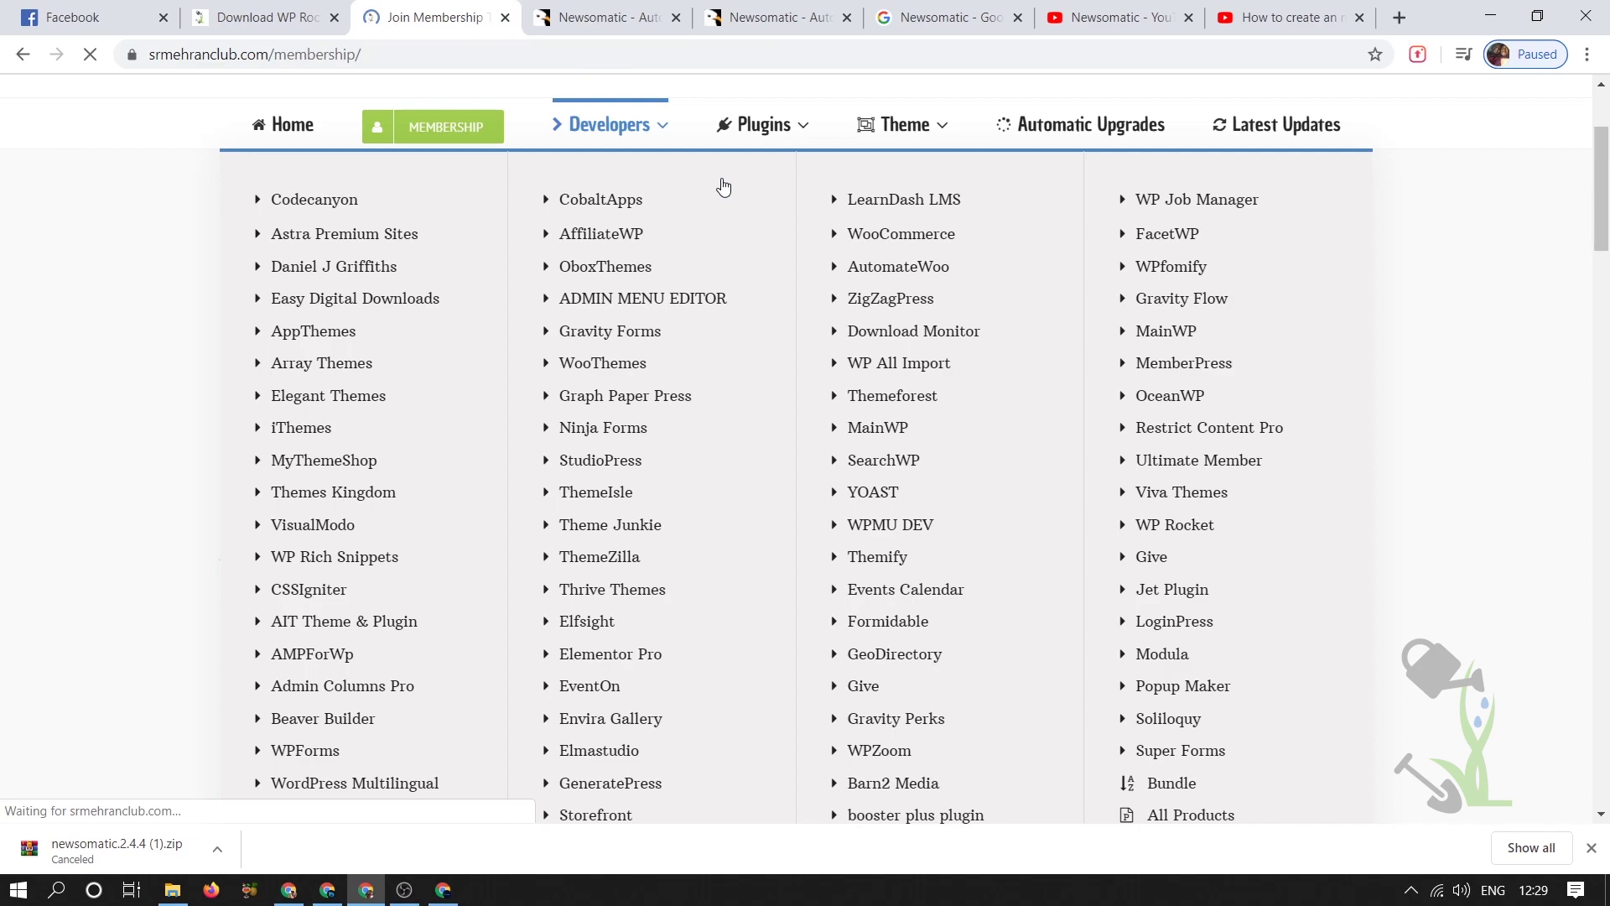
# - Review the Standard $29, Premium $89 and Semester $59 plans, highlighting the 6100 plugins line
pyautogui.scroll(-20, 873, 183)
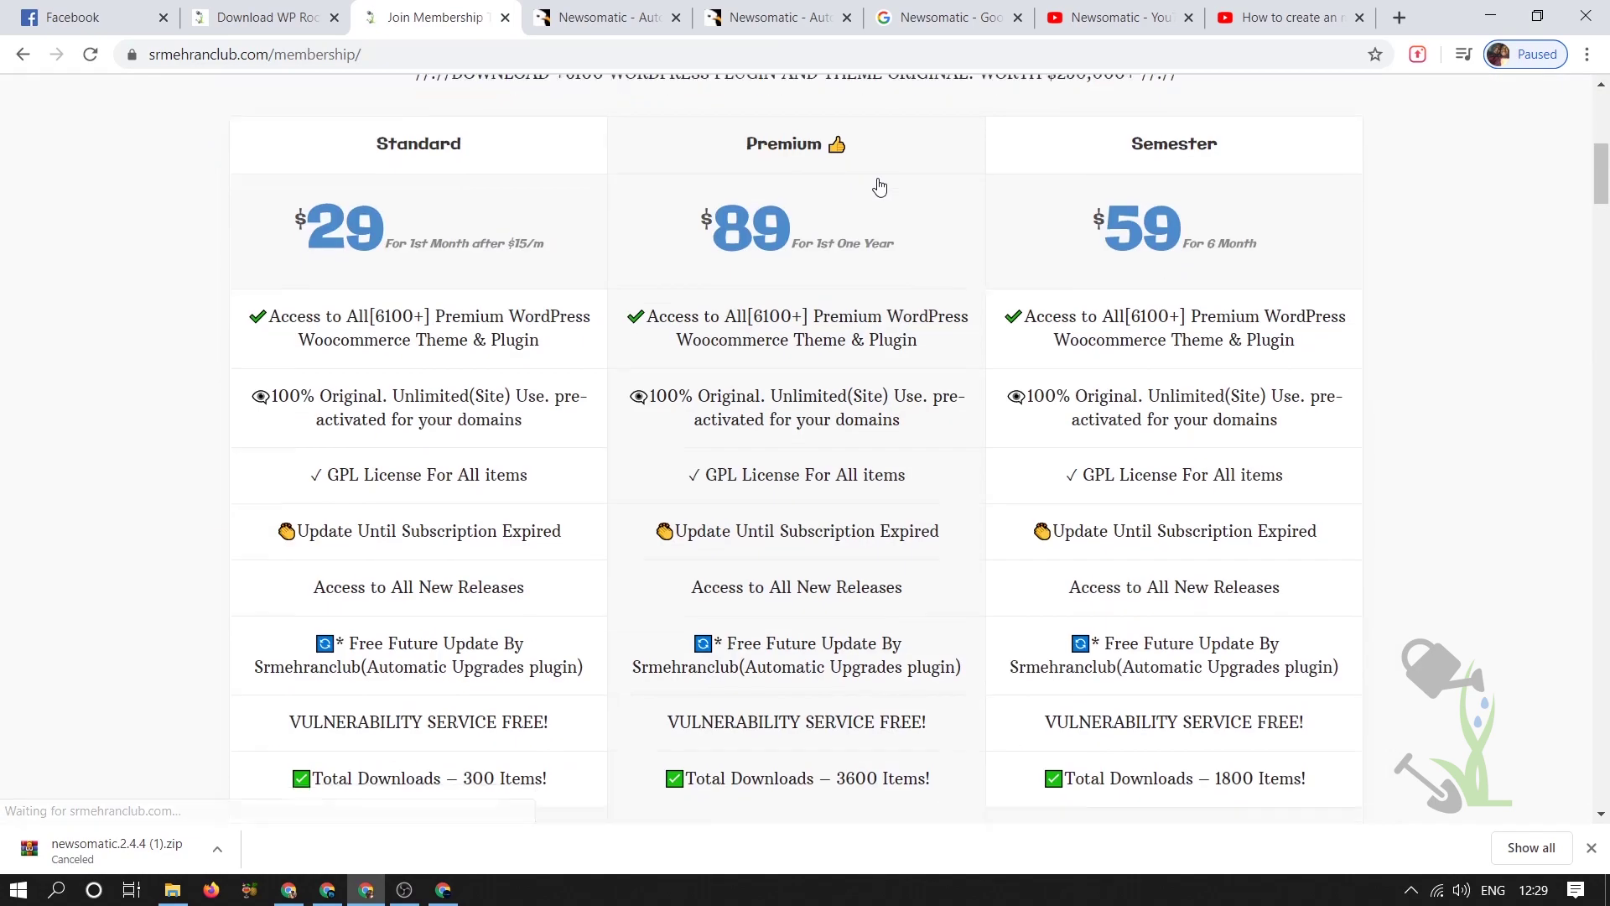
pyautogui.scroll(10, 880, 185)
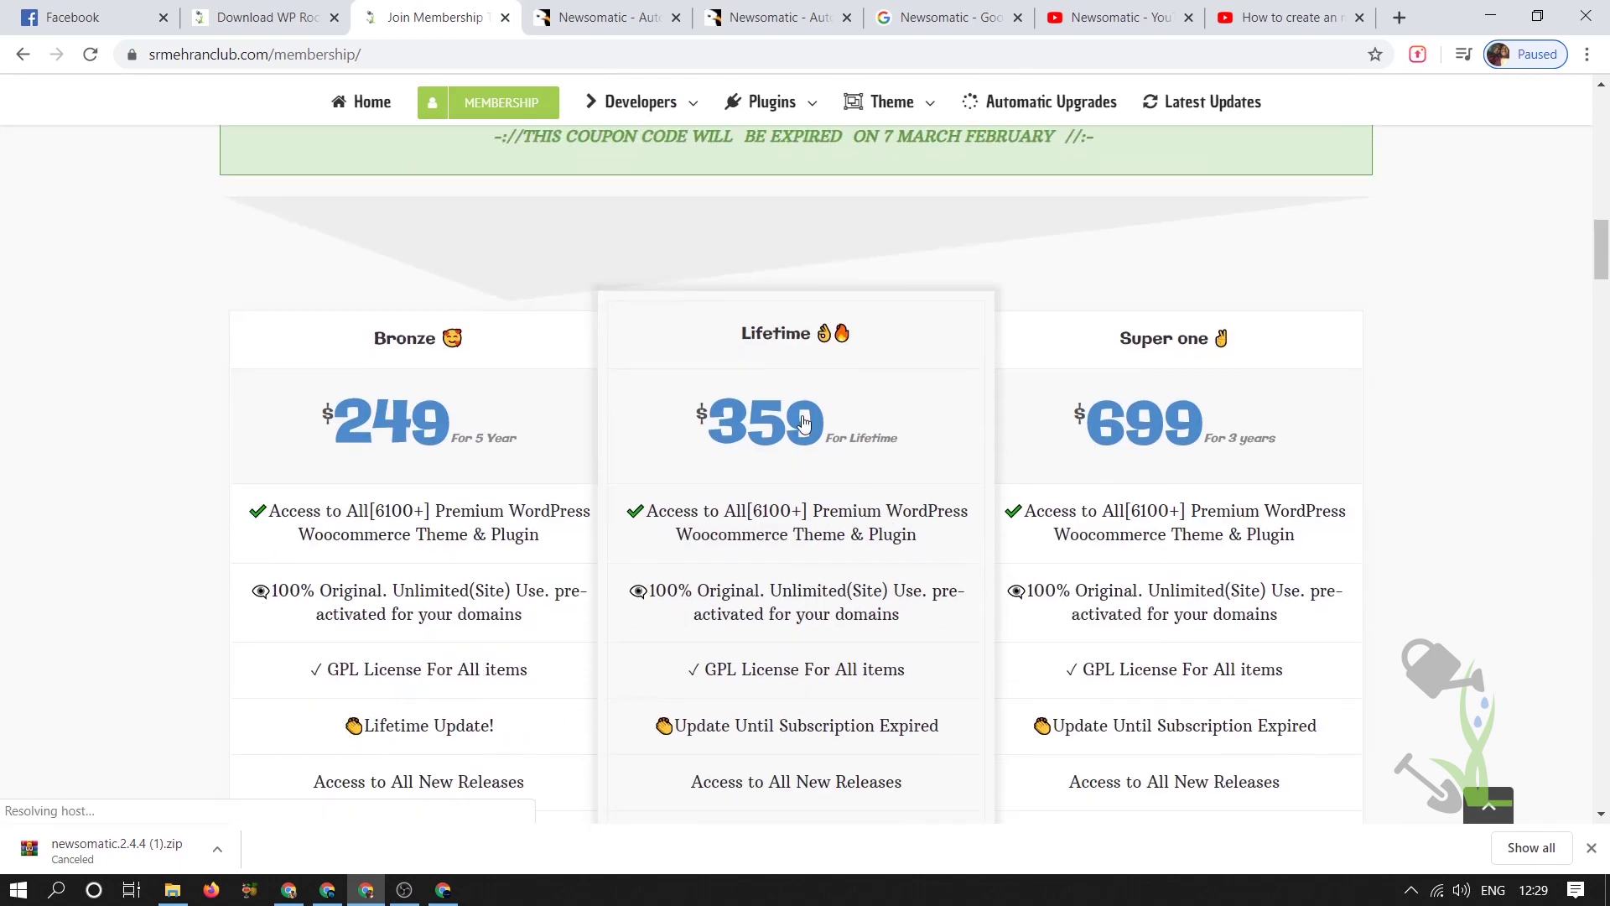
pyautogui.scroll(-3, 882, 454)
pyautogui.scroll(-3, 882, 454)
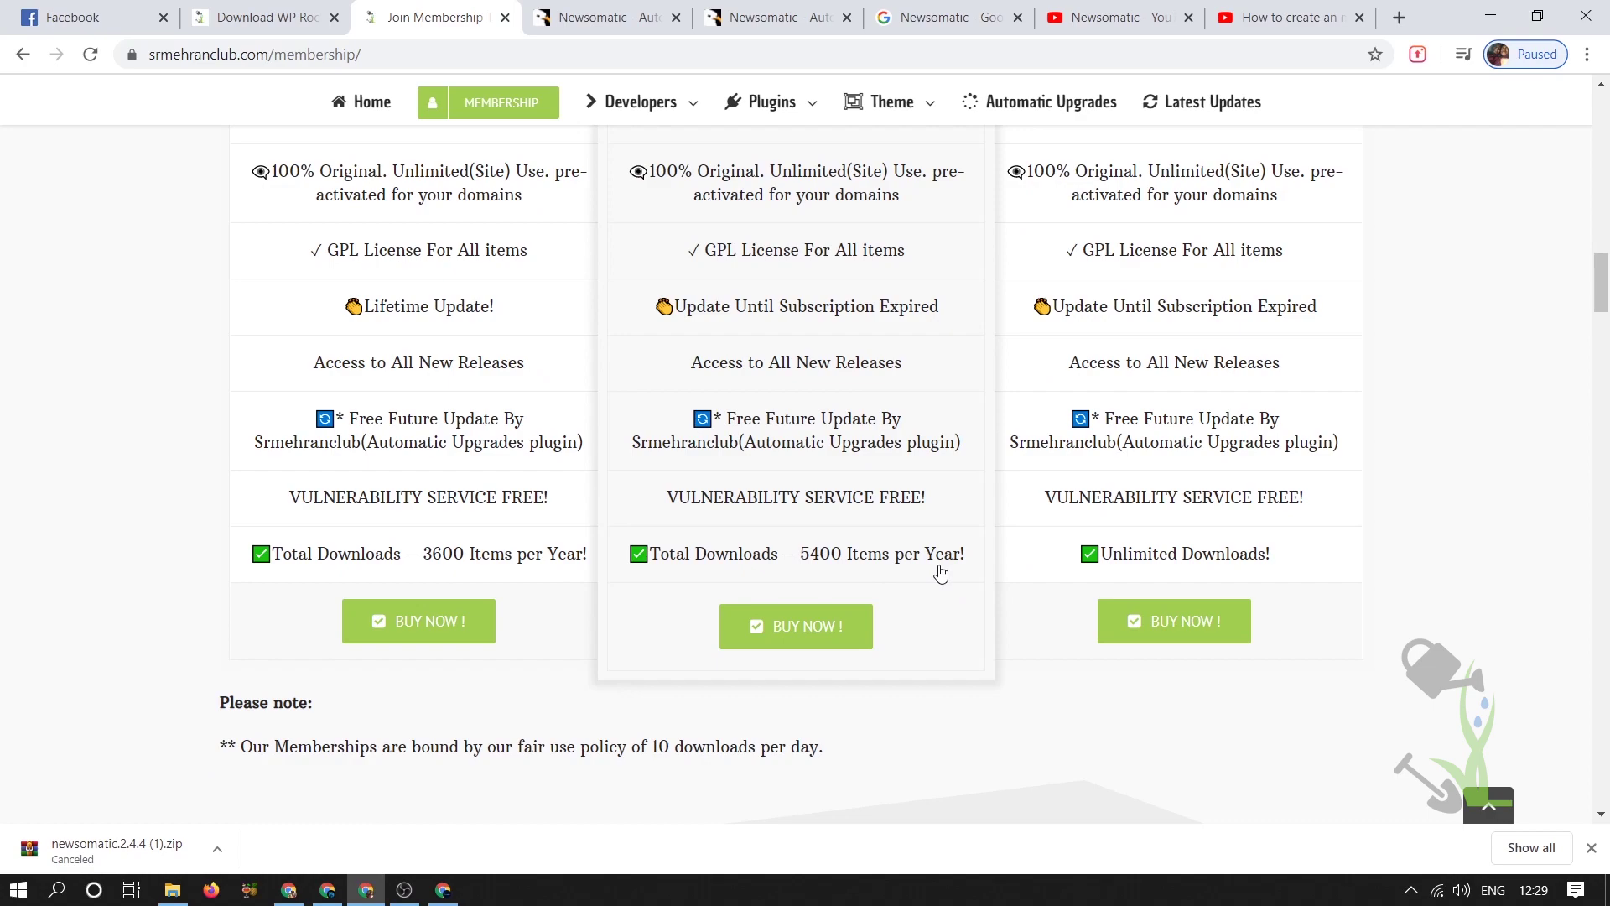
pyautogui.scroll(10, 940, 573)
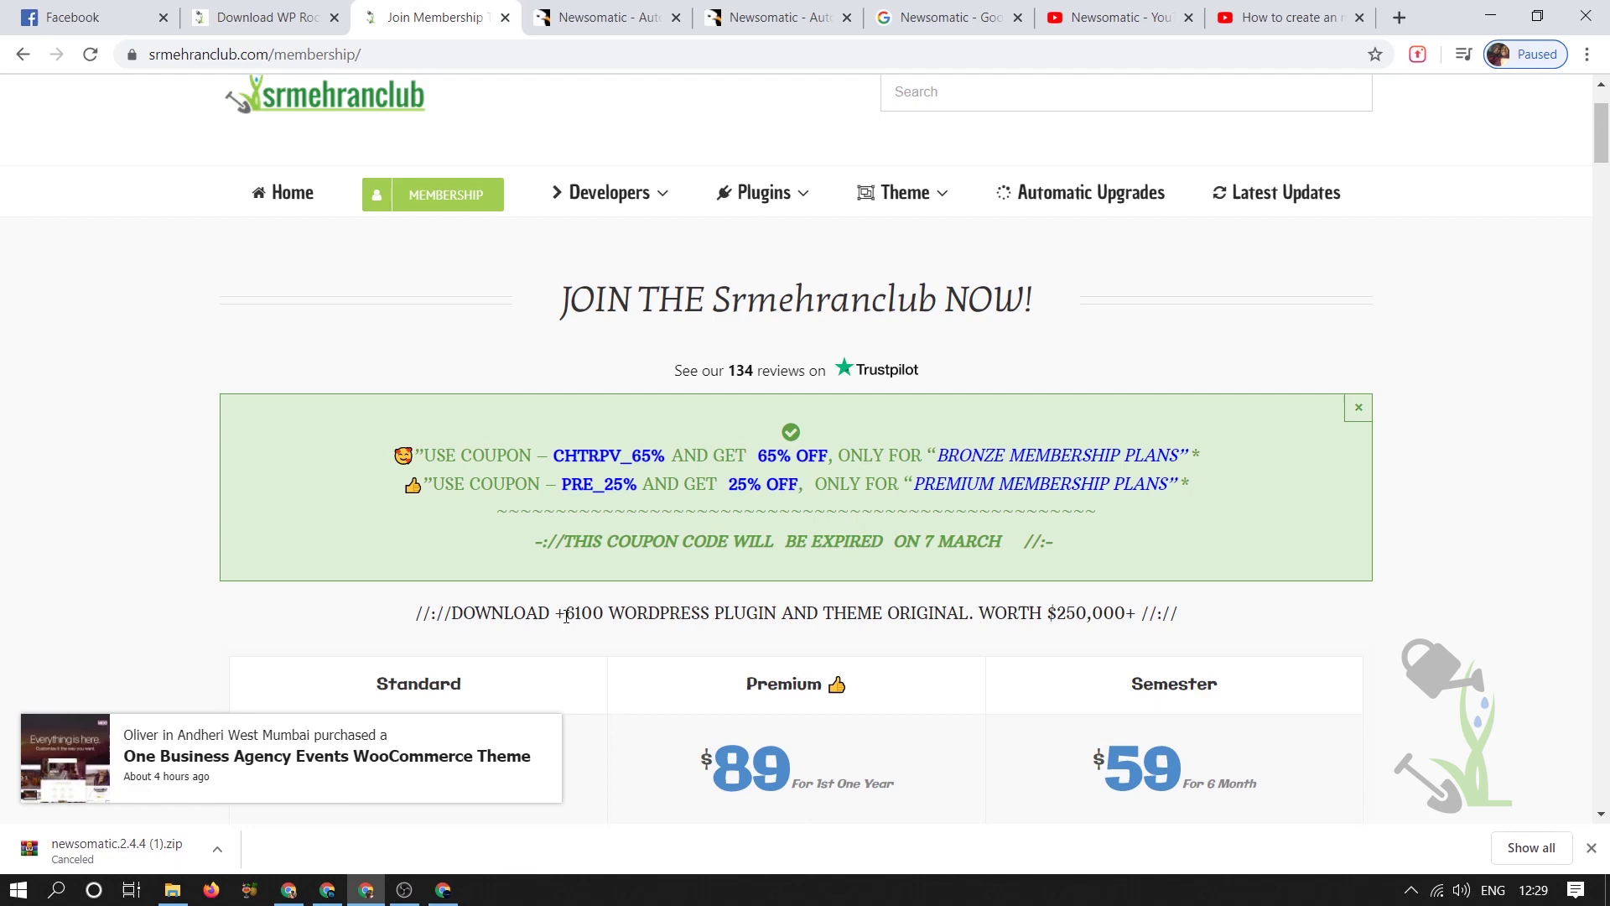
pyautogui.moveTo(566, 616); pyautogui.dragTo(961, 616)
pyautogui.scroll(-7, 961, 616)
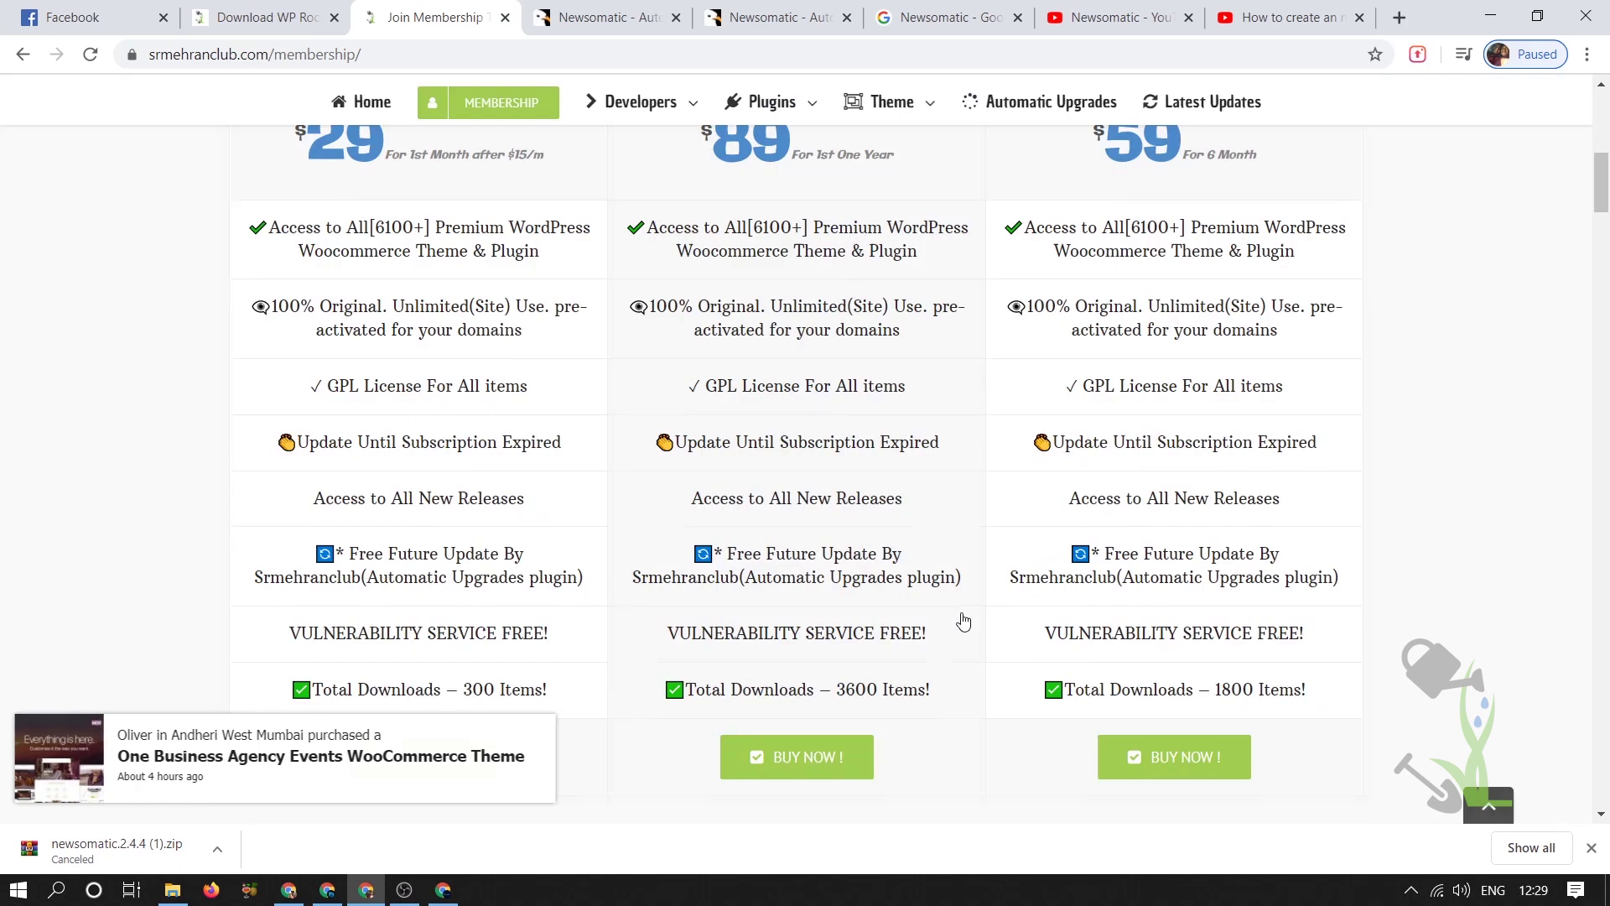
pyautogui.scroll(-5, 957, 615)
pyautogui.scroll(-4, 955, 615)
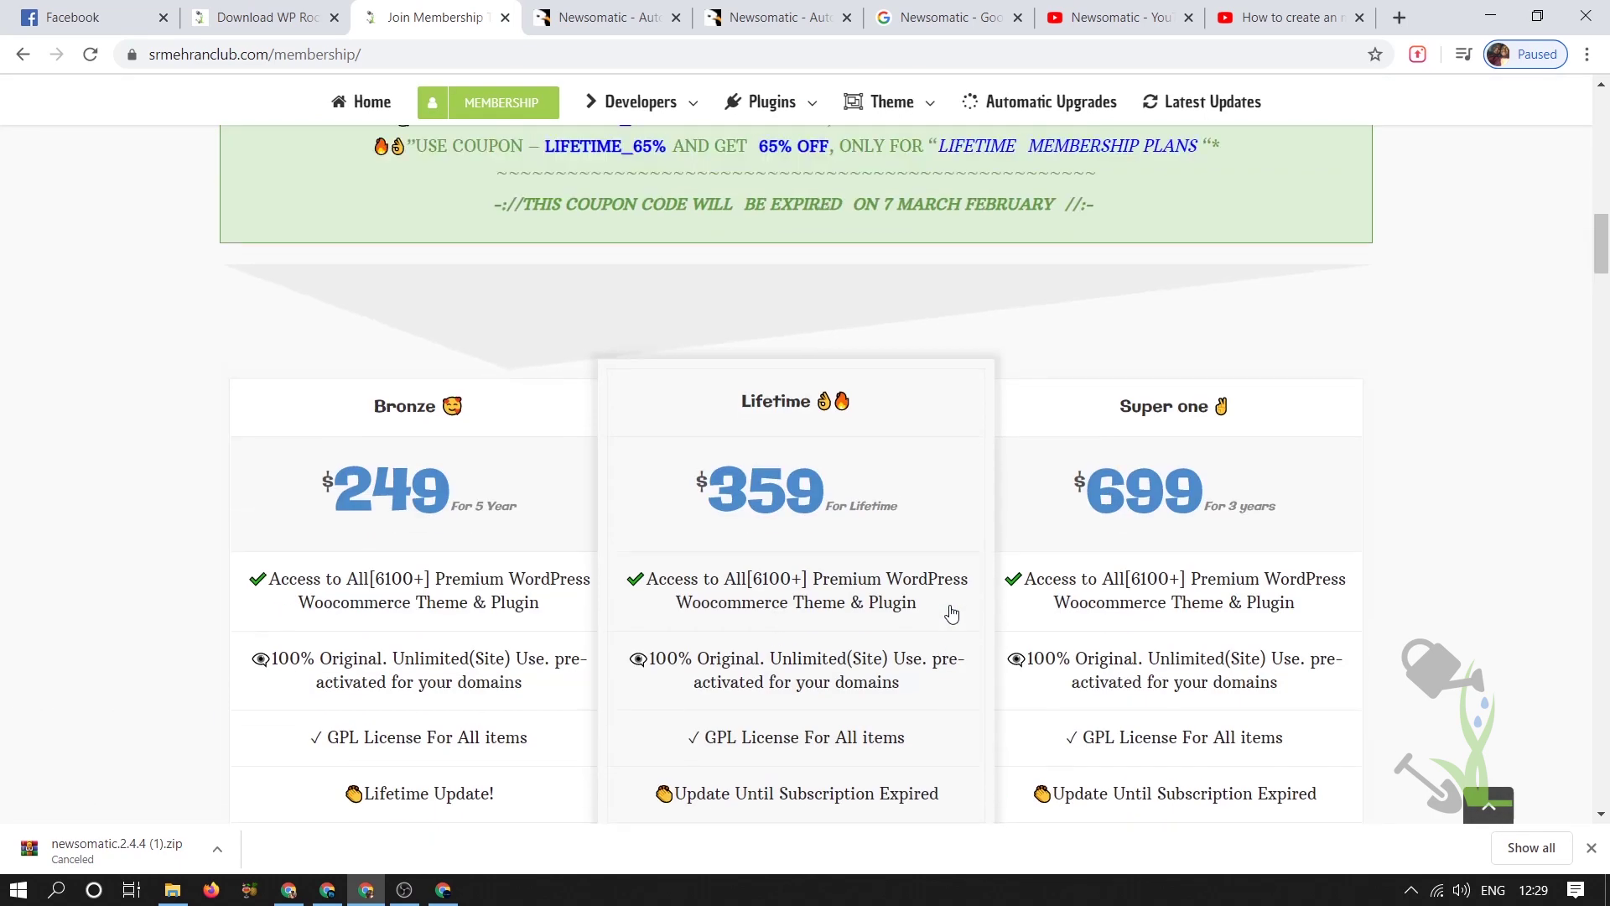
pyautogui.scroll(3, 952, 610)
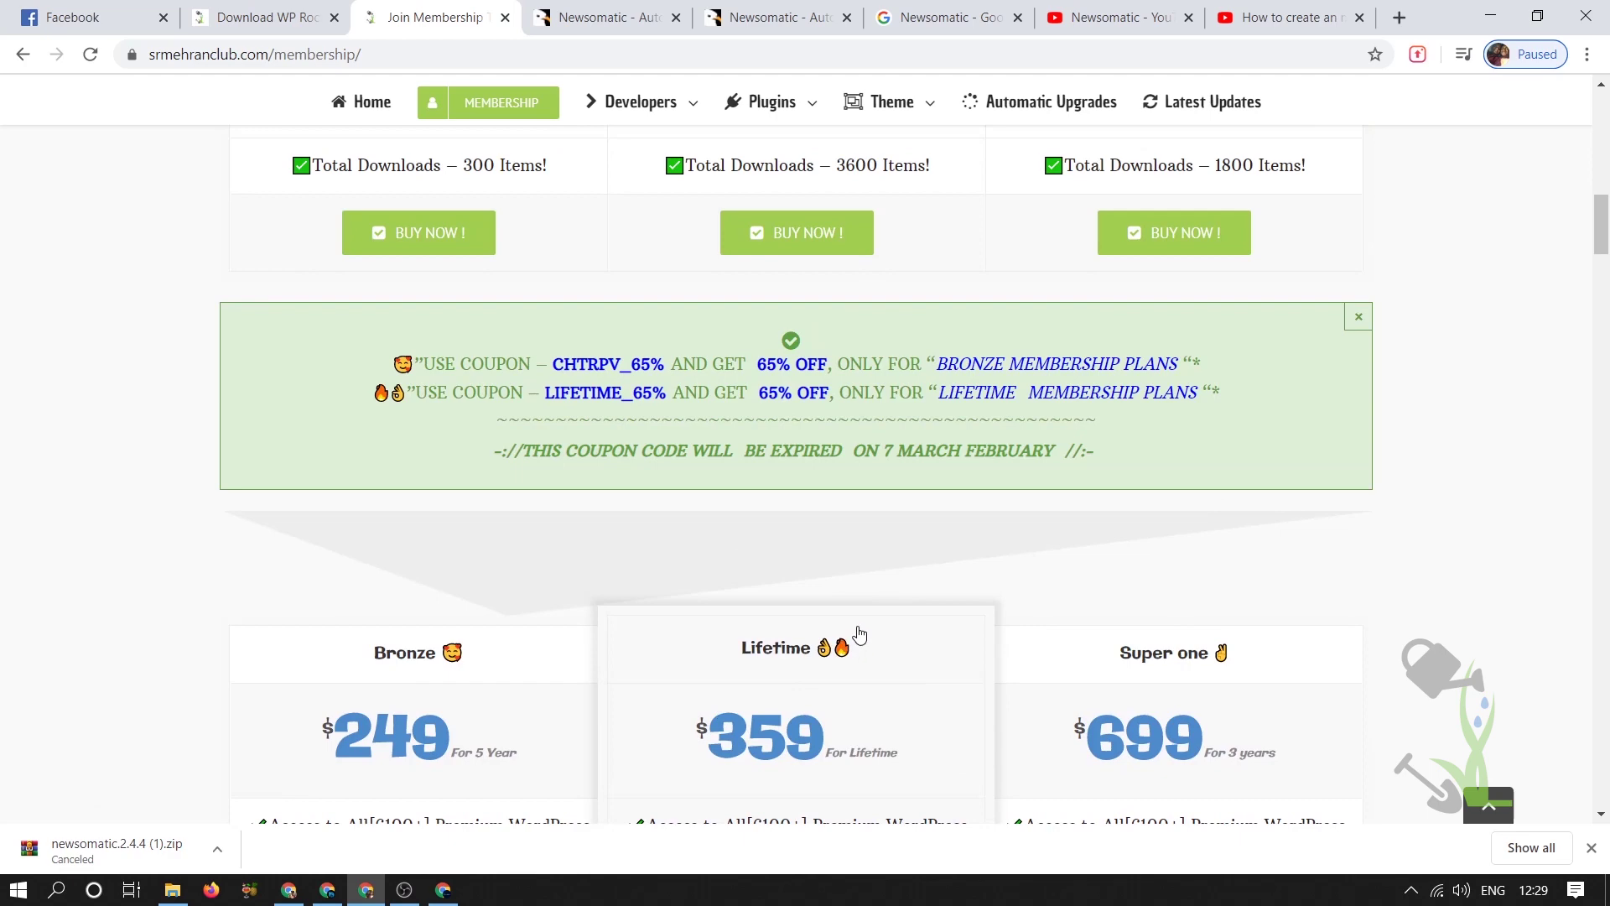
pyautogui.scroll(4, 860, 633)
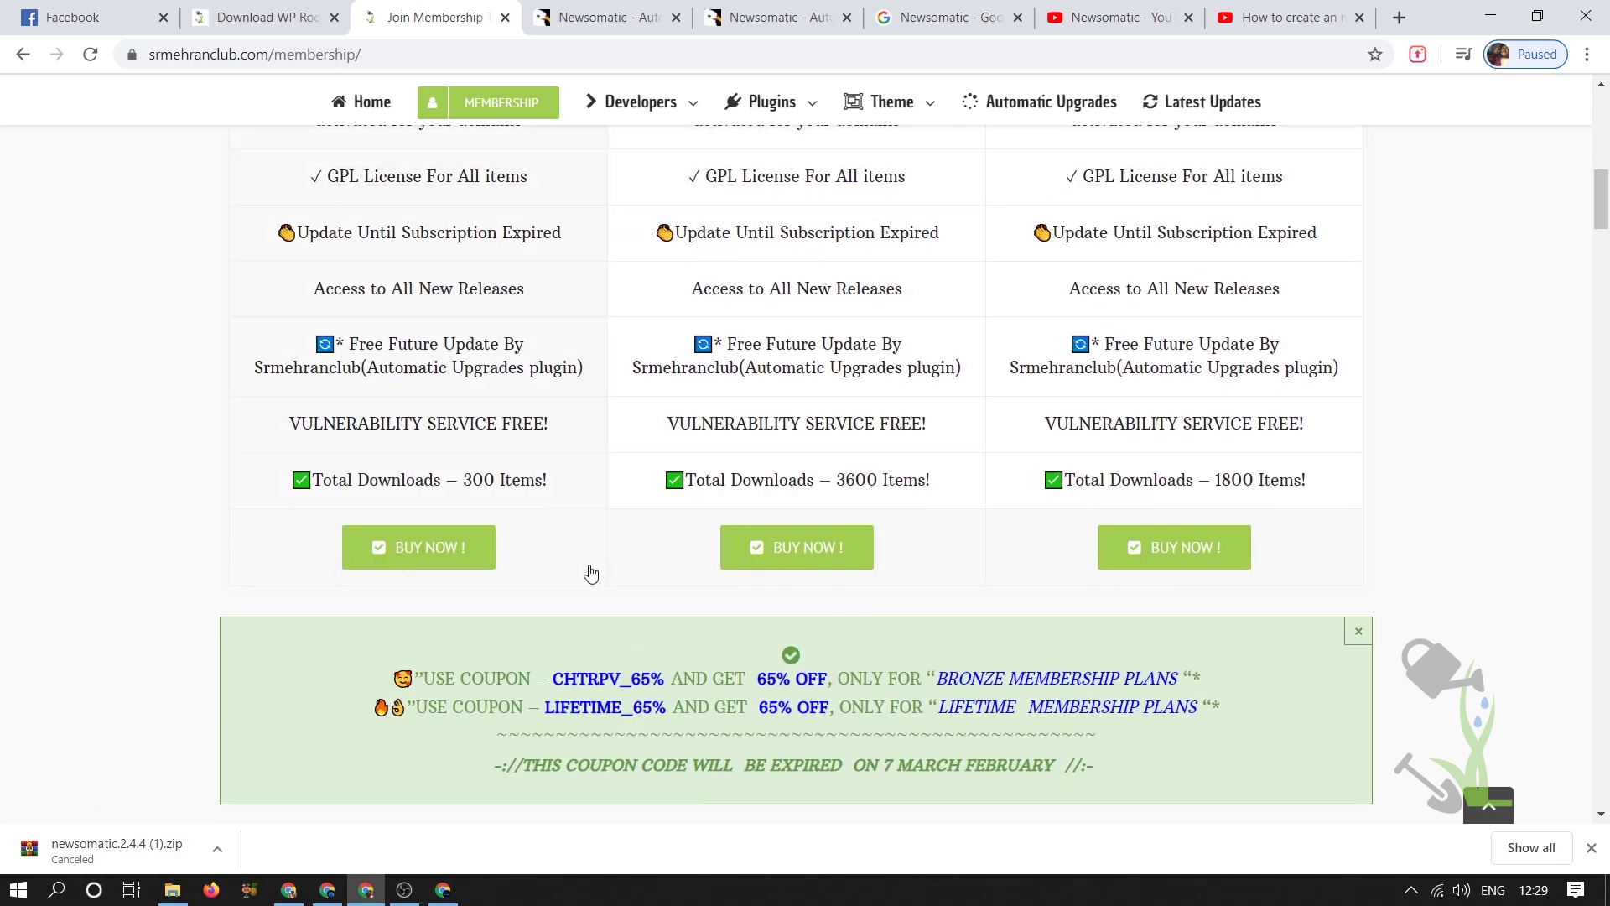
pyautogui.scroll(5, 592, 573)
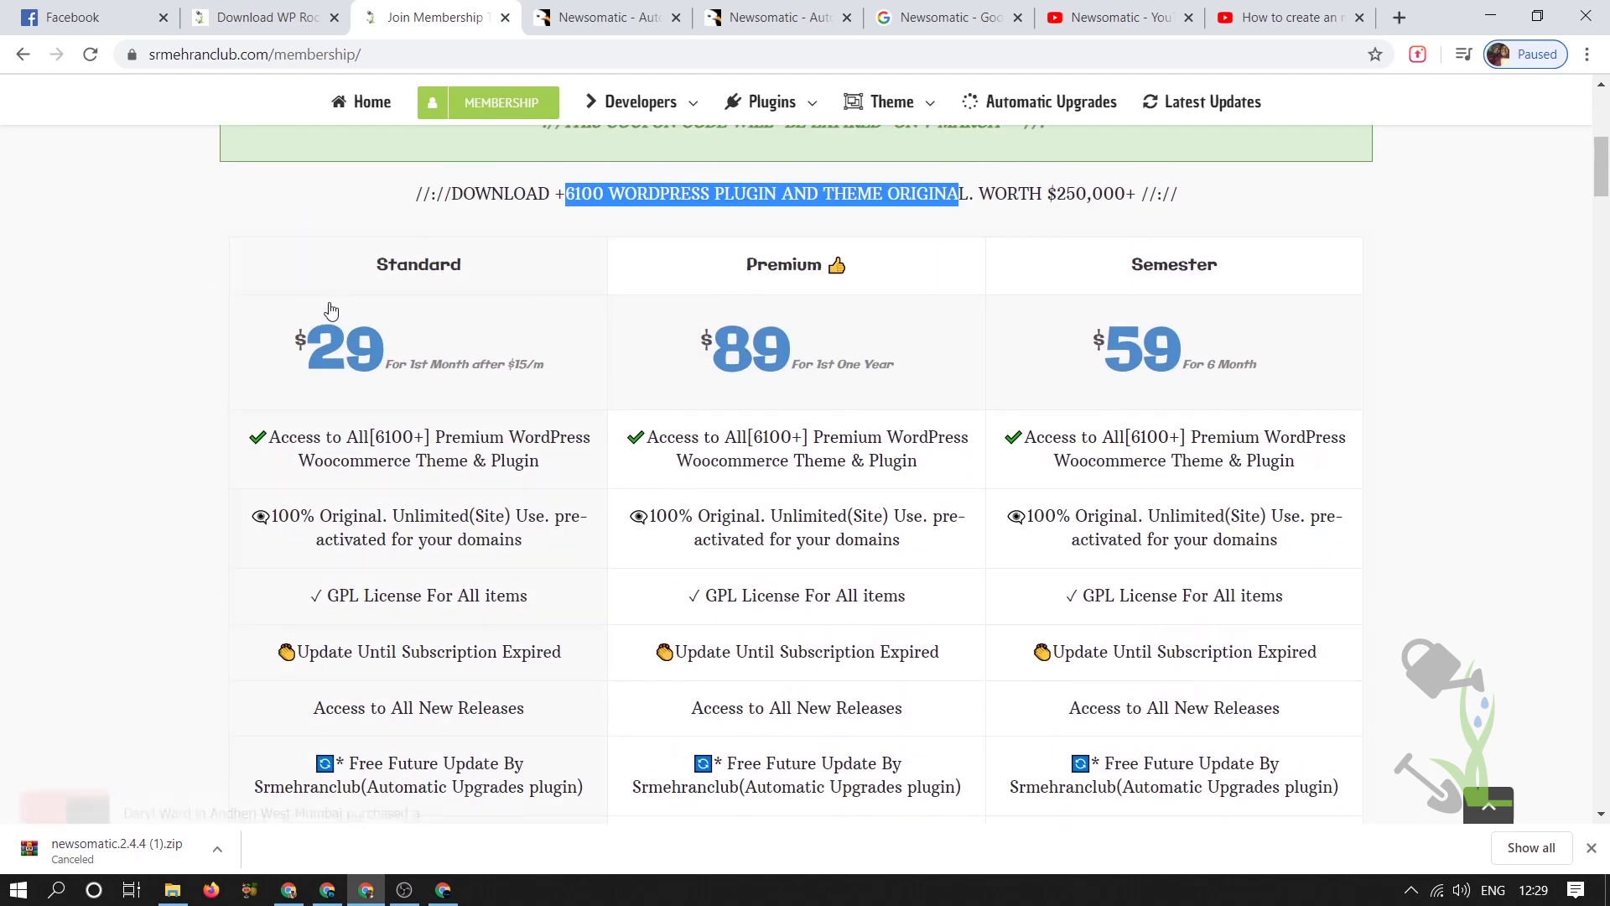
pyautogui.scroll(-5, 379, 379)
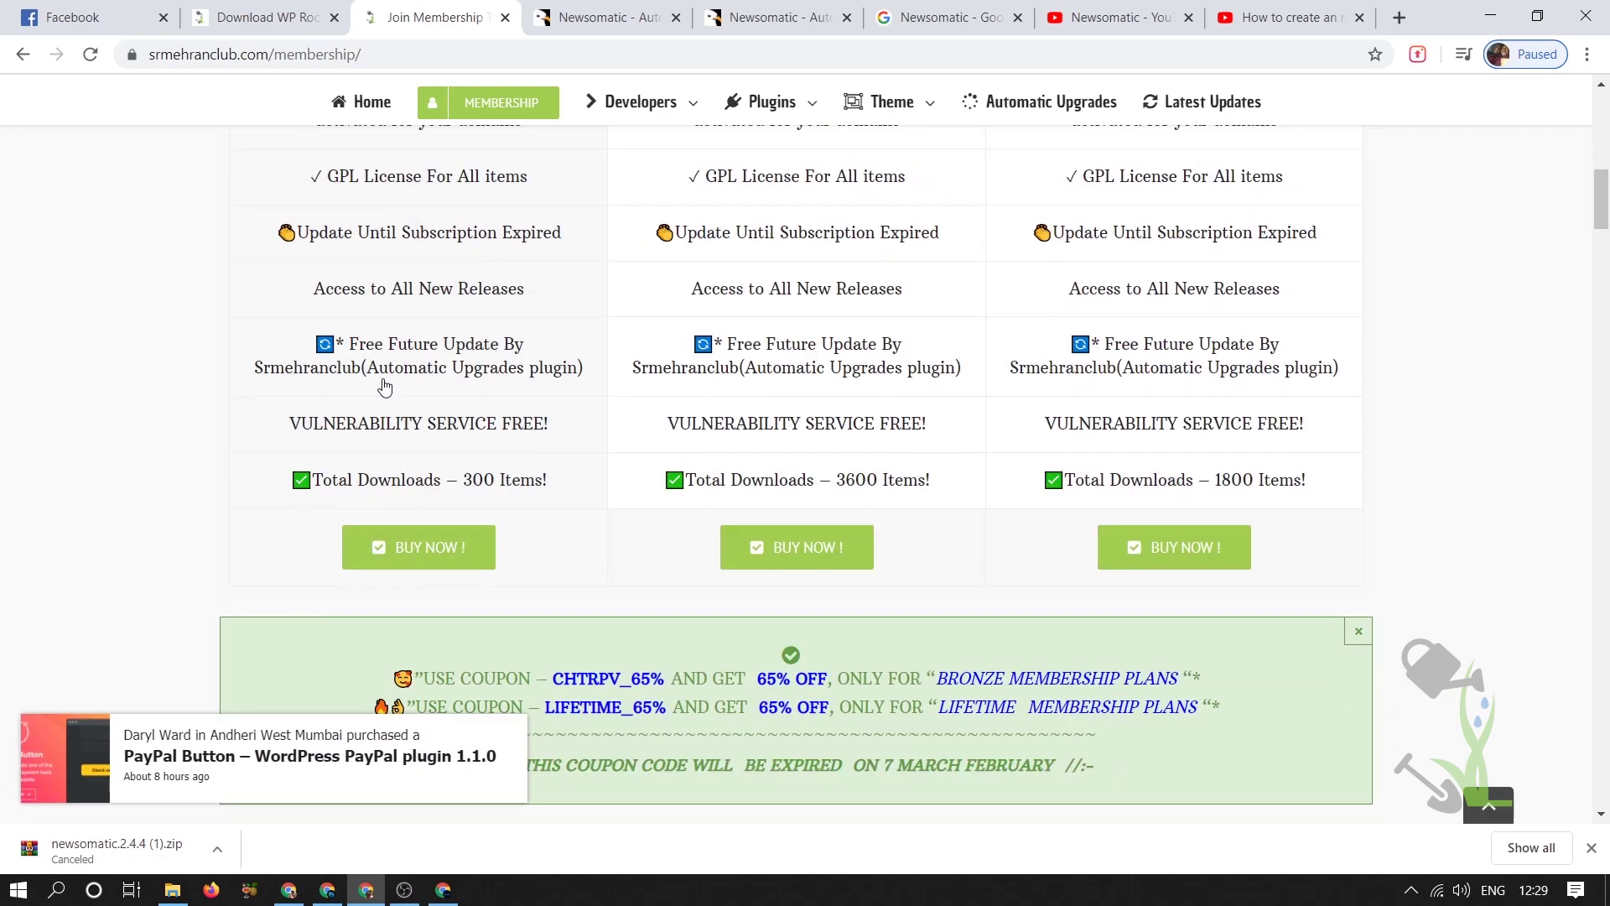
pyautogui.scroll(-4, 384, 387)
pyautogui.scroll(7, 384, 387)
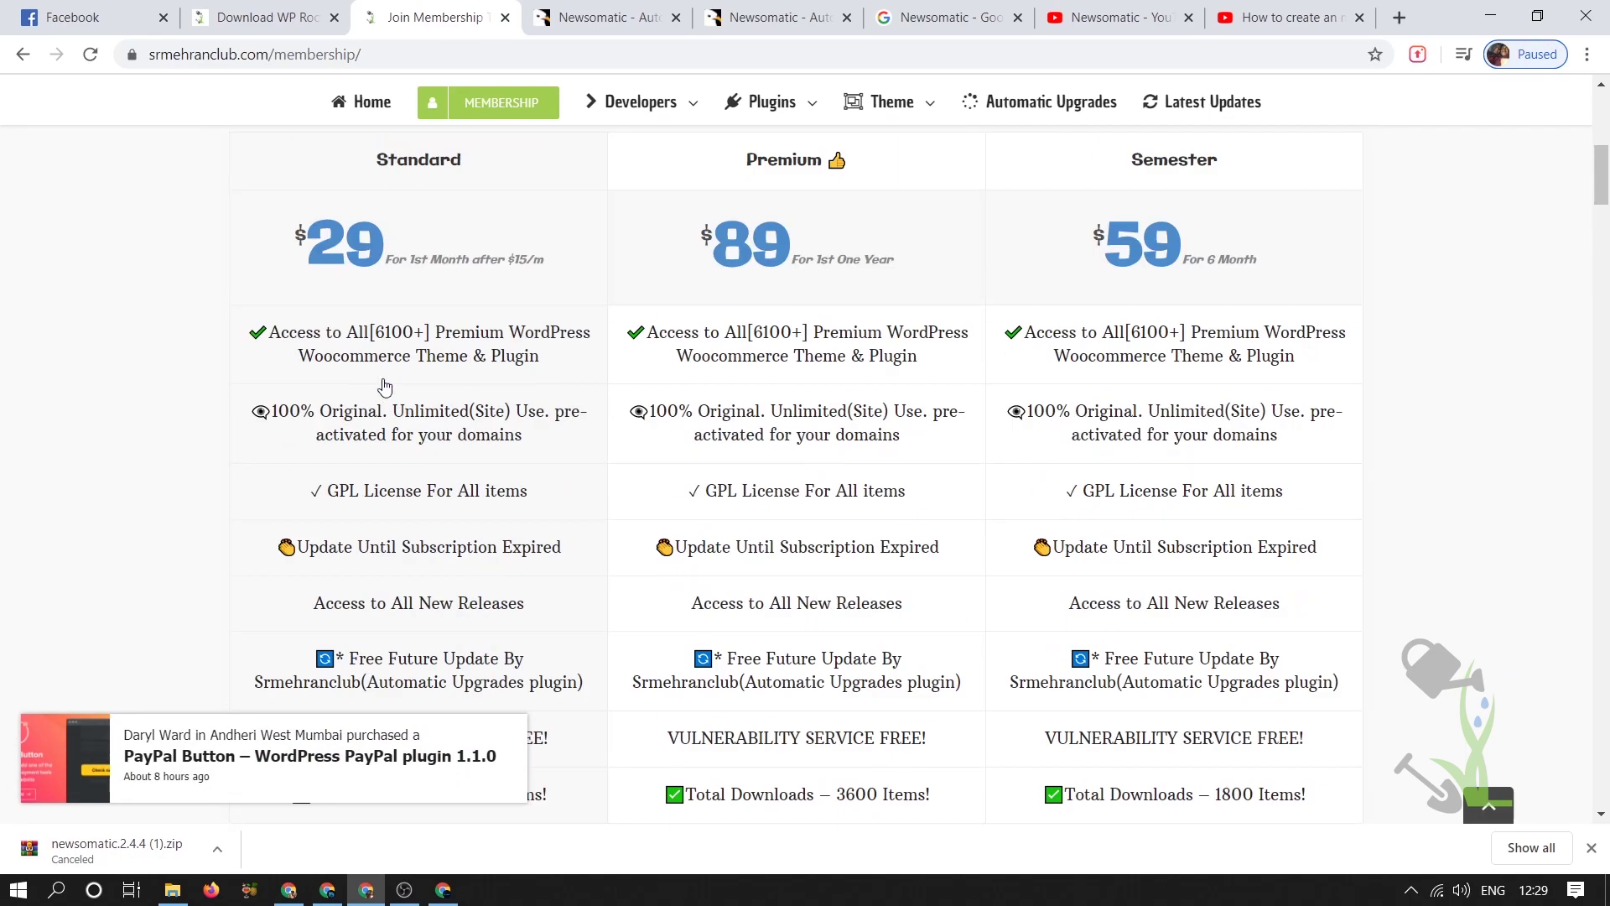
pyautogui.scroll(-5, 384, 387)
pyautogui.scroll(3, 384, 387)
pyautogui.scroll(-2, 384, 390)
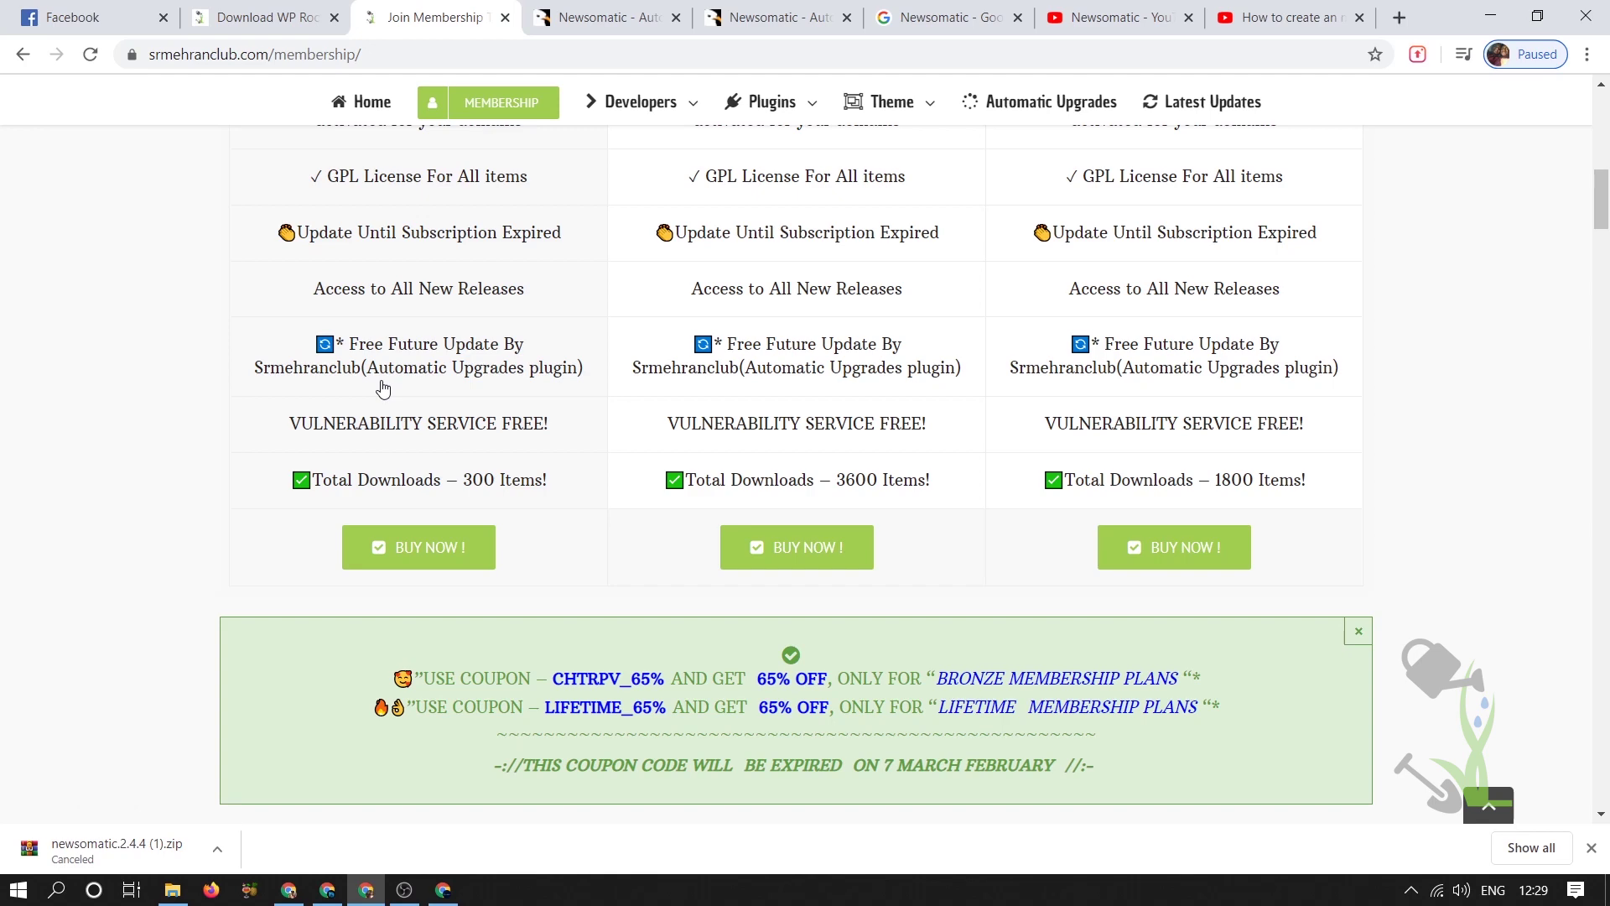
pyautogui.scroll(7, 383, 388)
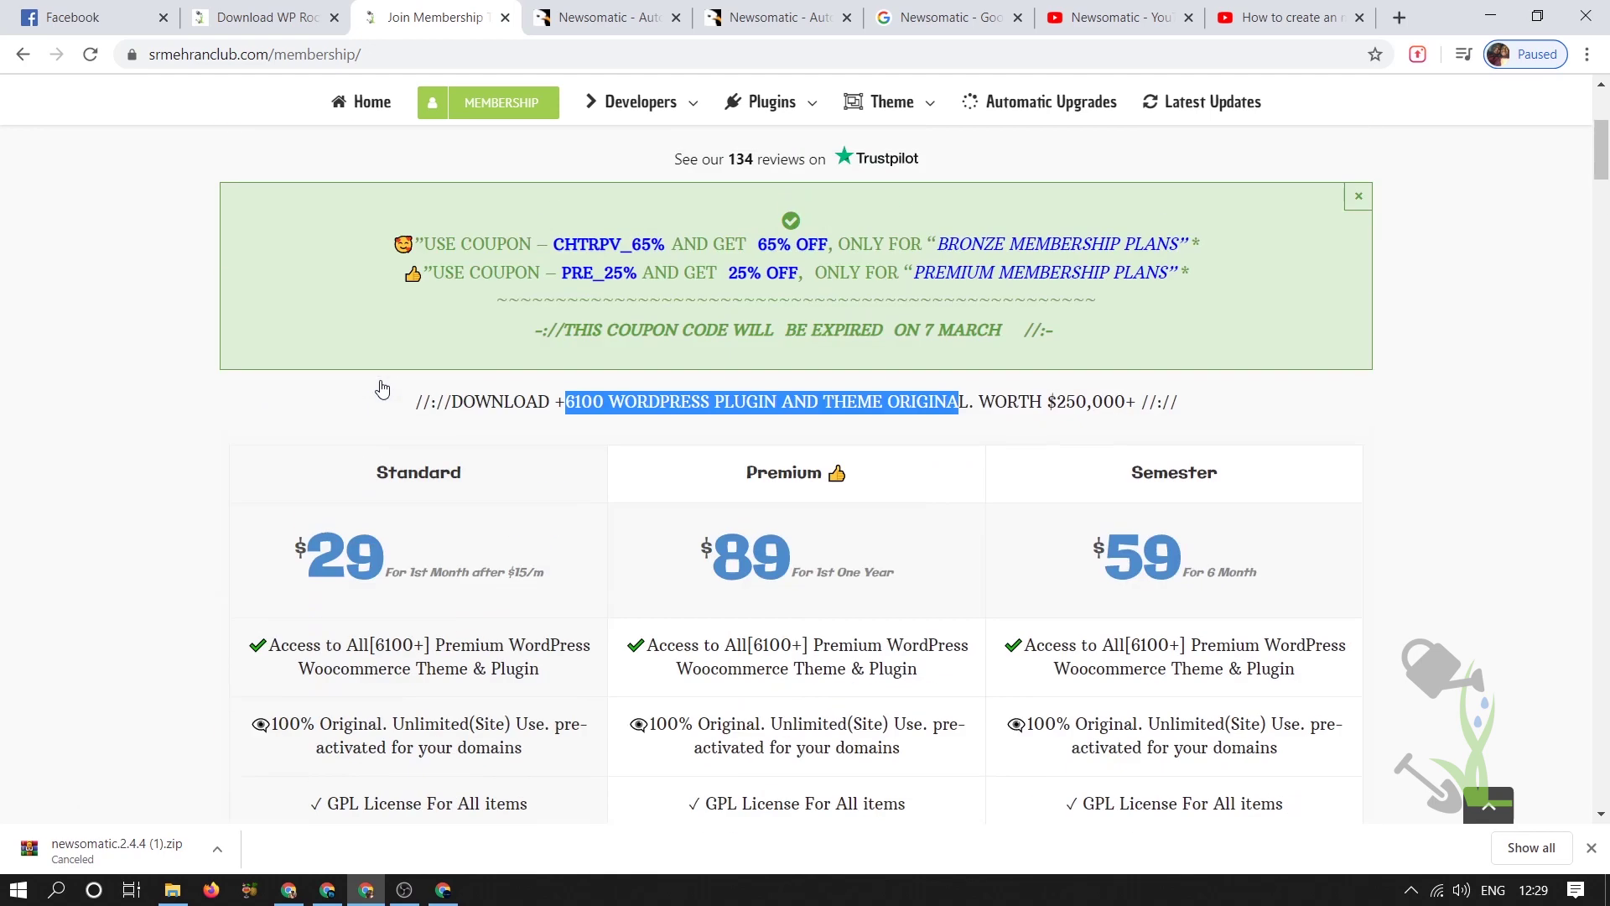
pyautogui.scroll(-1, 934, 382)
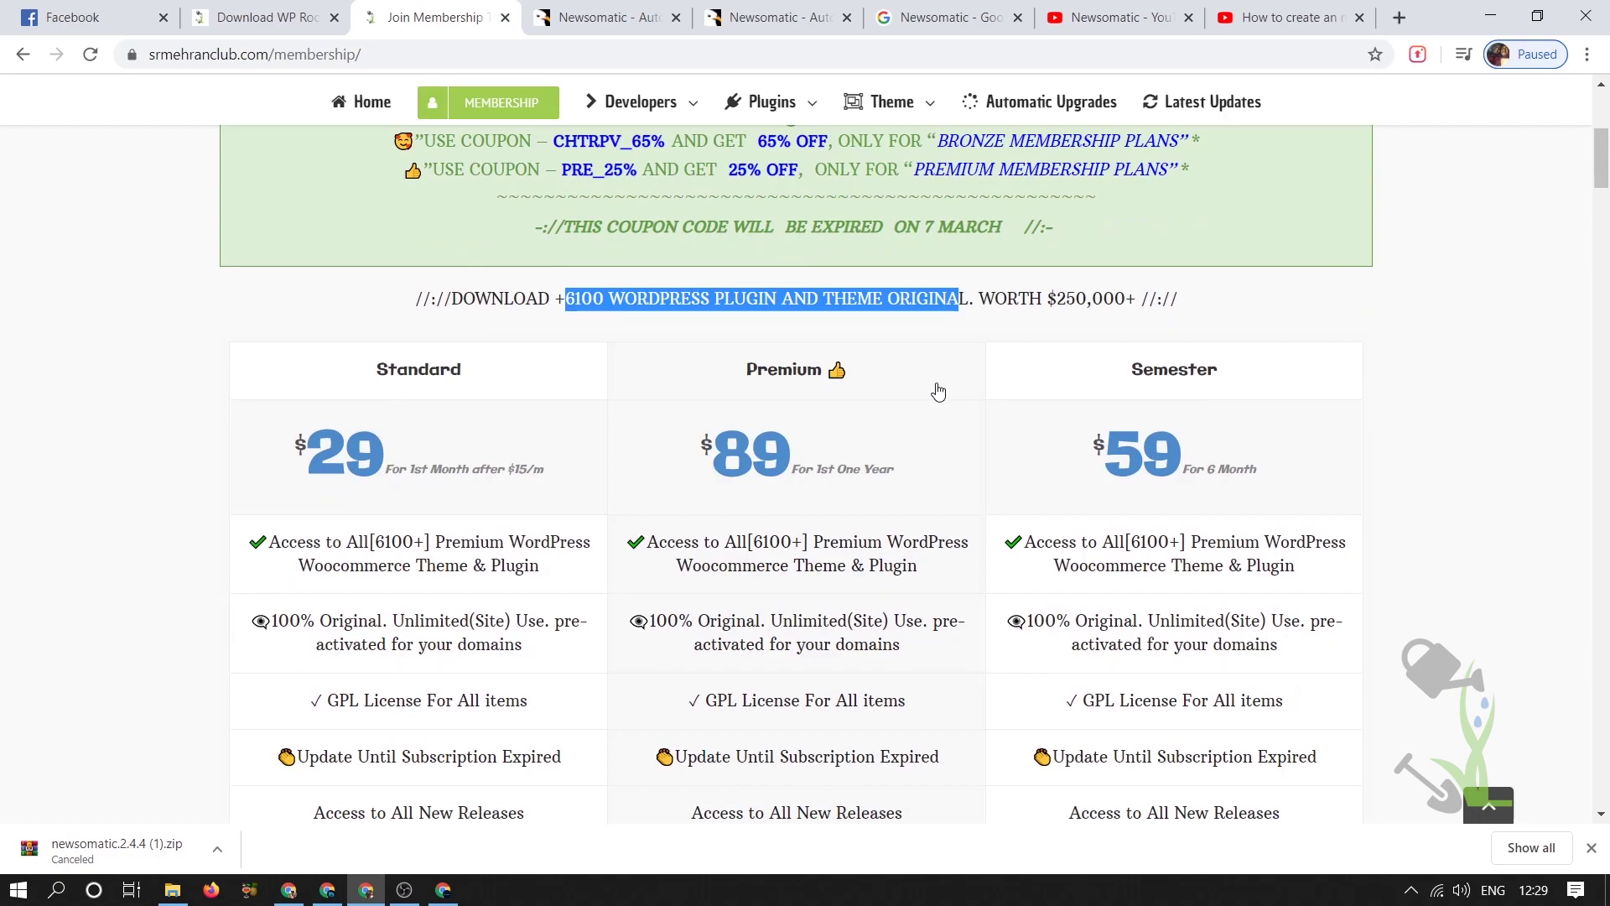